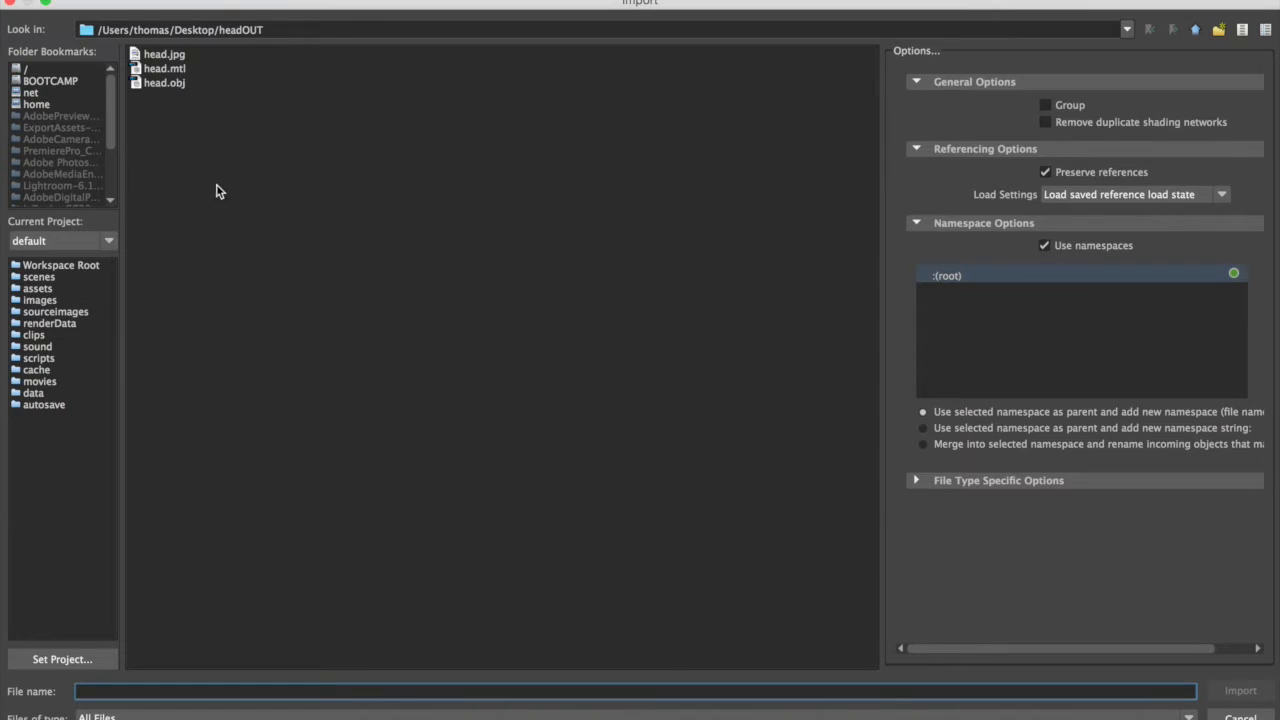
# Import head.obj from the headOUT folder into the scene.
pyautogui.click(163, 83)
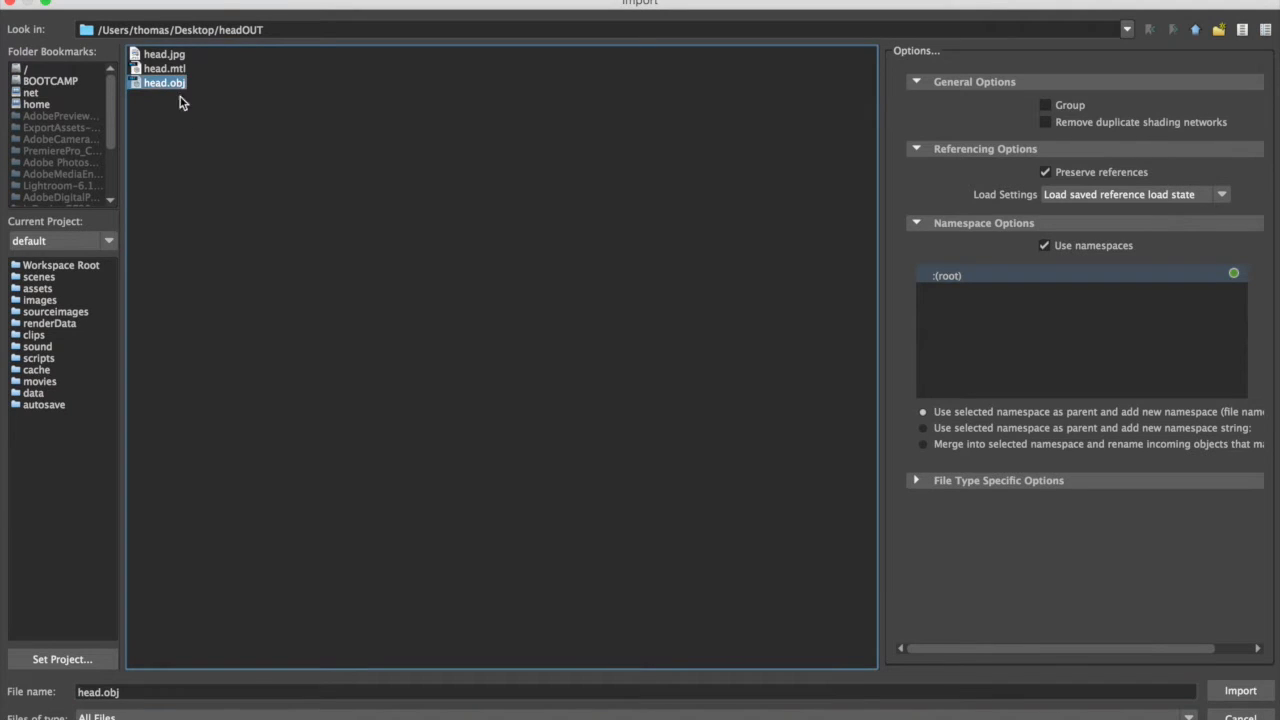
pyautogui.click(1236, 691)
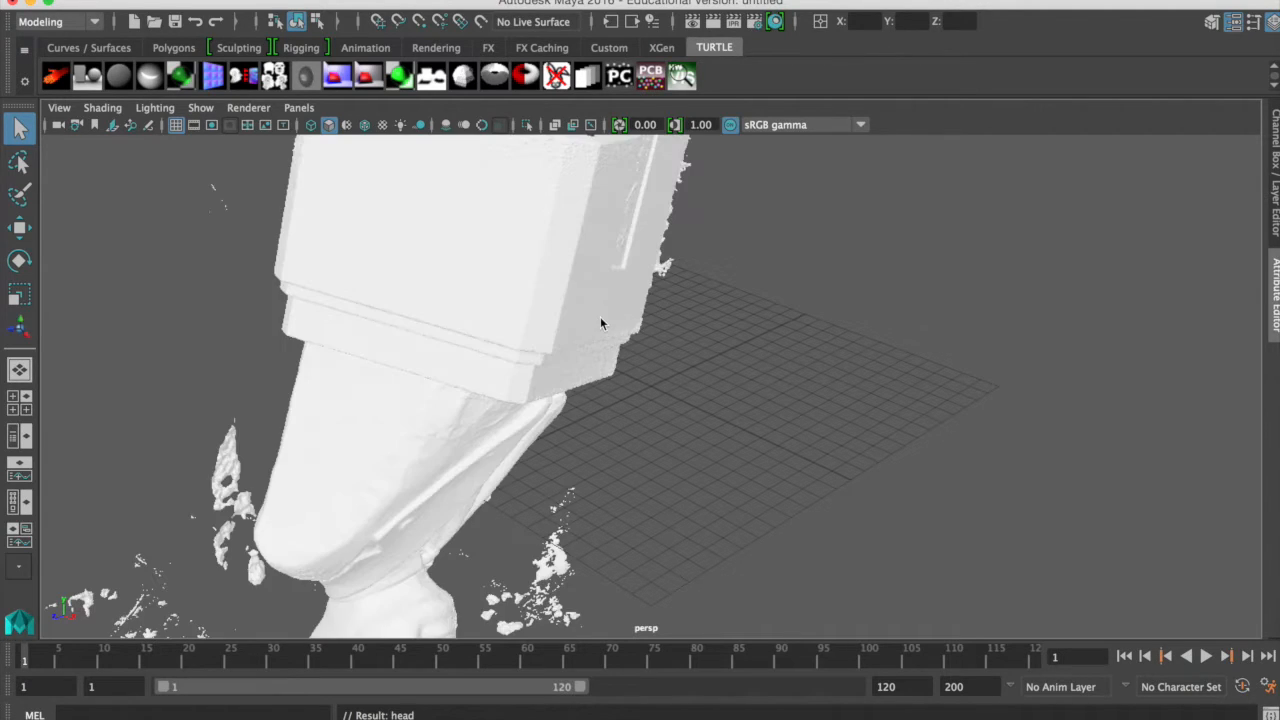
# Switch the imported mesh to face selection and delete the distant stray fragments floating away from the bust.
pyautogui.keyDown('alt'); pyautogui.moveTo(533, 466); pyautogui.dragTo(500, 426); pyautogui.keyUp('alt')
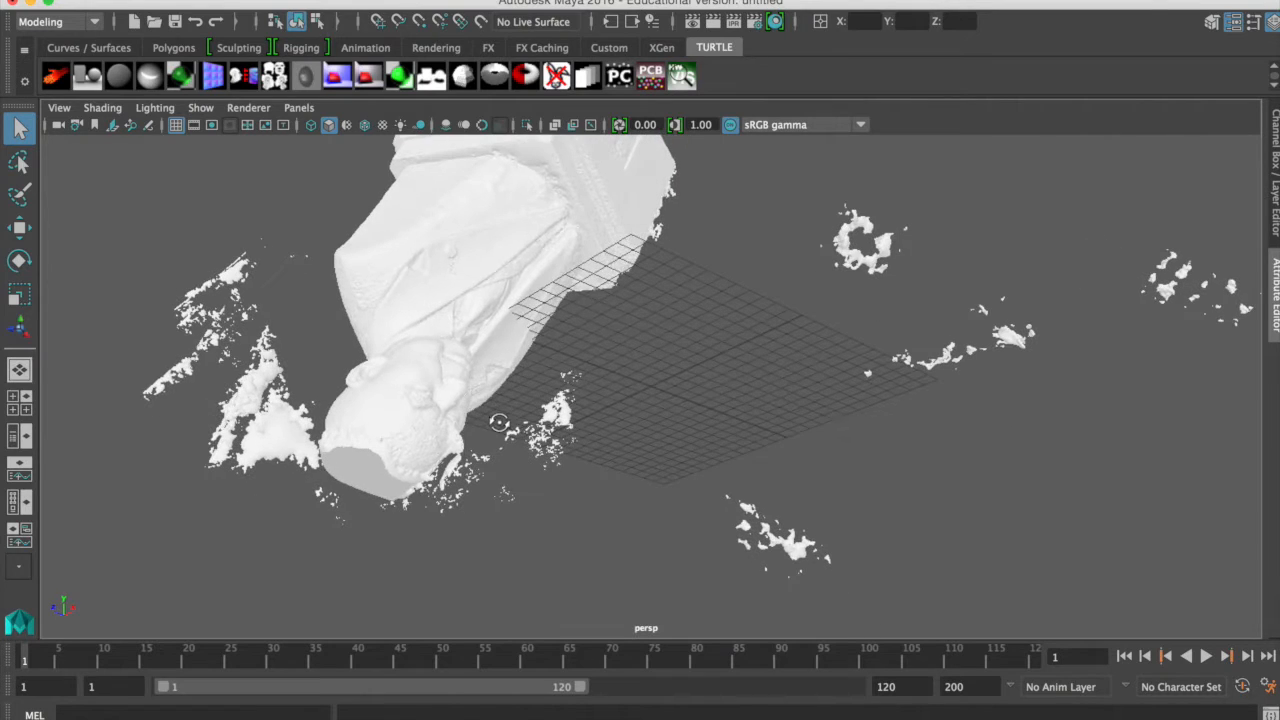
pyautogui.rightClick(538, 420)
pyautogui.rightClick(553, 413)
pyautogui.click(552, 312)
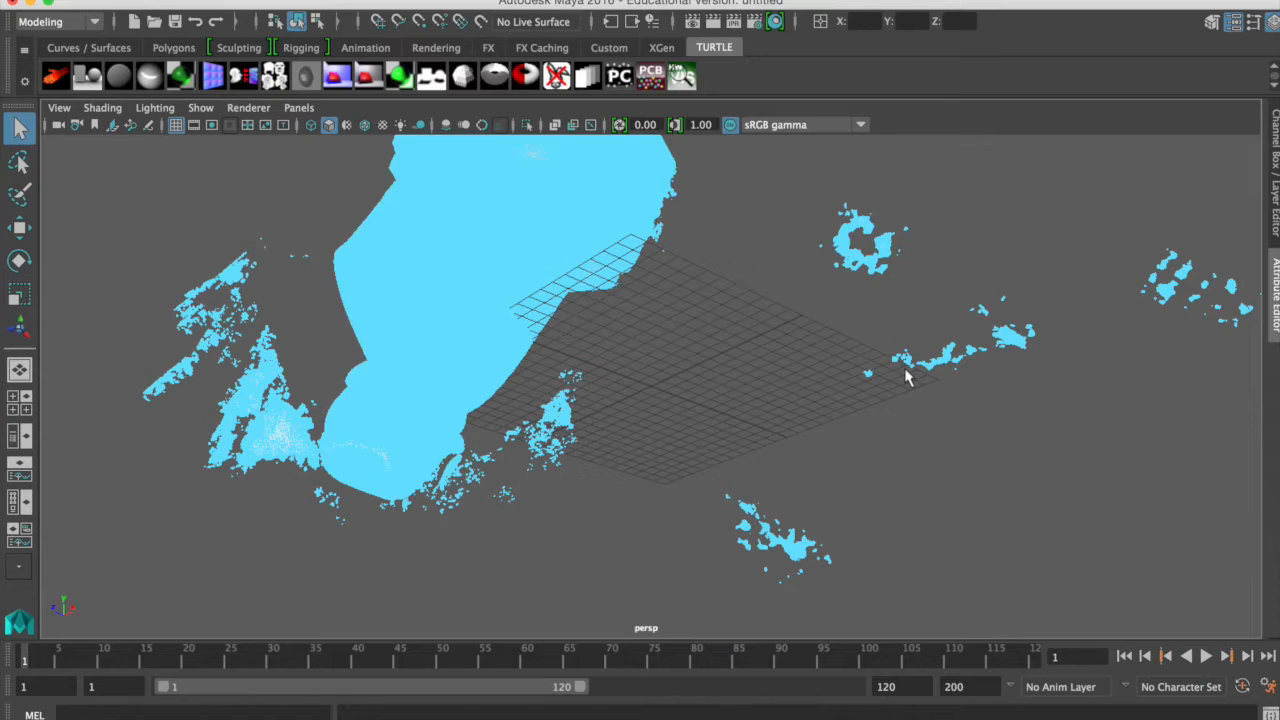
pyautogui.moveTo(812, 268); pyautogui.dragTo(864, 165)
pyautogui.moveTo(924, 336); pyautogui.dragTo(1076, 453)
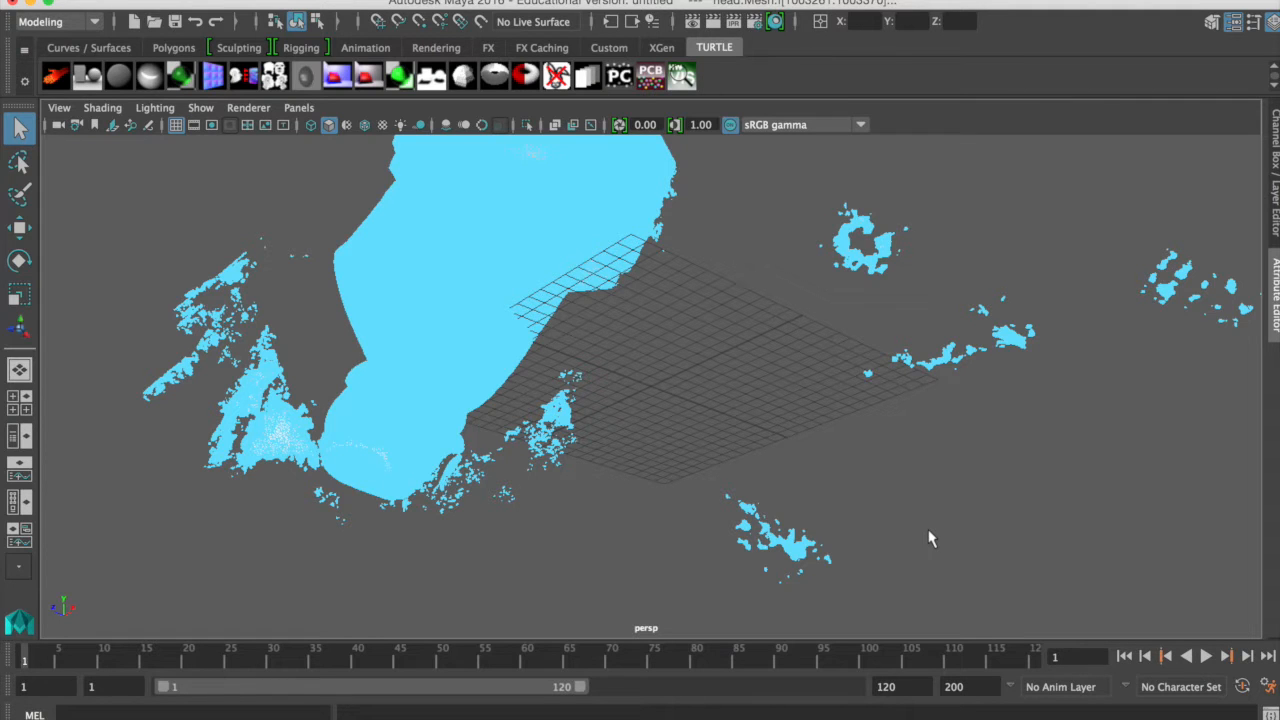
pyautogui.keyDown('alt'); pyautogui.moveTo(920, 540); pyautogui.dragTo(689, 357); pyautogui.keyUp('alt')
pyautogui.moveTo(692, 166); pyautogui.dragTo(955, 317)
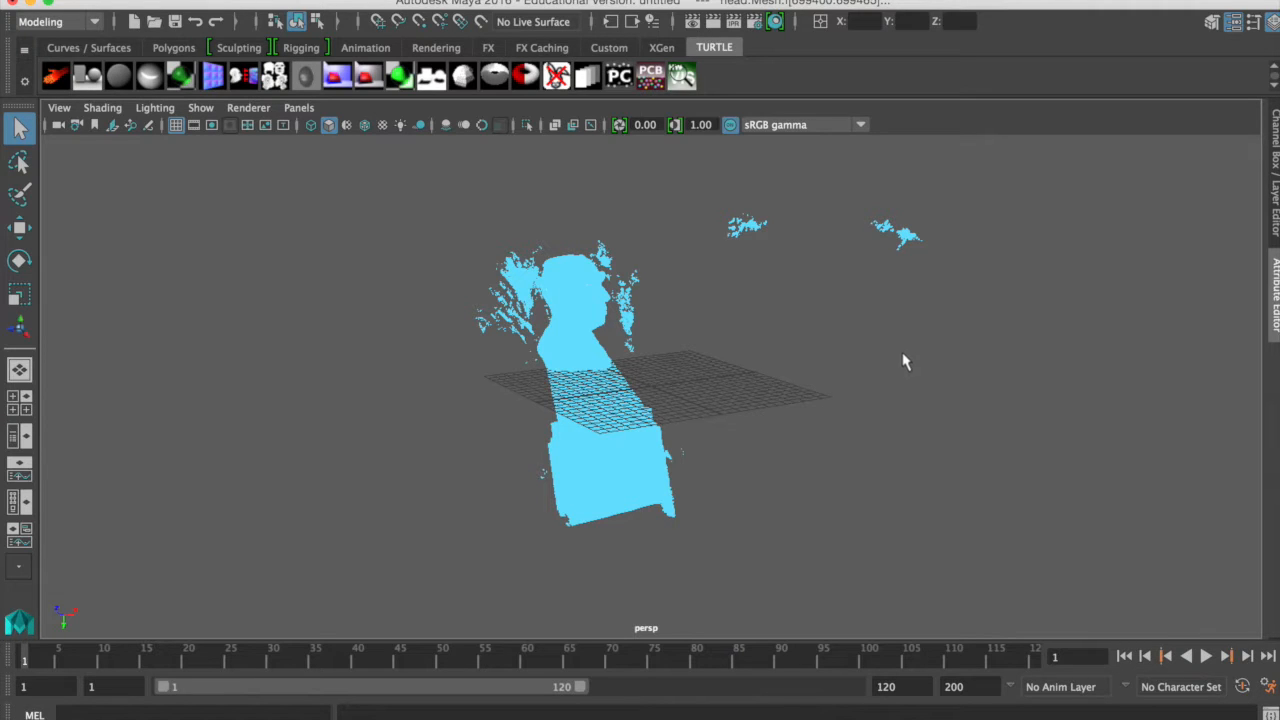
pyautogui.press('Delete')
# Delete the loose scan fragments floating on both sides of the head, keeping clear of the bust.
pyautogui.keyDown('alt'); pyautogui.moveTo(834, 391); pyautogui.dragTo(679, 410); pyautogui.keyUp('alt')
pyautogui.keyDown('alt'); pyautogui.moveTo(687, 378); pyautogui.dragTo(1207, 431, button='right'); pyautogui.keyUp('alt')
pyautogui.keyDown('alt'); pyautogui.moveTo(860, 268); pyautogui.dragTo(551, 377, button='middle'); pyautogui.keyUp('alt')
pyautogui.keyDown('alt'); pyautogui.moveTo(551, 377); pyautogui.dragTo(635, 380, button='right'); pyautogui.keyUp('alt')
pyautogui.keyDown('alt'); pyautogui.moveTo(671, 366); pyautogui.dragTo(634, 420); pyautogui.keyUp('alt')
pyautogui.moveTo(762, 236); pyautogui.dragTo(893, 543)
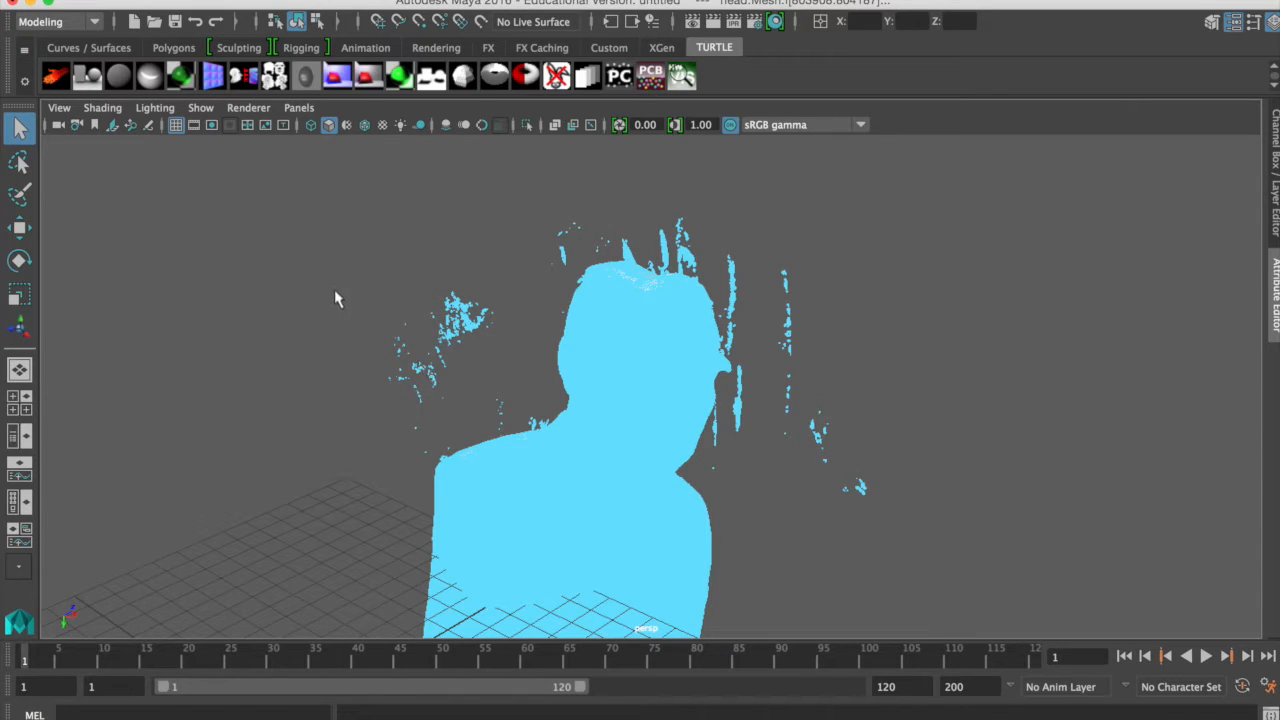
pyautogui.moveTo(293, 231); pyautogui.dragTo(507, 426)
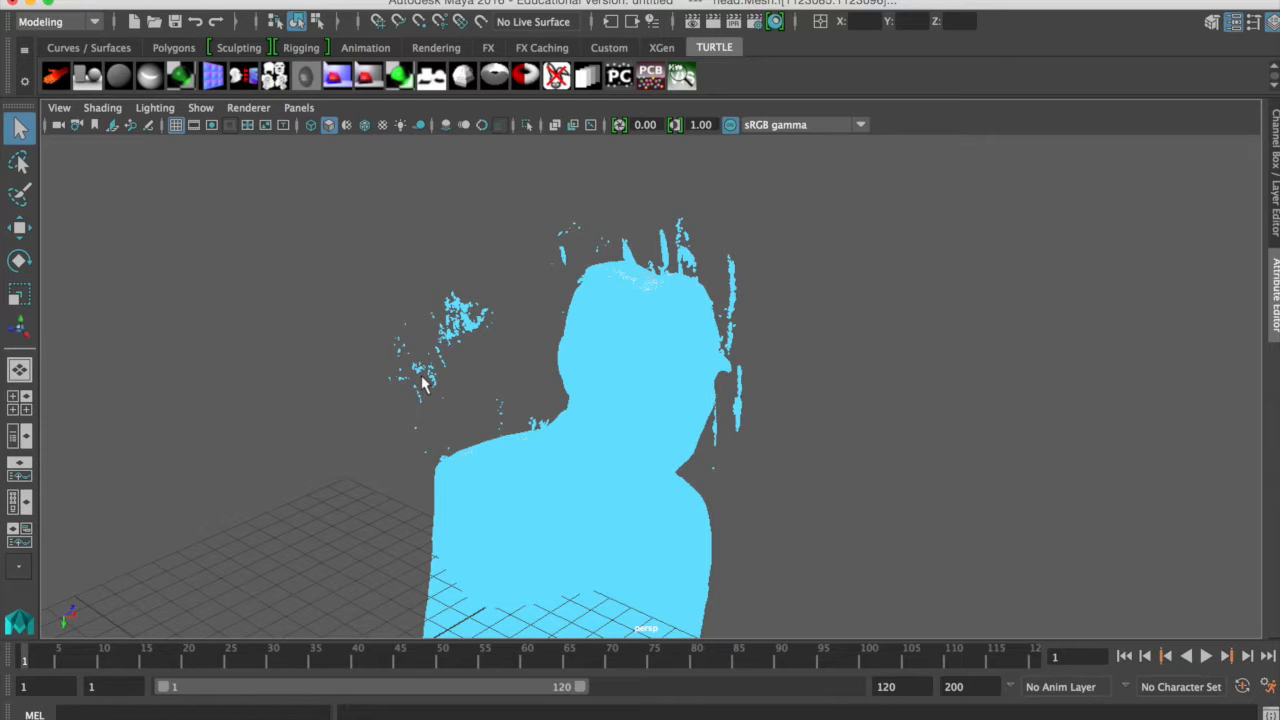
pyautogui.press('Delete')
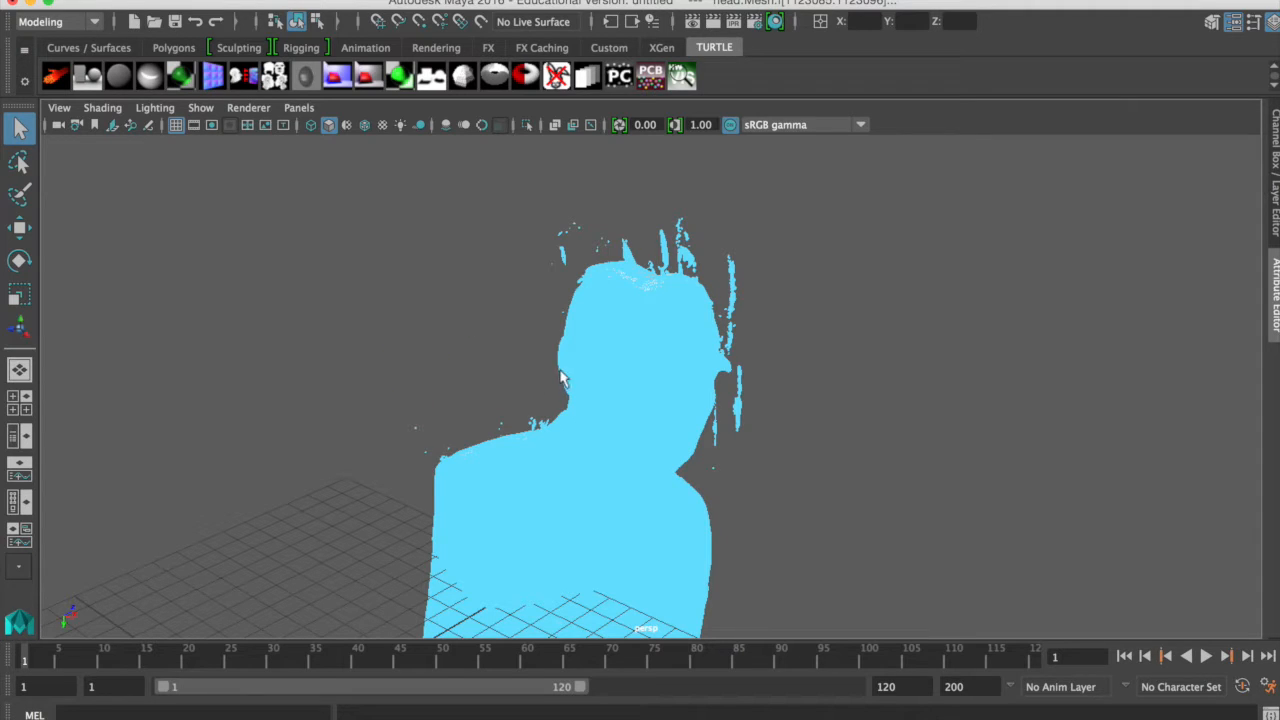
# Return the mesh to object mode, delete its construction history and deselect it.
pyautogui.moveTo(603, 260); pyautogui.dragTo(689, 237, button='right')
pyautogui.keyDown('alt'); pyautogui.moveTo(849, 445); pyautogui.dragTo(465, 318); pyautogui.keyUp('alt')
pyautogui.keyDown('alt'); pyautogui.moveTo(578, 300); pyautogui.dragTo(586, 362); pyautogui.keyUp('alt')
pyautogui.click(650, 360)
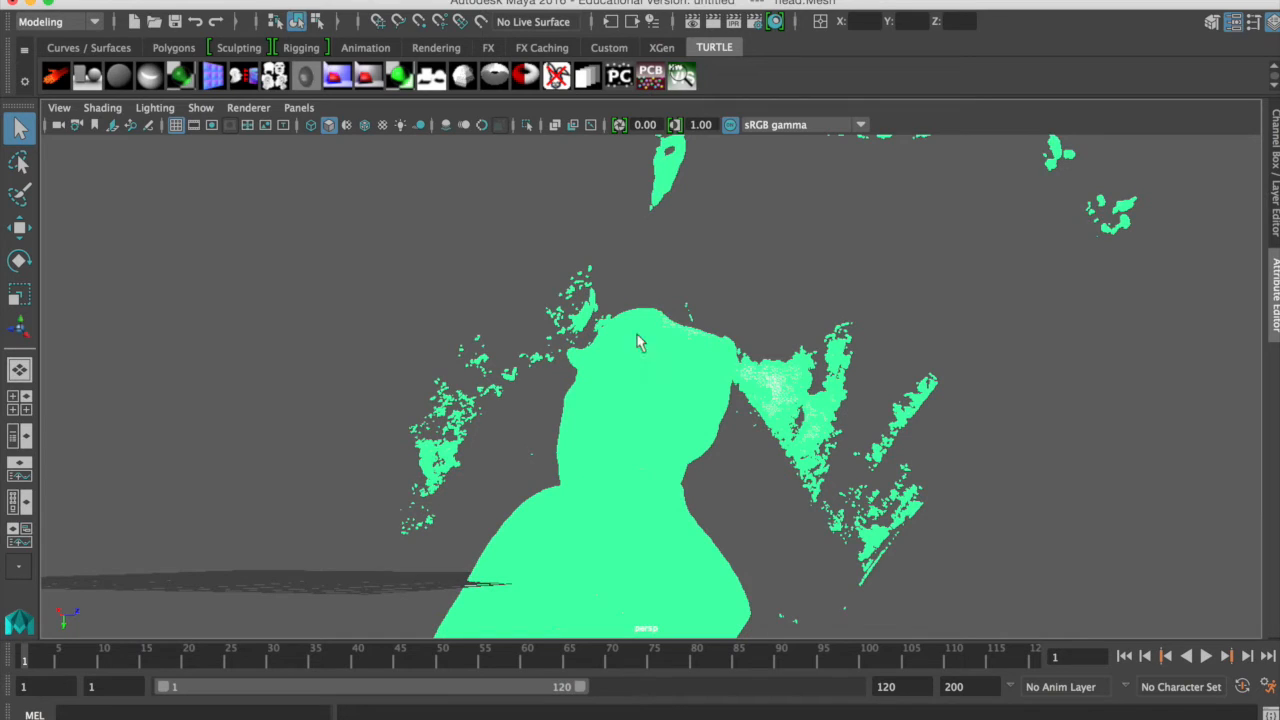
pyautogui.click(150, 1)
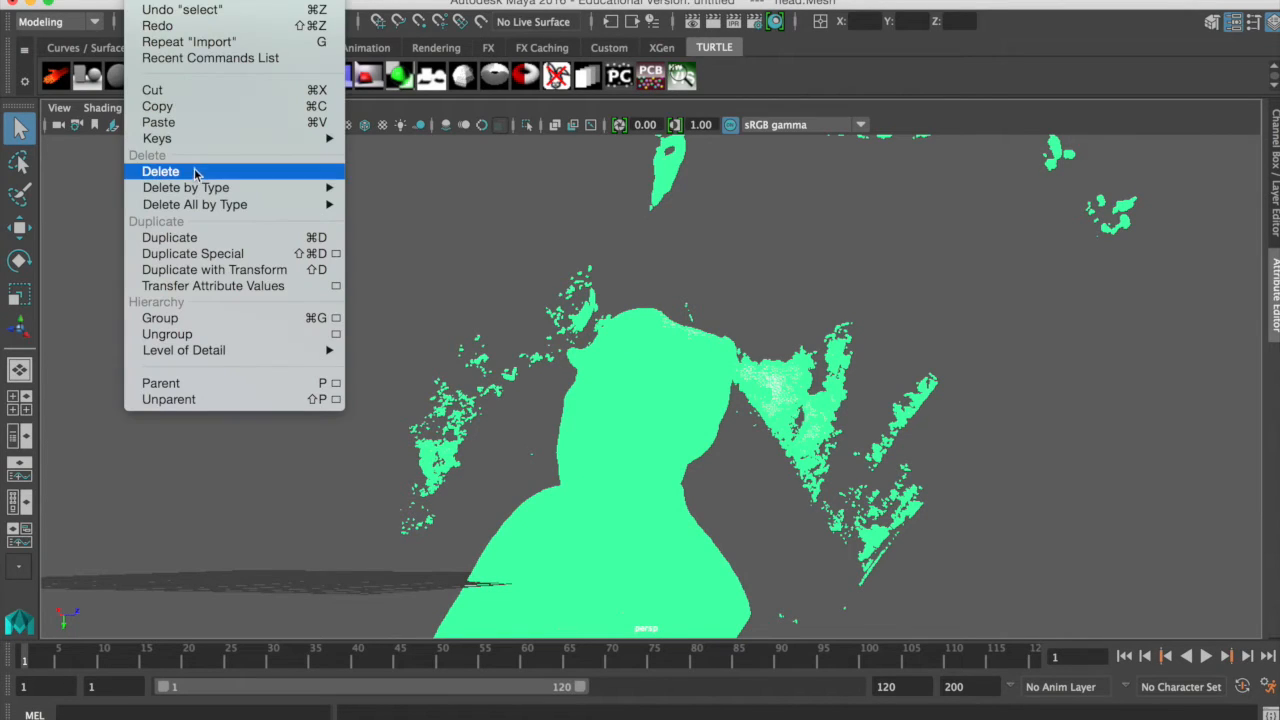
pyautogui.moveTo(200, 188)
pyautogui.click(397, 200)
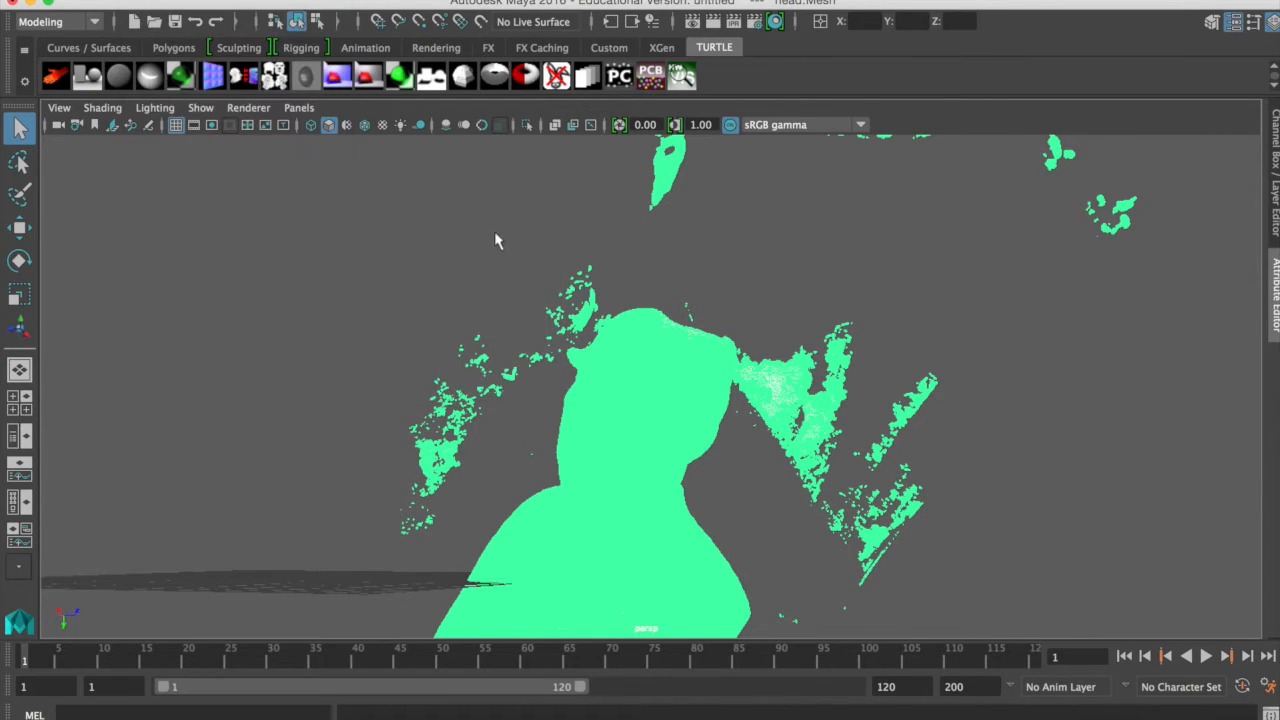
pyautogui.click(794, 271)
# Switch the mesh back to face selection and delete the fragment clusters floating in front of the face.
pyautogui.keyDown('alt'); pyautogui.moveTo(474, 402); pyautogui.dragTo(725, 457); pyautogui.keyUp('alt')
pyautogui.scroll(5, 725, 457)
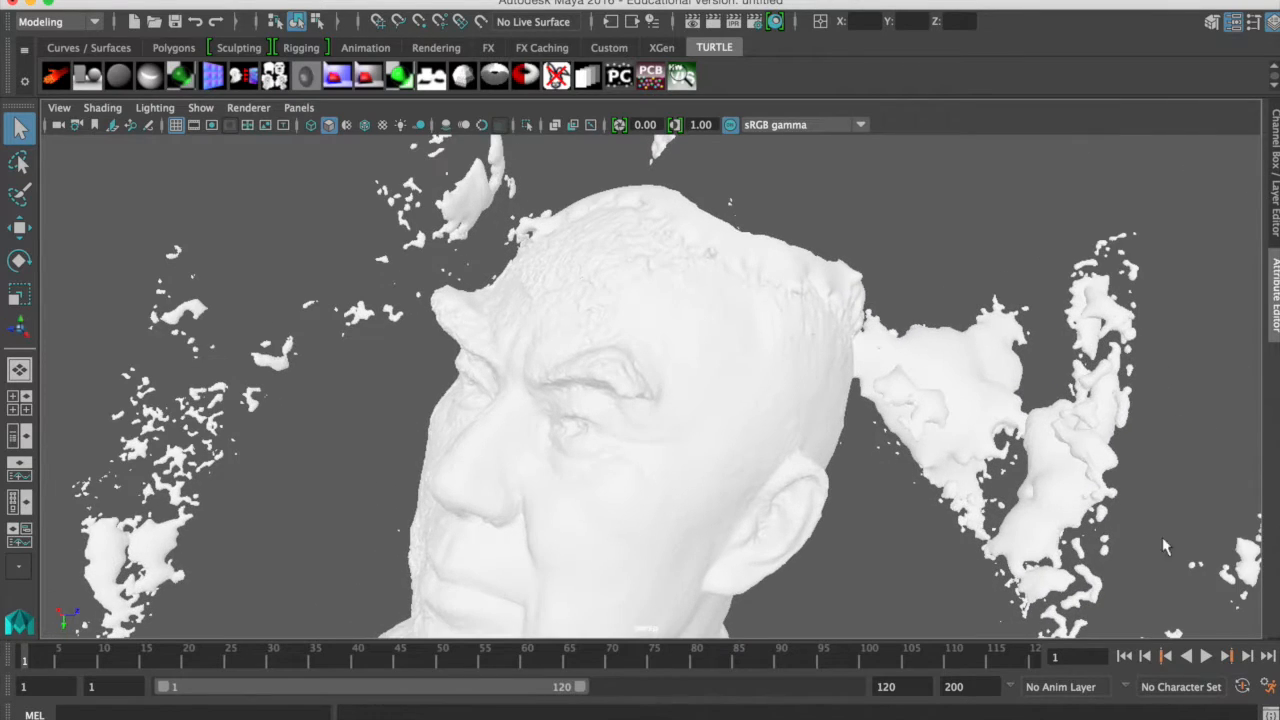
pyautogui.keyDown('alt'); pyautogui.moveTo(563, 529); pyautogui.dragTo(612, 563); pyautogui.keyUp('alt')
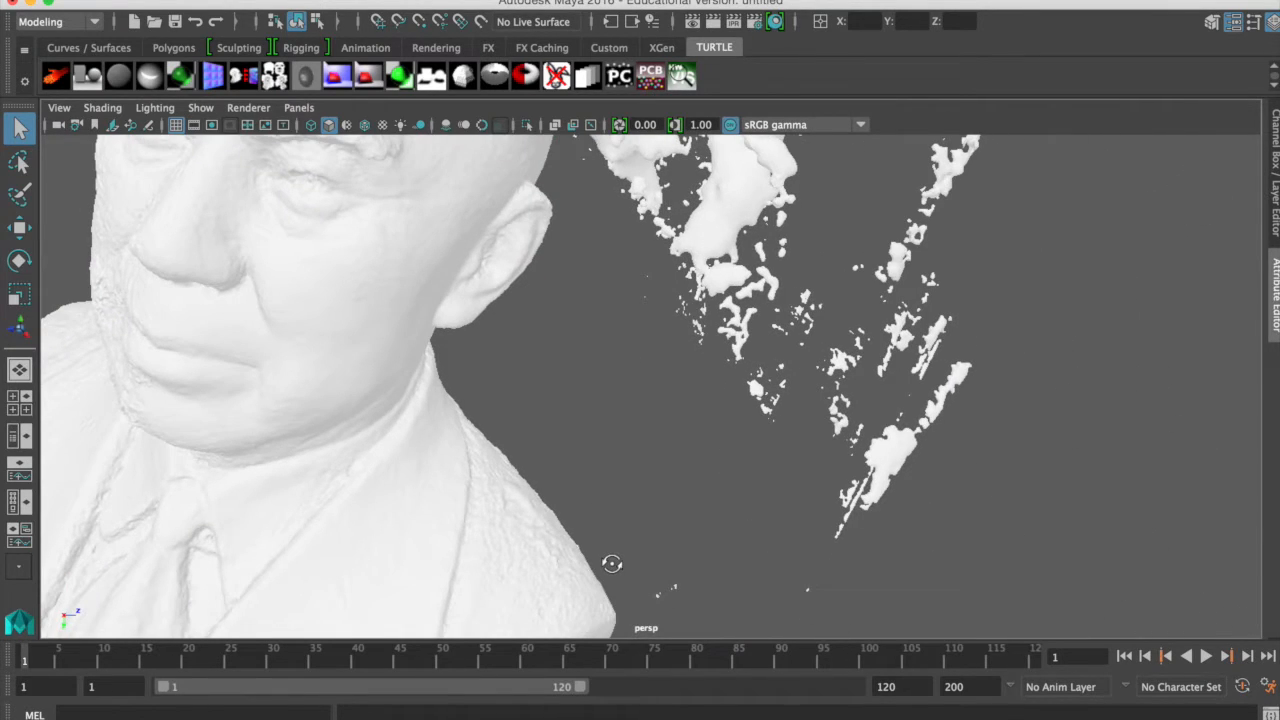
pyautogui.keyDown('alt'); pyautogui.moveTo(255, 440); pyautogui.dragTo(167, 384, button='right'); pyautogui.keyUp('alt')
pyautogui.moveTo(386, 385)
pyautogui.keyDown('alt'); pyautogui.mouseDown()
pyautogui.moveTo(580, 409)
pyautogui.moveTo(428, 351)
pyautogui.moveTo(496, 388)
pyautogui.moveTo(374, 363)
pyautogui.moveTo(409, 380)
pyautogui.mouseUp(); pyautogui.keyUp('alt')
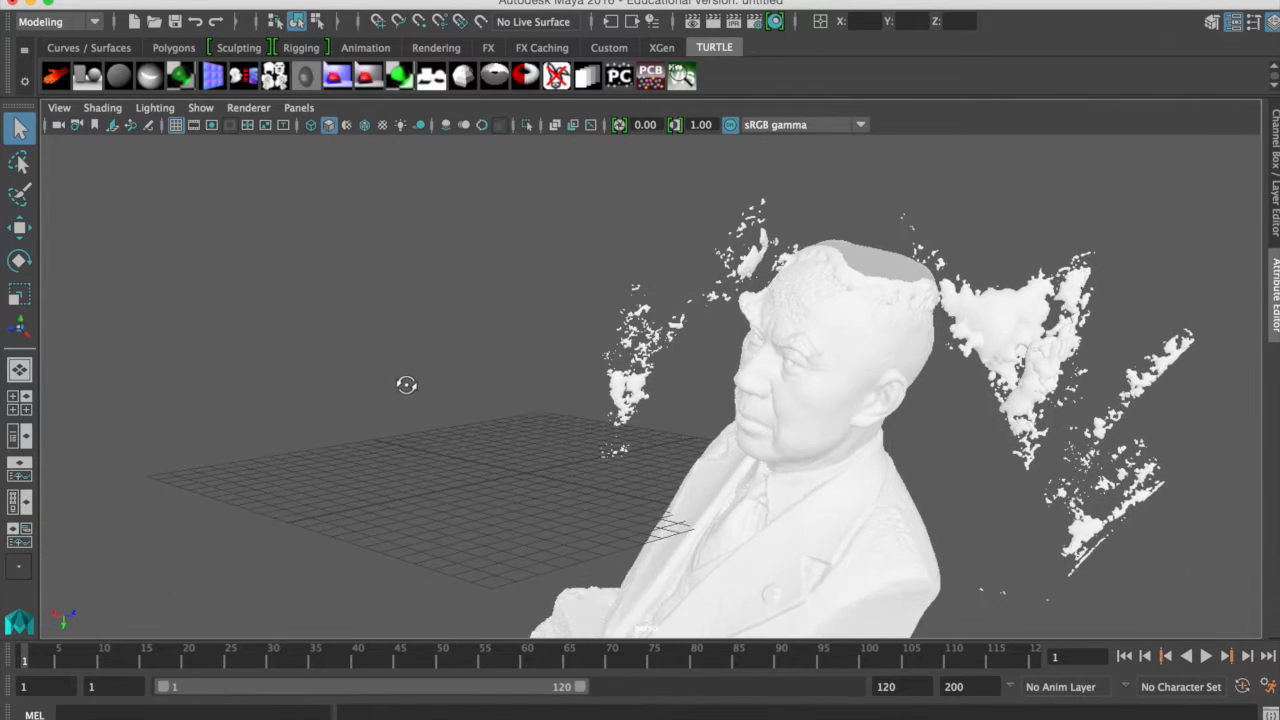
pyautogui.click(620, 395)
pyautogui.moveTo(620, 395); pyautogui.dragTo(628, 316, button='right')
pyautogui.moveTo(546, 258); pyautogui.dragTo(702, 414)
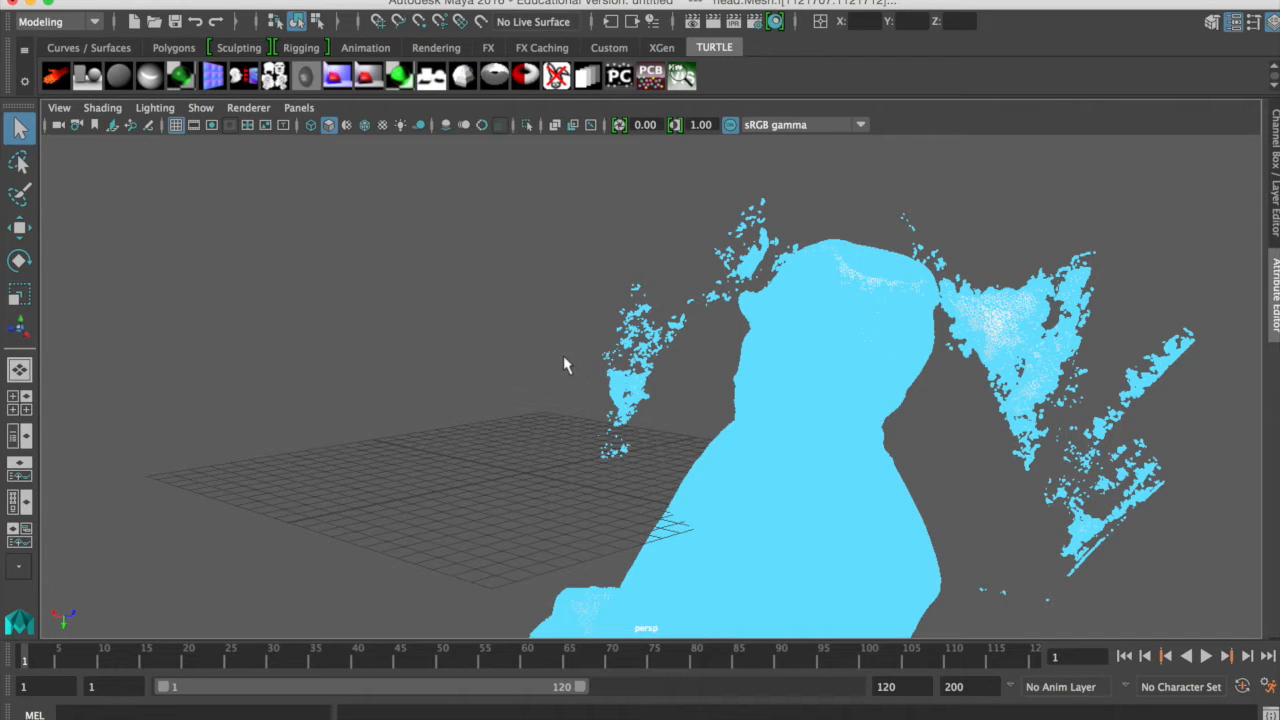
pyautogui.press('Delete')
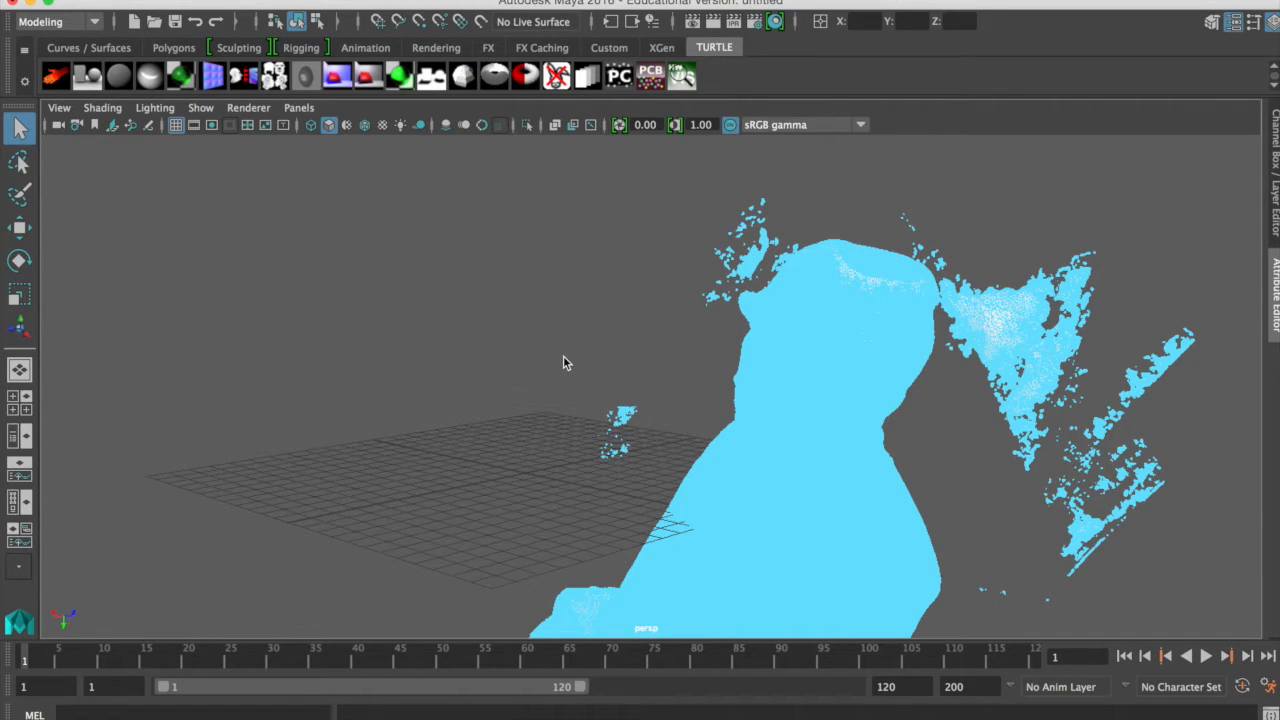
pyautogui.moveTo(569, 372); pyautogui.dragTo(653, 473)
# Delete the large clusters of stray faces floating behind the head and shoulders.
pyautogui.keyDown('alt'); pyautogui.moveTo(1022, 446); pyautogui.dragTo(706, 402, button='middle'); pyautogui.keyUp('alt')
pyautogui.moveTo(697, 173); pyautogui.dragTo(946, 597)
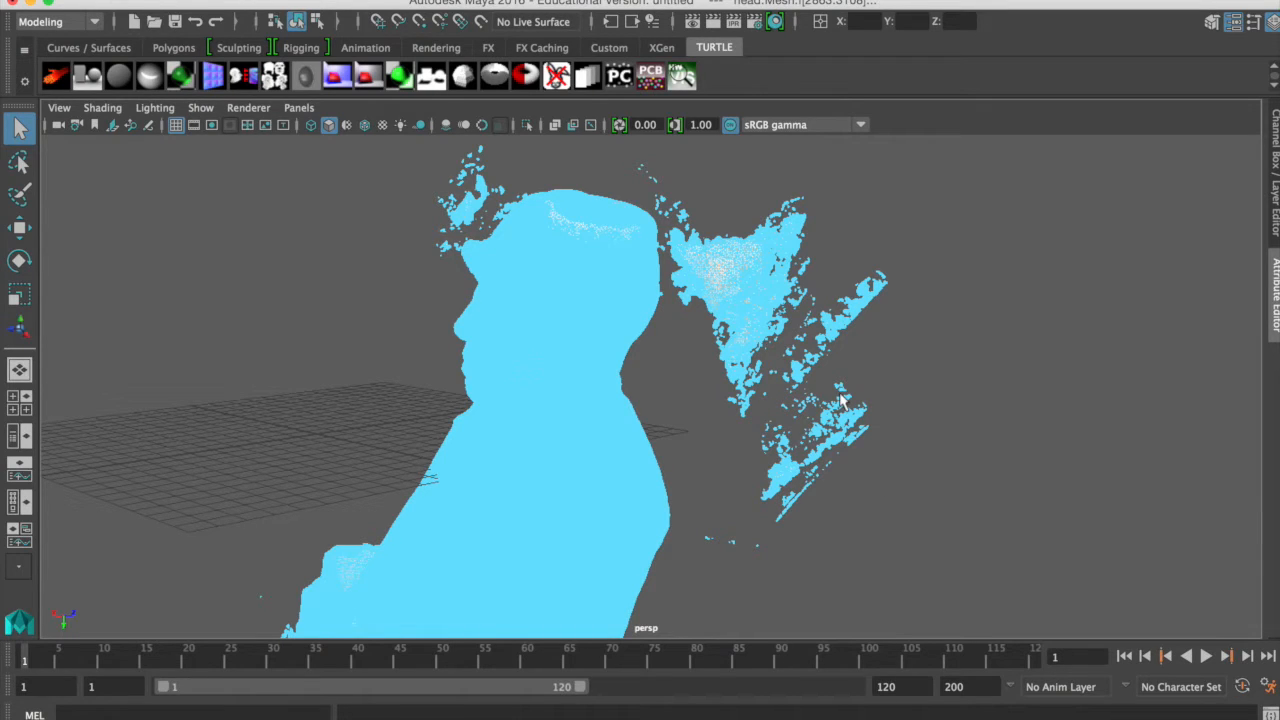
pyautogui.press('Delete')
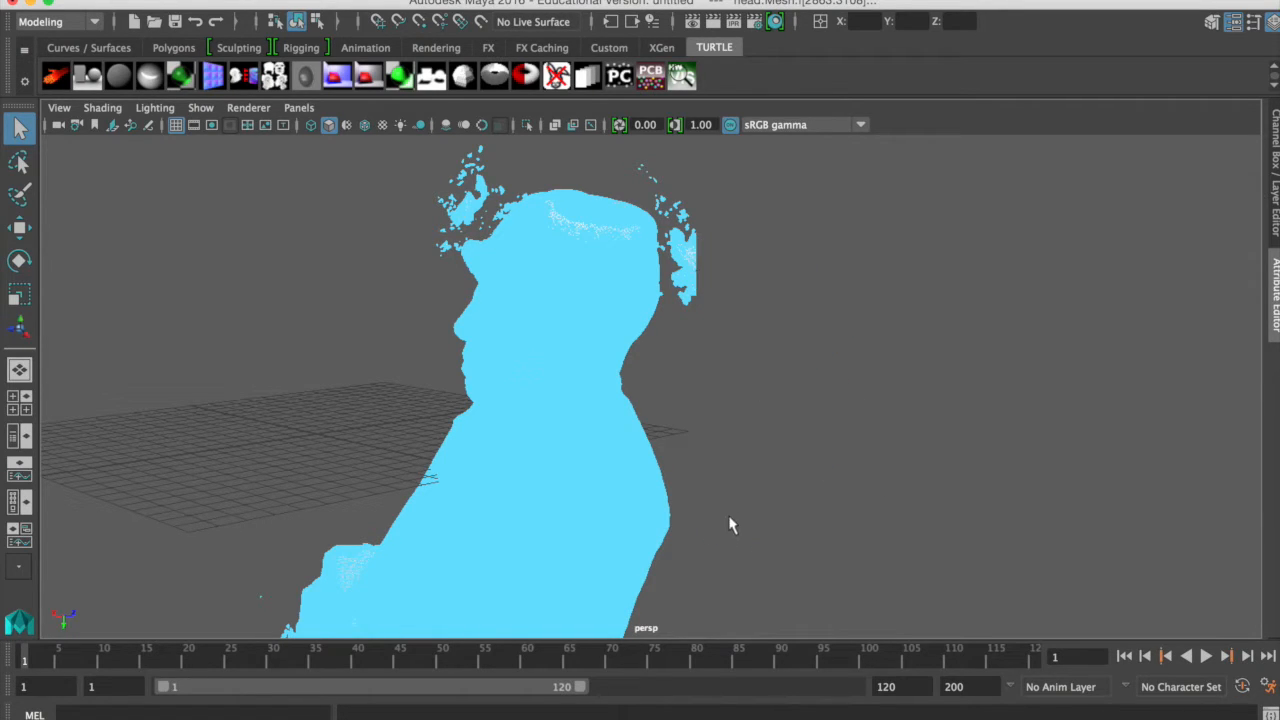
# Delete the remaining fragments close behind the back of the head and just above it.
pyautogui.keyDown('alt'); pyautogui.moveTo(691, 349); pyautogui.dragTo(658, 404, button='middle'); pyautogui.keyUp('alt')
pyautogui.keyDown('alt'); pyautogui.moveTo(658, 404); pyautogui.dragTo(849, 360); pyautogui.keyUp('alt')
pyautogui.keyDown('alt'); pyautogui.moveTo(849, 360); pyautogui.dragTo(787, 502, button='middle'); pyautogui.keyUp('alt')
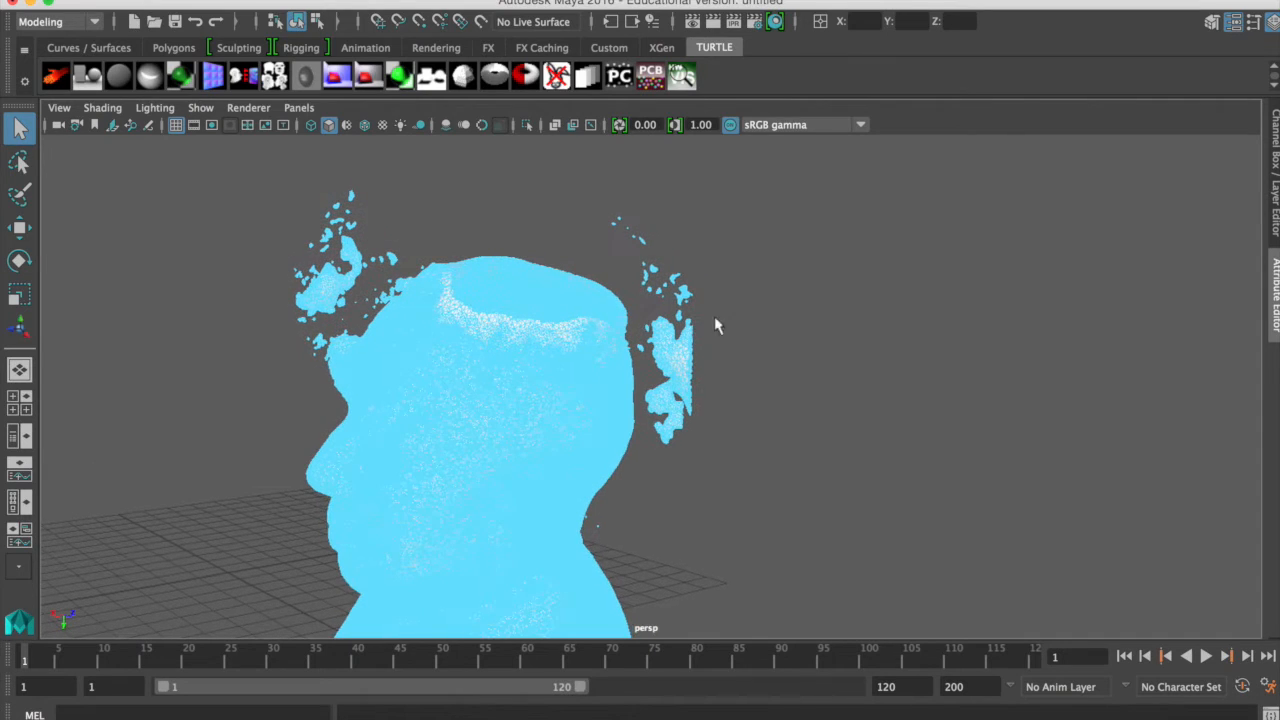
pyautogui.moveTo(634, 251); pyautogui.dragTo(714, 360)
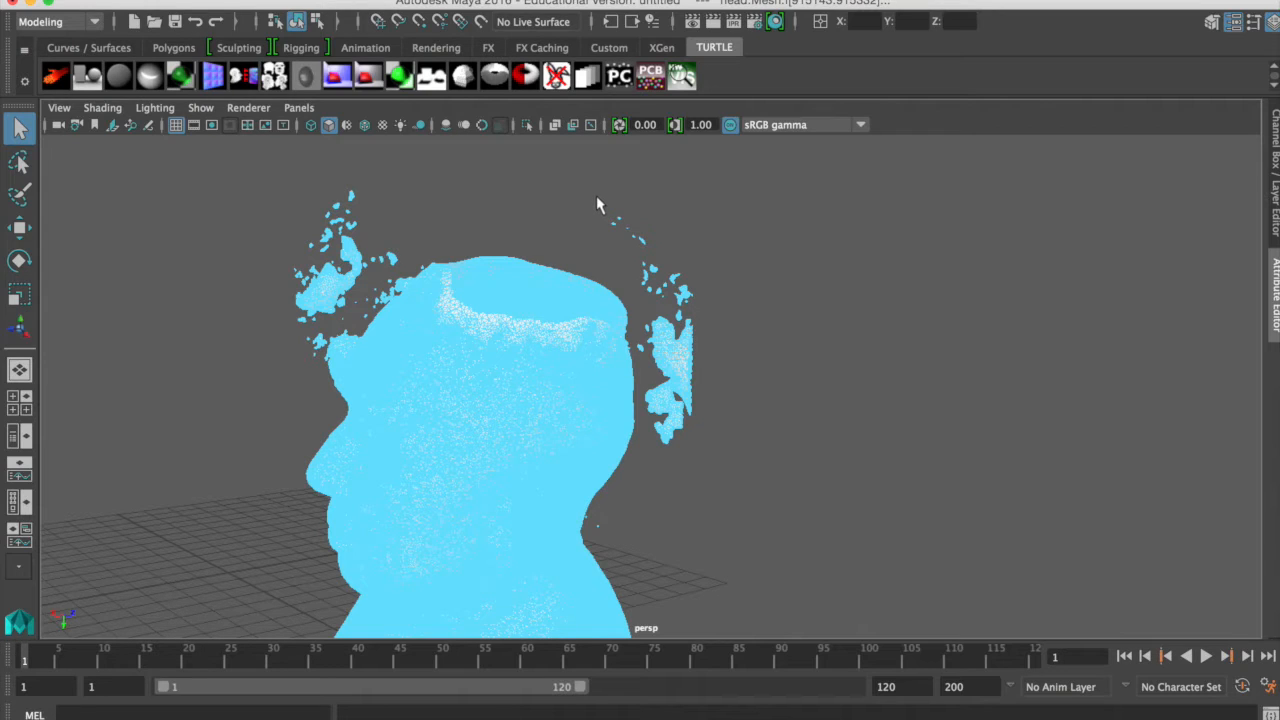
pyautogui.press('Delete')
pyautogui.moveTo(597, 199); pyautogui.dragTo(686, 264)
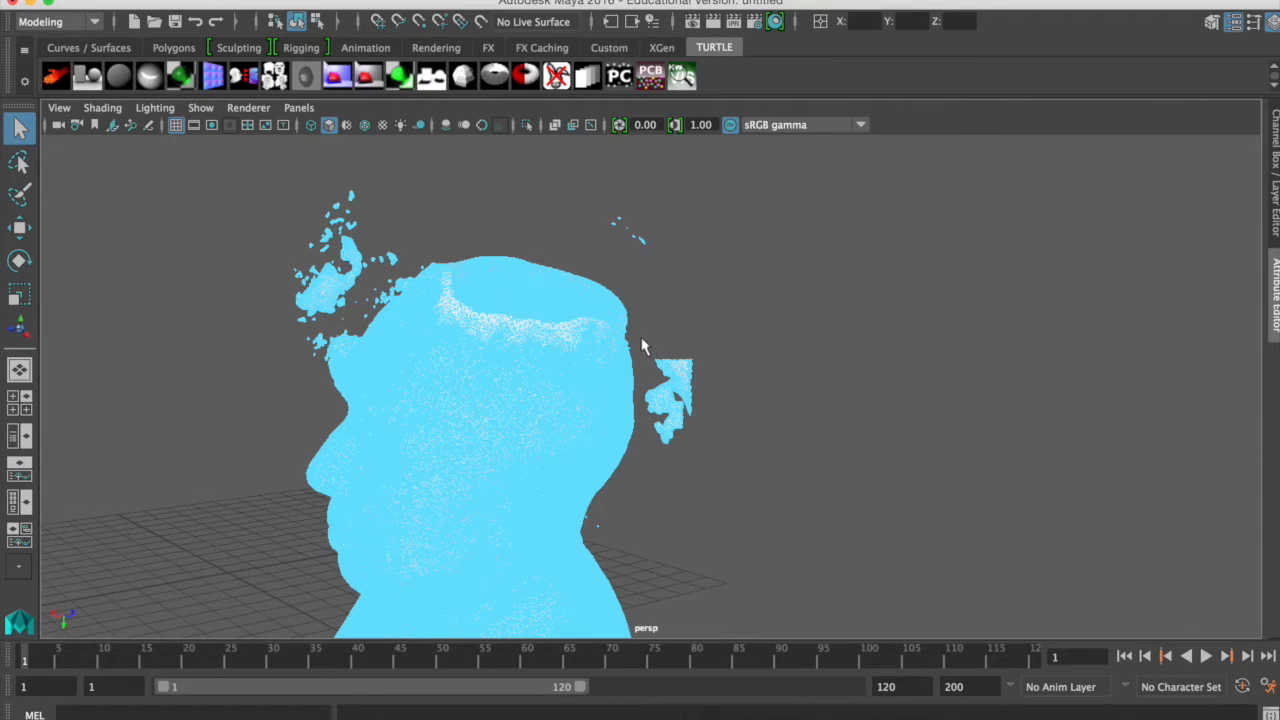
pyautogui.moveTo(640, 337); pyautogui.dragTo(700, 470)
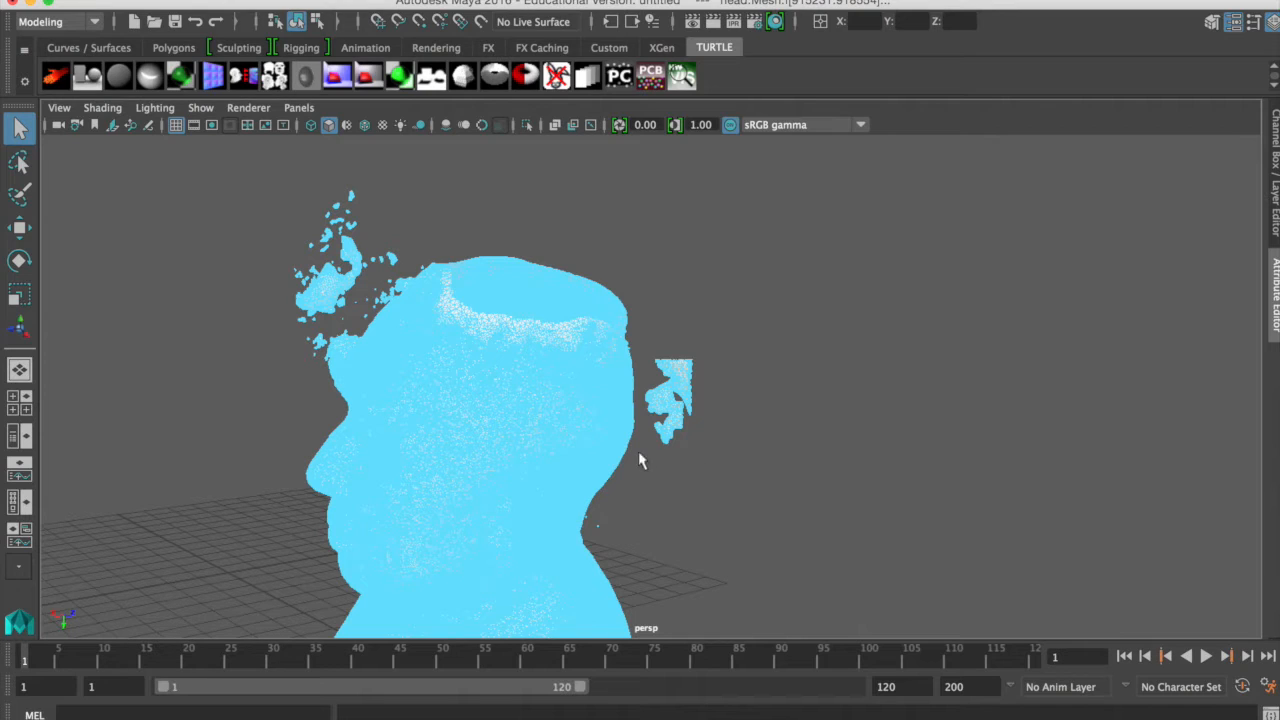
pyautogui.press('Delete')
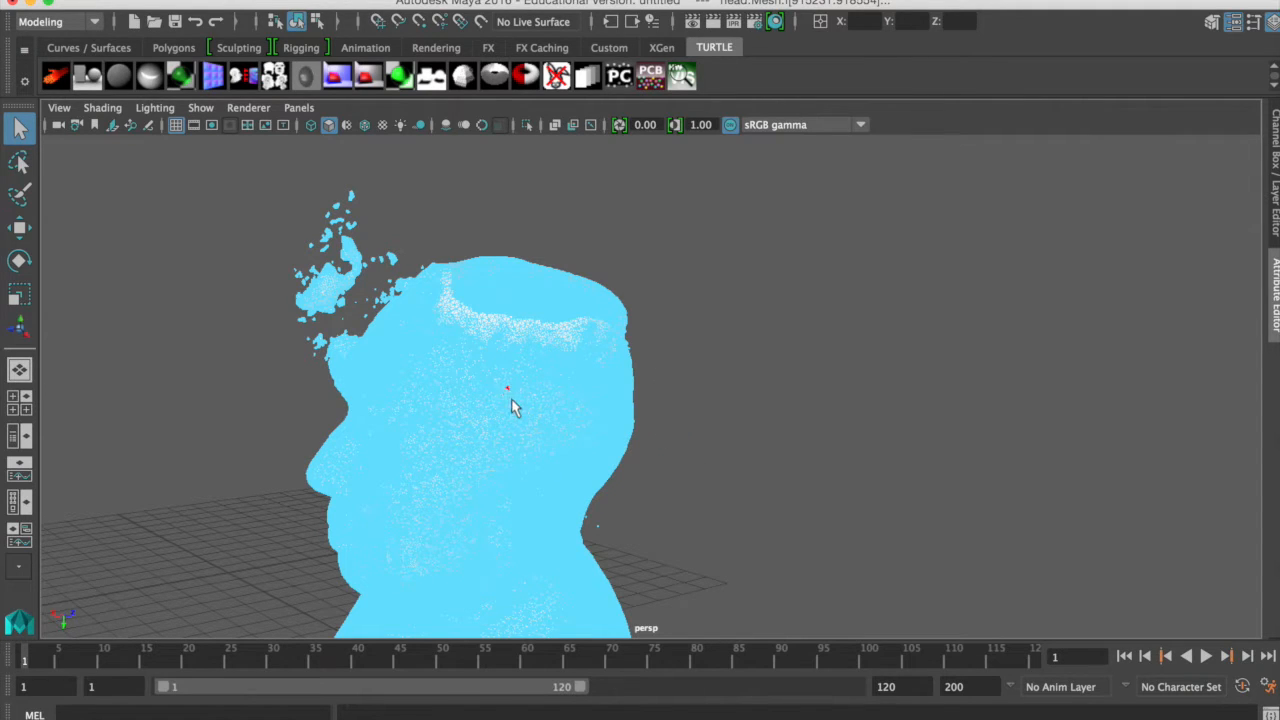
# Put the mesh back in object mode and clear its construction history again.
pyautogui.moveTo(512, 407); pyautogui.dragTo(594, 237, button='right')
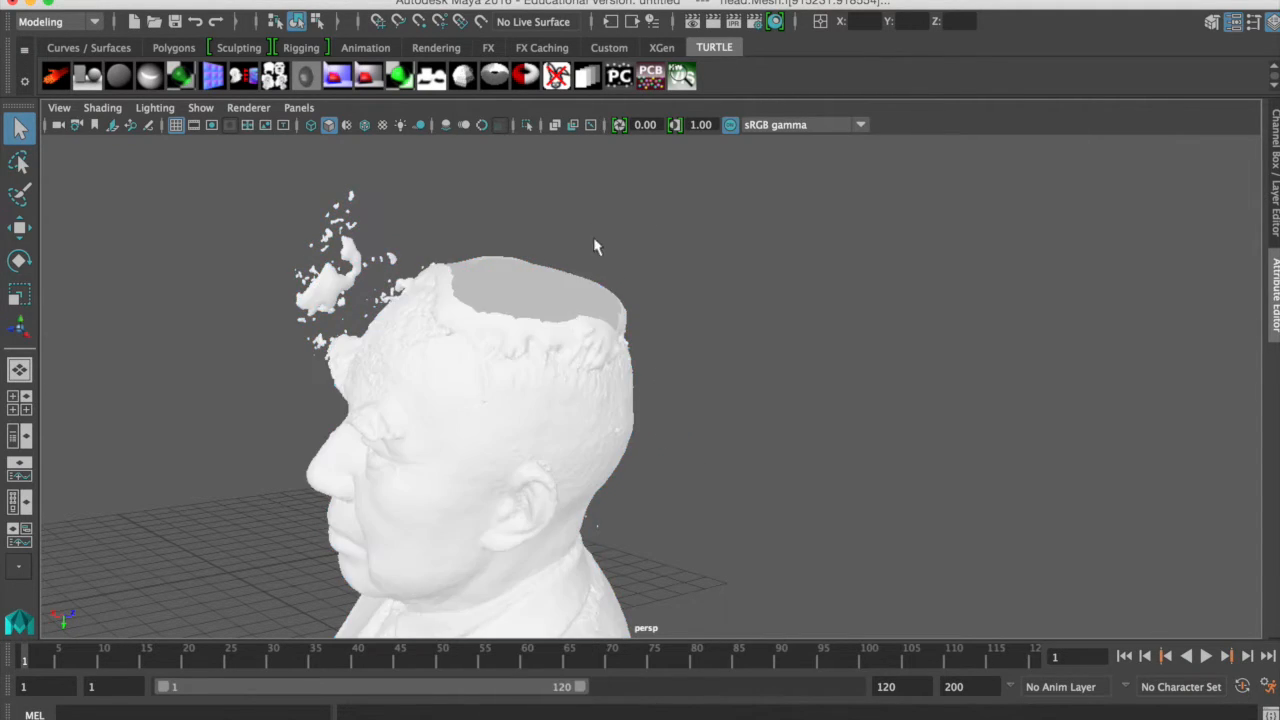
pyautogui.click(558, 393)
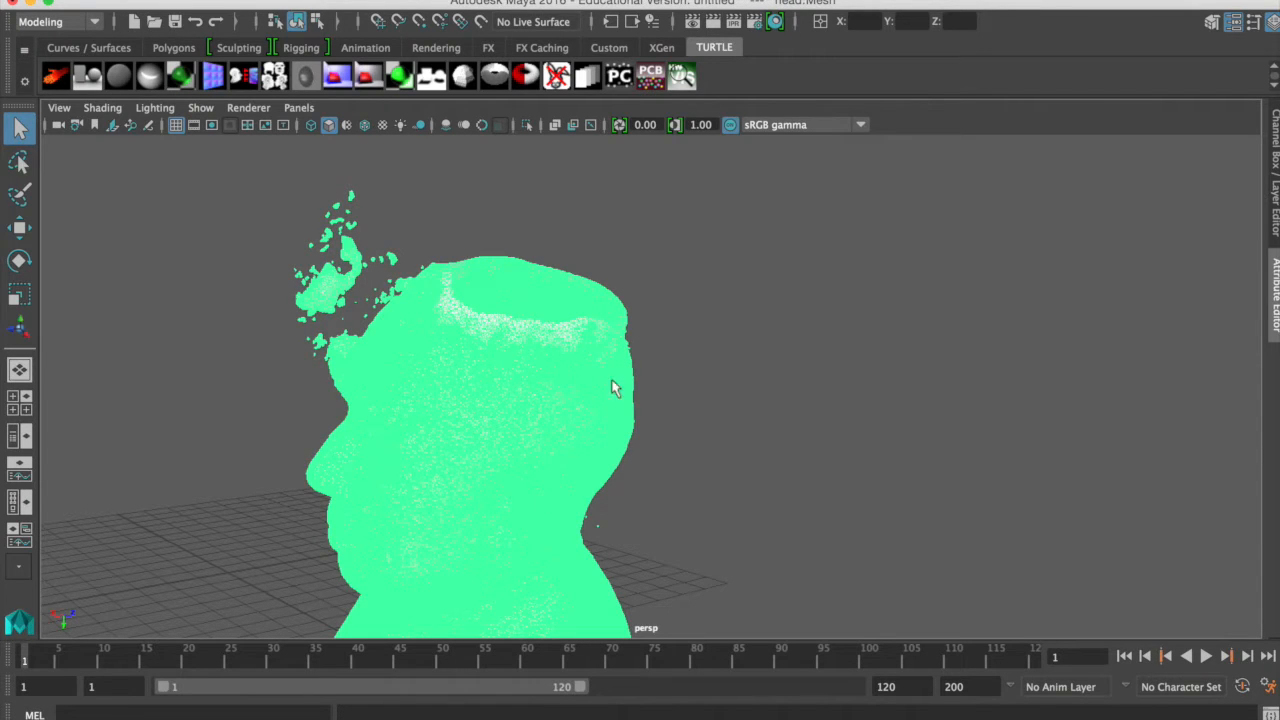
pyautogui.click(706, 385)
pyautogui.keyDown('alt'); pyautogui.moveTo(766, 437); pyautogui.dragTo(1080, 471); pyautogui.keyUp('alt')
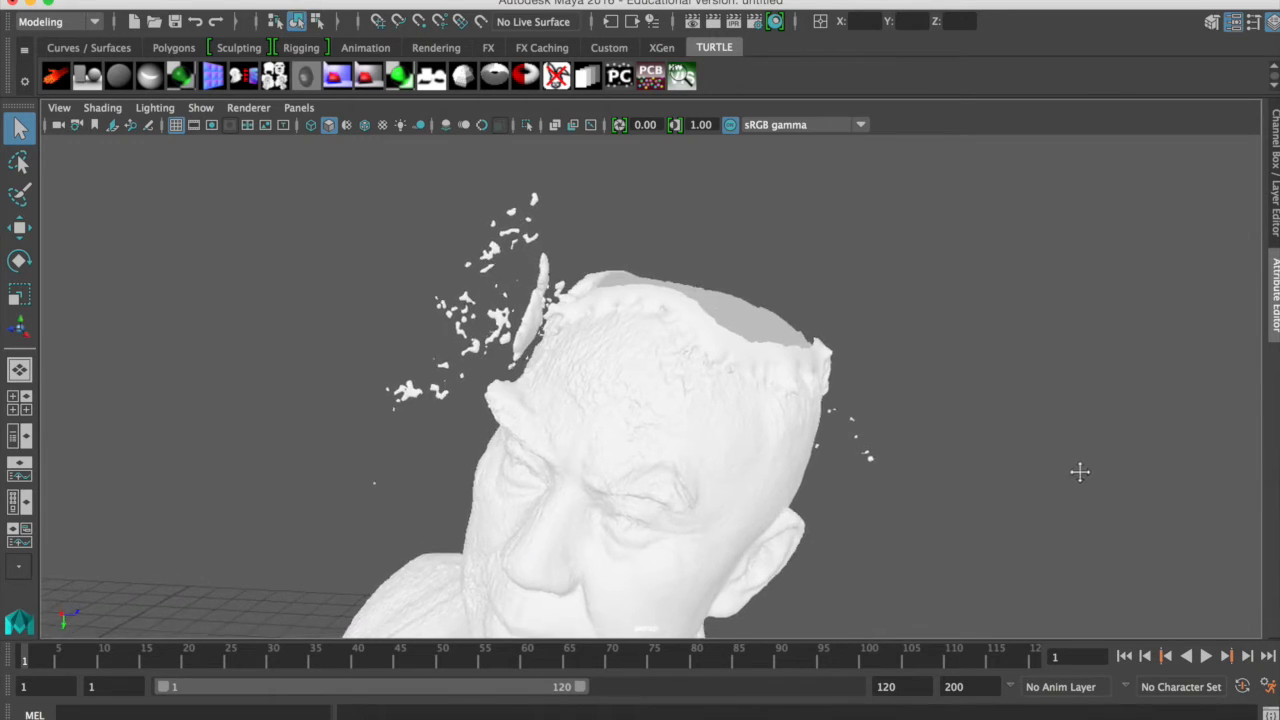
pyautogui.keyDown('alt'); pyautogui.moveTo(1080, 471); pyautogui.dragTo(956, 417, button='middle'); pyautogui.keyUp('alt')
pyautogui.keyDown('alt'); pyautogui.moveTo(430, 300); pyautogui.dragTo(474, 398, button='middle'); pyautogui.keyUp('alt')
pyautogui.click(474, 396)
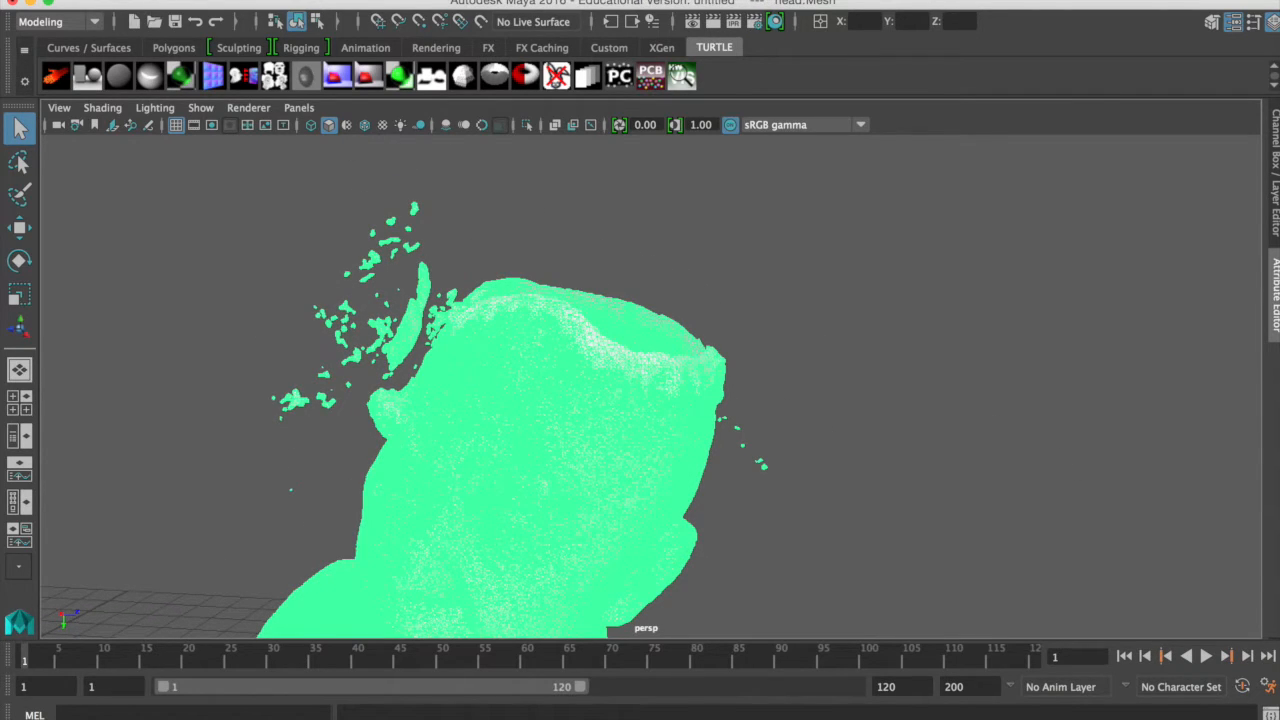
pyautogui.click(150, 0)
pyautogui.moveTo(180, 188)
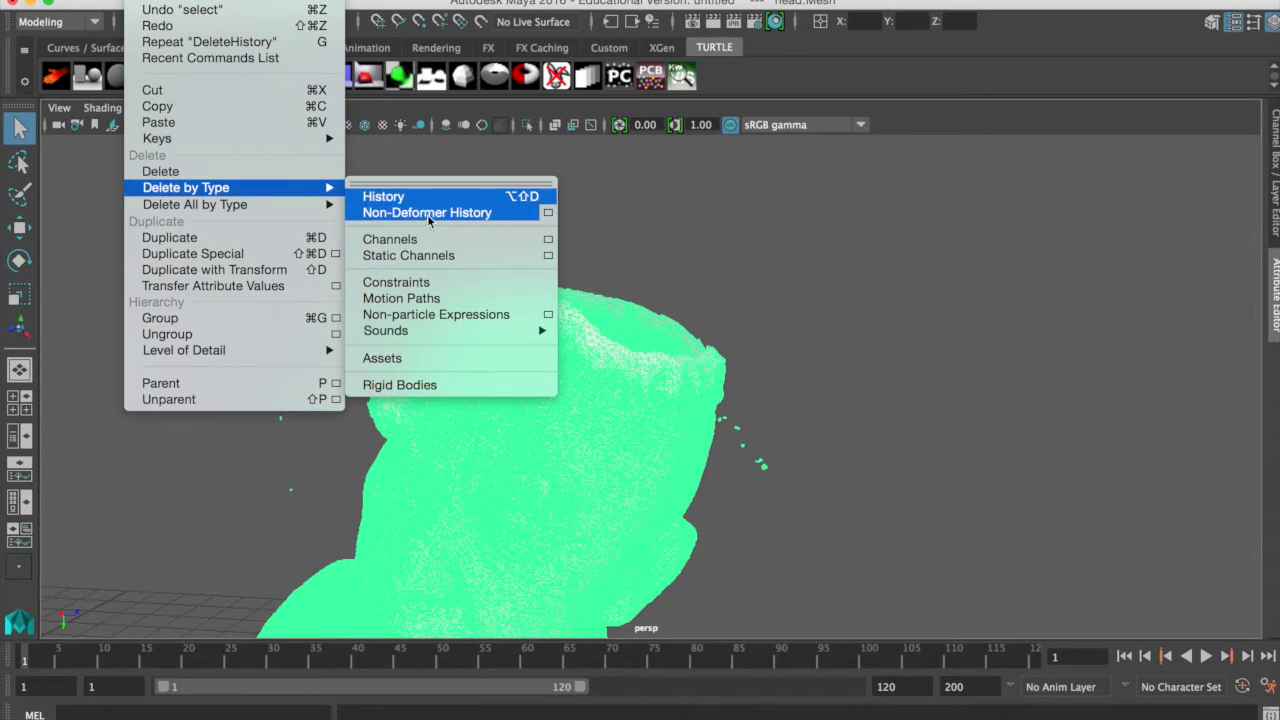
pyautogui.click(428, 197)
# Save the scene as head_clean in Maya Binary format in the headOUT folder.
pyautogui.click(118, 2)
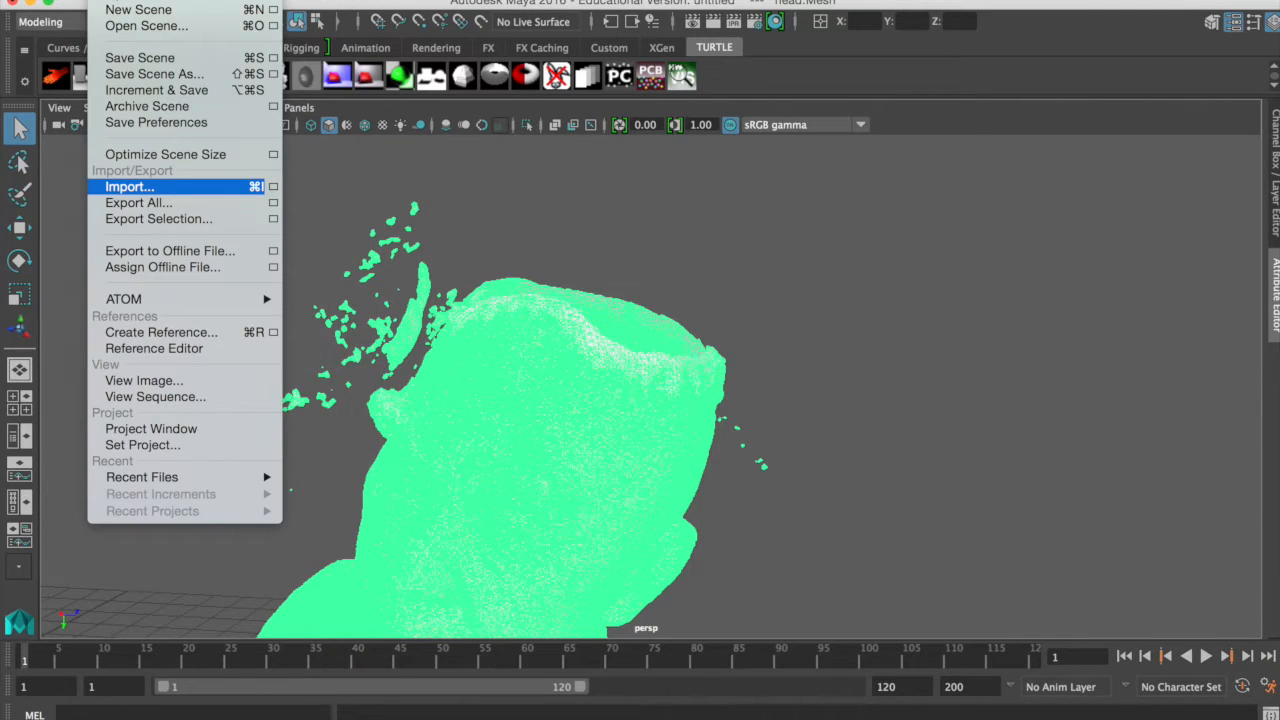
pyautogui.click(188, 58)
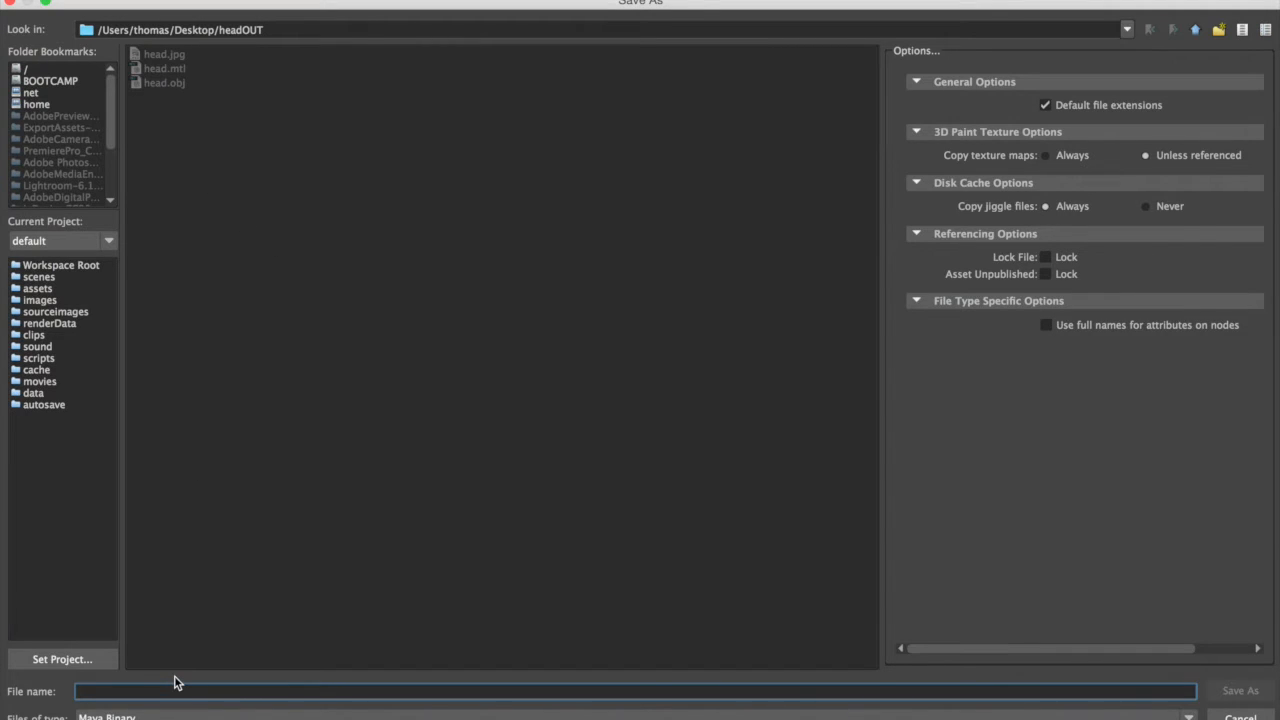
pyautogui.write('head_')
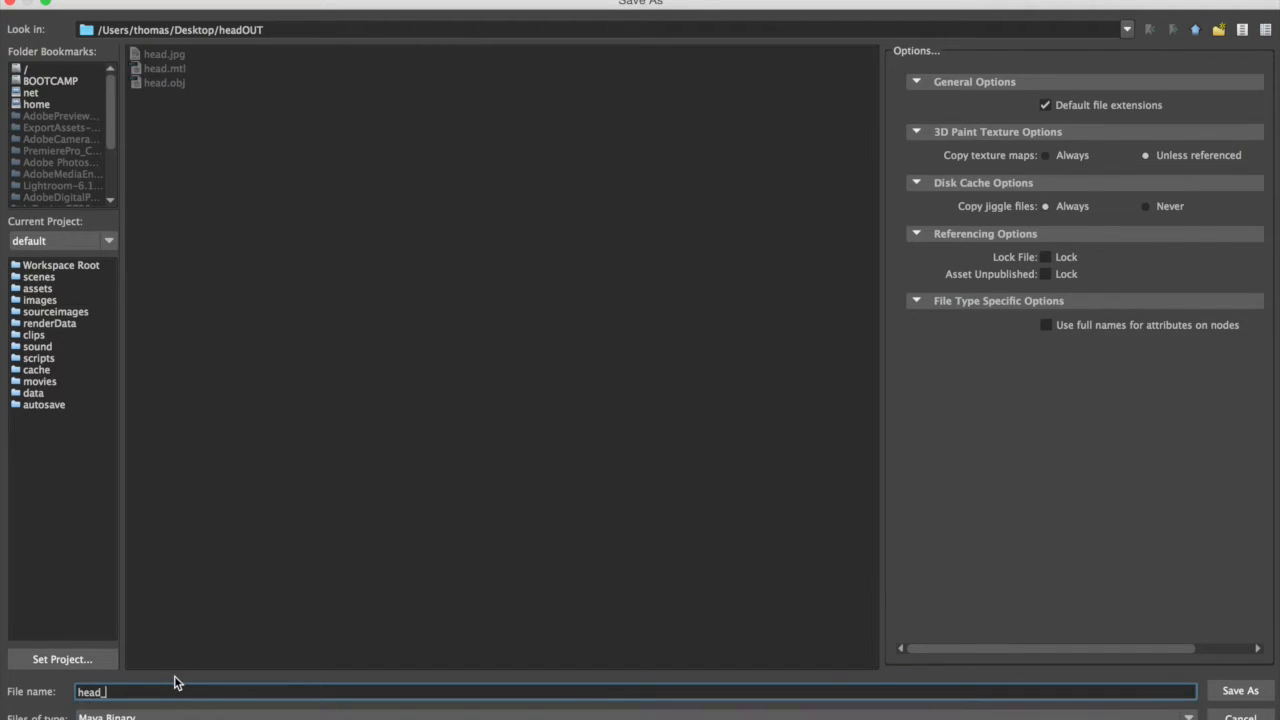
pyautogui.write('clan')
pyautogui.press('BackSpace')
pyautogui.press('BackSpace')
pyautogui.write('ean')
pyautogui.click(1240, 690)
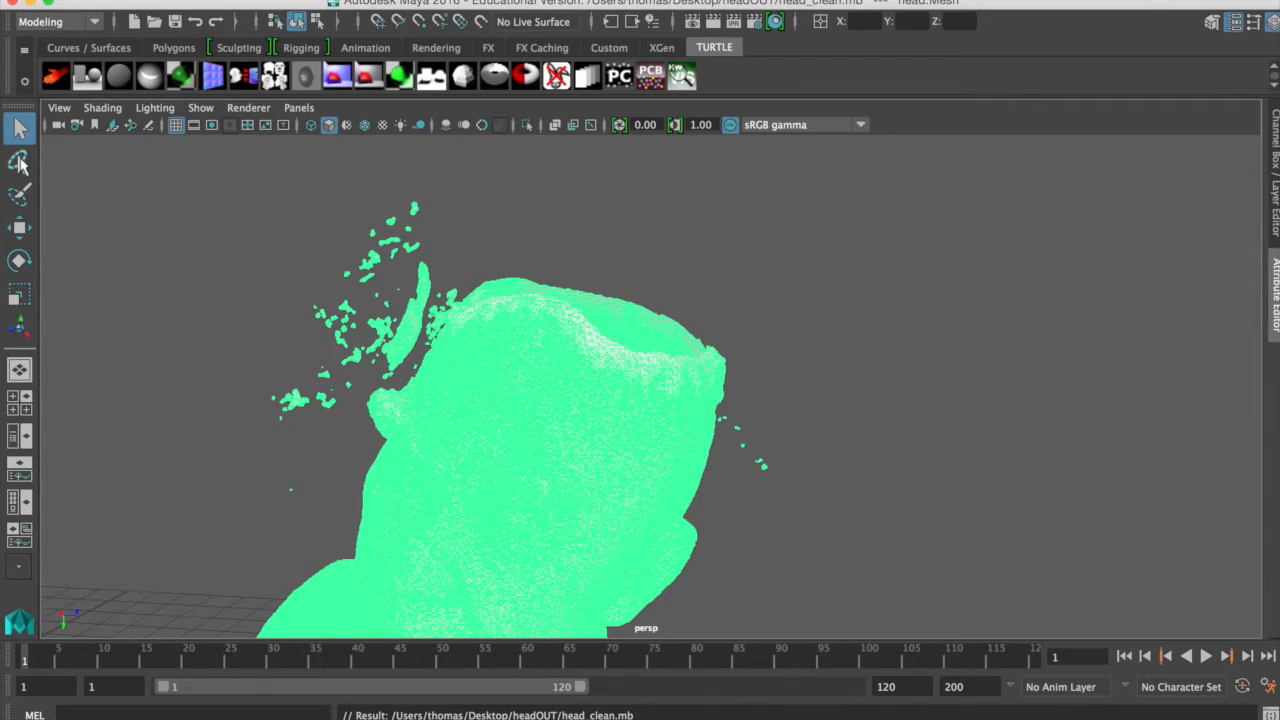
# Lasso-select and delete the stray face clusters floating beside the open top of the head.
pyautogui.click(20, 163)
pyautogui.rightClick(543, 410)
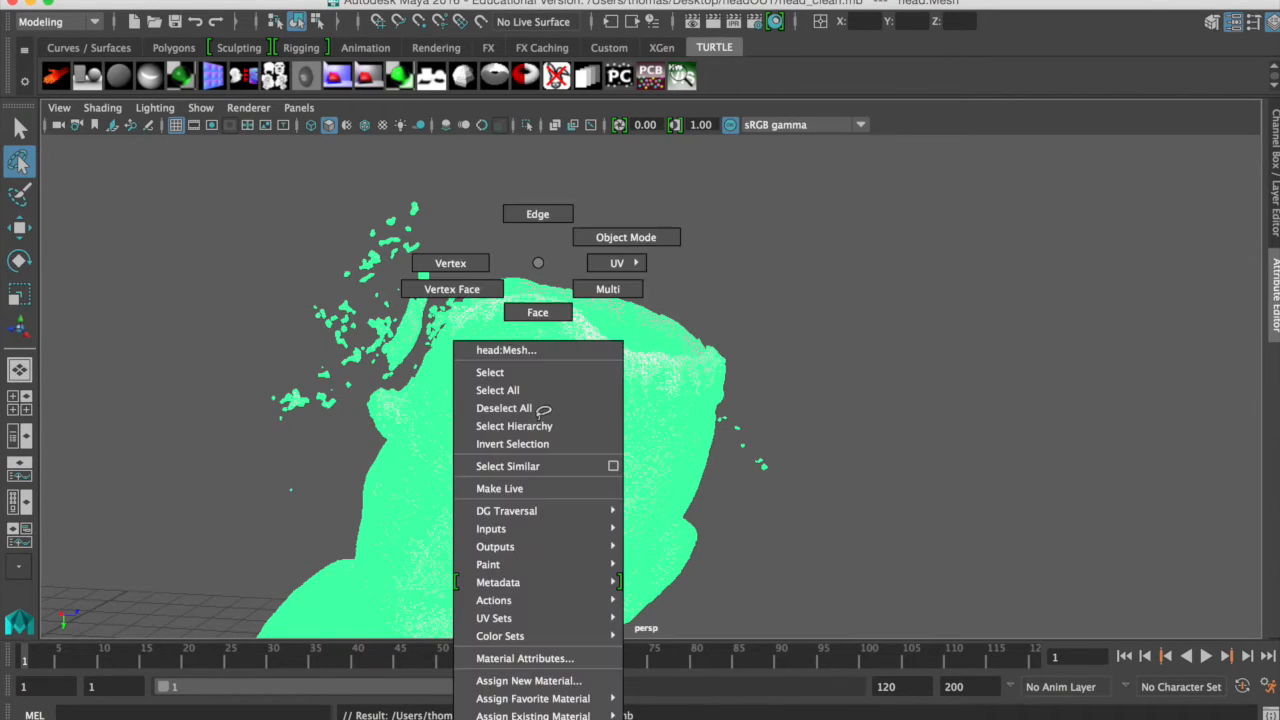
pyautogui.click(538, 311)
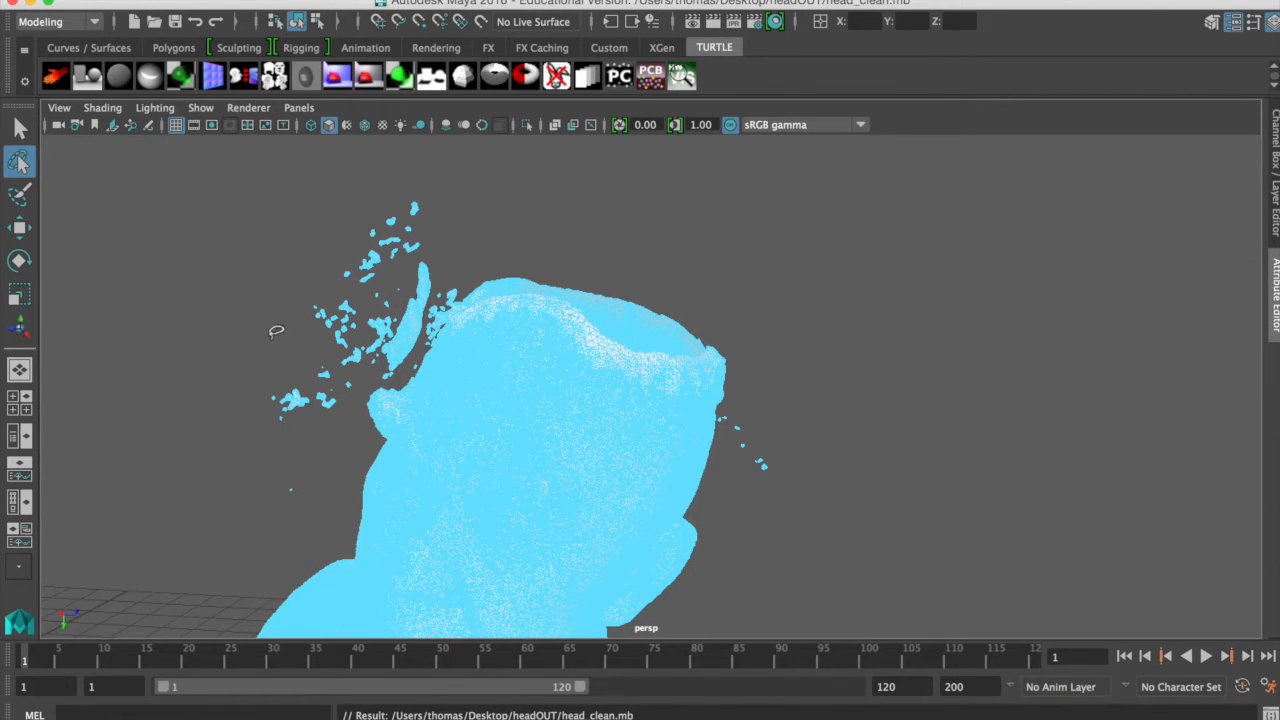
pyautogui.moveTo(445, 260)
pyautogui.mouseDown()
pyautogui.moveTo(410, 366)
pyautogui.moveTo(352, 400)
pyautogui.moveTo(322, 459)
pyautogui.moveTo(262, 510)
pyautogui.moveTo(252, 245)
pyautogui.moveTo(410, 180)
pyautogui.moveTo(457, 247)
pyautogui.moveTo(443, 263)
pyautogui.mouseUp()
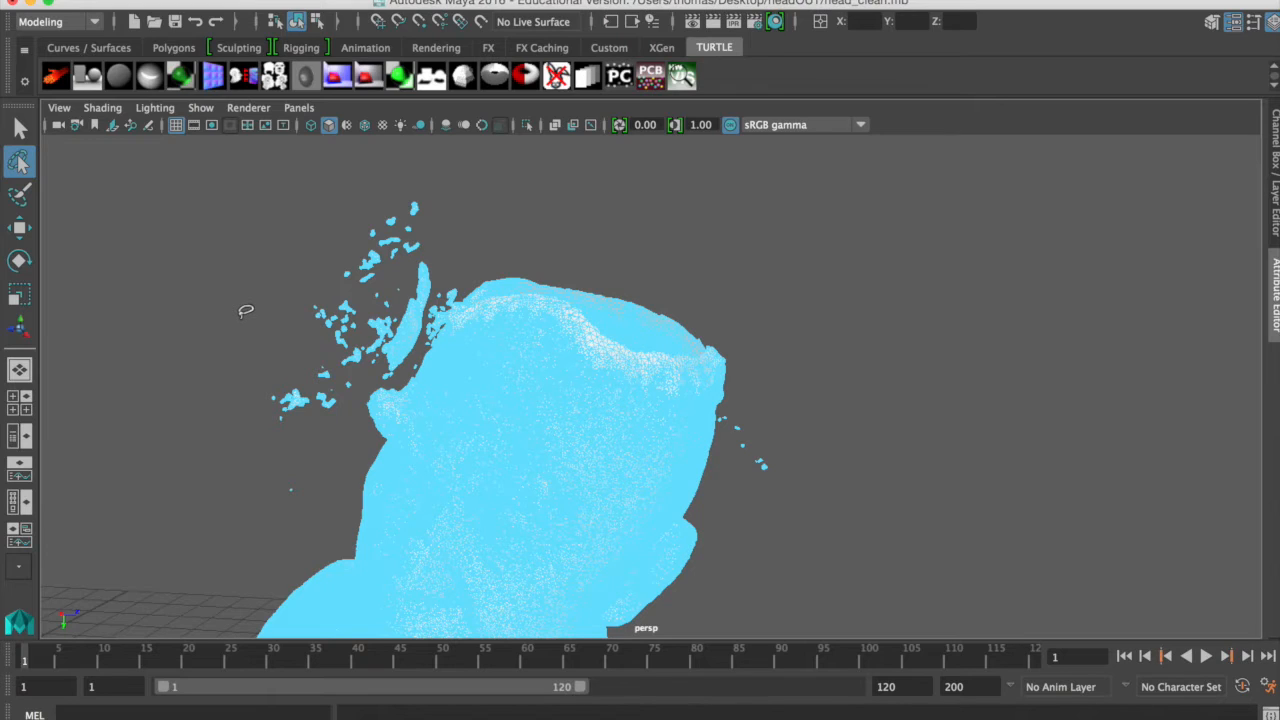
pyautogui.press('Delete')
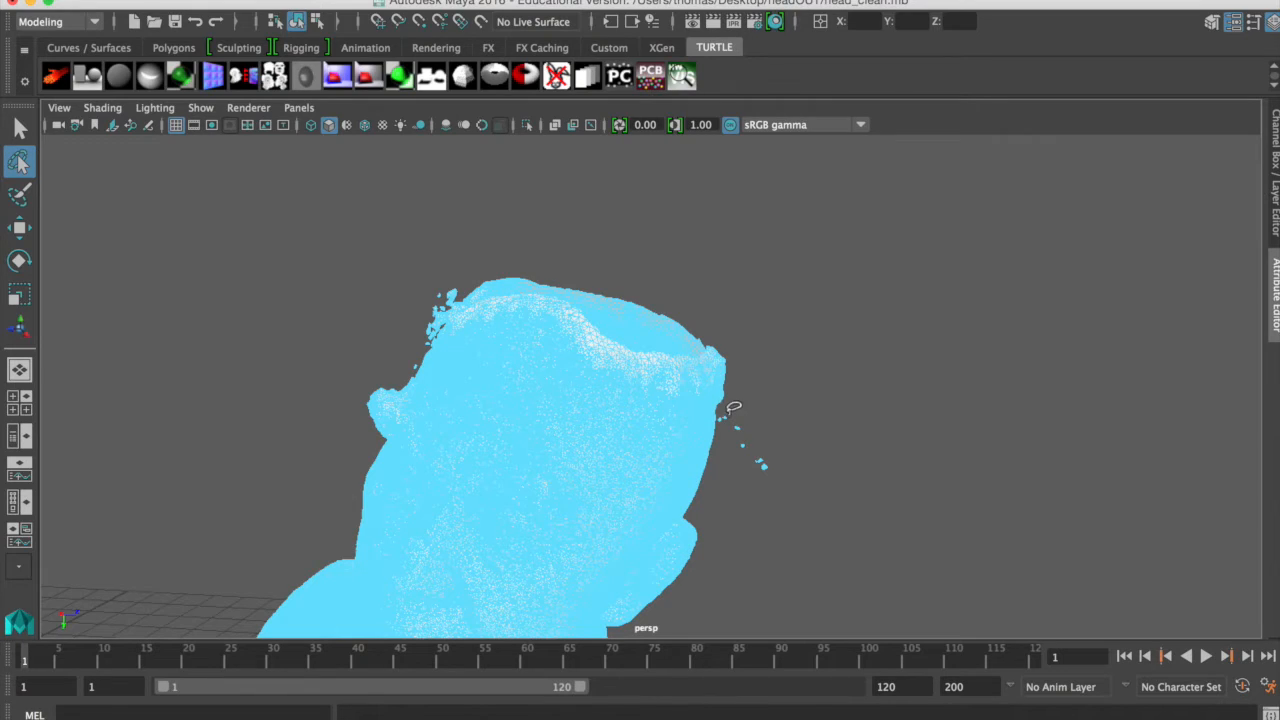
# Delete the trail of small fragments on the opposite side of the head and the specks above the shoulder.
pyautogui.moveTo(722, 408)
pyautogui.mouseDown()
pyautogui.moveTo(765, 482)
pyautogui.moveTo(785, 448)
pyautogui.moveTo(760, 415)
pyautogui.mouseUp()
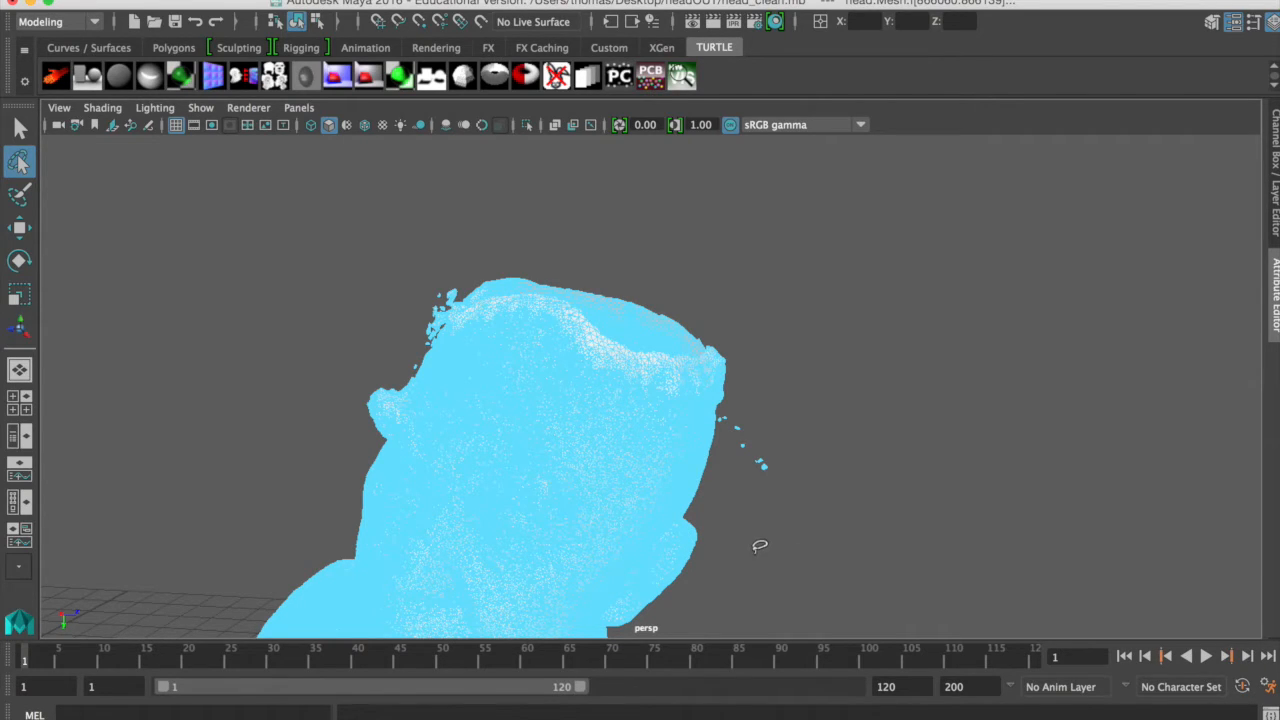
pyautogui.press('Delete')
pyautogui.keyDown('alt'); pyautogui.moveTo(752, 553); pyautogui.dragTo(960, 241, button='middle'); pyautogui.keyUp('alt')
pyautogui.keyDown('alt'); pyautogui.moveTo(748, 476); pyautogui.dragTo(896, 523); pyautogui.keyUp('alt')
pyautogui.keyDown('alt'); pyautogui.moveTo(609, 356); pyautogui.dragTo(802, 643, button='middle'); pyautogui.keyUp('alt')
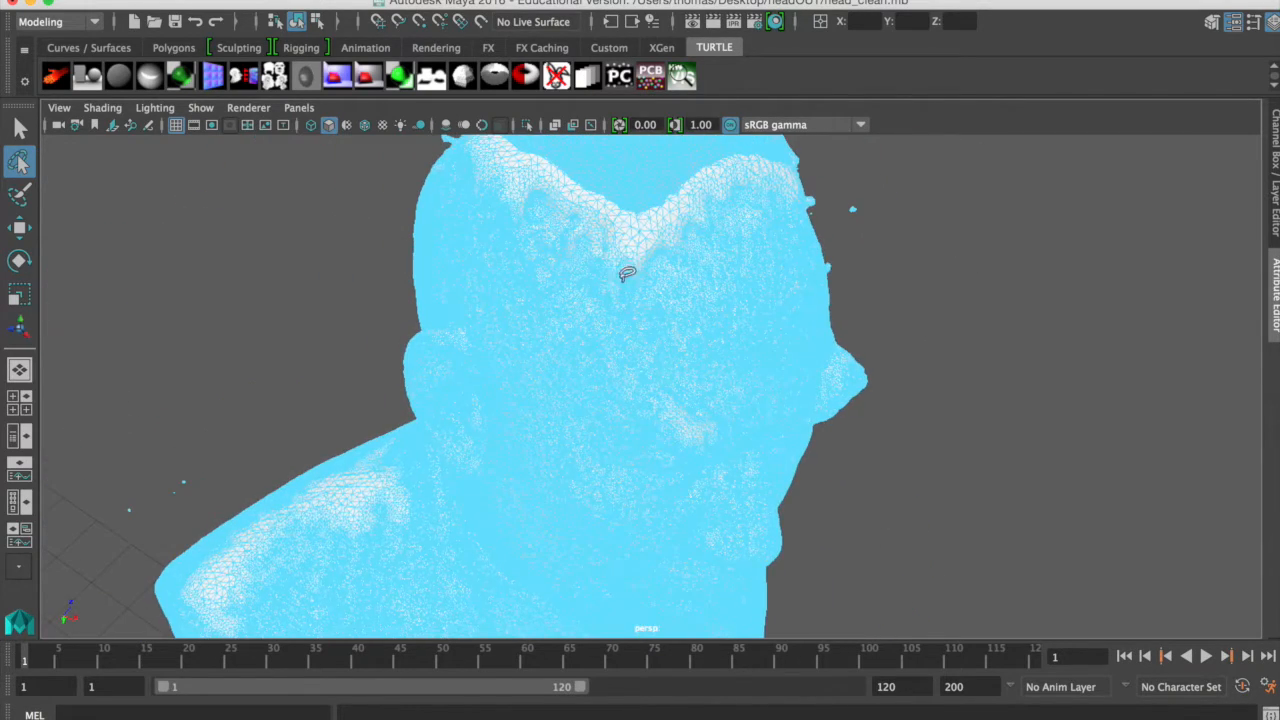
pyautogui.moveTo(213, 438)
pyautogui.mouseDown()
pyautogui.moveTo(96, 495)
pyautogui.moveTo(217, 440)
pyautogui.mouseUp()
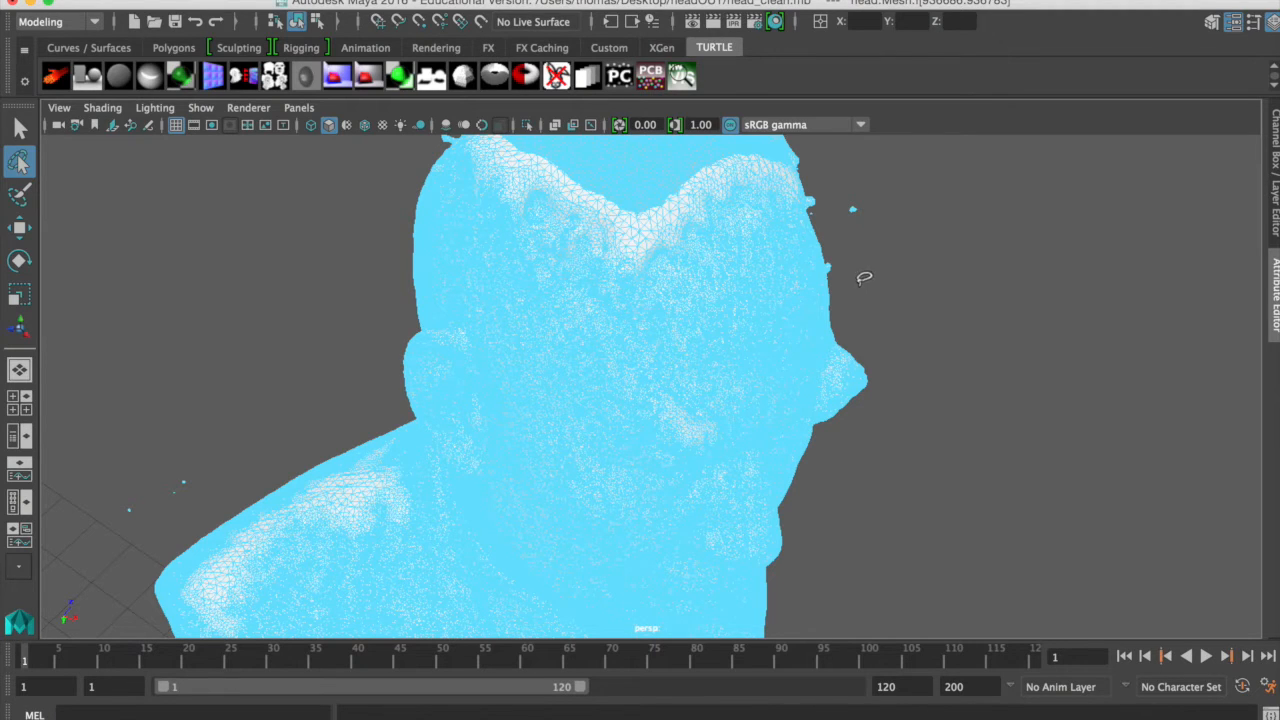
# Delete the remaining specks floating close to the forehead and around the open crown.
pyautogui.keyDown('alt'); pyautogui.moveTo(851, 286); pyautogui.dragTo(874, 274); pyautogui.keyUp('alt')
pyautogui.moveTo(823, 314)
pyautogui.keyDown('alt'); pyautogui.mouseDown()
pyautogui.moveTo(815, 296)
pyautogui.moveTo(829, 406)
pyautogui.moveTo(686, 407)
pyautogui.moveTo(709, 397)
pyautogui.moveTo(749, 443)
pyautogui.moveTo(790, 424)
pyautogui.moveTo(736, 331)
pyautogui.mouseUp(); pyautogui.keyUp('alt')
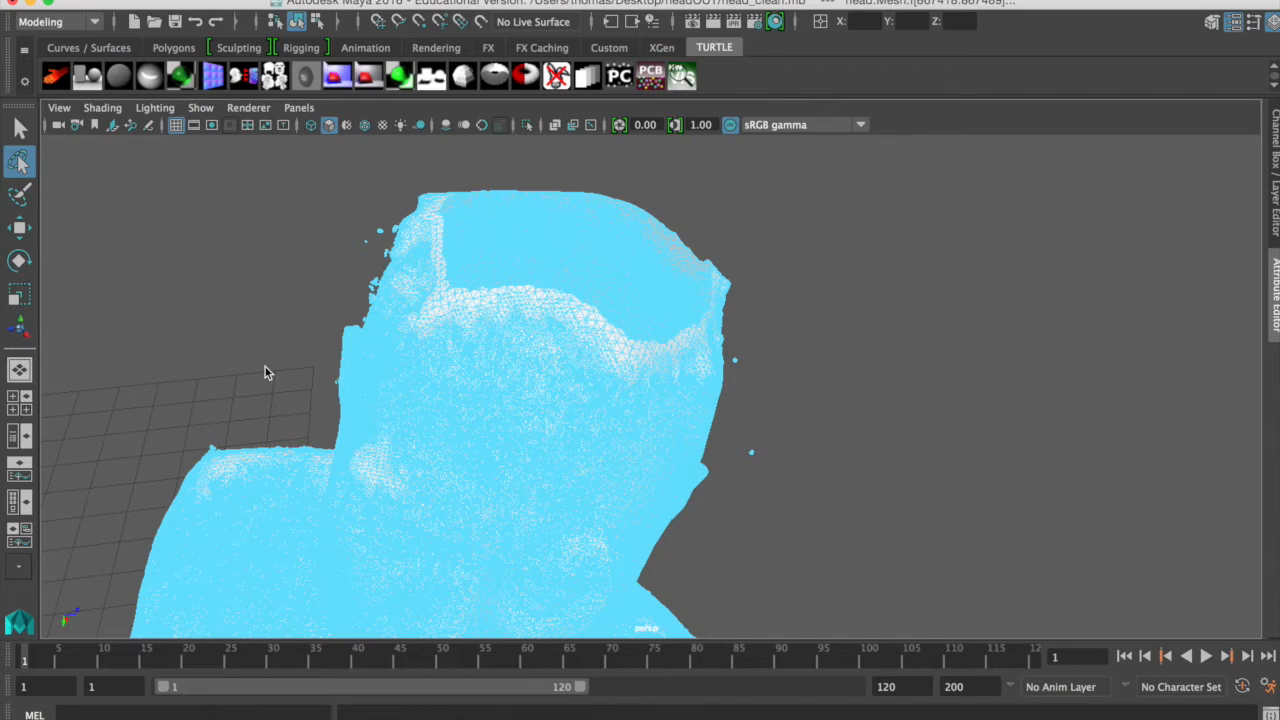
pyautogui.keyDown('alt'); pyautogui.moveTo(285, 378); pyautogui.dragTo(271, 357, button='middle'); pyautogui.keyUp('alt')
pyautogui.keyDown('alt'); pyautogui.moveTo(254, 357); pyautogui.dragTo(397, 375, button='right'); pyautogui.keyUp('alt')
pyautogui.keyDown('alt'); pyautogui.moveTo(338, 339); pyautogui.dragTo(333, 388, button='middle'); pyautogui.keyUp('alt')
pyautogui.moveTo(315, 274)
pyautogui.mouseDown()
pyautogui.moveTo(303, 263)
pyautogui.moveTo(334, 243)
pyautogui.moveTo(349, 270)
pyautogui.moveTo(317, 351)
pyautogui.mouseUp()
pyautogui.moveTo(292, 300)
pyautogui.mouseDown()
pyautogui.moveTo(290, 268)
pyautogui.moveTo(312, 238)
pyautogui.moveTo(345, 250)
pyautogui.moveTo(310, 360)
pyautogui.moveTo(292, 340)
pyautogui.moveTo(292, 302)
pyautogui.moveTo(312, 238)
pyautogui.moveTo(345, 255)
pyautogui.moveTo(333, 318)
pyautogui.moveTo(305, 360)
pyautogui.moveTo(298, 286)
pyautogui.mouseUp()
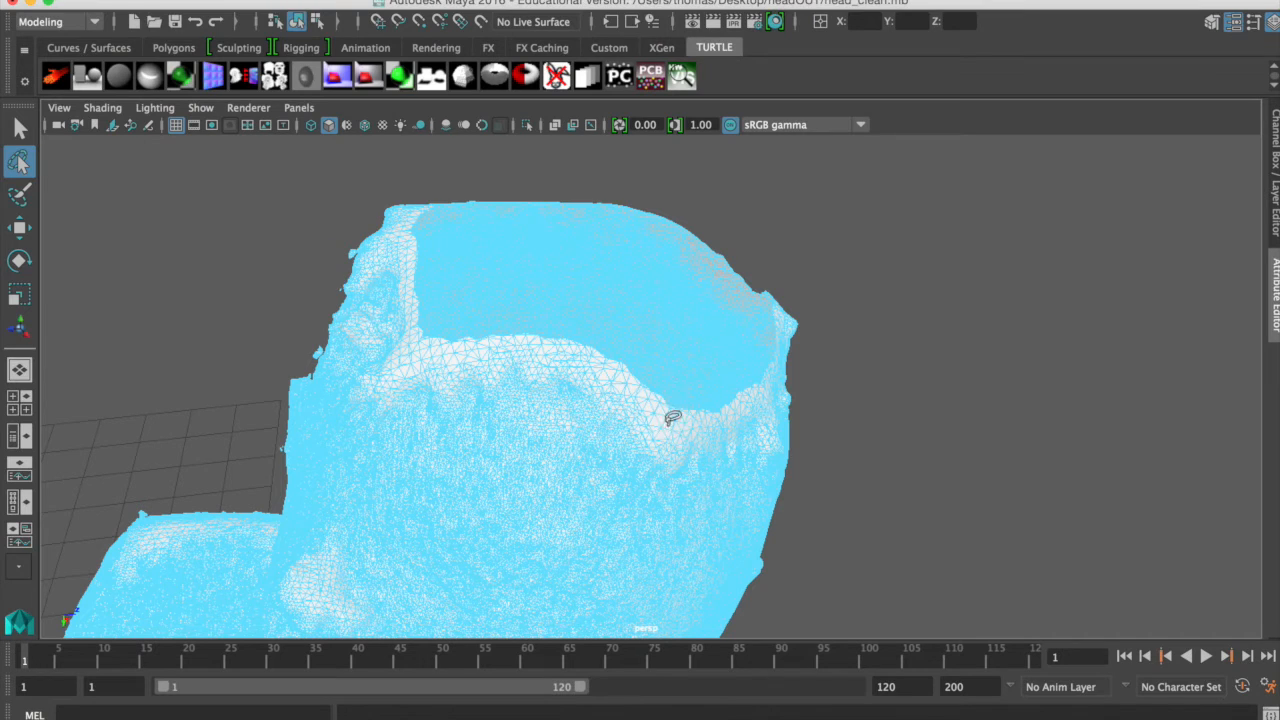
# Return the mesh to object mode, display its textures and select the whole statue.
pyautogui.keyDown('alt'); pyautogui.moveTo(677, 500); pyautogui.dragTo(726, 339, button='middle'); pyautogui.keyUp('alt')
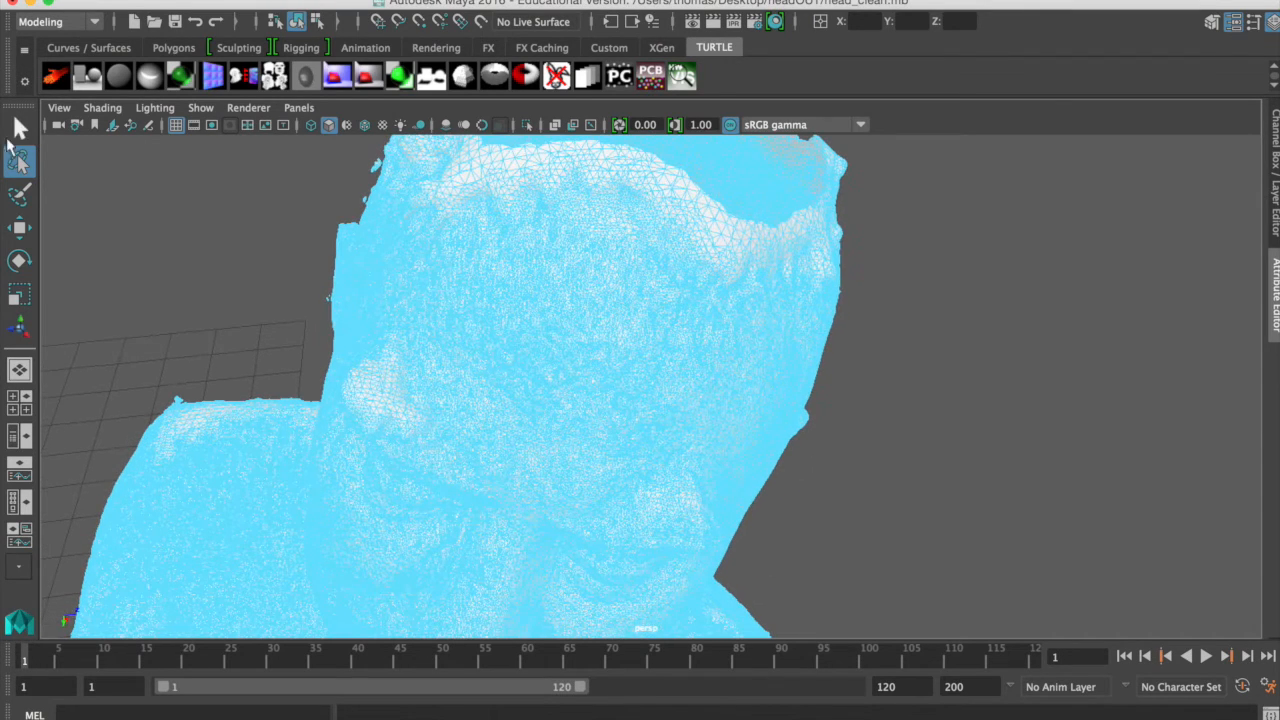
pyautogui.click(20, 128)
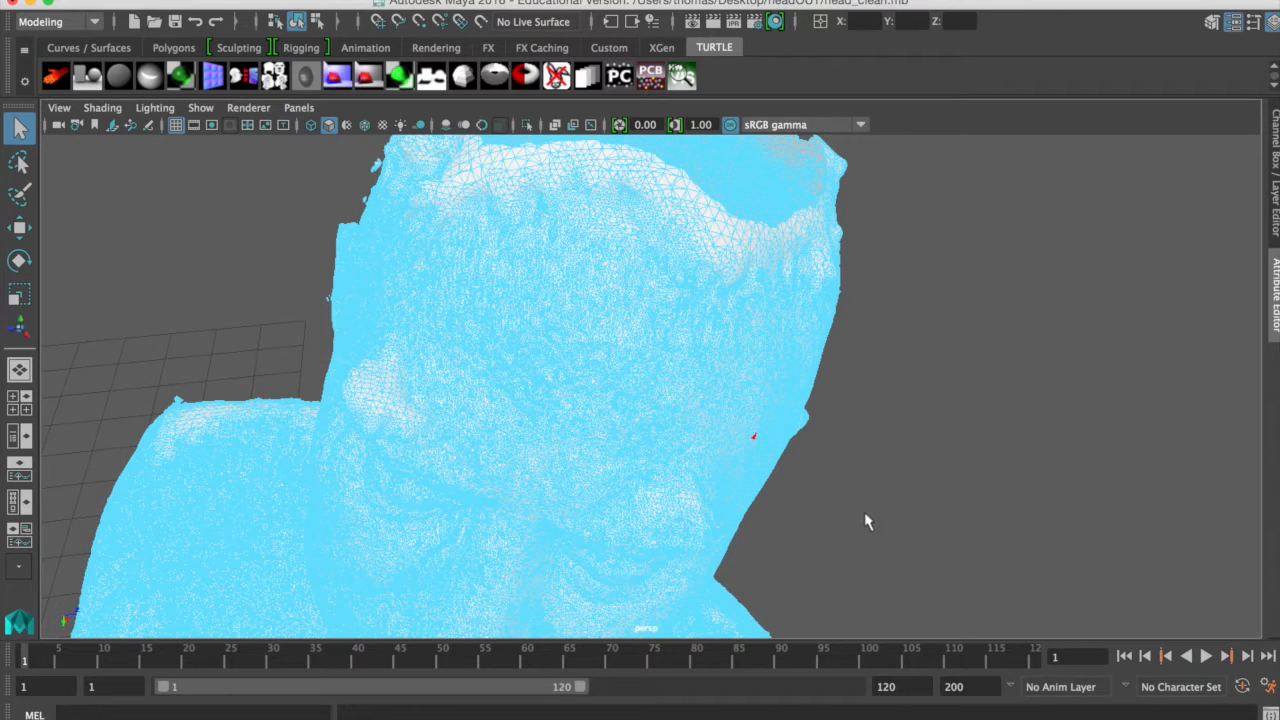
pyautogui.press('3')
pyautogui.keyDown('alt'); pyautogui.moveTo(731, 514); pyautogui.dragTo(718, 489); pyautogui.keyUp('alt')
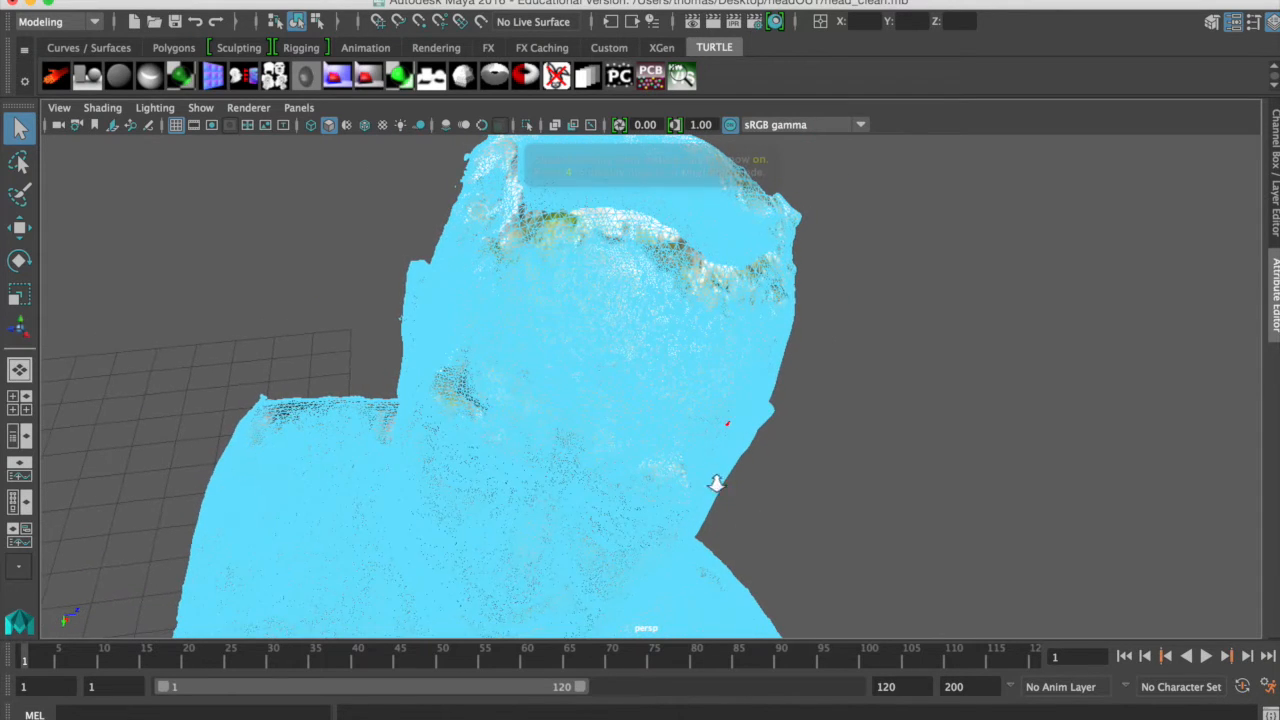
pyautogui.moveTo(686, 451); pyautogui.dragTo(765, 243, button='right')
pyautogui.keyDown('alt'); pyautogui.moveTo(845, 395); pyautogui.dragTo(758, 392); pyautogui.keyUp('alt')
pyautogui.keyDown('alt'); pyautogui.moveTo(758, 392); pyautogui.dragTo(266, 336, button='right'); pyautogui.keyUp('alt')
pyautogui.keyDown('alt'); pyautogui.moveTo(697, 562); pyautogui.dragTo(801, 279, button='middle'); pyautogui.keyUp('alt')
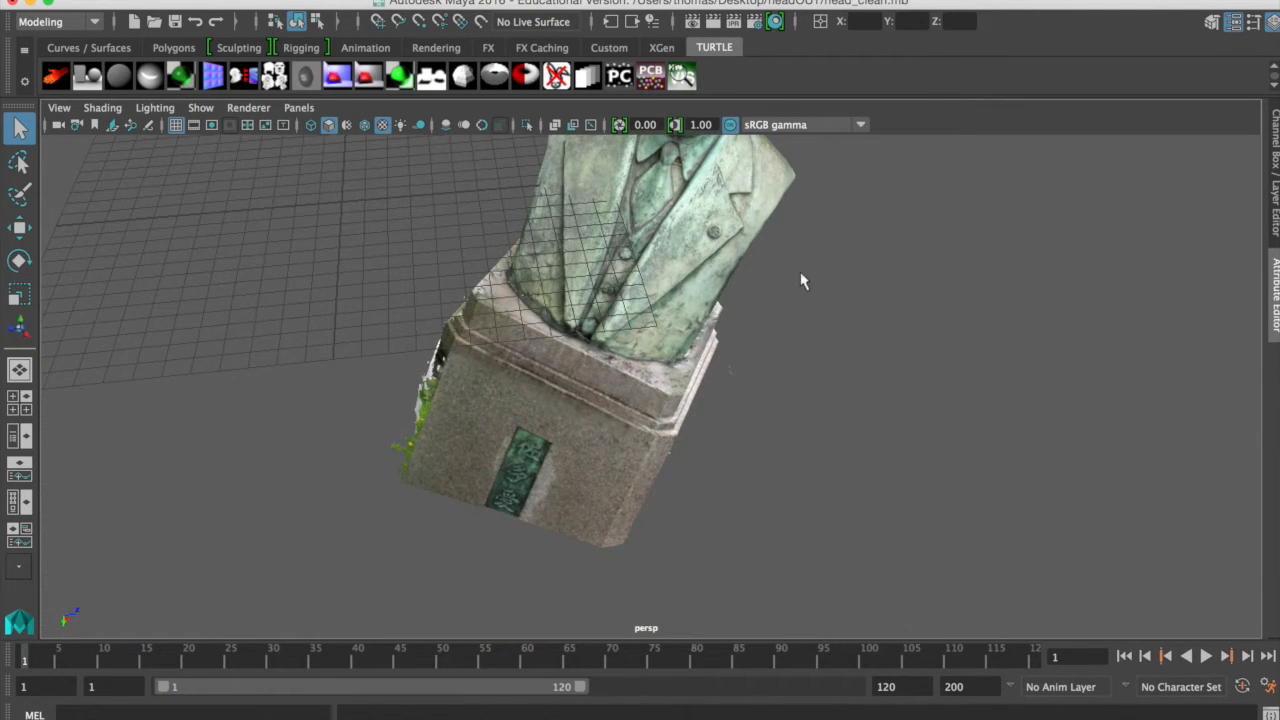
pyautogui.click(692, 380)
# In the front view, rotate the statue so it stands upright and centre it on the vertical grid axis.
pyautogui.press('space')
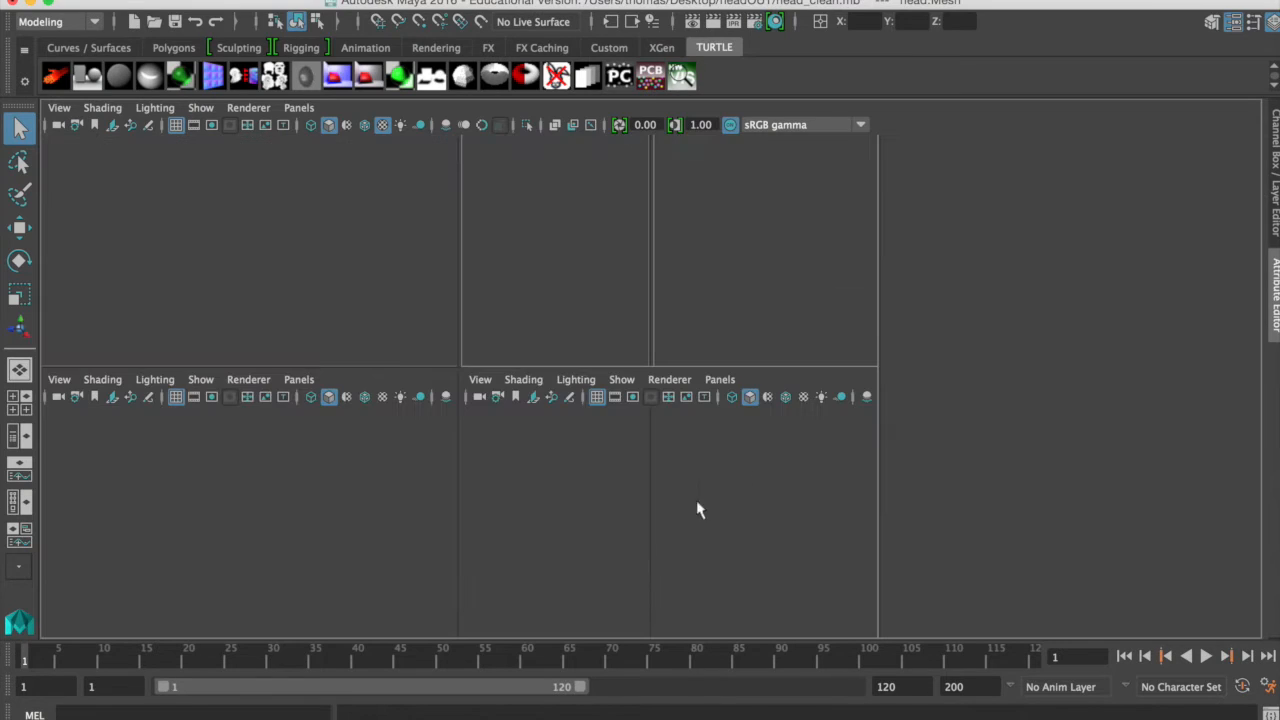
pyautogui.press('space')
pyautogui.scroll(-4, 203, 434)
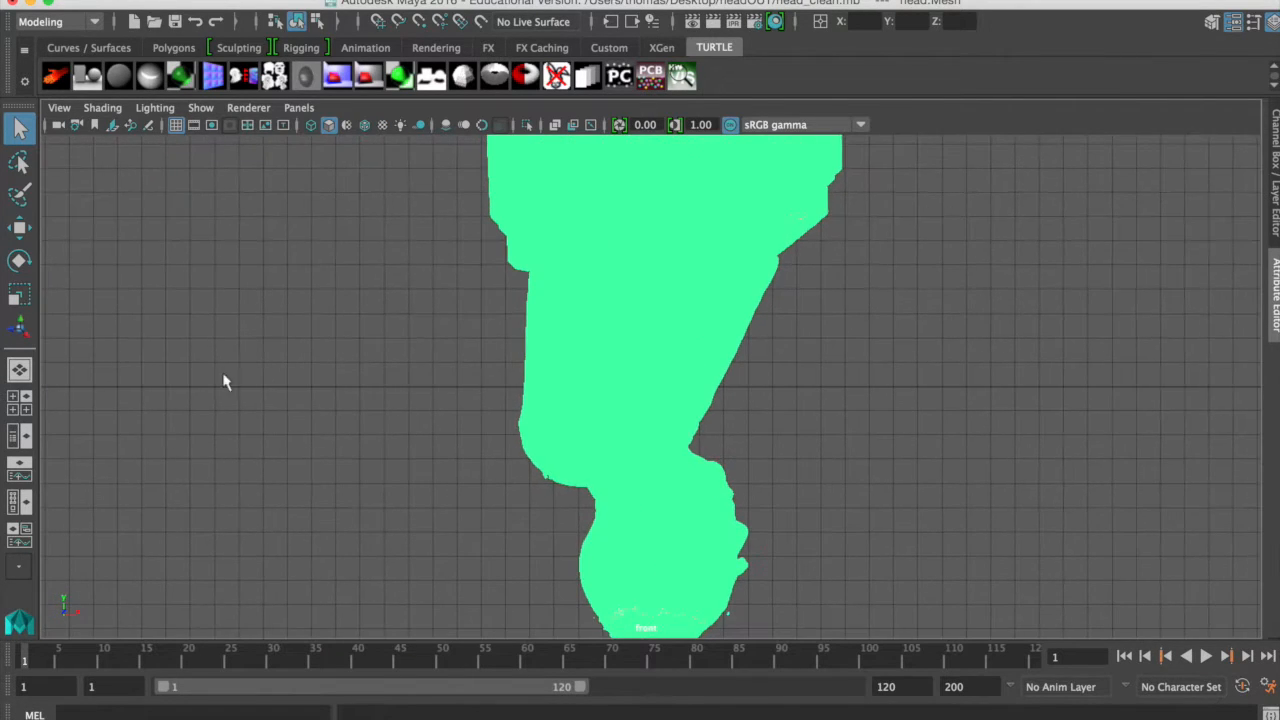
pyautogui.scroll(-3, 214, 380)
pyautogui.keyDown('alt'); pyautogui.moveTo(609, 331); pyautogui.dragTo(540, 364, button='middle'); pyautogui.keyUp('alt')
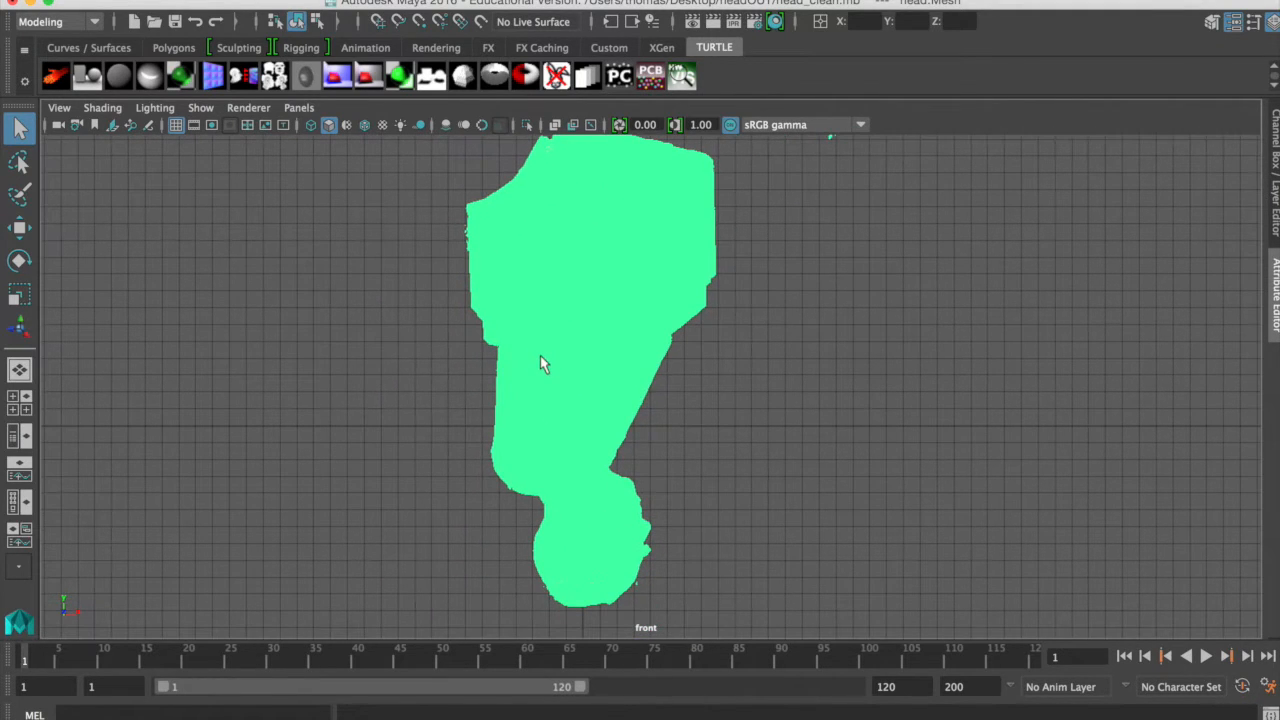
pyautogui.press('e')
pyautogui.moveTo(583, 357); pyautogui.dragTo(582, 323)
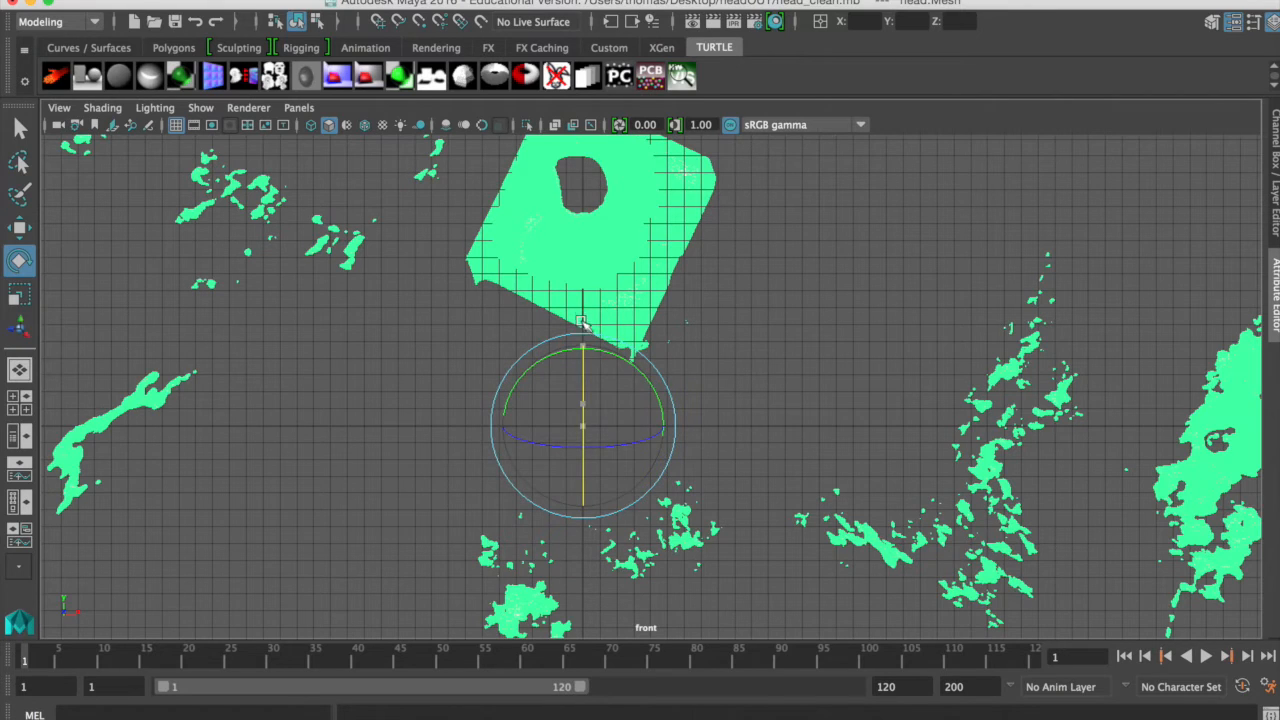
pyautogui.moveTo(581, 443); pyautogui.dragTo(594, 337)
pyautogui.moveTo(586, 417)
pyautogui.mouseDown()
pyautogui.moveTo(586, 391)
pyautogui.moveTo(580, 415)
pyautogui.mouseUp()
pyautogui.press('w')
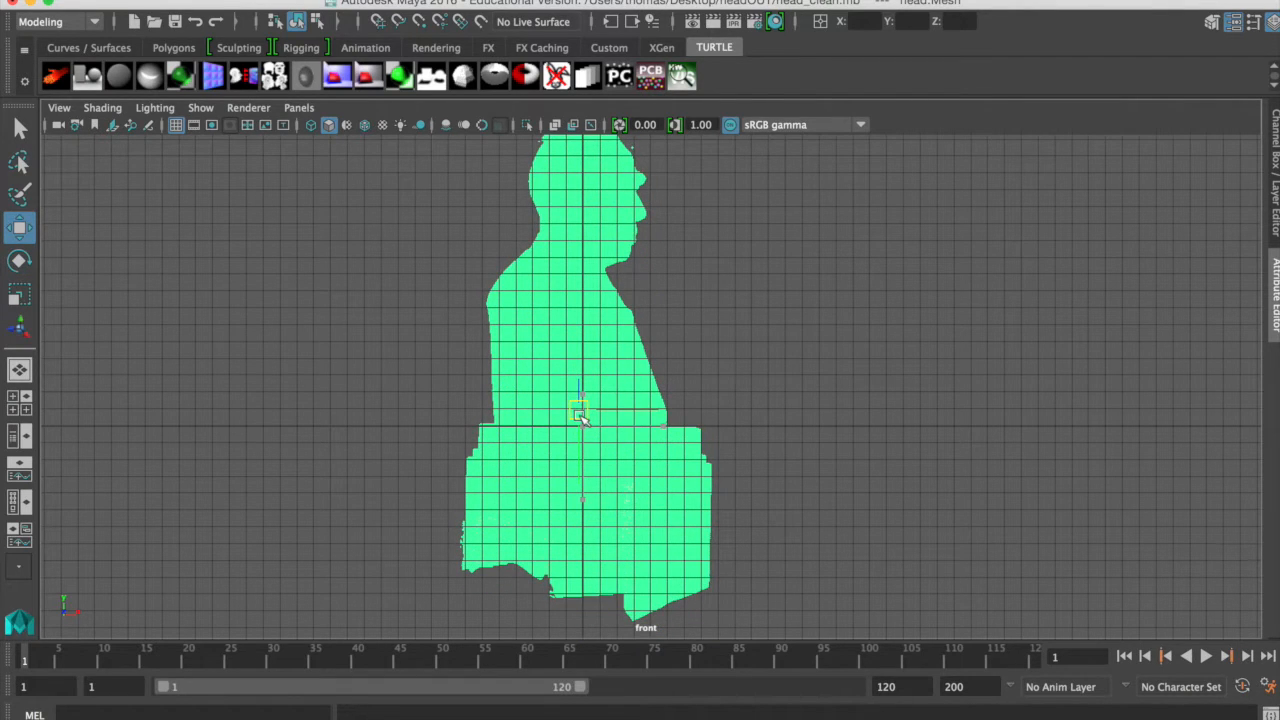
# In the side view, move the statue sideways until it is centred on the vertical grid axis.
pyautogui.press('space')
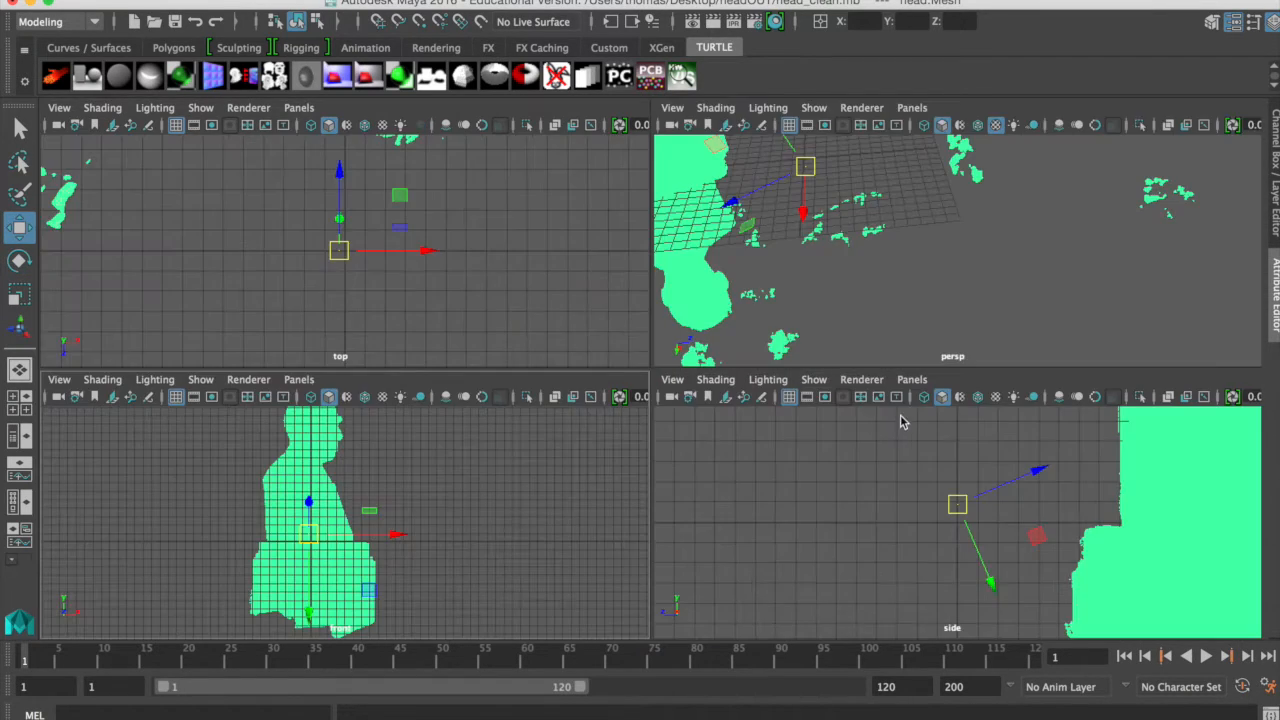
pyautogui.press('space')
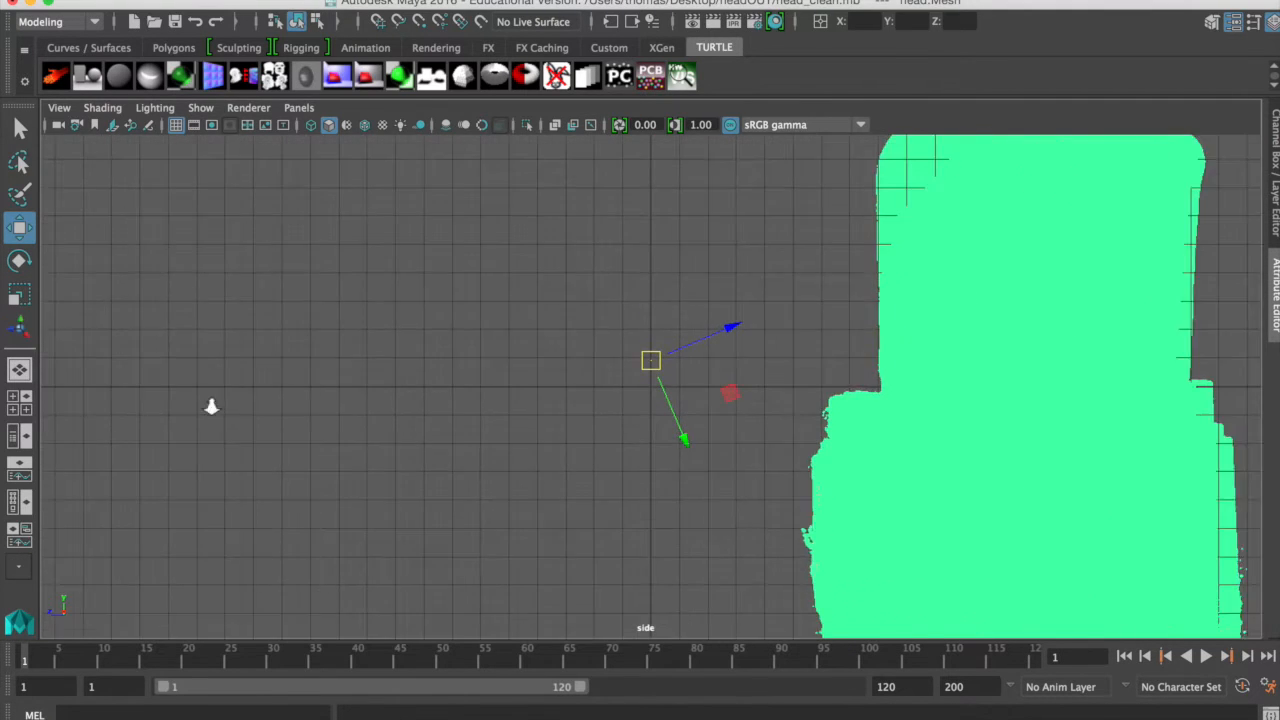
pyautogui.keyDown('alt'); pyautogui.moveTo(293, 415); pyautogui.dragTo(96, 383, button='right'); pyautogui.keyUp('alt')
pyautogui.keyDown('alt'); pyautogui.moveTo(714, 363); pyautogui.dragTo(558, 411, button='middle'); pyautogui.keyUp('alt')
pyautogui.moveTo(503, 418); pyautogui.dragTo(228, 402)
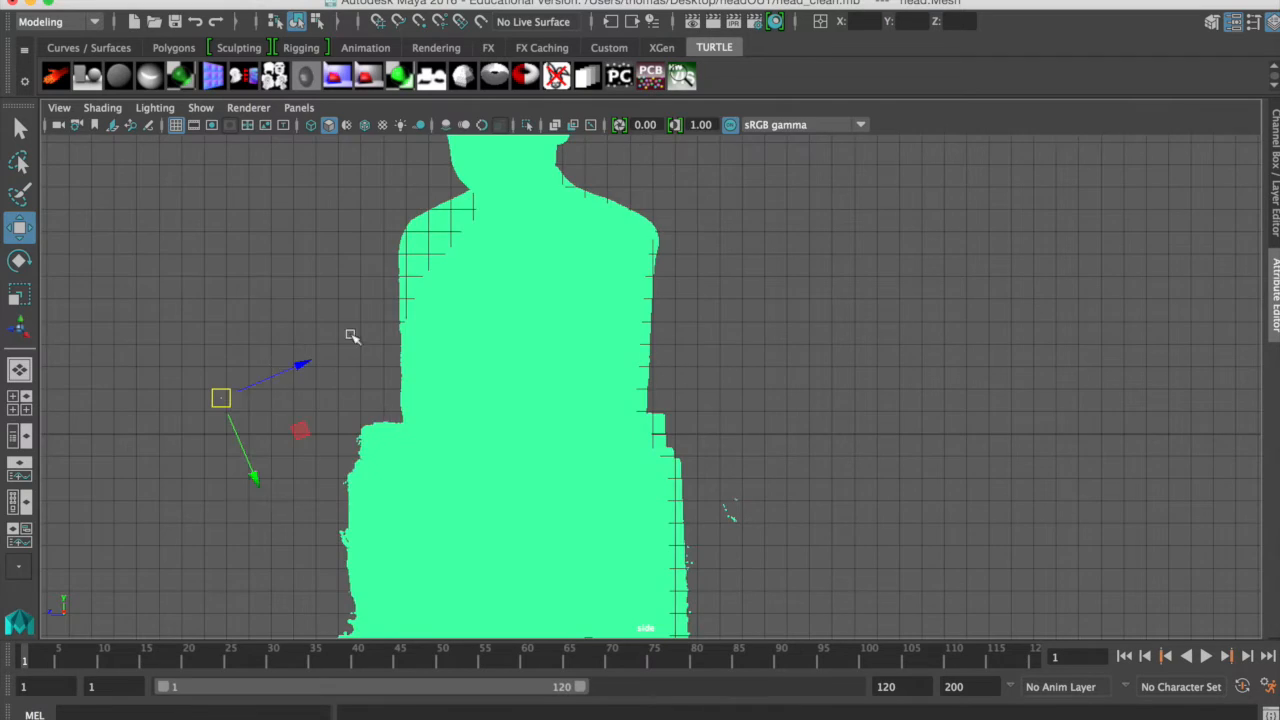
# In the top view, rotate the statue until its square base aligns with the grid, and centre it on the origin.
pyautogui.press('space')
pyautogui.press('space')
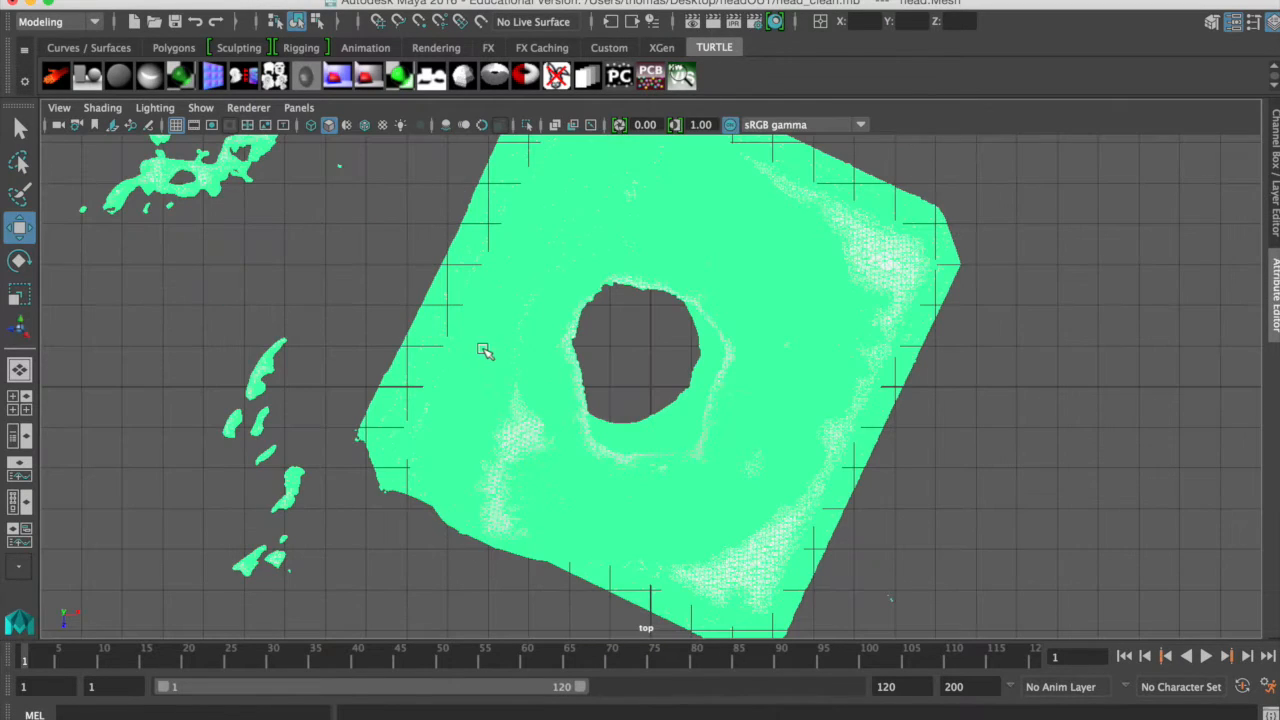
pyautogui.keyDown('alt'); pyautogui.moveTo(671, 443); pyautogui.dragTo(180, 386, button='right'); pyautogui.keyUp('alt')
pyautogui.keyDown('alt'); pyautogui.moveTo(603, 351); pyautogui.dragTo(531, 372, button='middle'); pyautogui.keyUp('alt')
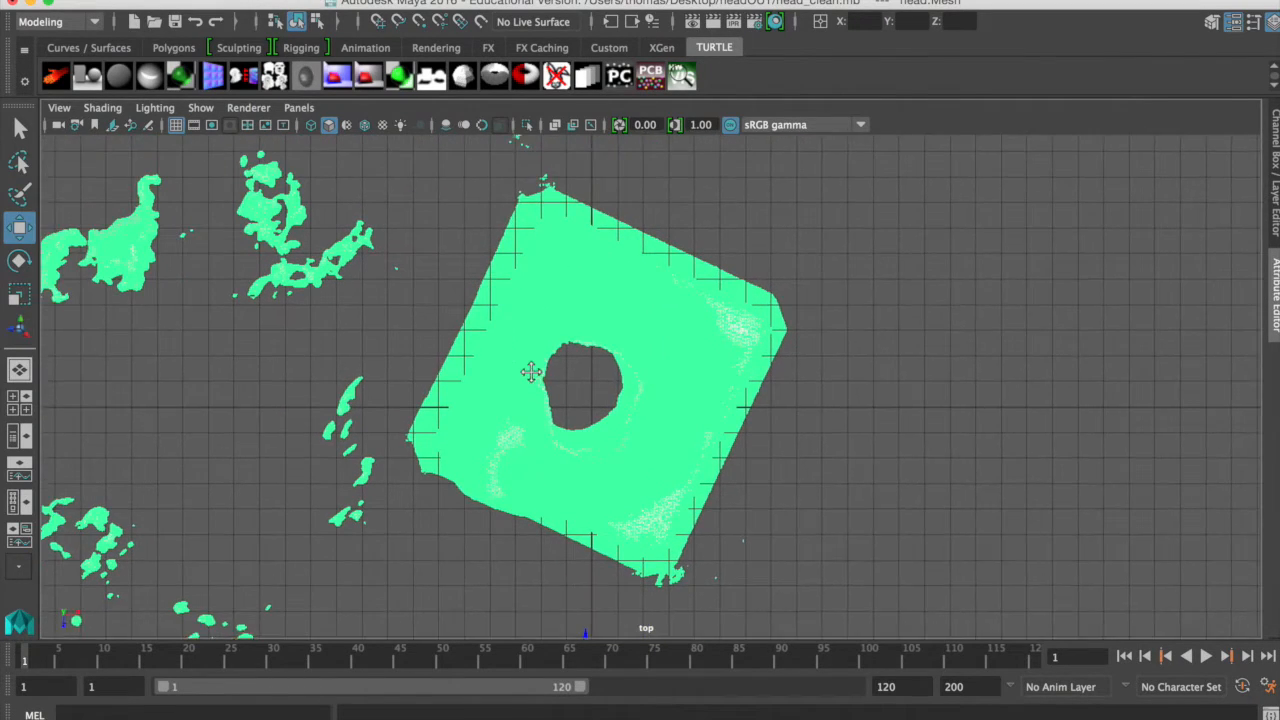
pyautogui.press('e')
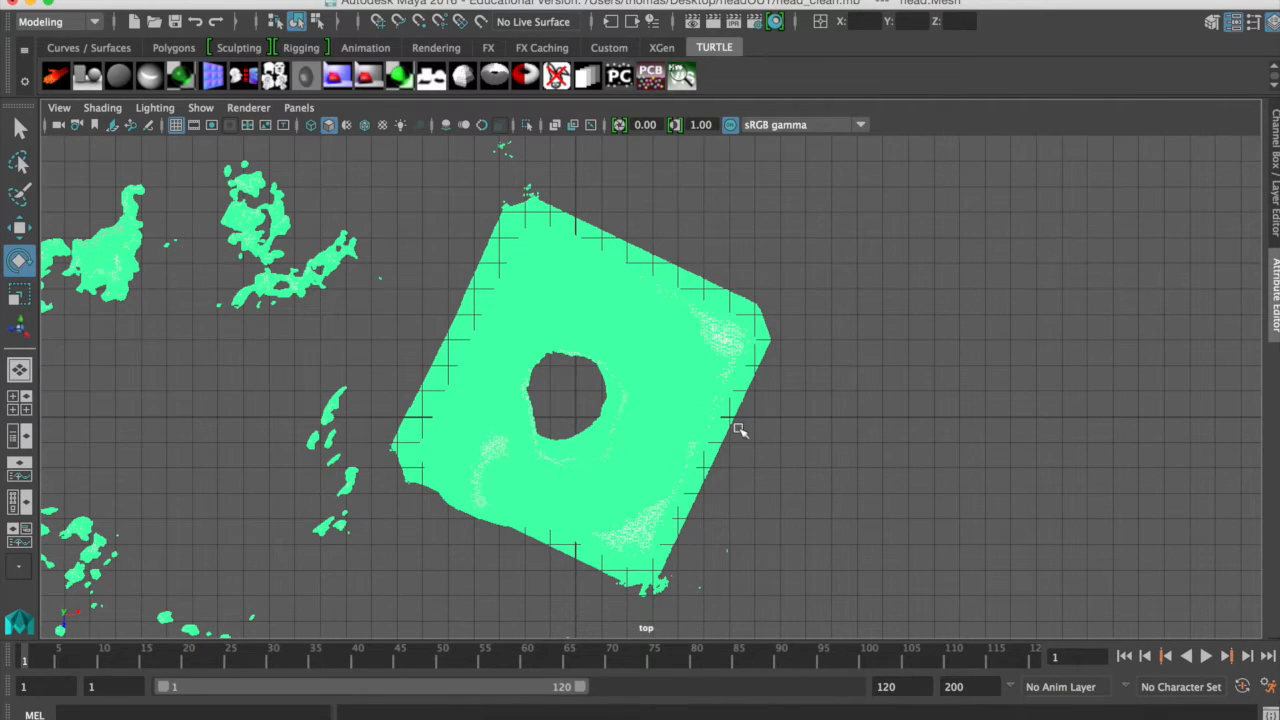
pyautogui.keyDown('alt'); pyautogui.moveTo(737, 429); pyautogui.dragTo(538, 420, button='right'); pyautogui.keyUp('alt')
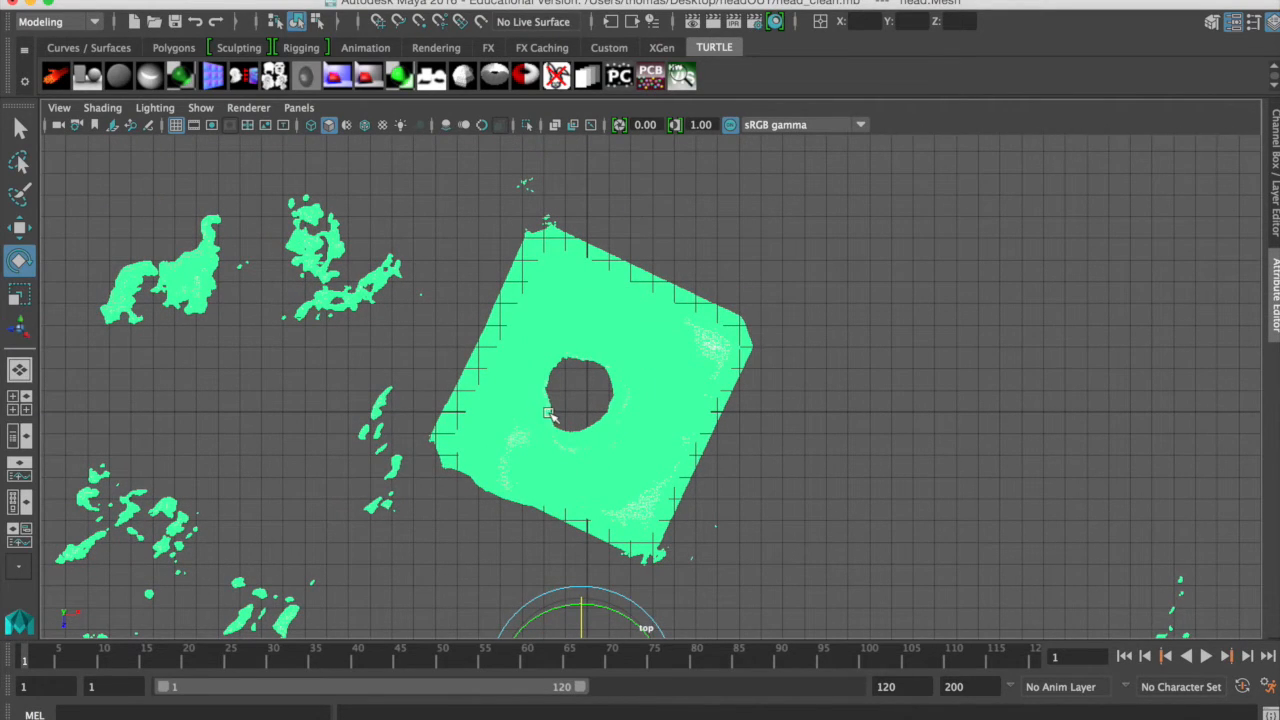
pyautogui.moveTo(640, 604); pyautogui.dragTo(588, 590)
pyautogui.press('w')
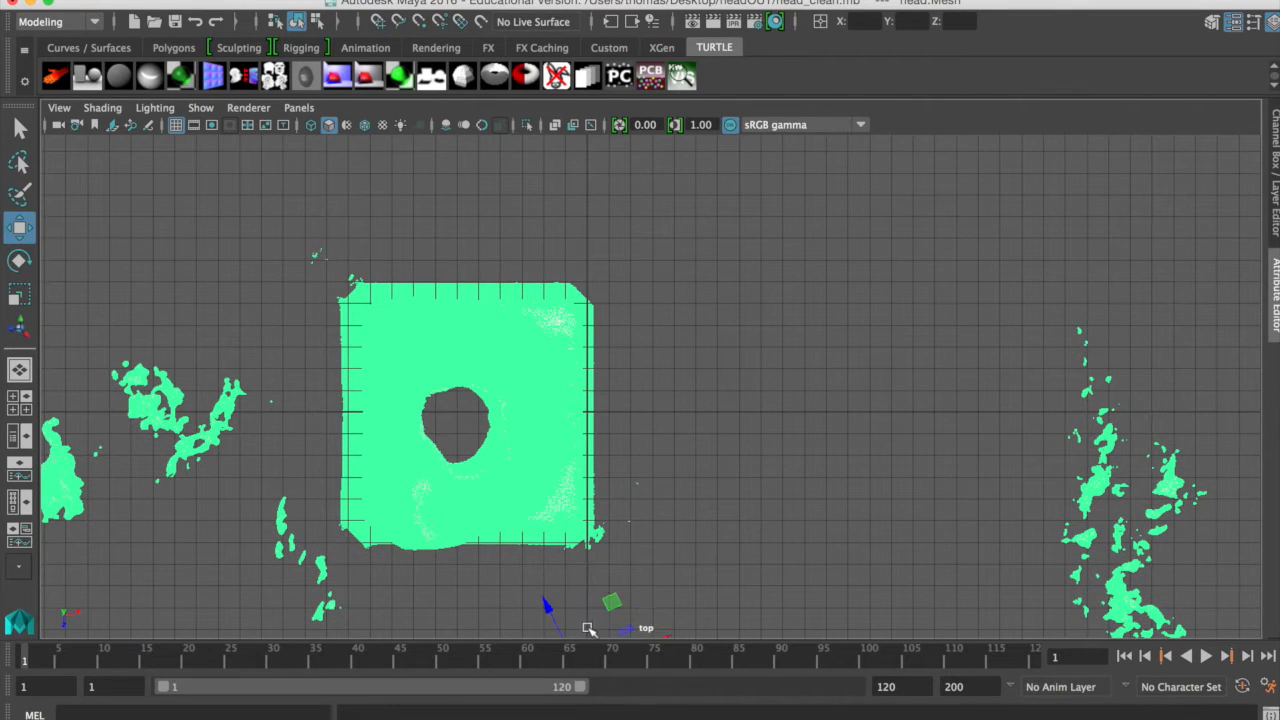
pyautogui.keyDown('alt'); pyautogui.moveTo(655, 511); pyautogui.dragTo(335, 508, button='right'); pyautogui.keyUp('alt')
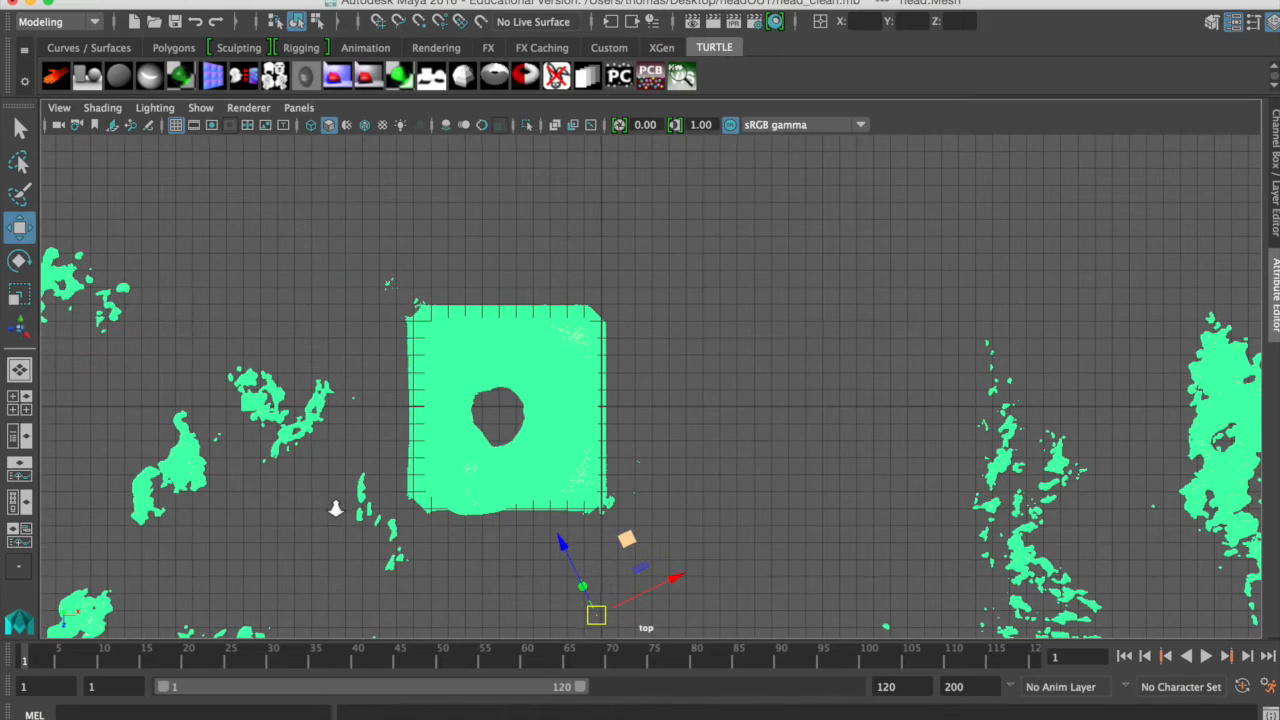
pyautogui.moveTo(597, 615); pyautogui.dragTo(689, 615)
# In face mode, delete the large stray clusters on the positive X side of the statue in the top view.
pyautogui.keyDown('alt'); pyautogui.moveTo(815, 461); pyautogui.dragTo(2, 350, button='right'); pyautogui.keyUp('alt')
pyautogui.keyDown('alt'); pyautogui.moveTo(819, 466); pyautogui.dragTo(268, 367, button='right'); pyautogui.keyUp('alt')
pyautogui.keyDown('alt'); pyautogui.moveTo(875, 508); pyautogui.dragTo(685, 360, button='middle'); pyautogui.keyUp('alt')
pyautogui.keyDown('alt'); pyautogui.moveTo(760, 418); pyautogui.dragTo(878, 432, button='right'); pyautogui.keyUp('alt')
pyautogui.moveTo(627, 263); pyautogui.dragTo(705, 240, button='right')
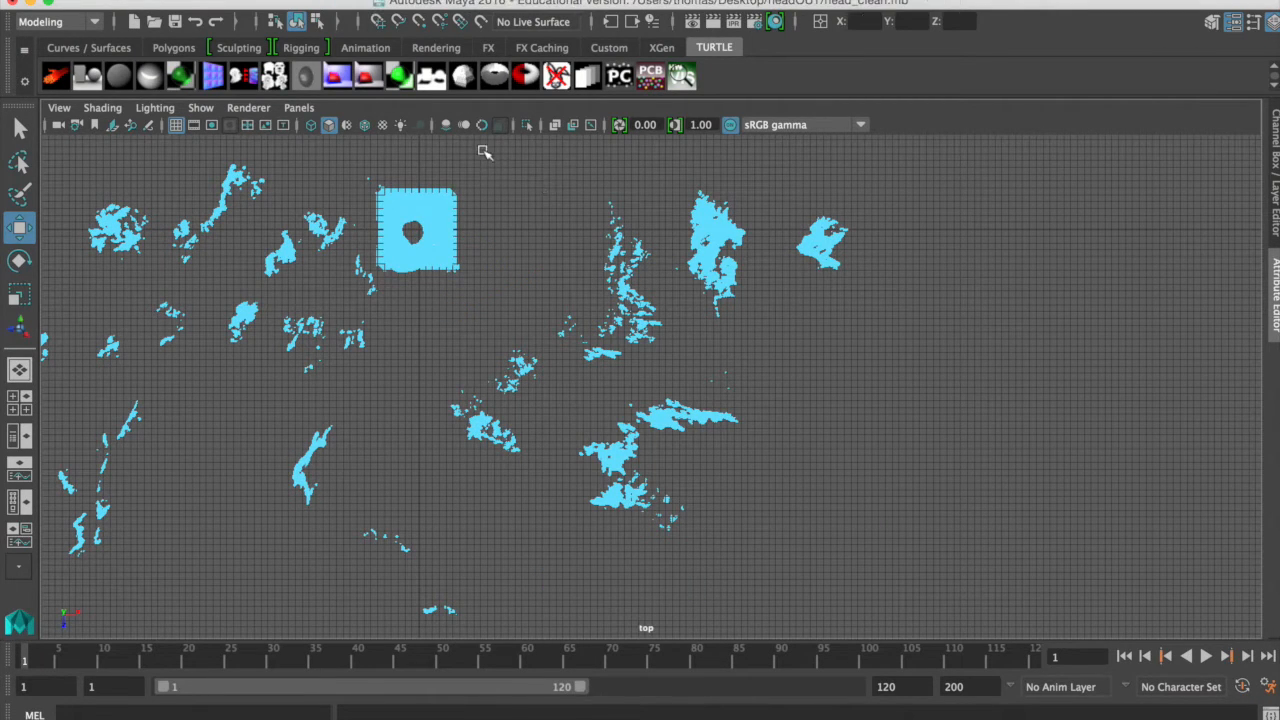
pyautogui.moveTo(481, 150); pyautogui.dragTo(921, 603)
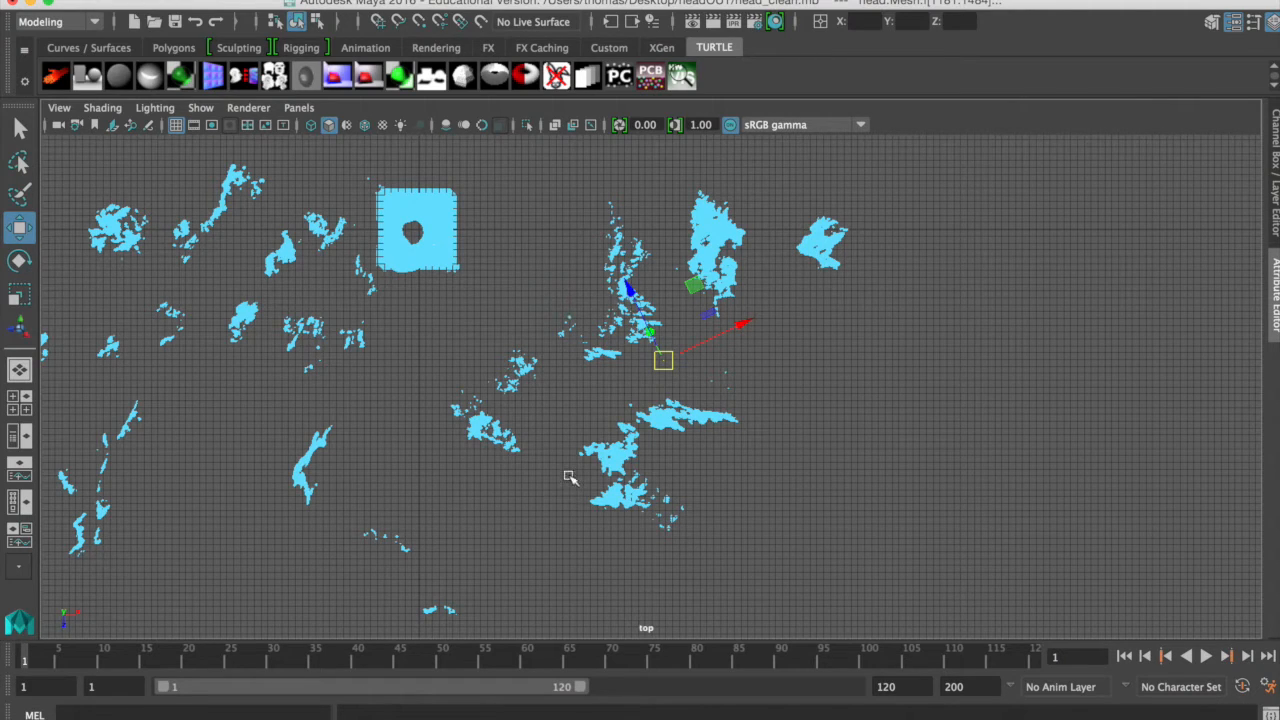
pyautogui.press('Delete')
# Delete the scattered fragments on the positive Z side of the statue in the top view.
pyautogui.keyDown('alt'); pyautogui.moveTo(437, 500); pyautogui.dragTo(803, 384, button='middle'); pyautogui.keyUp('alt')
pyautogui.scroll(-5, 838, 500)
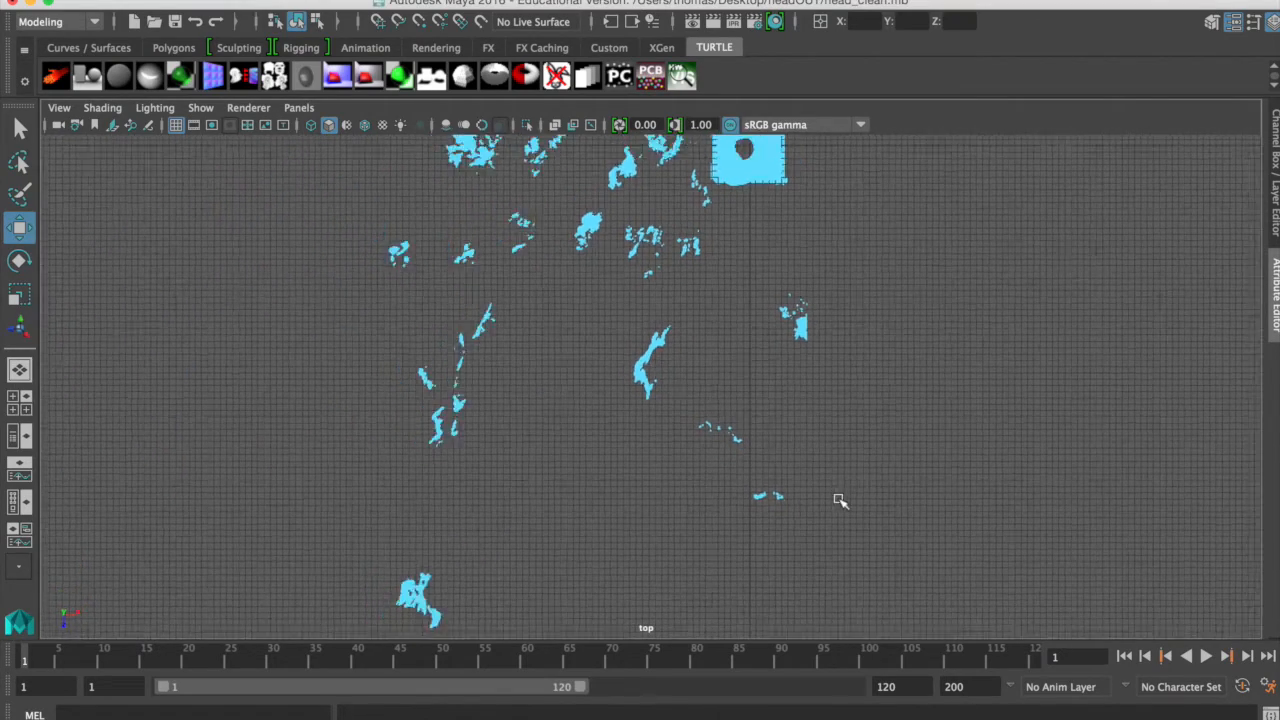
pyautogui.moveTo(390, 272); pyautogui.dragTo(865, 623)
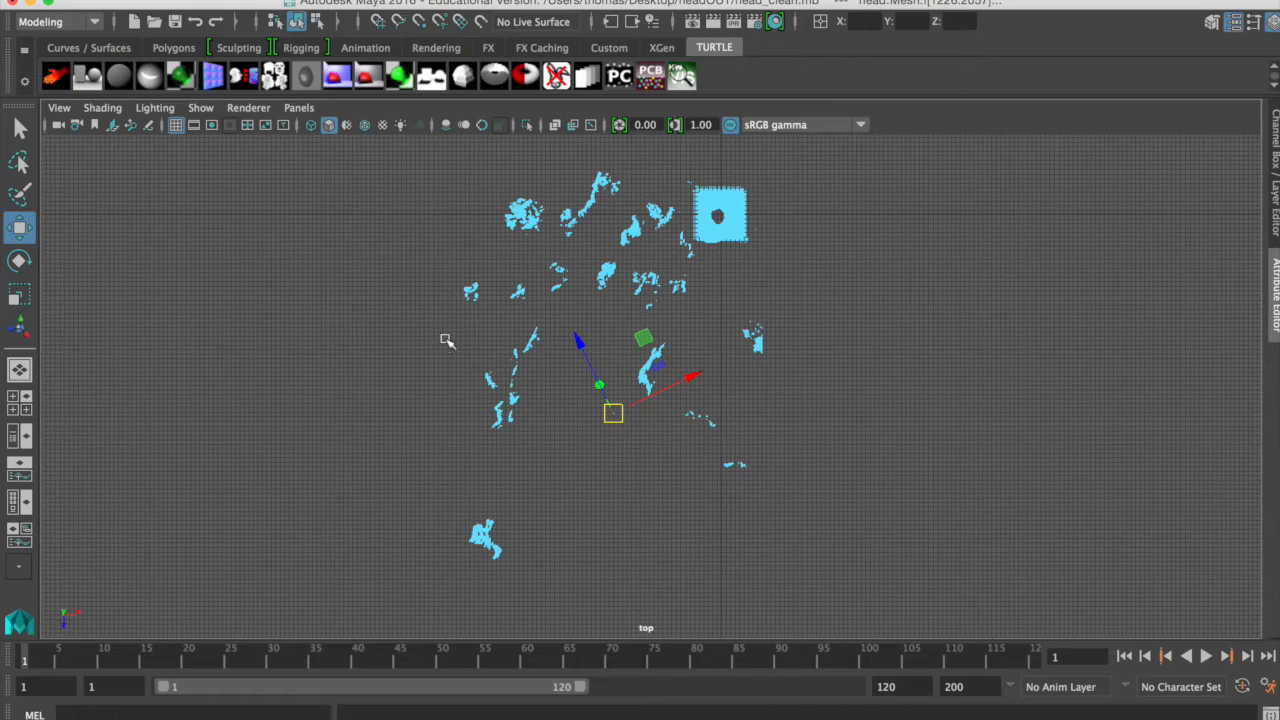
pyautogui.press('Delete')
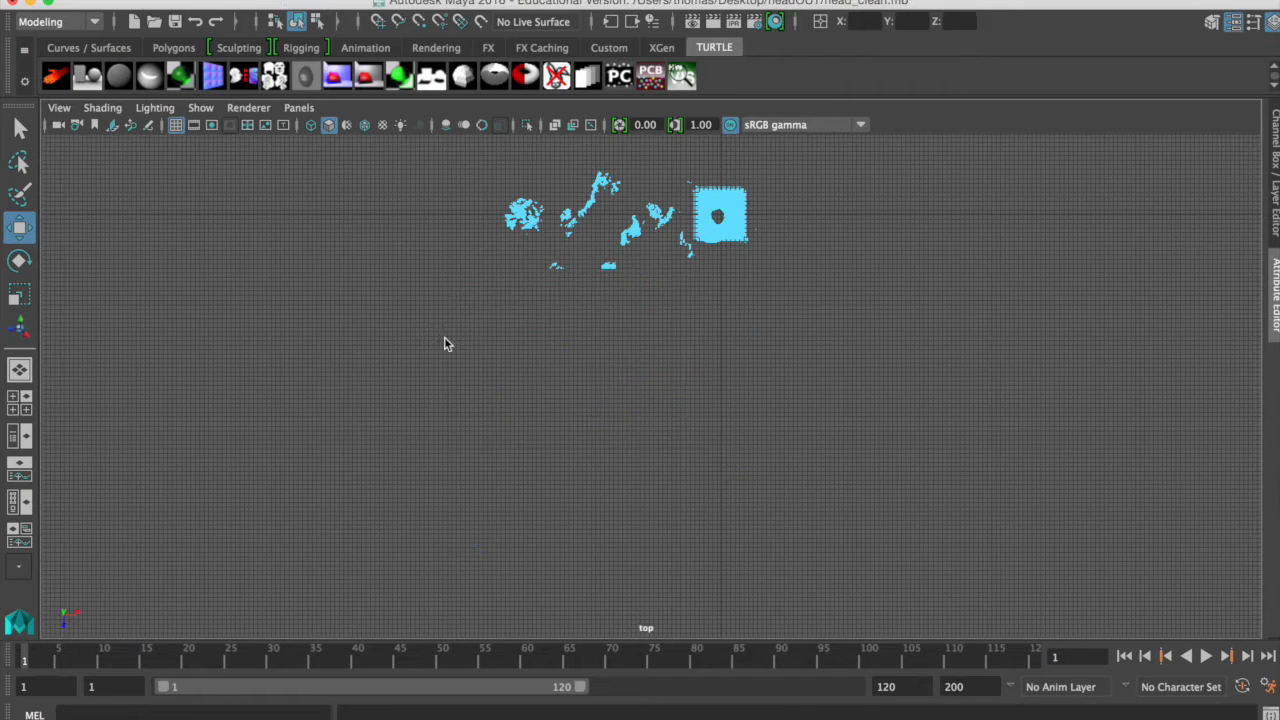
# Delete the remaining clusters on the negative X side of the statue base.
pyautogui.keyDown('alt'); pyautogui.moveTo(424, 342); pyautogui.dragTo(883, 420, button='right'); pyautogui.keyUp('alt')
pyautogui.press('f')
pyautogui.keyDown('alt'); pyautogui.moveTo(871, 628); pyautogui.dragTo(766, 591, button='middle'); pyautogui.keyUp('alt')
pyautogui.moveTo(258, 224); pyautogui.dragTo(772, 584)
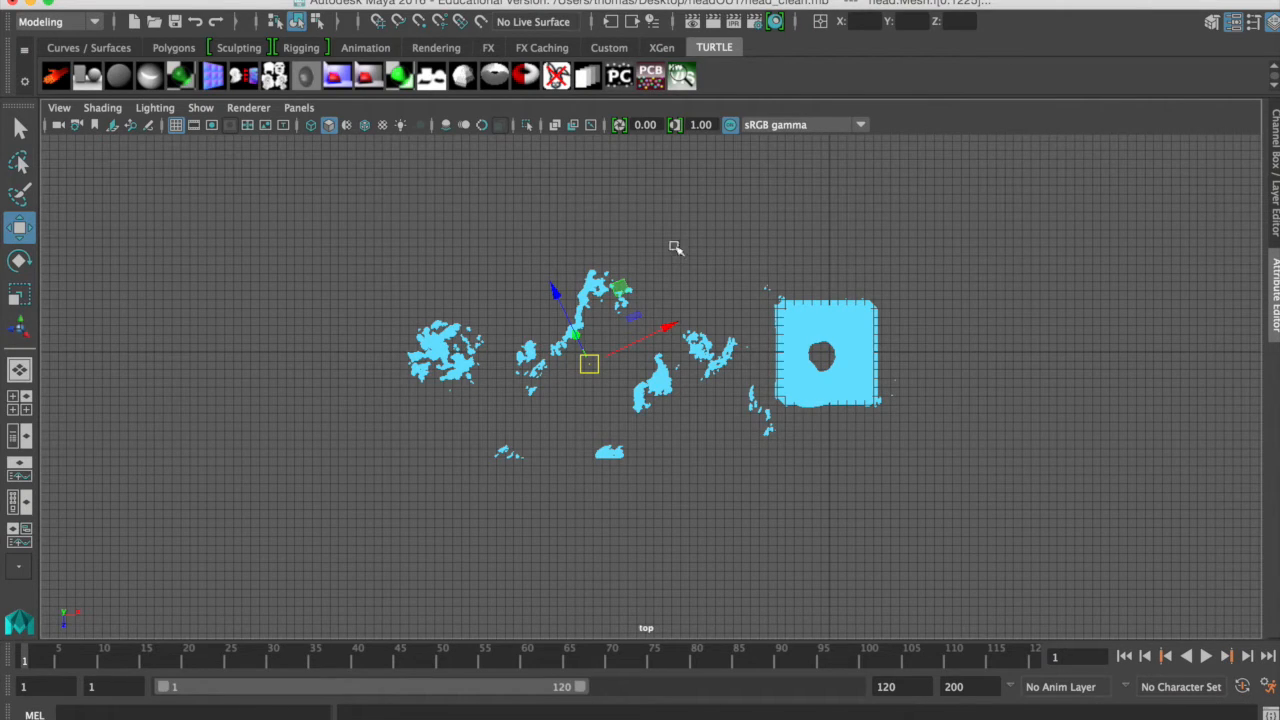
pyautogui.press('Delete')
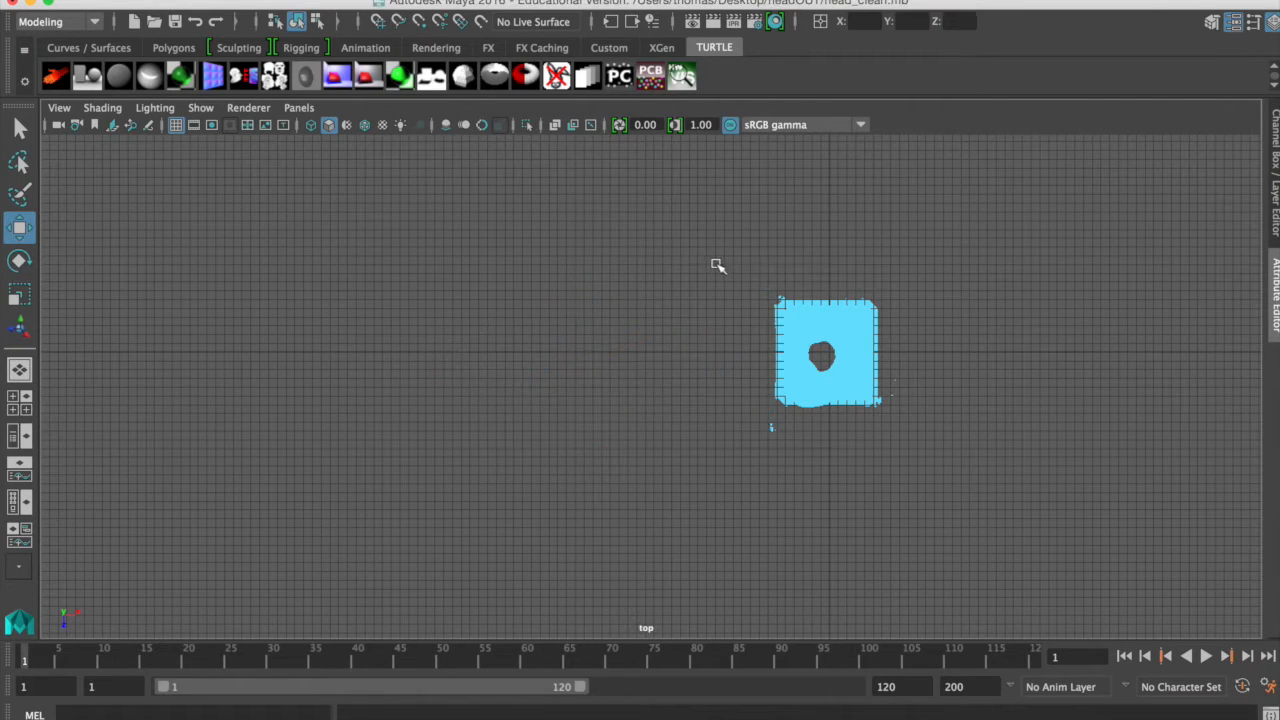
# Delete the two last small stray fragments beside the statue's base on its positive Z side in the top view.
pyautogui.moveTo(708, 410); pyautogui.dragTo(799, 471)
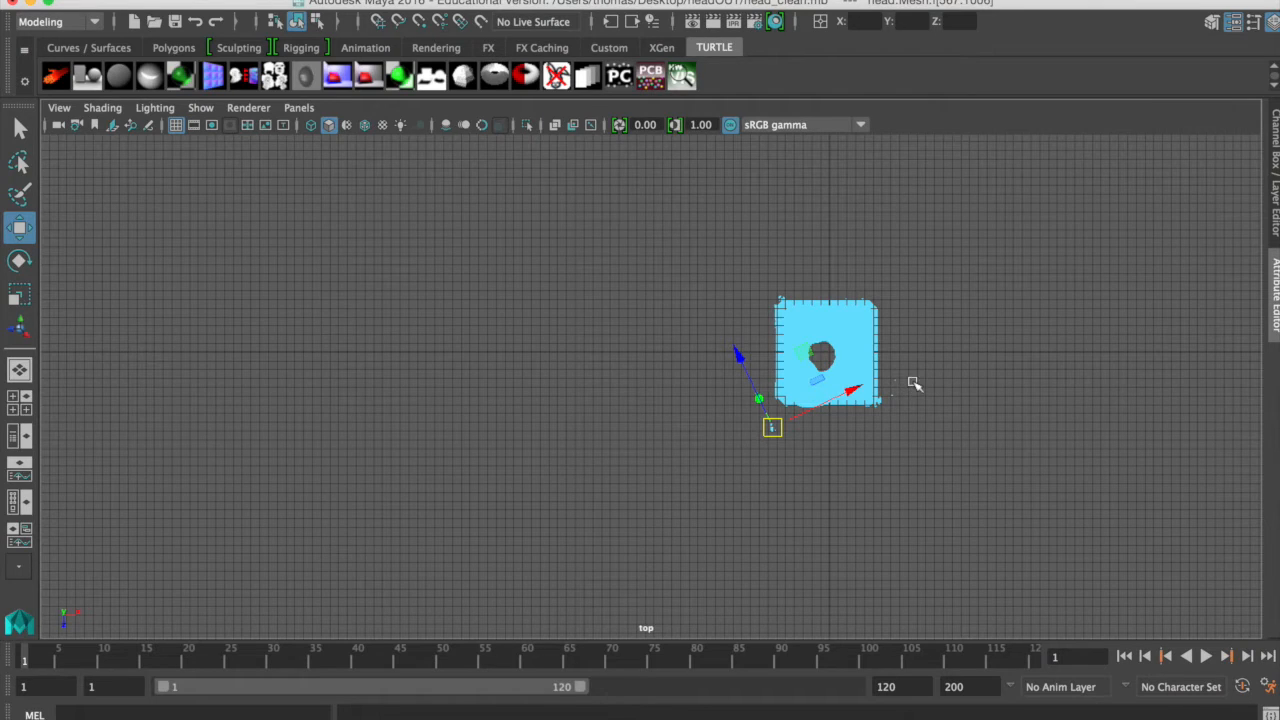
pyautogui.moveTo(889, 372); pyautogui.dragTo(923, 427)
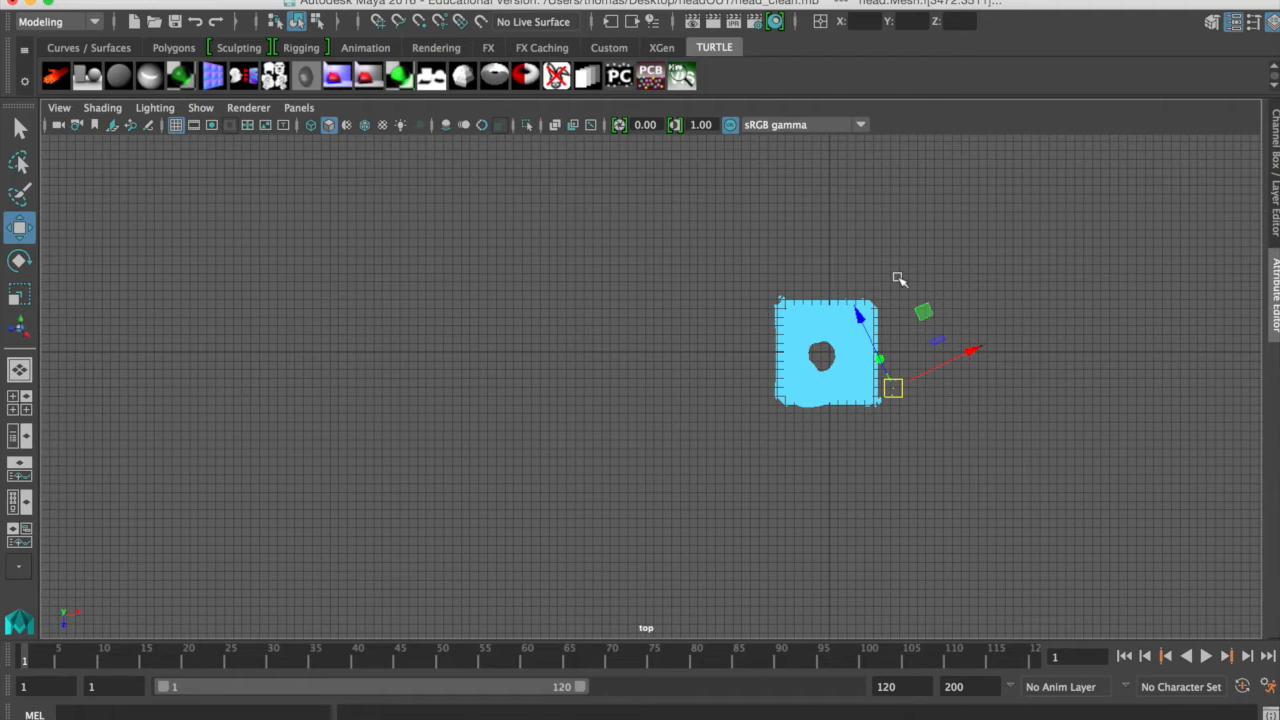
pyautogui.press('space')
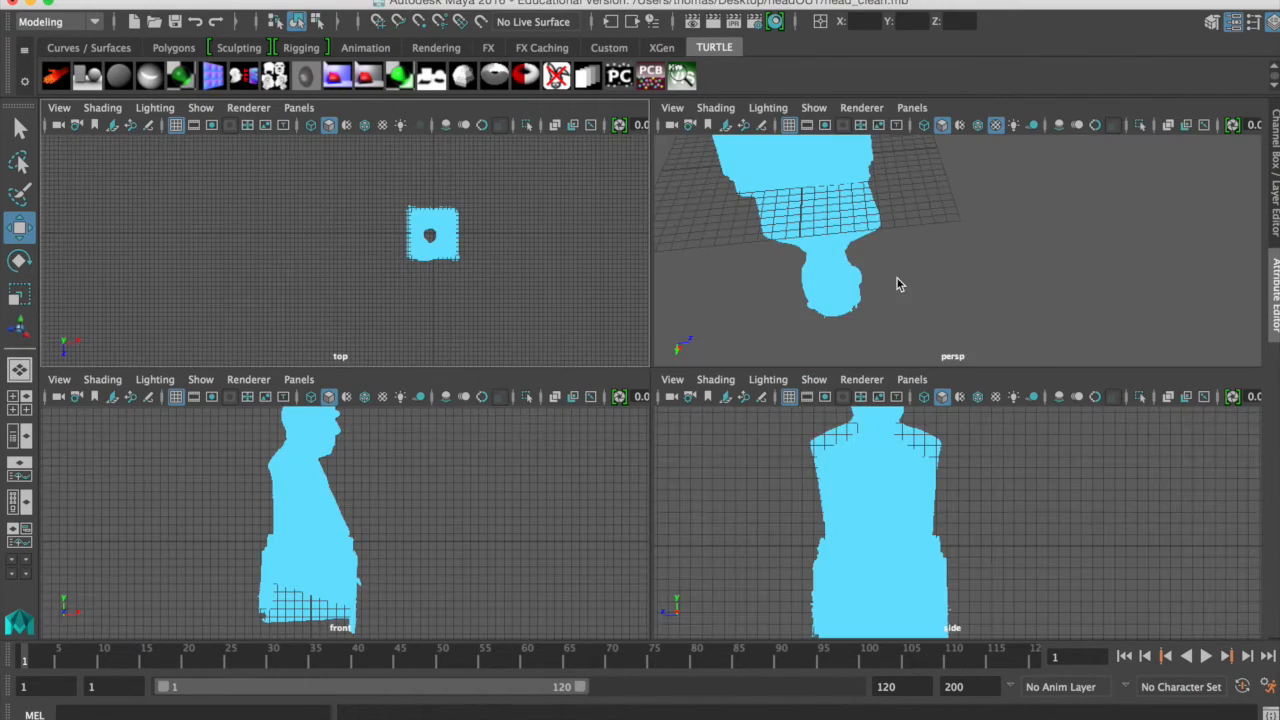
# Show the statue with textures in the perspective view and return it to object mode, leaving it unselected.
pyautogui.press('space')
pyautogui.moveTo(793, 407)
pyautogui.keyDown('alt'); pyautogui.mouseDown()
pyautogui.moveTo(714, 449)
pyautogui.moveTo(677, 229)
pyautogui.moveTo(717, 463)
pyautogui.moveTo(306, 477)
pyautogui.moveTo(566, 397)
pyautogui.moveTo(670, 398)
pyautogui.moveTo(760, 374)
pyautogui.mouseUp(); pyautogui.keyUp('alt')
pyautogui.press('6')
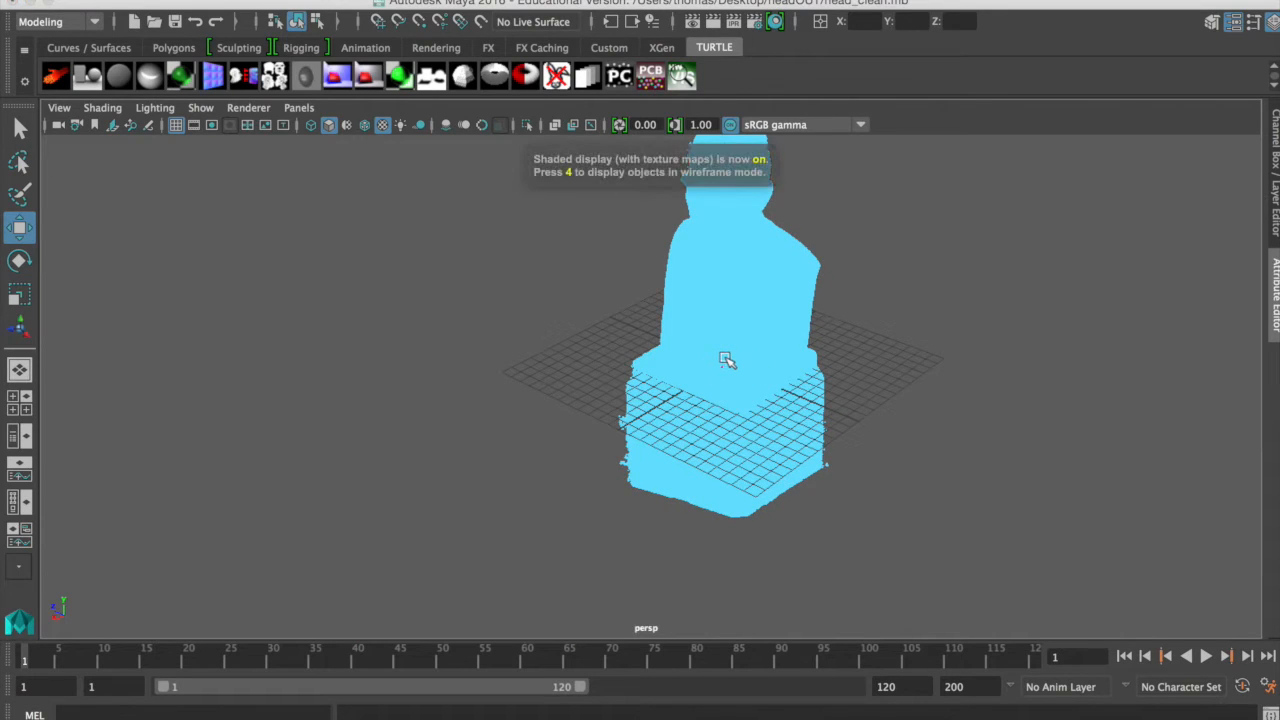
pyautogui.moveTo(723, 355); pyautogui.dragTo(800, 236, button='right')
pyautogui.keyDown('alt'); pyautogui.moveTo(528, 366); pyautogui.dragTo(520, 398); pyautogui.keyUp('alt')
pyautogui.click(563, 340)
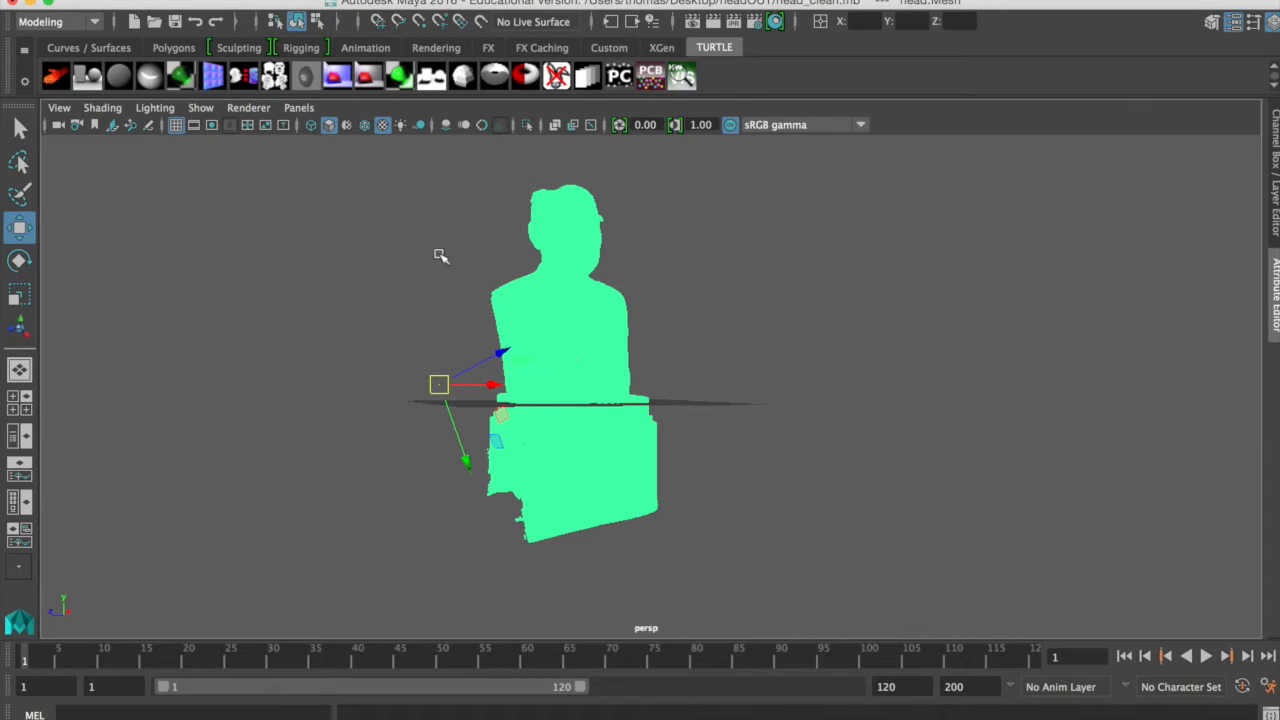
pyautogui.click(614, 242)
# Create a polygon cube at the origin and scale it up until it is wider than the statue's base.
pyautogui.click(180, 1)
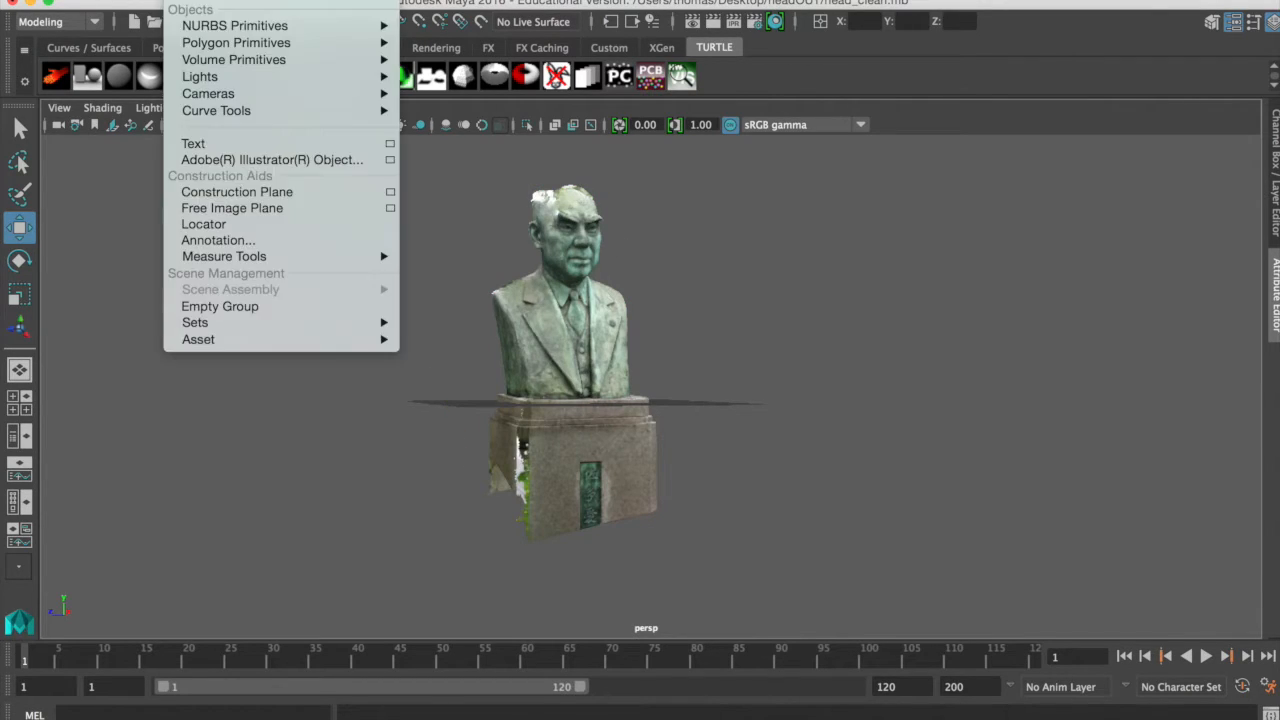
pyautogui.moveTo(206, 48)
pyautogui.click(490, 71)
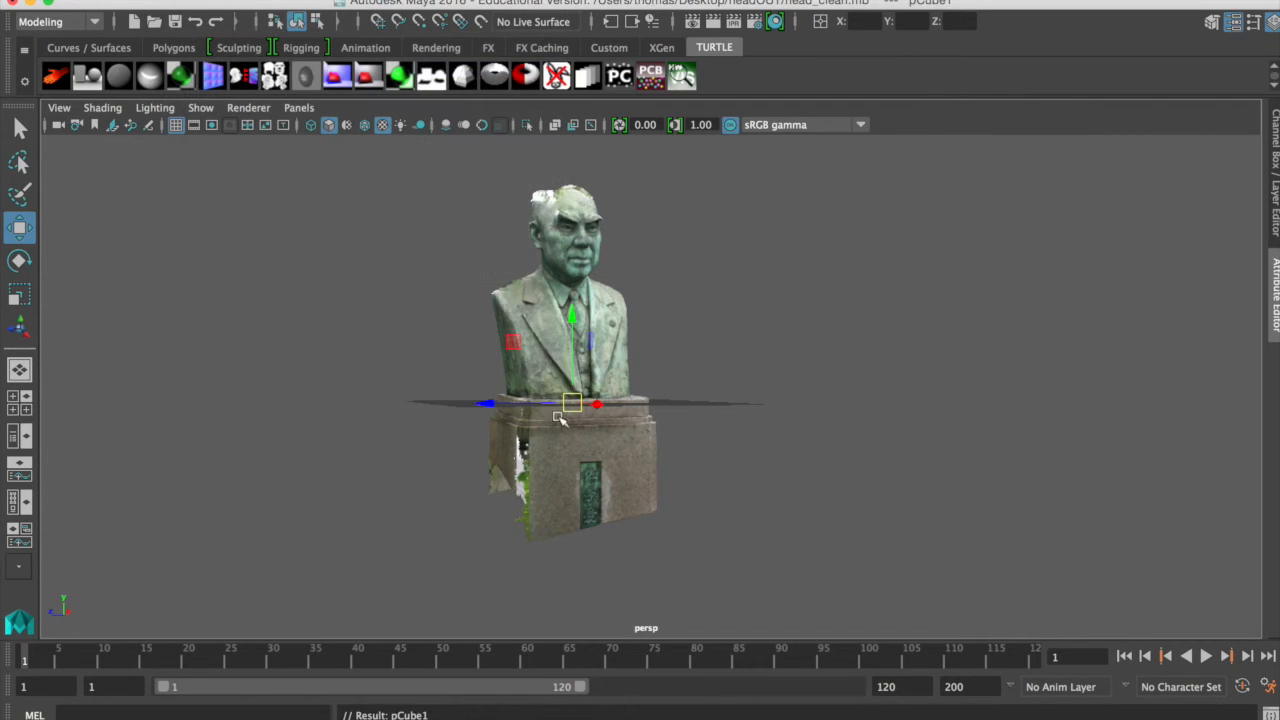
pyautogui.keyDown('alt'); pyautogui.moveTo(361, 450); pyautogui.dragTo(755, 520, button='right'); pyautogui.keyUp('alt')
pyautogui.keyDown('alt'); pyautogui.moveTo(497, 519); pyautogui.dragTo(628, 511); pyautogui.keyUp('alt')
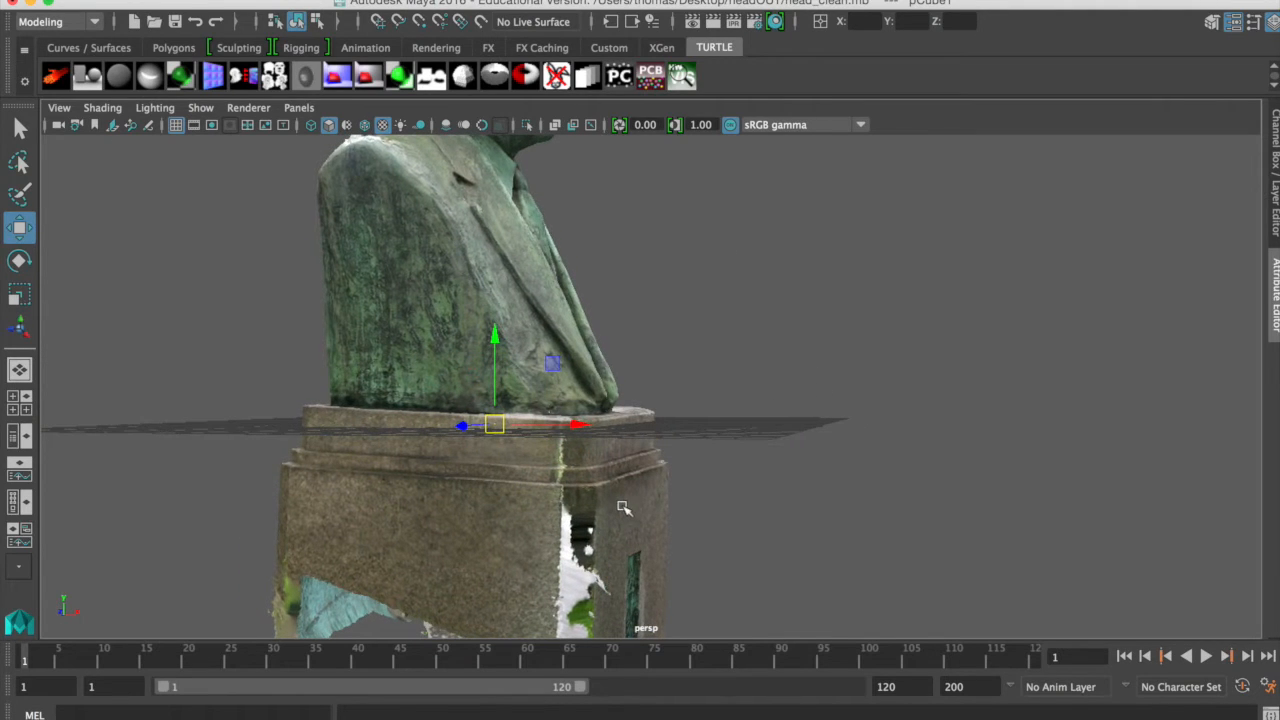
pyautogui.press('r')
pyautogui.moveTo(498, 424); pyautogui.dragTo(892, 360)
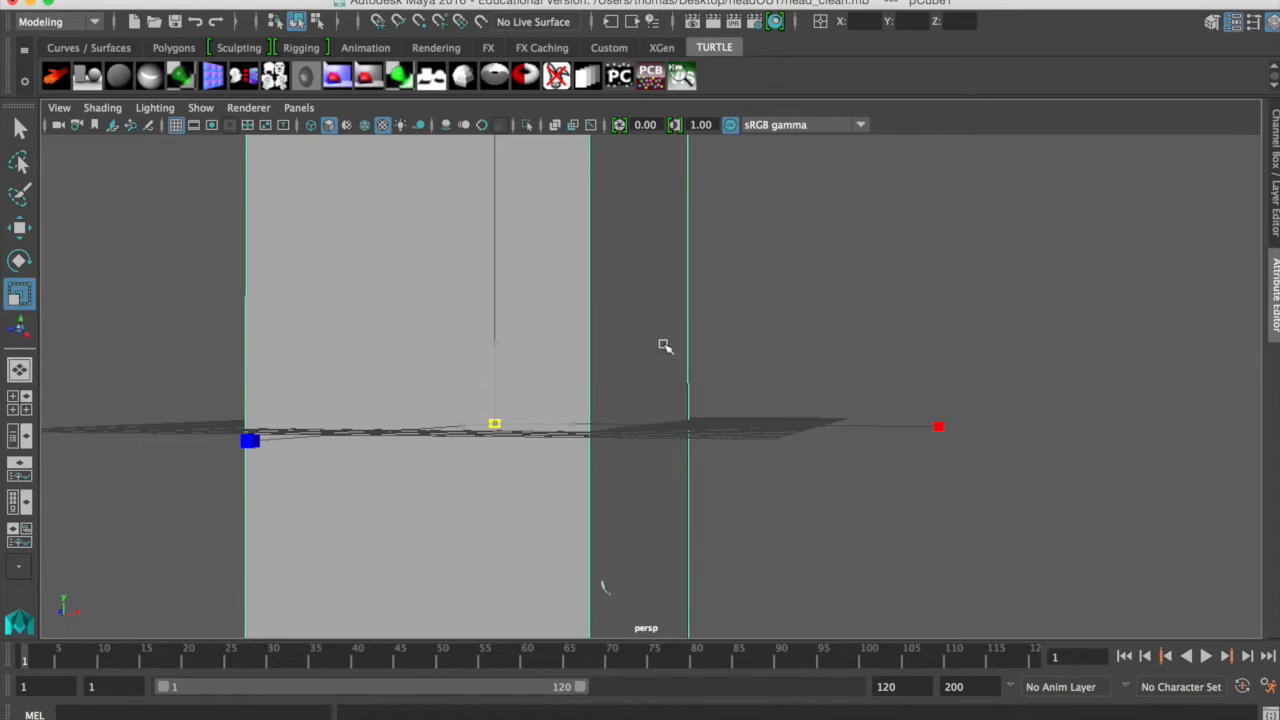
pyautogui.keyDown('alt'); pyautogui.moveTo(502, 336); pyautogui.dragTo(364, 311, button='right'); pyautogui.keyUp('alt')
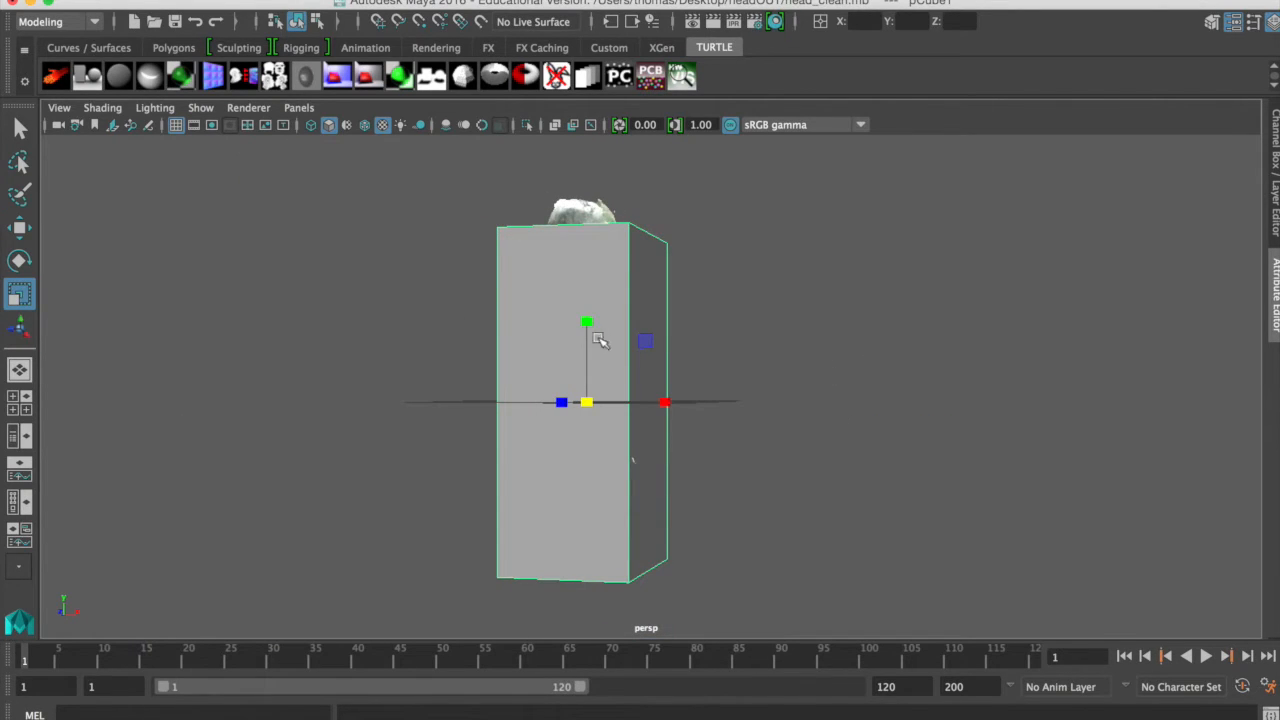
# Flatten the cube into a thin slab and lower it to just below the pedestal's upper ledge as a levelling reference.
pyautogui.moveTo(592, 323); pyautogui.dragTo(594, 398)
pyautogui.press('w')
pyautogui.moveTo(587, 326); pyautogui.dragTo(586, 356)
pyautogui.keyDown('alt'); pyautogui.moveTo(330, 372); pyautogui.dragTo(857, 417, button='right'); pyautogui.keyUp('alt')
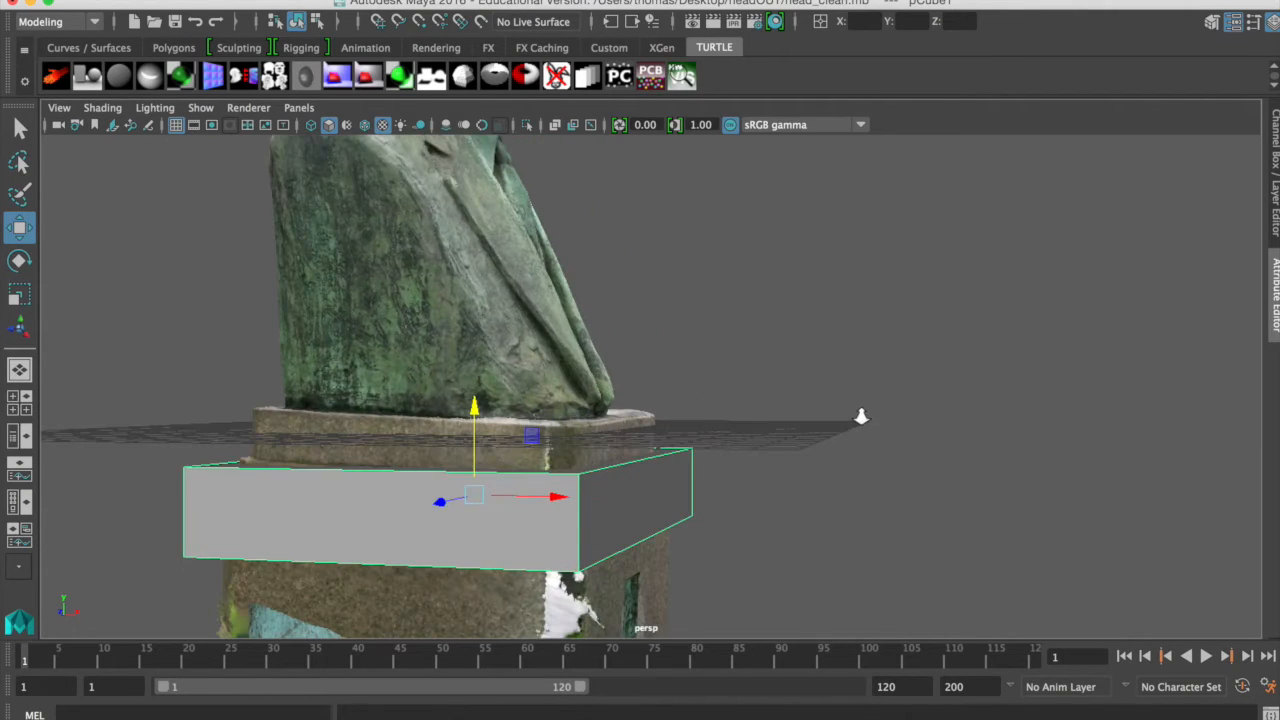
# Select the statue and centre its pivot.
pyautogui.click(517, 391)
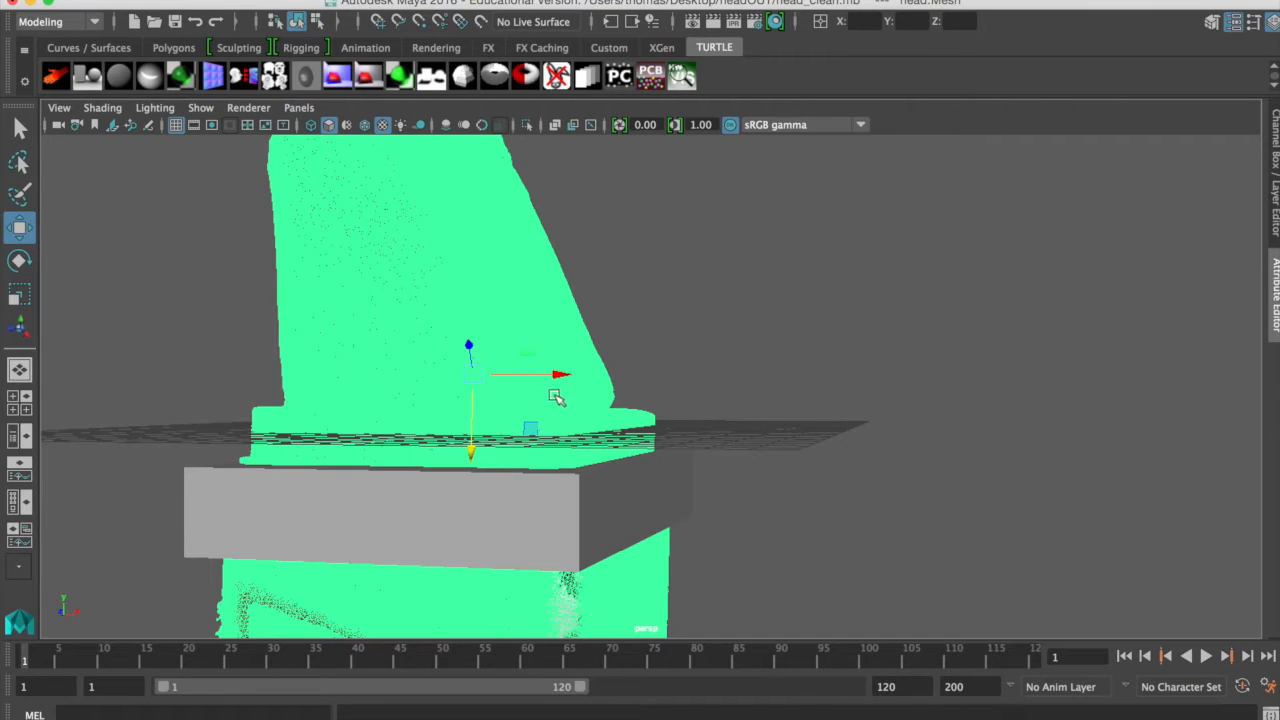
pyautogui.keyDown('alt'); pyautogui.moveTo(549, 447); pyautogui.dragTo(463, 451); pyautogui.keyUp('alt')
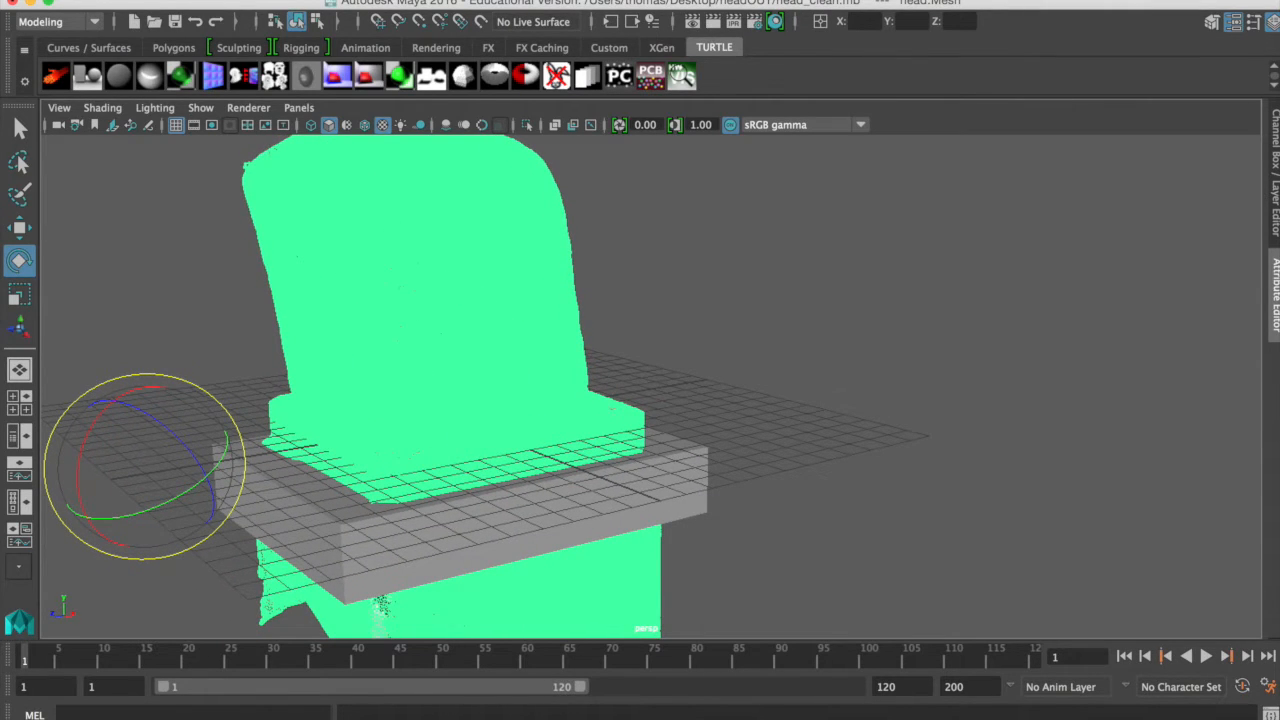
pyautogui.click(144, 0)
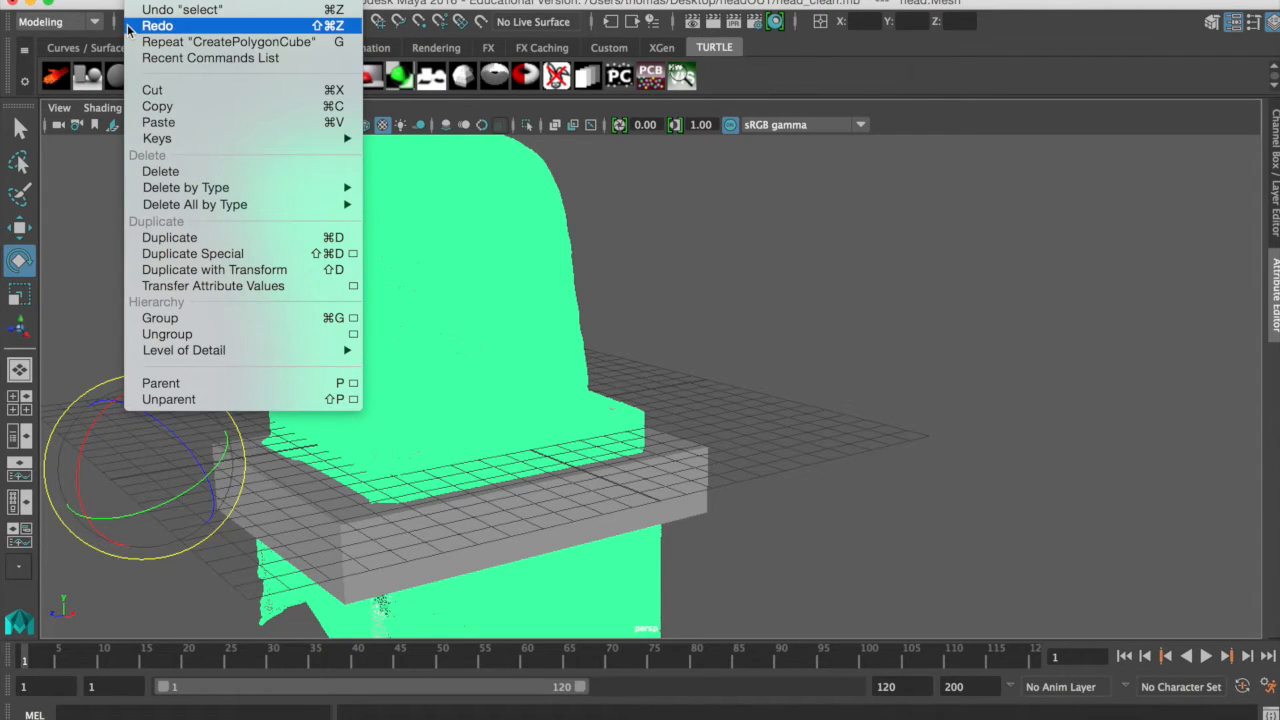
pyautogui.moveTo(296, 0)
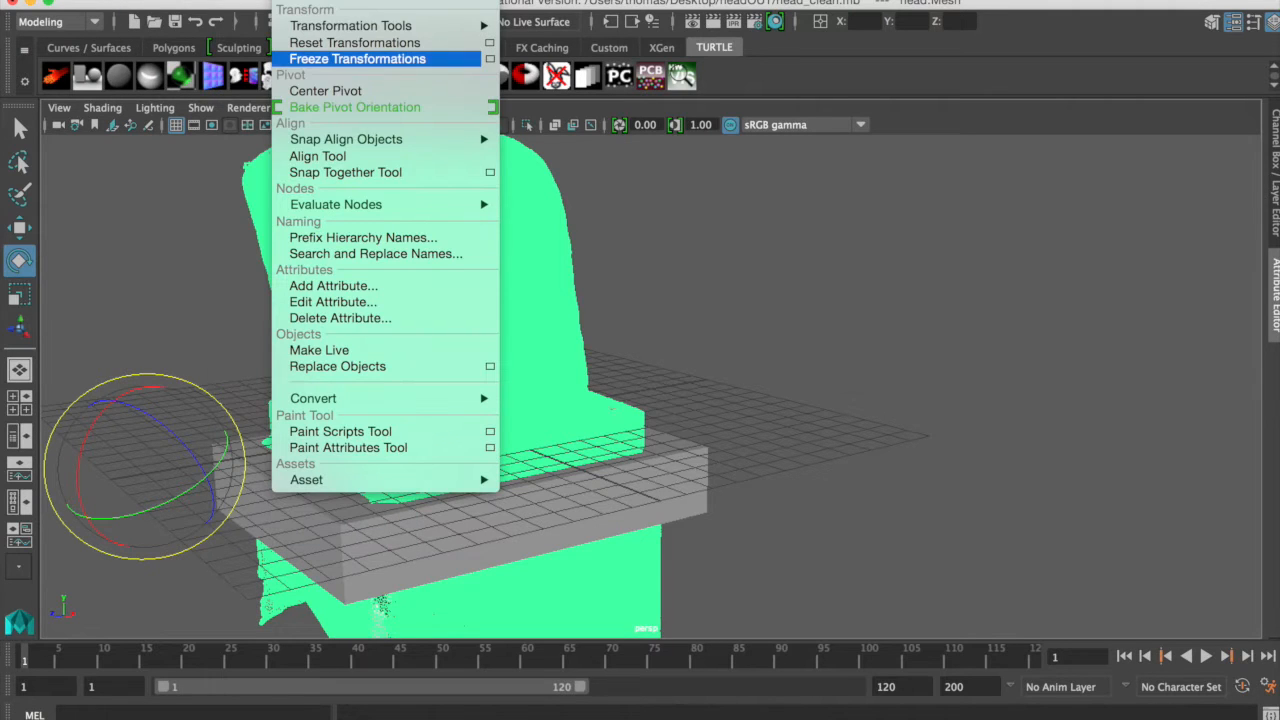
pyautogui.click(324, 91)
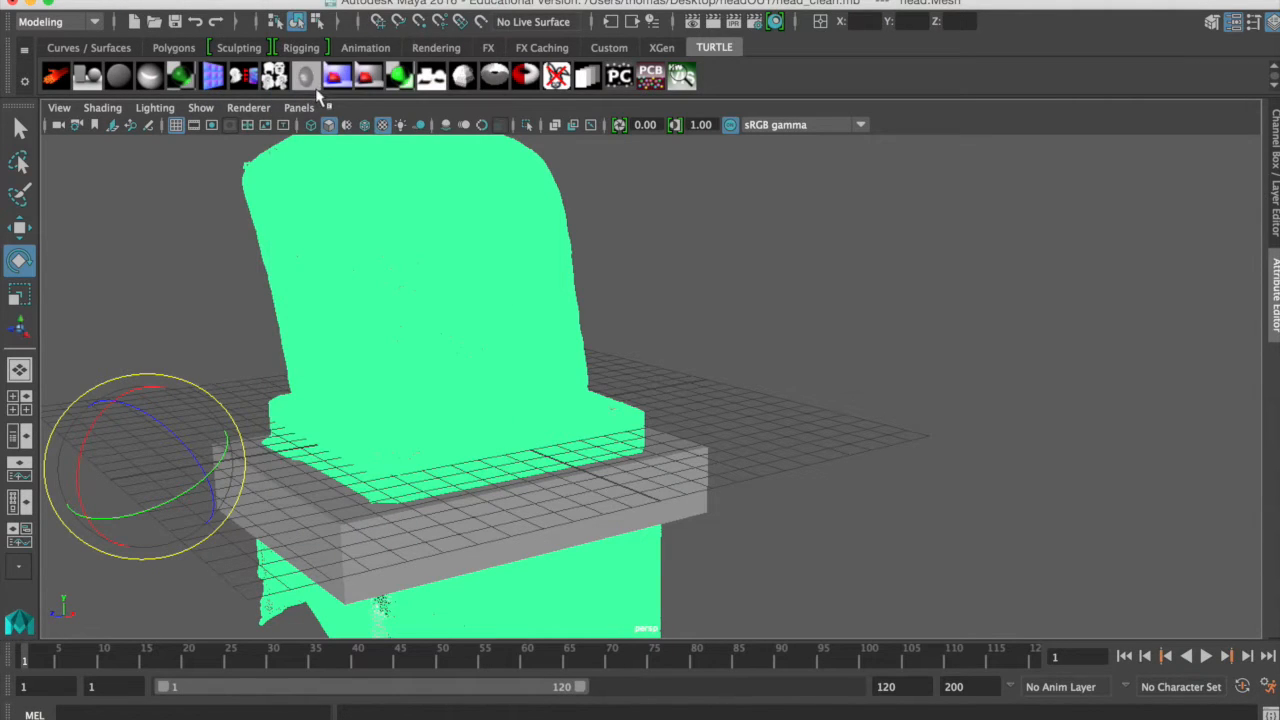
# In face mode, delete the distant cluster of stray fragments floating far away from the statue.
pyautogui.keyDown('alt'); pyautogui.moveTo(606, 449); pyautogui.dragTo(3, 352, button='right'); pyautogui.keyUp('alt')
pyautogui.keyDown('alt'); pyautogui.moveTo(790, 410); pyautogui.dragTo(443, 380, button='right'); pyautogui.keyUp('alt')
pyautogui.keyDown('alt'); pyautogui.moveTo(594, 371); pyautogui.dragTo(229, 371); pyautogui.keyUp('alt')
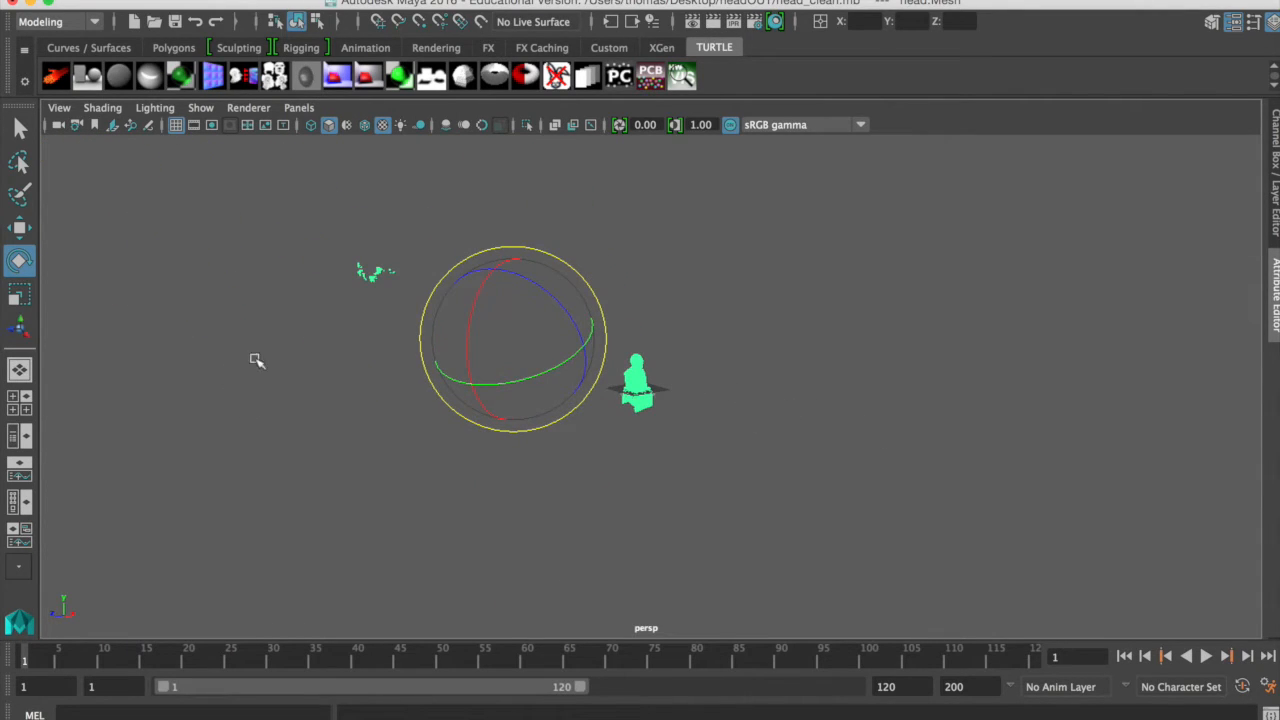
pyautogui.moveTo(372, 265); pyautogui.dragTo(372, 312, button='right')
pyautogui.moveTo(282, 220); pyautogui.dragTo(423, 317)
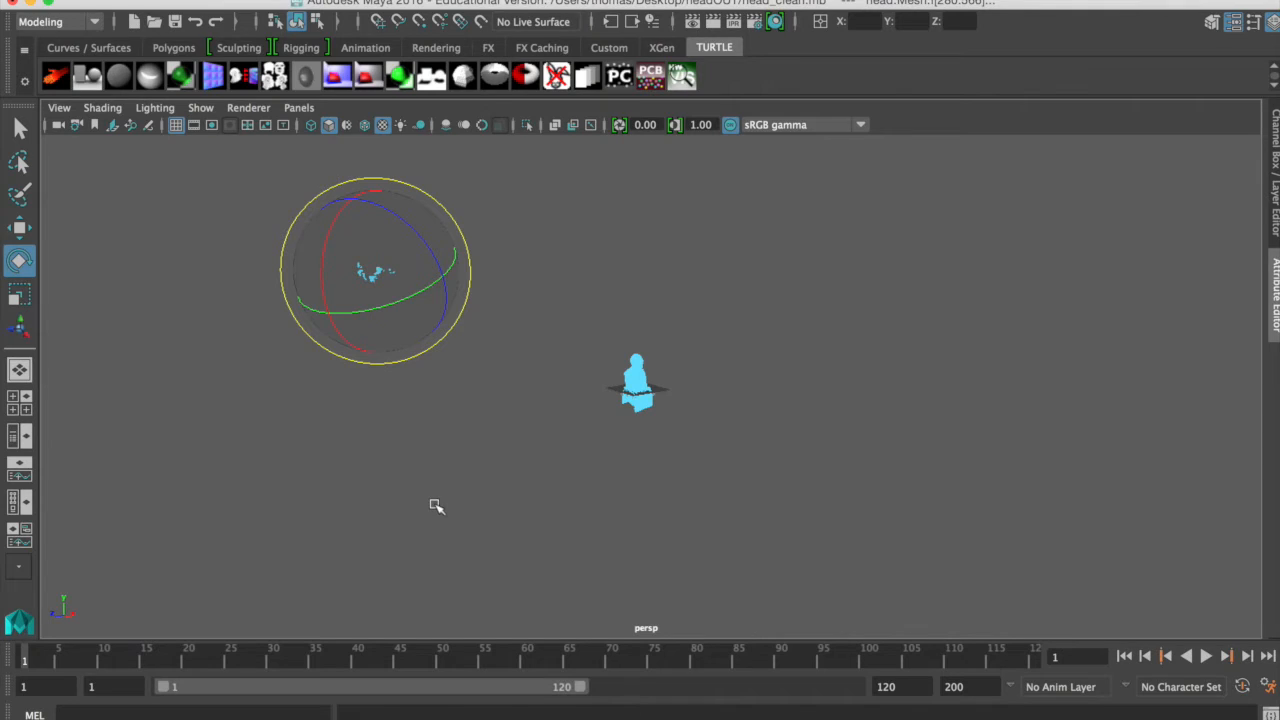
pyautogui.click(408, 434)
# Save the scene.
pyautogui.keyDown('alt'); pyautogui.moveTo(408, 434); pyautogui.dragTo(1018, 522, button='right'); pyautogui.keyUp('alt')
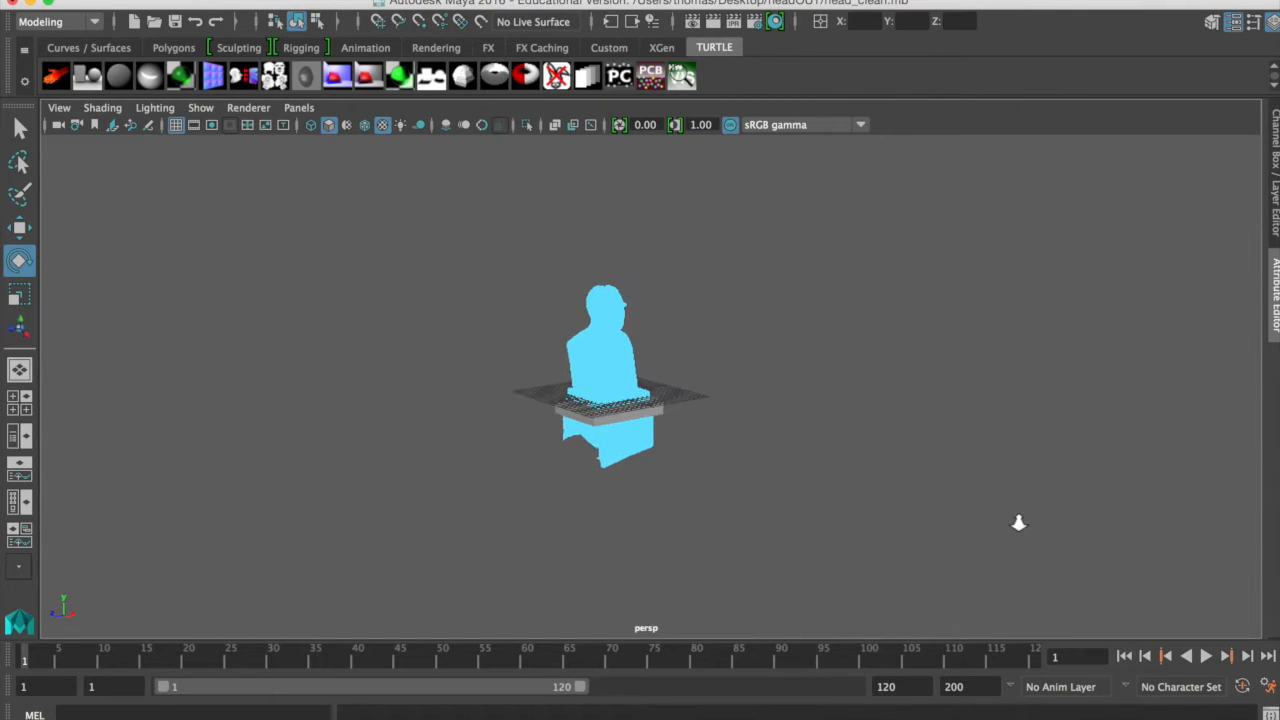
pyautogui.click(110, 0)
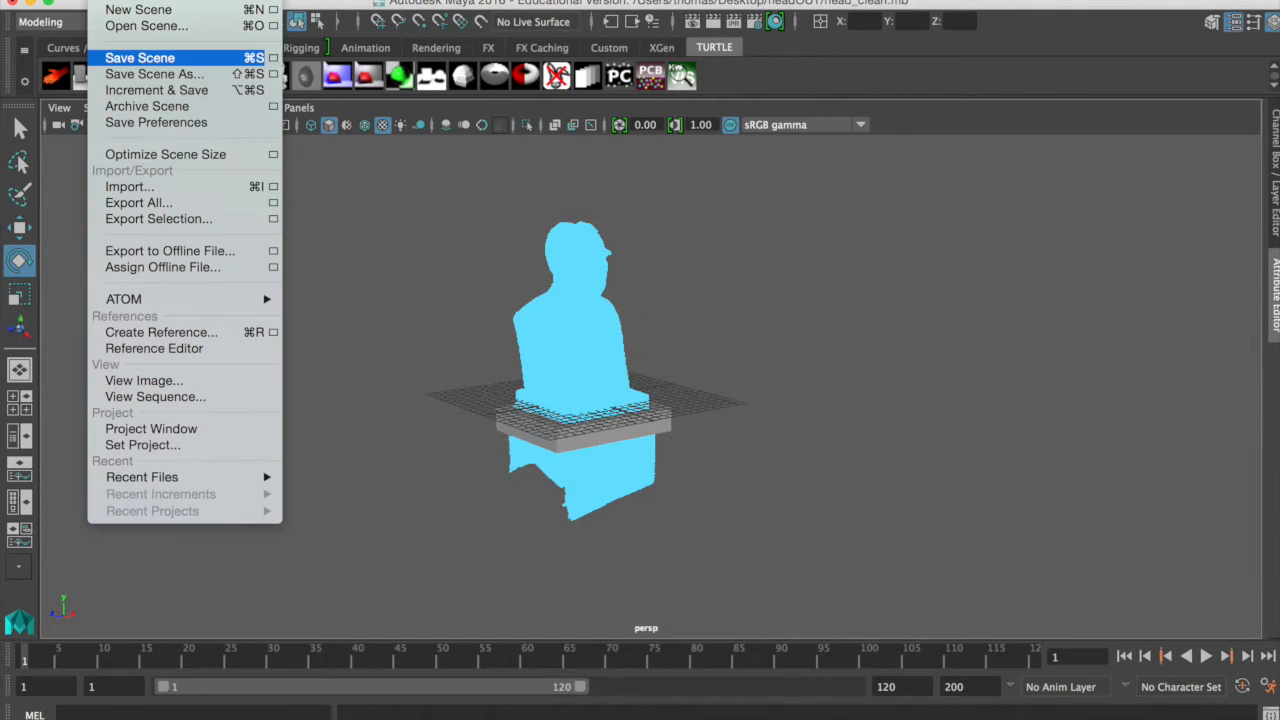
pyautogui.click(139, 60)
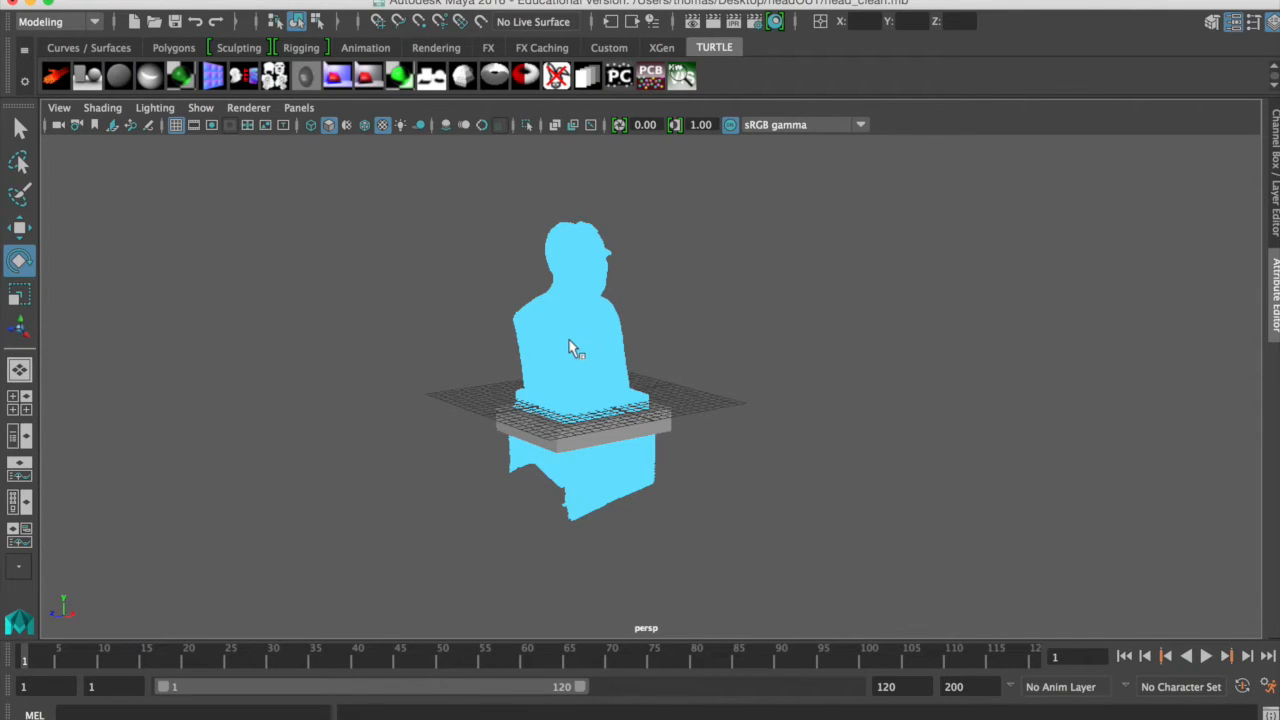
# Return the statue to object mode and delete its construction history.
pyautogui.moveTo(569, 266); pyautogui.dragTo(620, 230, button='right')
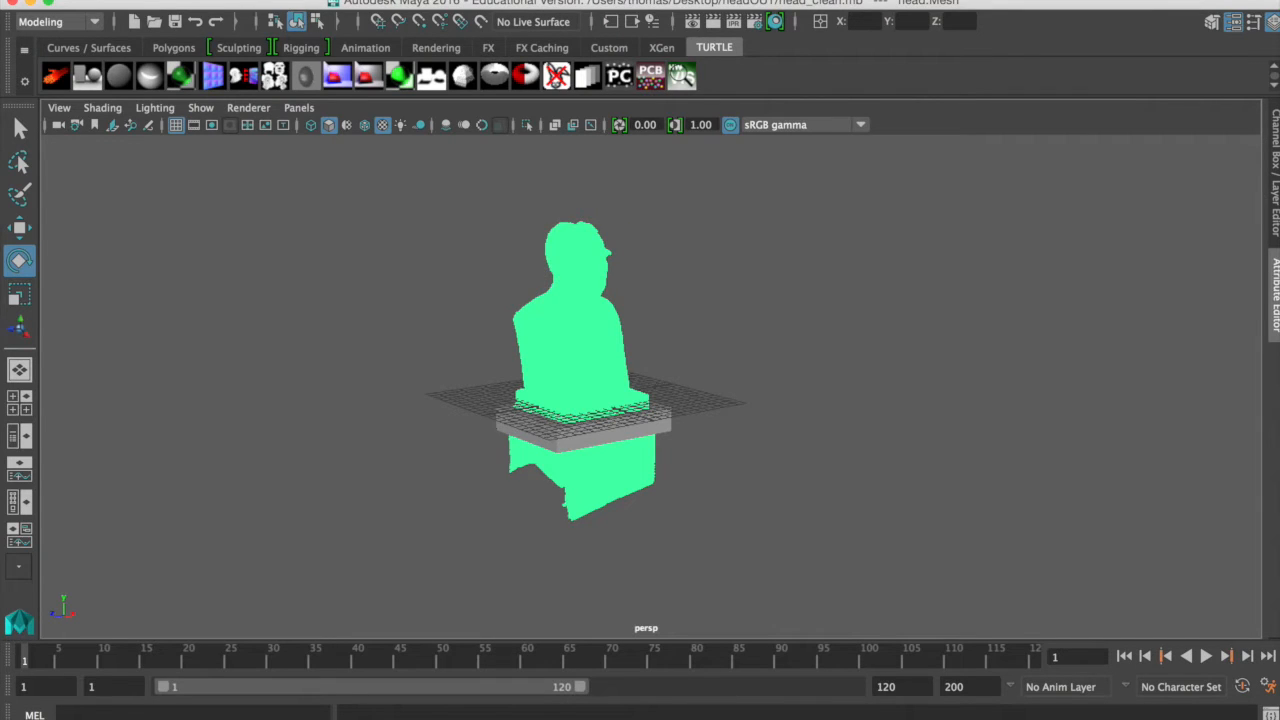
pyautogui.click(140, 1)
pyautogui.moveTo(189, 192)
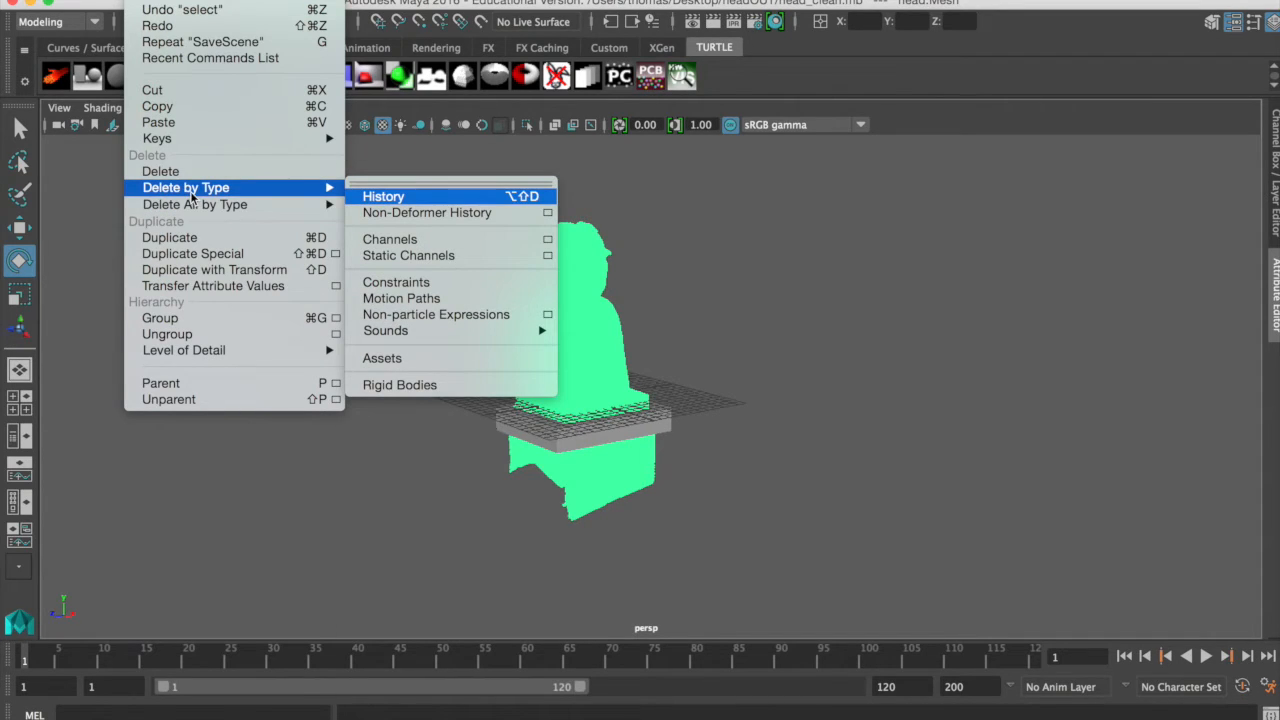
pyautogui.click(385, 197)
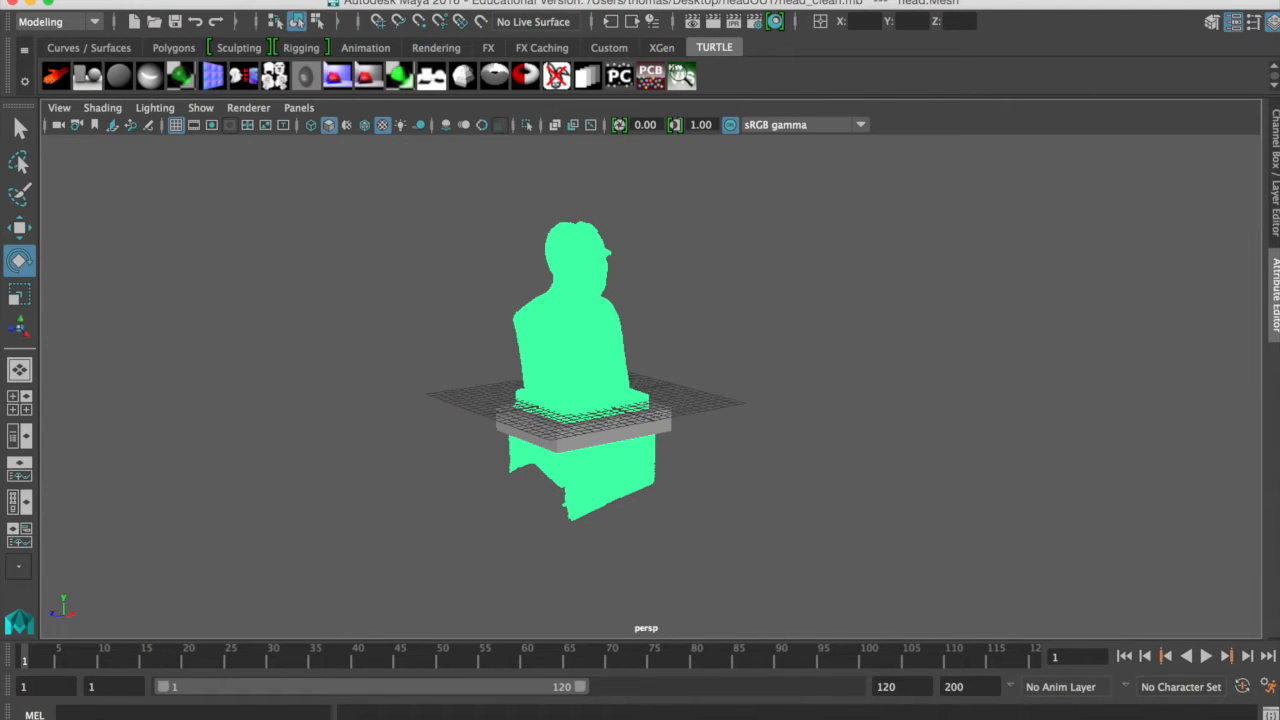
# Centre the statue's pivot on its mesh and freeze its transformations.
pyautogui.click(293, 1)
pyautogui.click(320, 58)
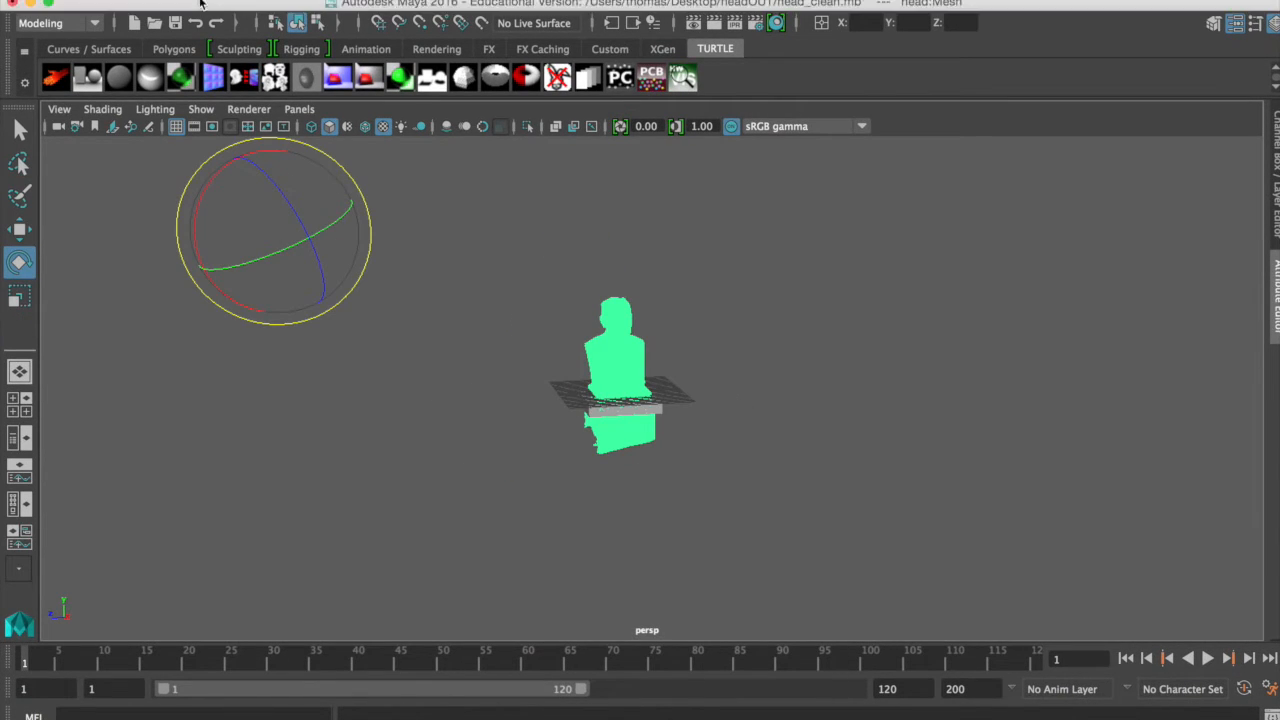
pyautogui.click(350, 0)
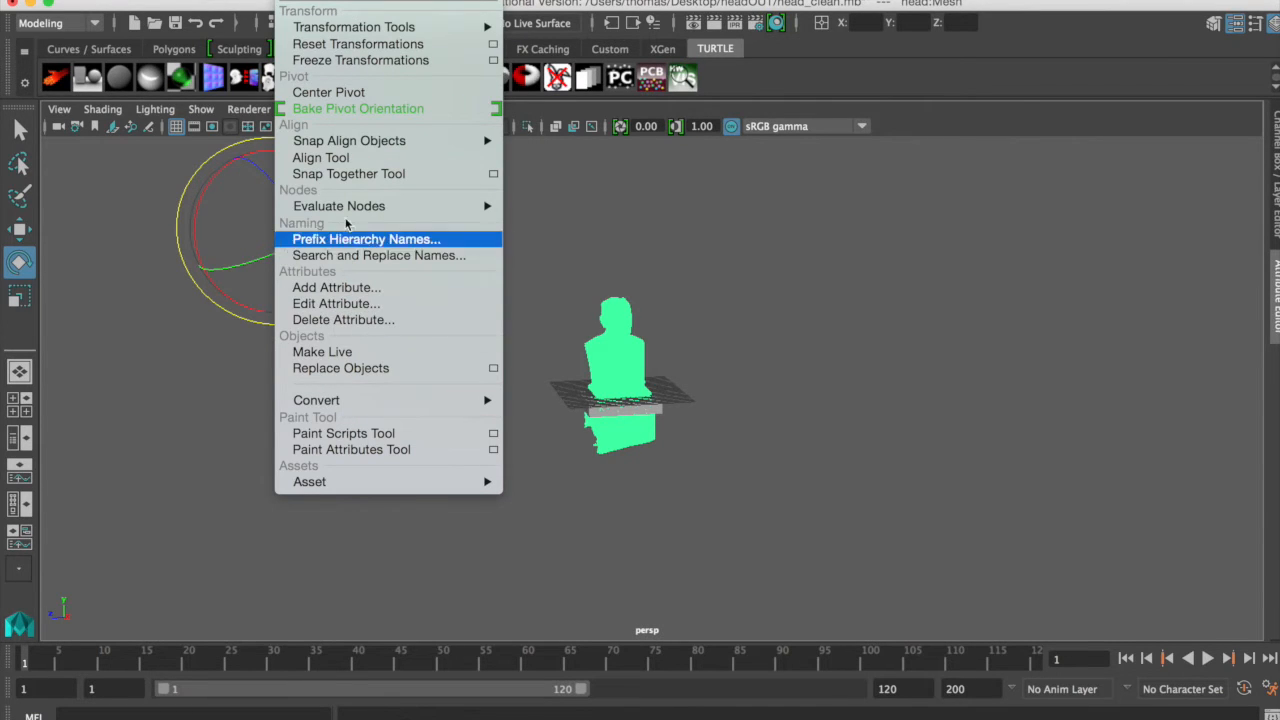
pyautogui.click(330, 92)
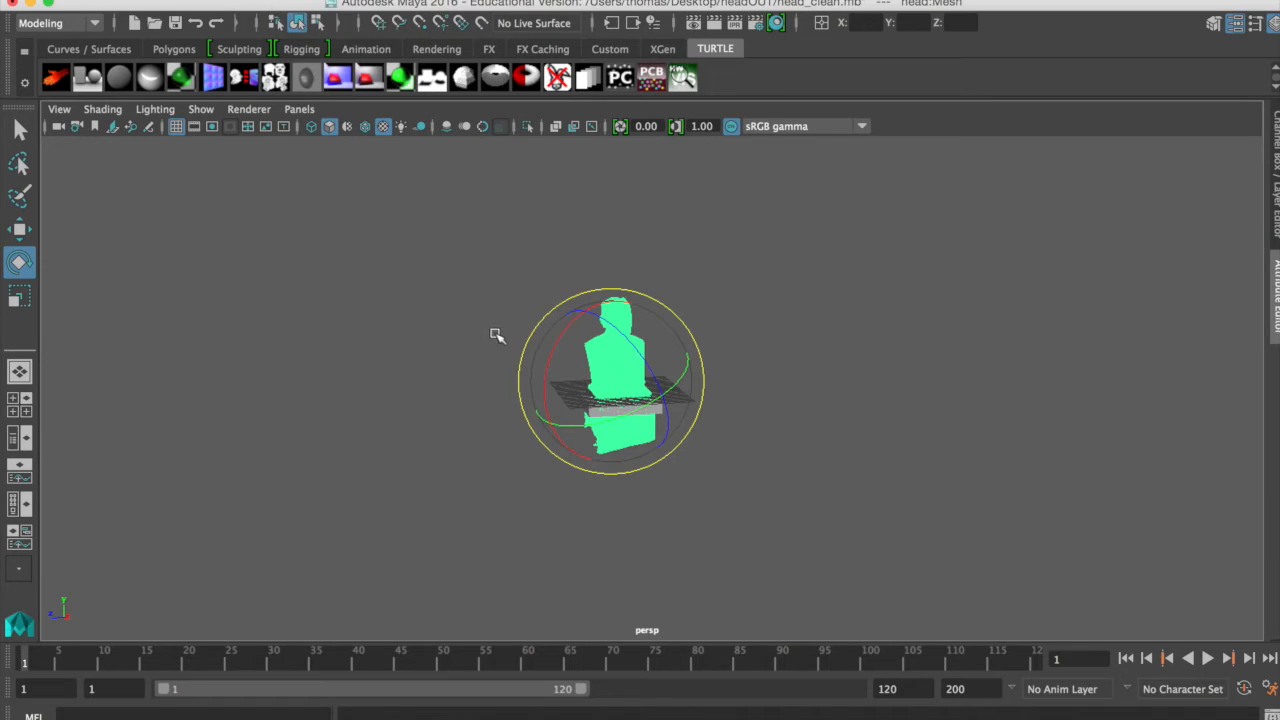
pyautogui.click(350, 0)
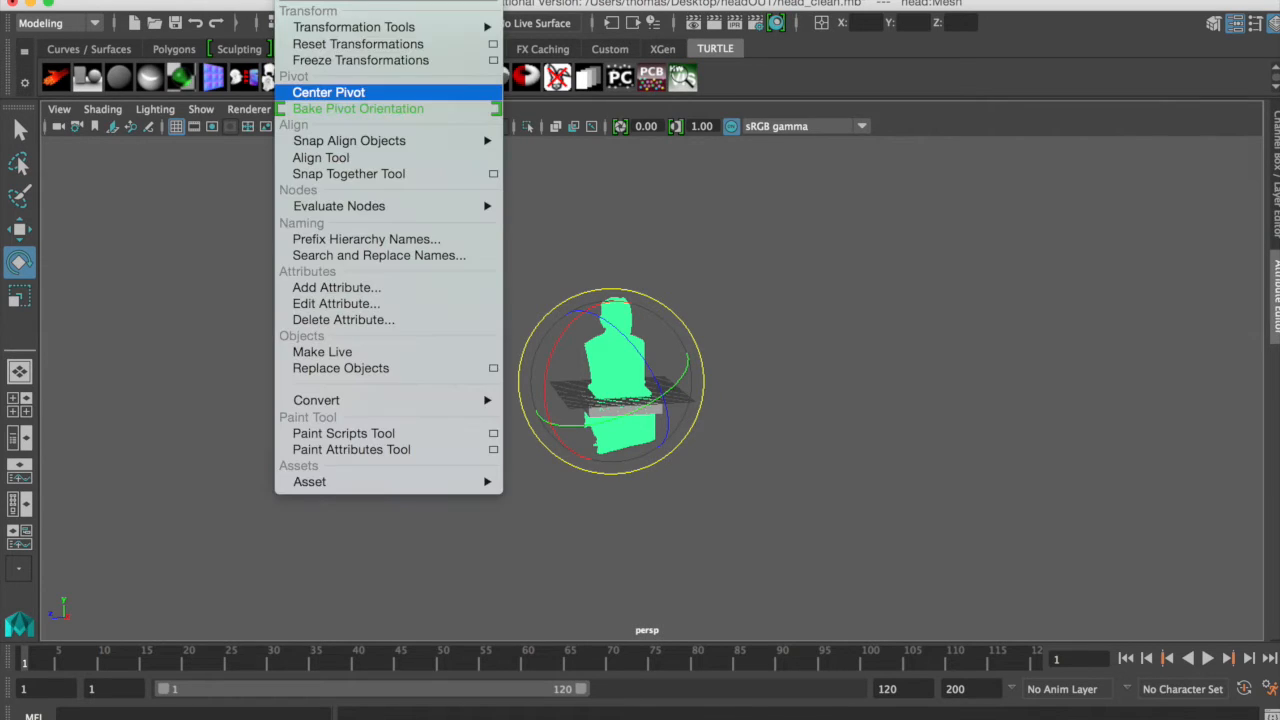
pyautogui.click(358, 61)
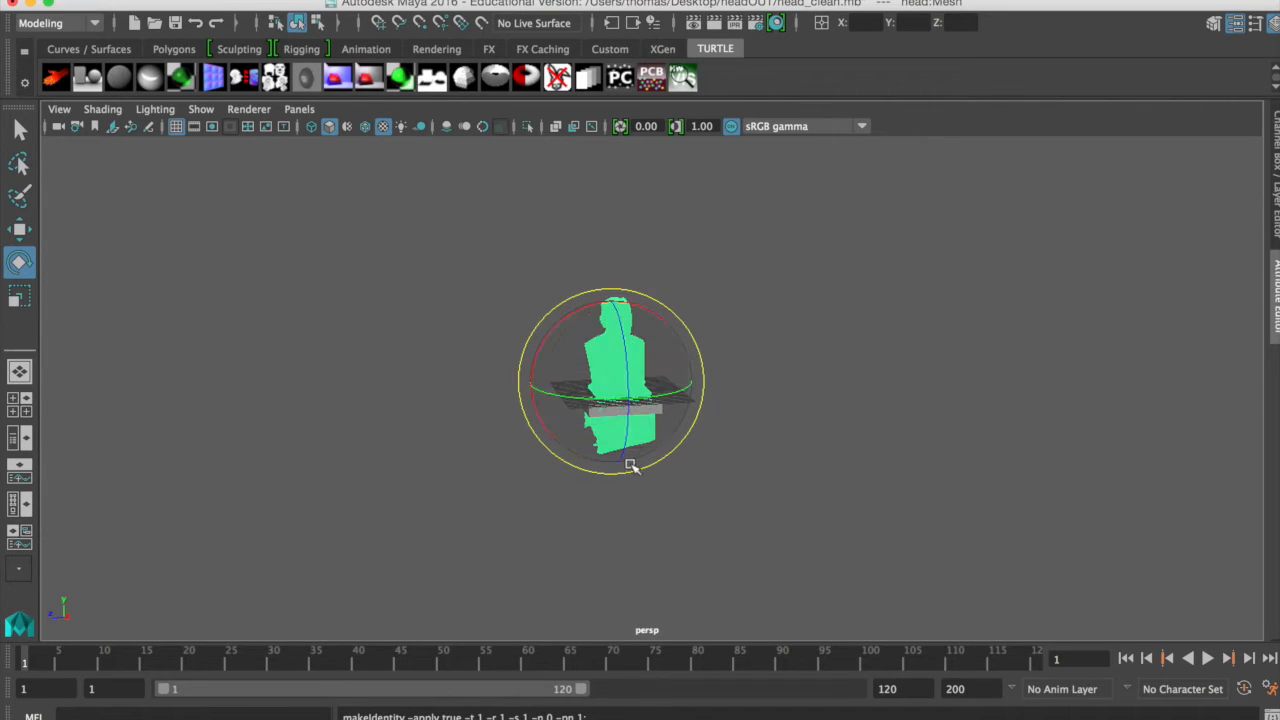
# In the front view, rotate the statue slightly to level its pedestal ledge against the reference slab.
pyautogui.keyDown('alt'); pyautogui.moveTo(457, 480); pyautogui.dragTo(605, 427); pyautogui.keyUp('alt')
pyautogui.press('space')
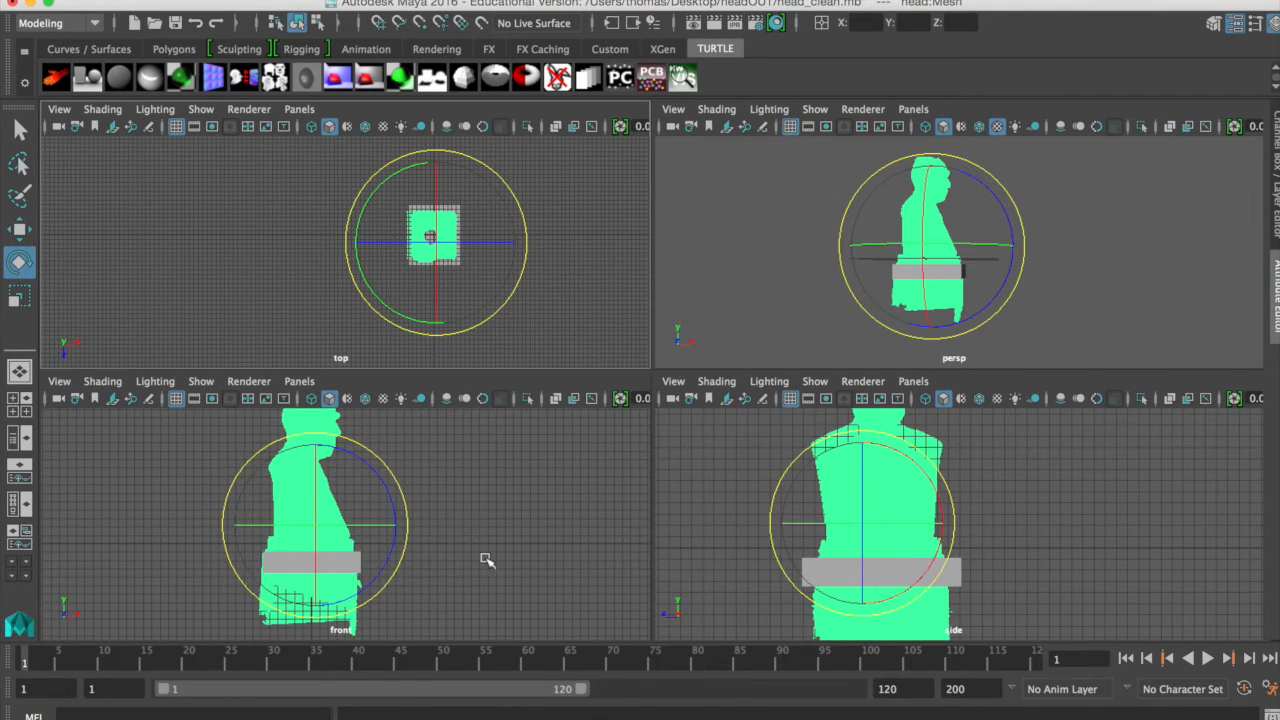
pyautogui.press('space')
pyautogui.keyDown('alt'); pyautogui.moveTo(329, 477); pyautogui.dragTo(800, 568, button='right'); pyautogui.keyUp('alt')
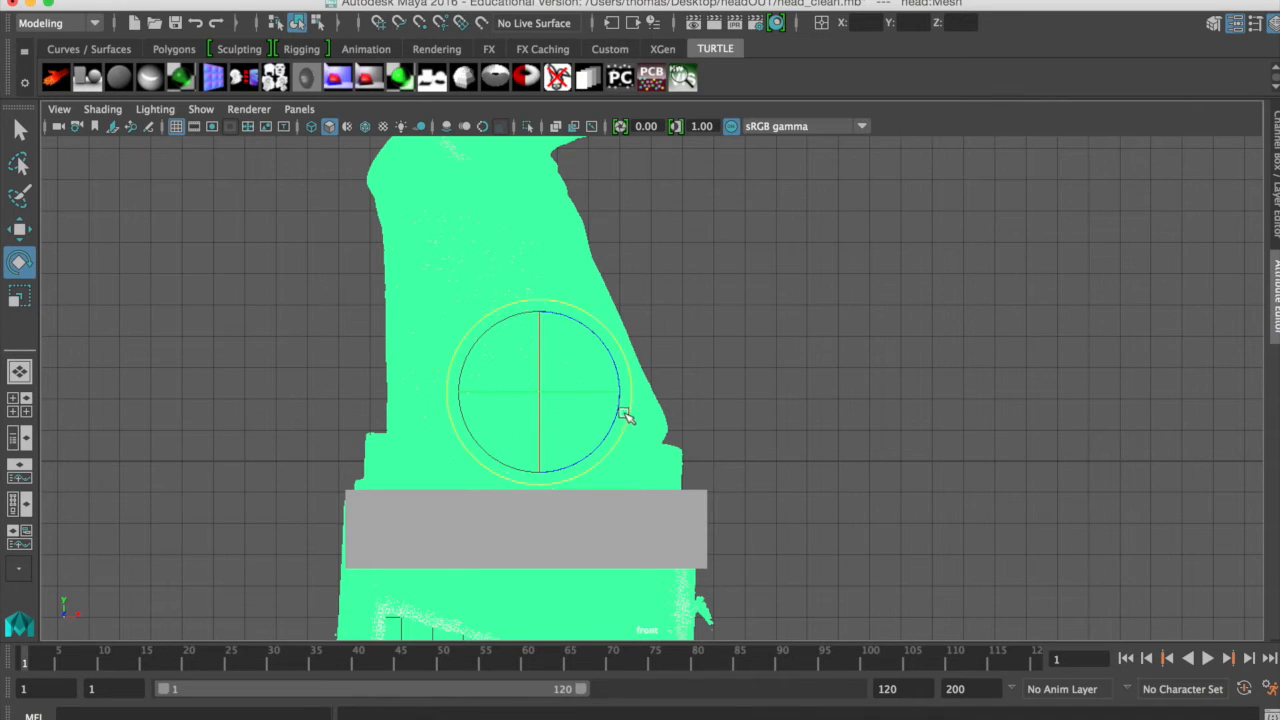
pyautogui.moveTo(627, 422); pyautogui.dragTo(628, 420)
# In a side-on perspective view, fine-tune the statue's tilt against the reference slab, then deselect it and check it from the front.
pyautogui.press('space')
pyautogui.press('space')
pyautogui.keyDown('alt'); pyautogui.moveTo(760, 303); pyautogui.dragTo(650, 373); pyautogui.keyUp('alt')
pyautogui.keyDown('alt'); pyautogui.moveTo(650, 373); pyautogui.dragTo(809, 397, button='right'); pyautogui.keyUp('alt')
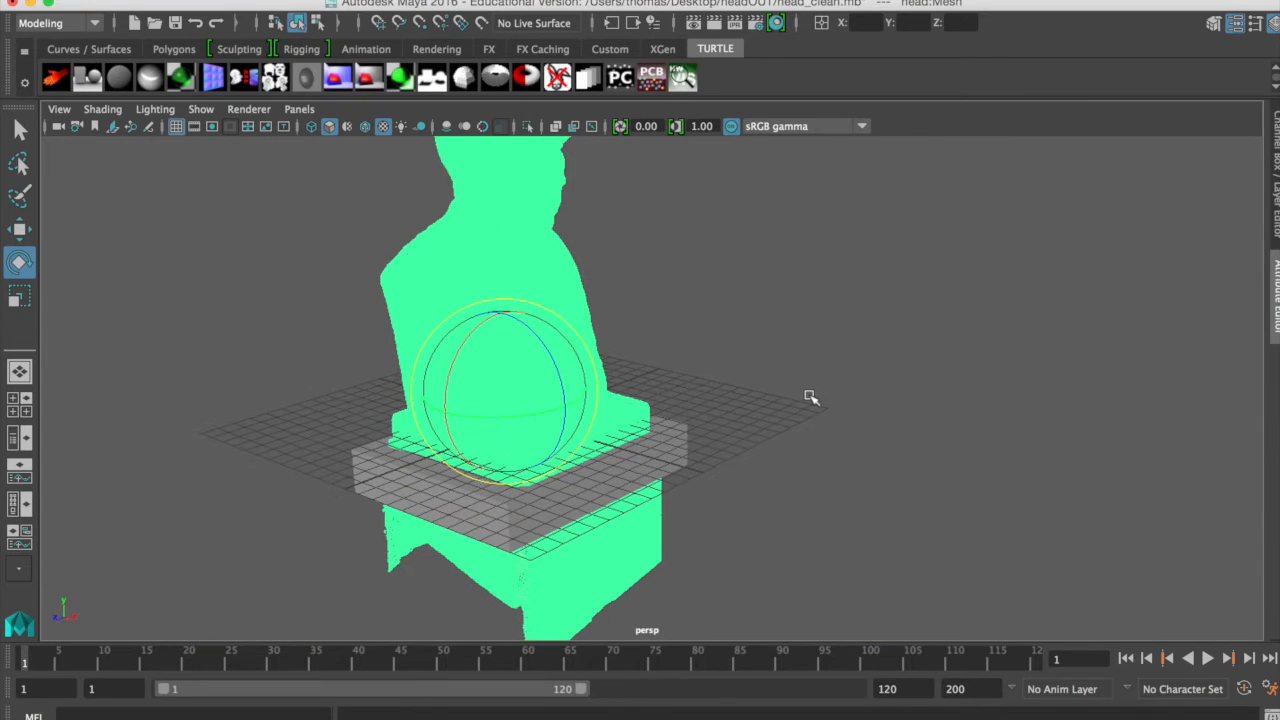
pyautogui.rightClick(631, 537)
pyautogui.click(716, 239)
pyautogui.click(690, 352)
pyautogui.keyDown('alt'); pyautogui.moveTo(420, 409); pyautogui.dragTo(562, 425, button='right'); pyautogui.keyUp('alt')
pyautogui.keyDown('alt'); pyautogui.moveTo(561, 425); pyautogui.dragTo(601, 362); pyautogui.keyUp('alt')
pyautogui.click(601, 362)
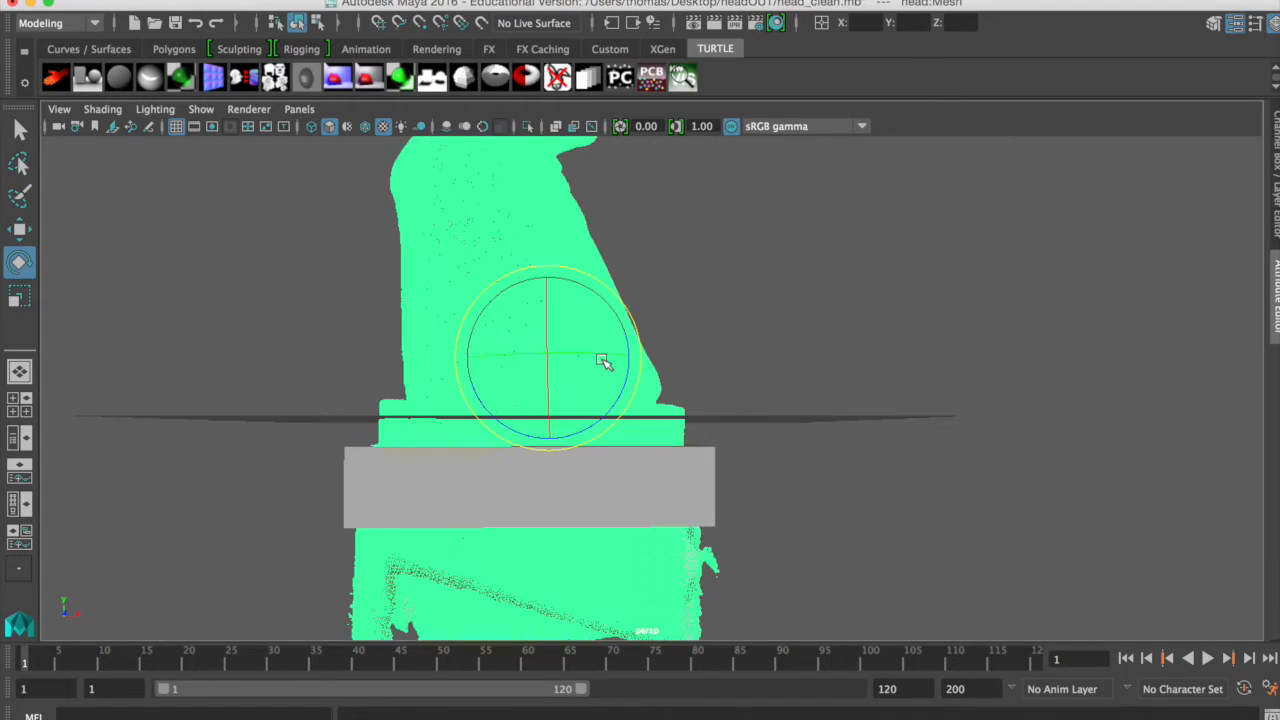
pyautogui.moveTo(643, 378); pyautogui.dragTo(640, 376)
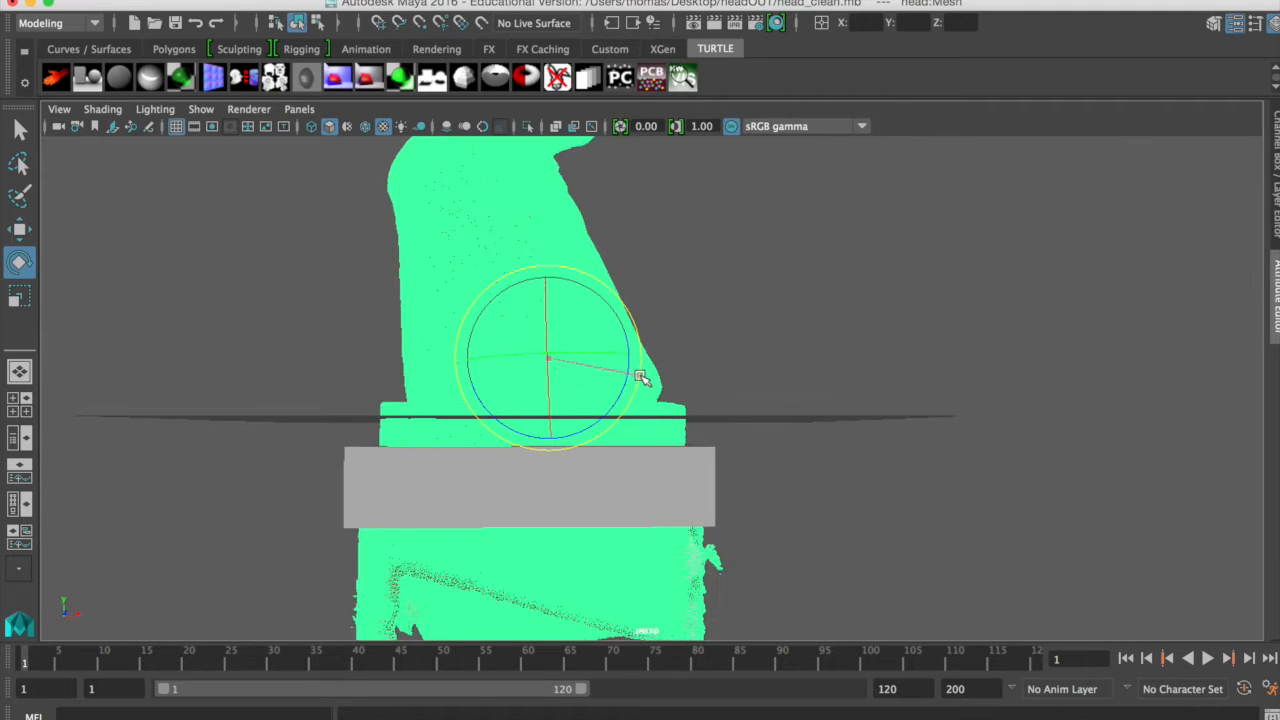
pyautogui.click(704, 325)
pyautogui.keyDown('alt'); pyautogui.moveTo(710, 328); pyautogui.dragTo(510, 331); pyautogui.keyUp('alt')
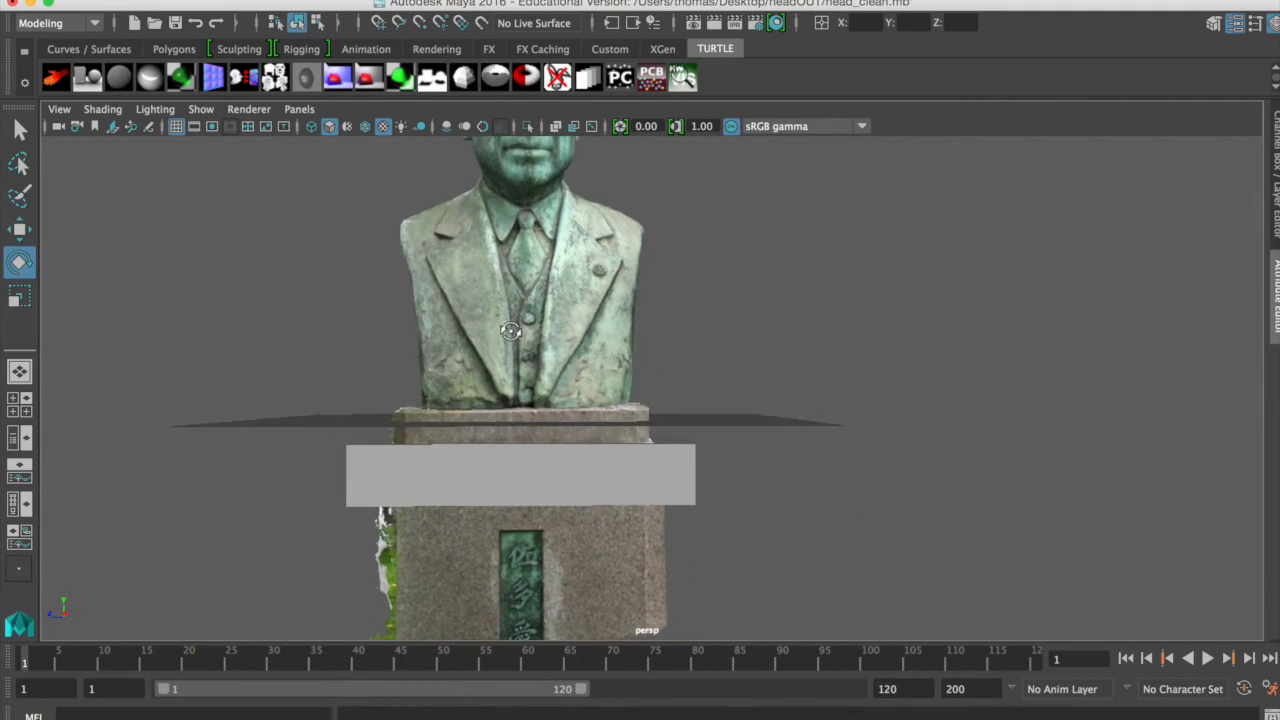
# Rotate the statue slightly to level its pedestal ledge against the reference slab, then deselect it.
pyautogui.click(545, 333)
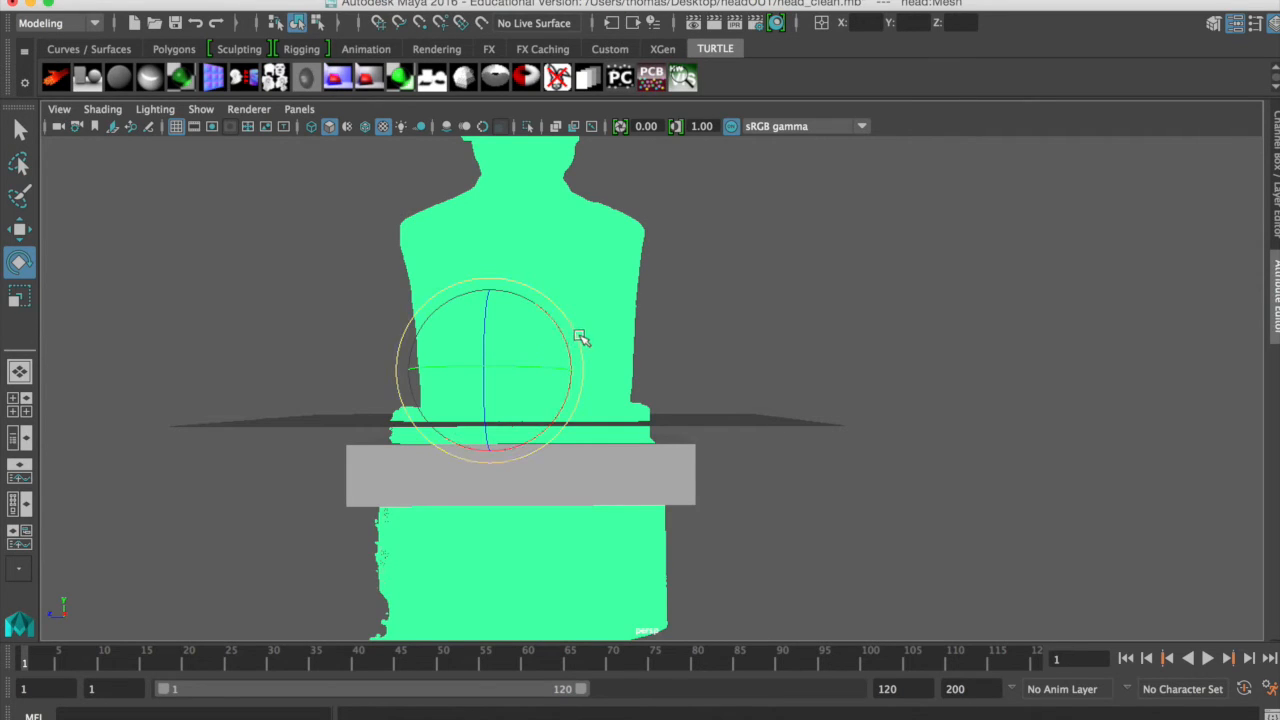
pyautogui.moveTo(577, 337); pyautogui.dragTo(578, 337)
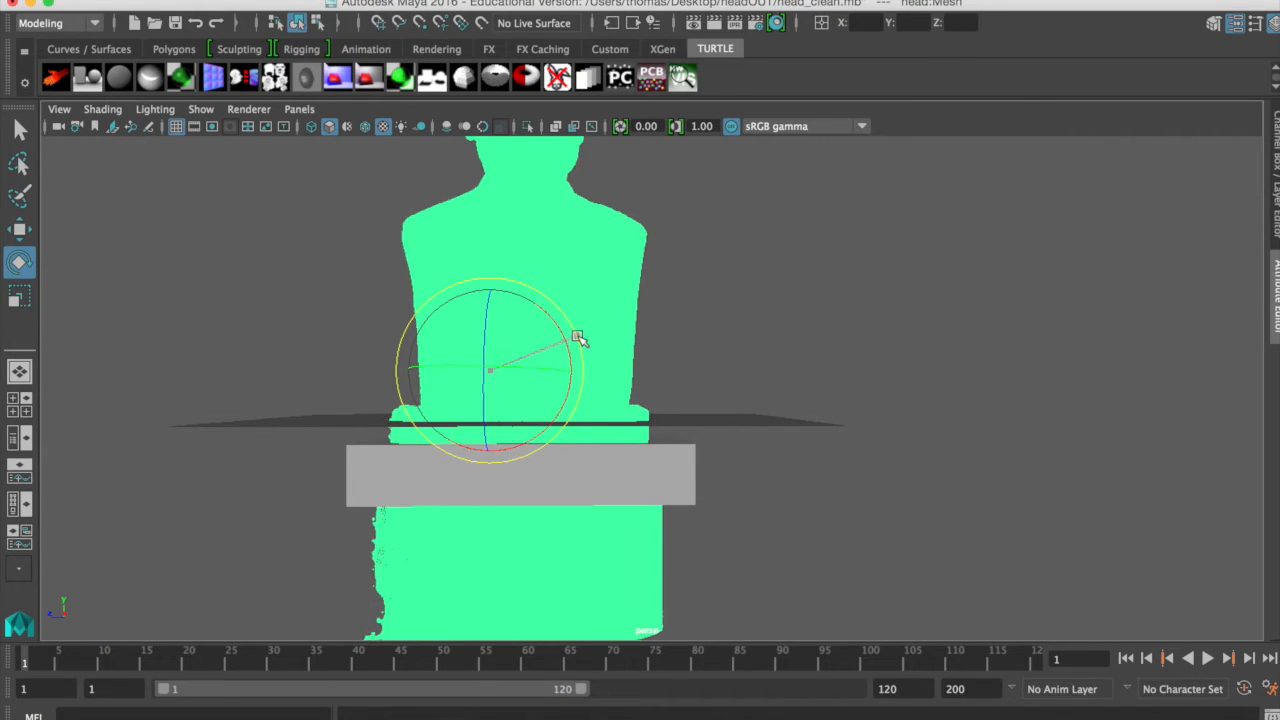
pyautogui.click(665, 350)
pyautogui.moveTo(657, 369)
pyautogui.keyDown('alt'); pyautogui.mouseDown()
pyautogui.moveTo(700, 381)
pyautogui.moveTo(851, 374)
pyautogui.moveTo(657, 374)
pyautogui.mouseUp(); pyautogui.keyUp('alt')
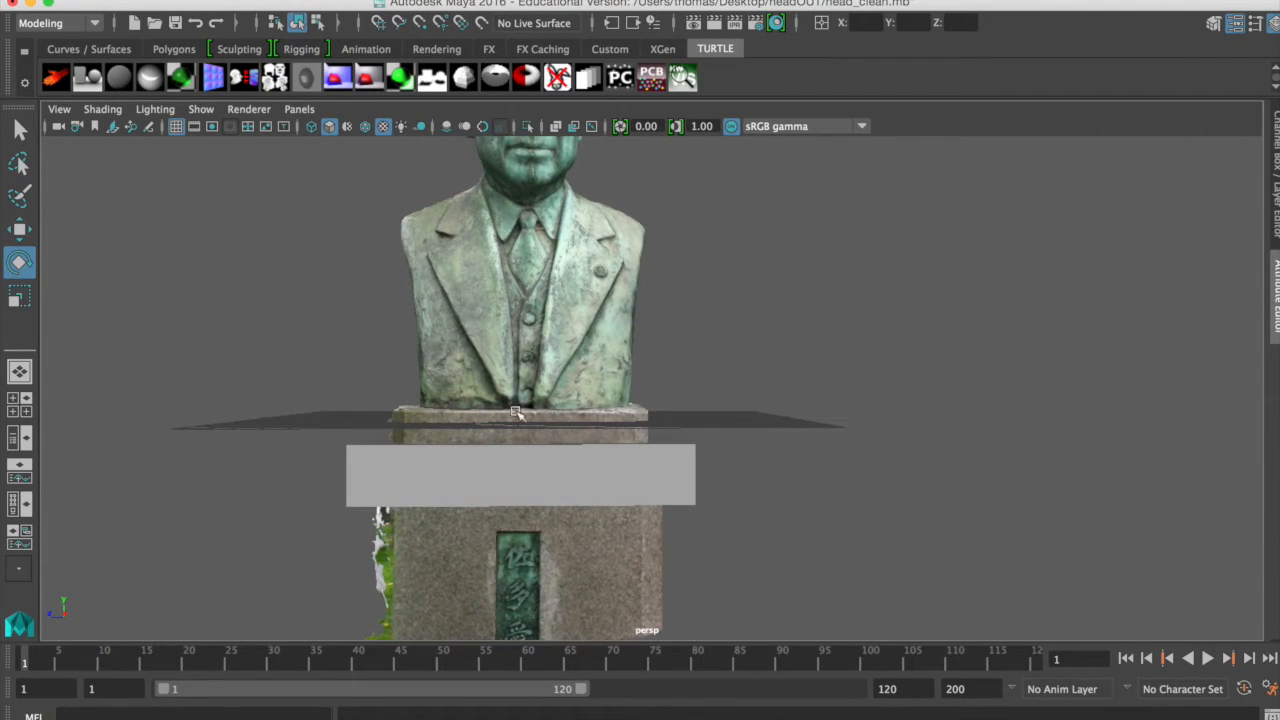
# Subtract the reference slab from the statue with a Boolean Difference to cut through the pedestal.
pyautogui.keyDown('alt'); pyautogui.moveTo(715, 427); pyautogui.dragTo(476, 435, button='right'); pyautogui.keyUp('alt')
pyautogui.hotkey('ctrl', 'a')
pyautogui.click(522, 470)
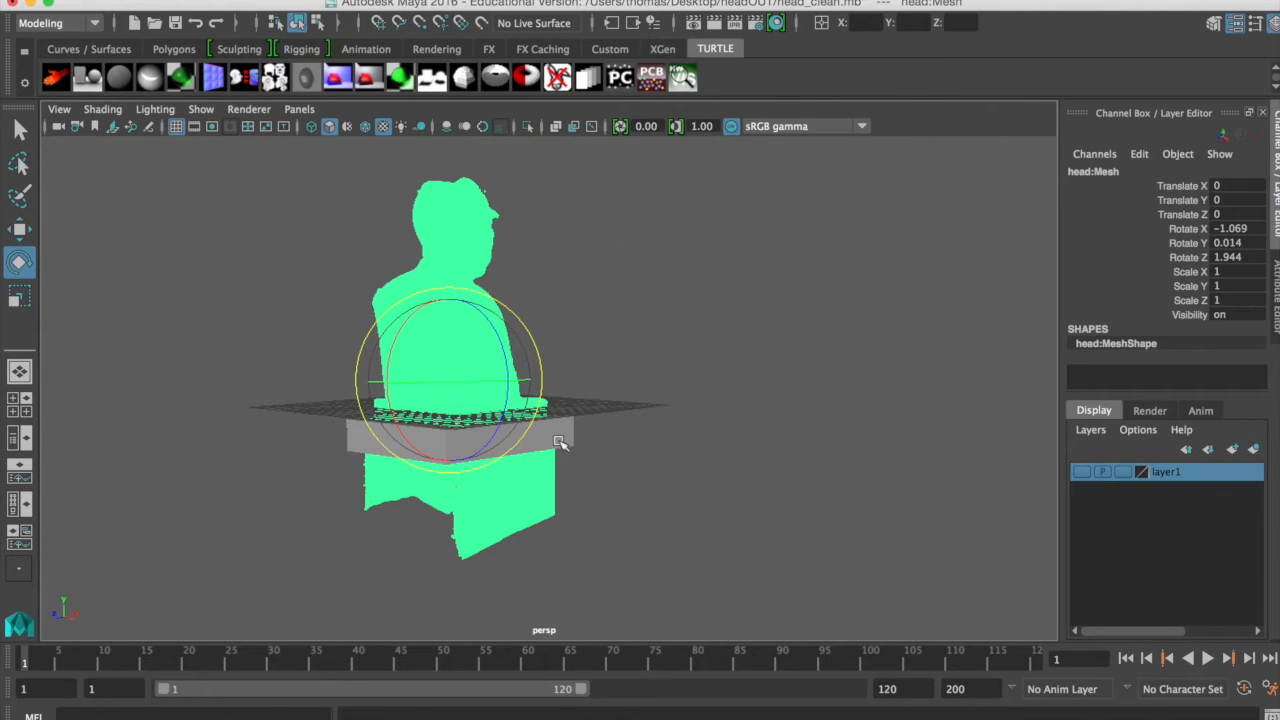
pyautogui.click(560, 441)
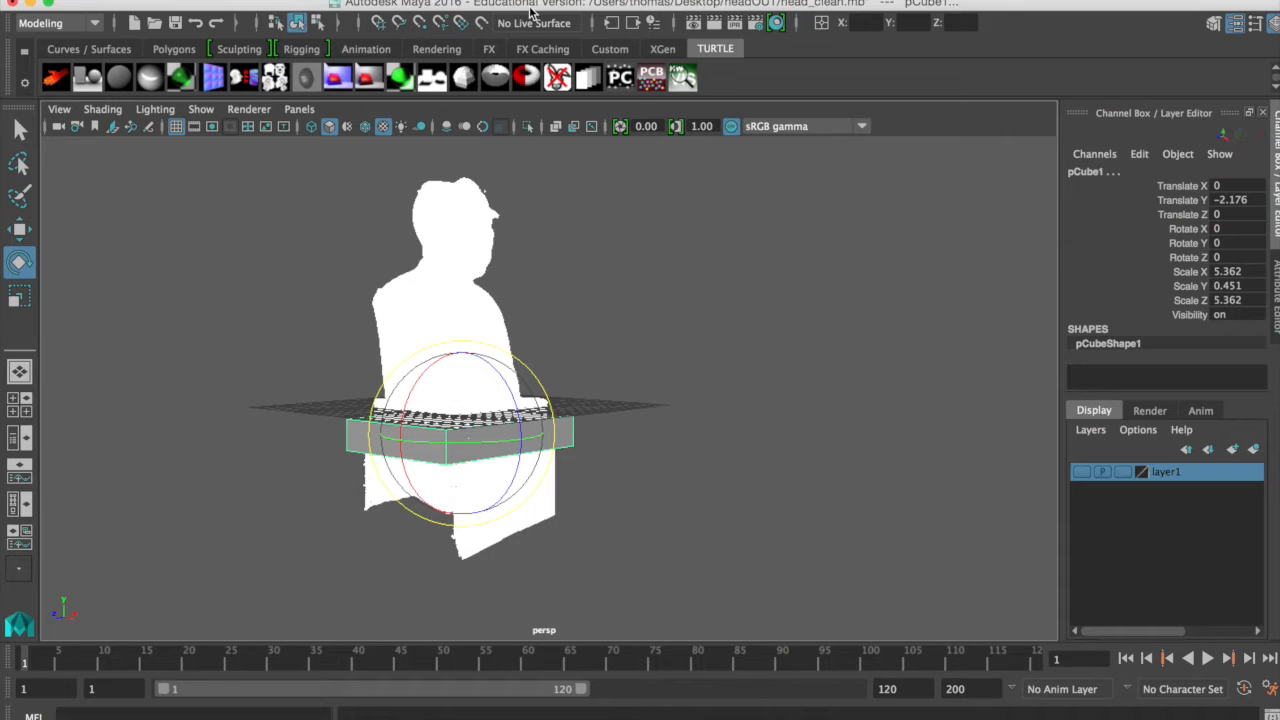
pyautogui.click(482, 0)
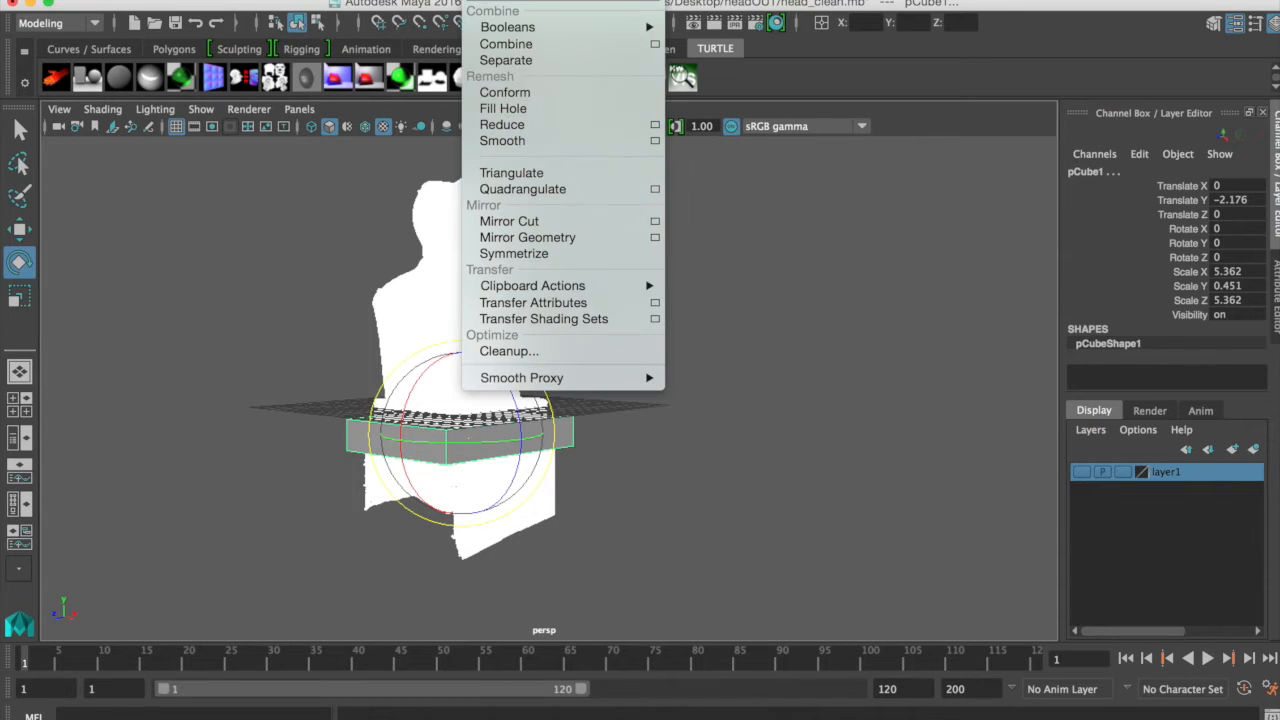
pyautogui.moveTo(540, 27)
pyautogui.click(738, 49)
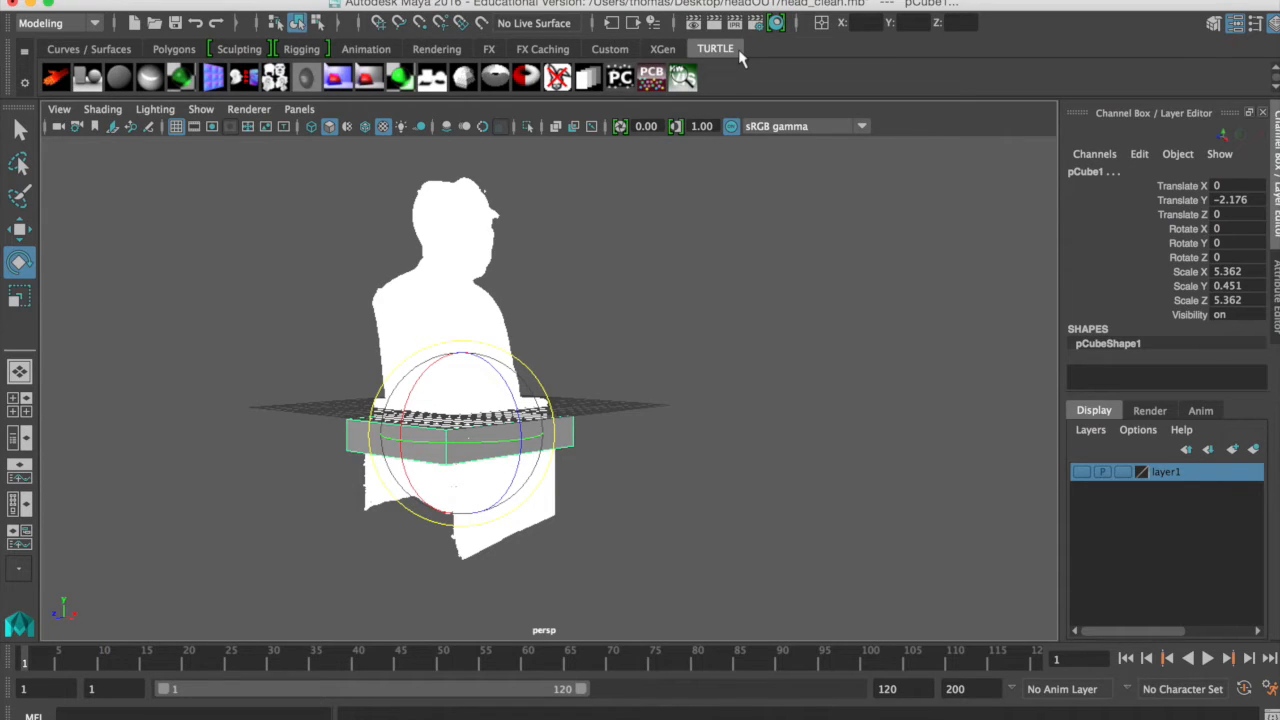
pyautogui.click(366, 358)
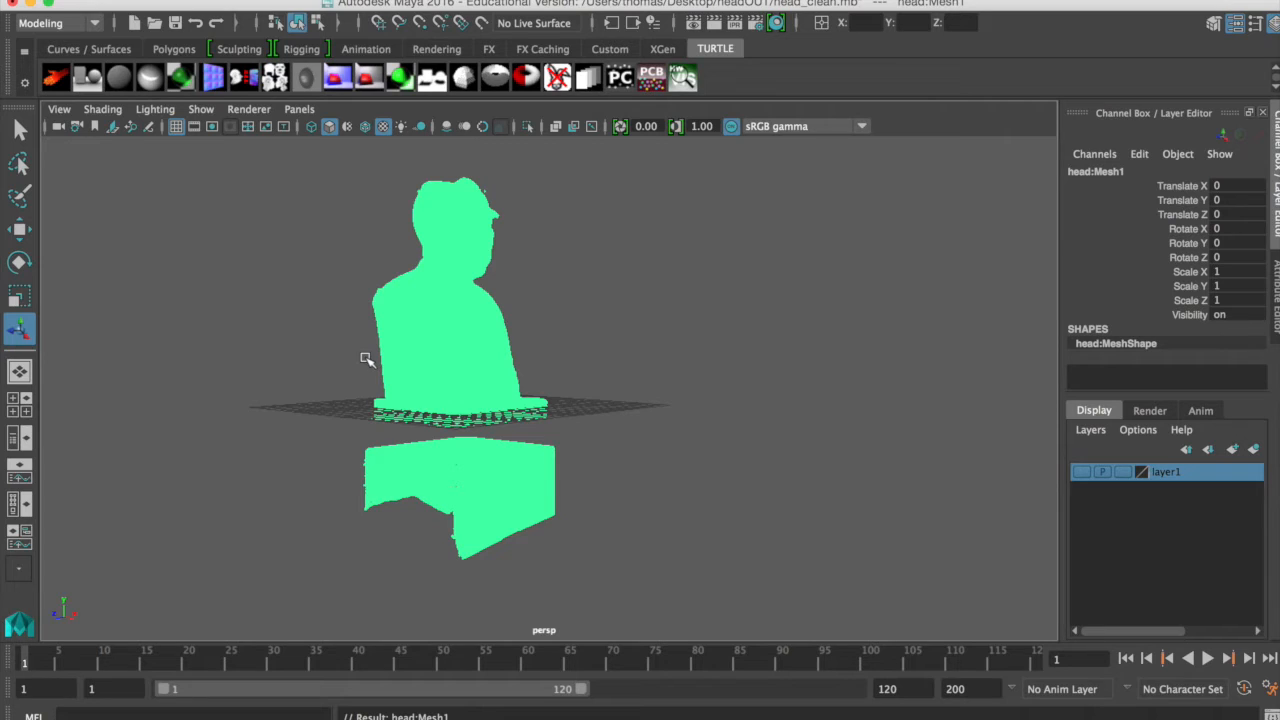
# In the front view, delete all faces of the severed lower pedestal block, then return the bust to object mode.
pyautogui.keyDown('alt'); pyautogui.moveTo(466, 447); pyautogui.dragTo(611, 408); pyautogui.keyUp('alt')
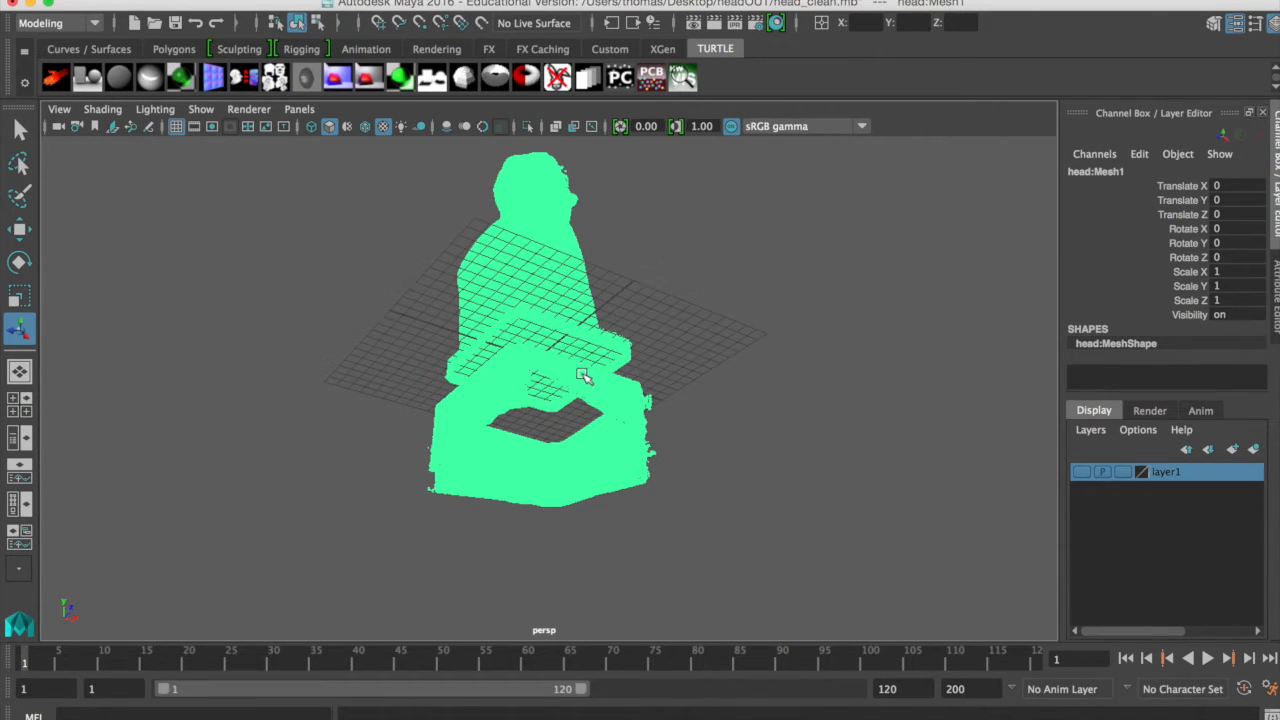
pyautogui.press('space')
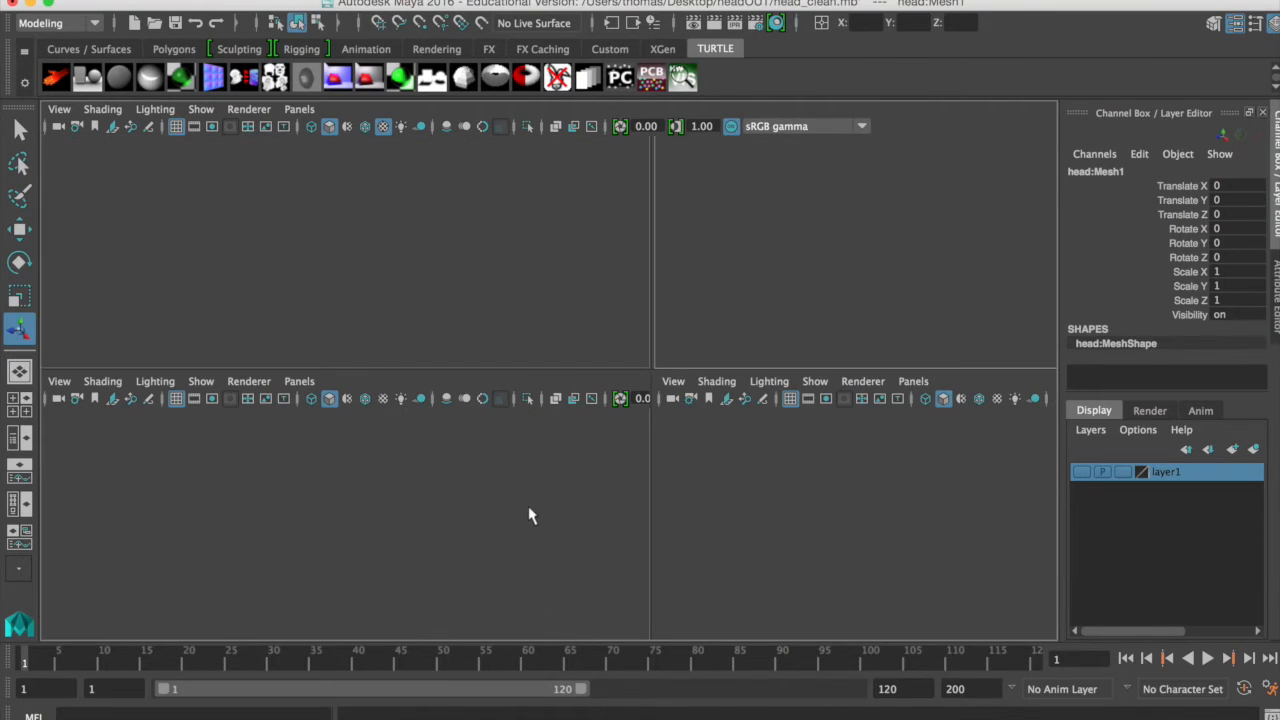
pyautogui.press('space')
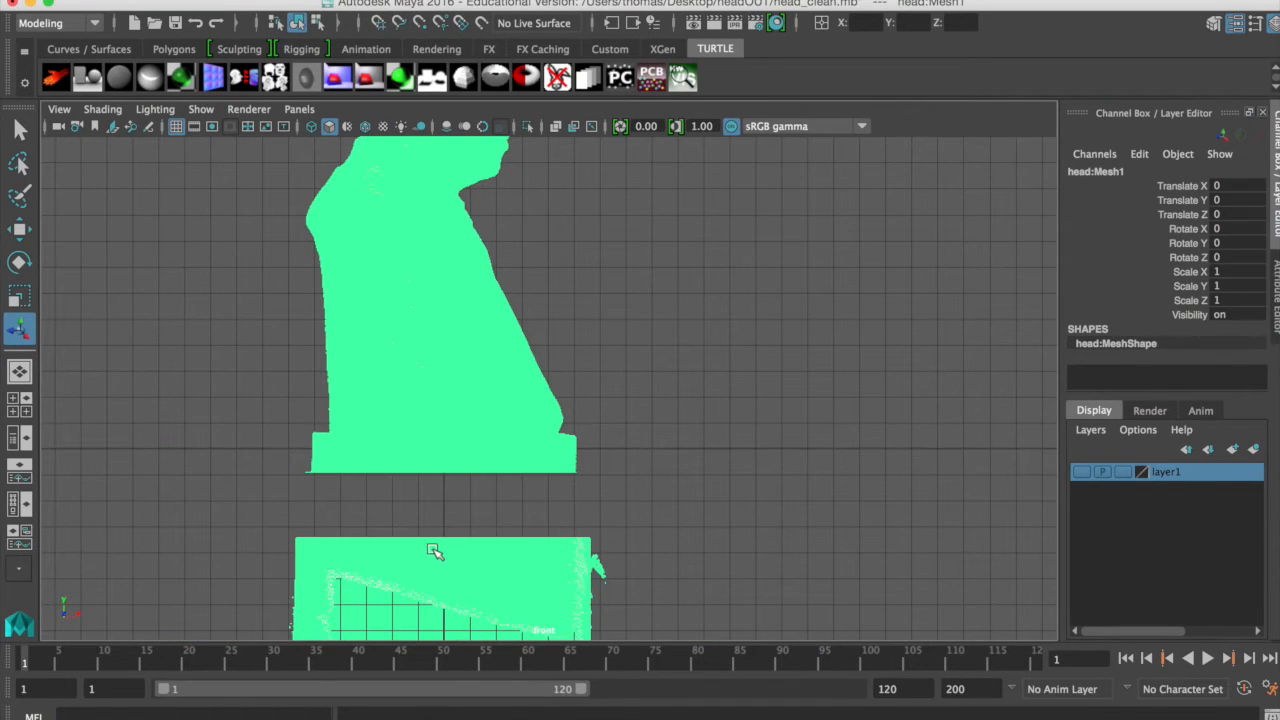
pyautogui.keyDown('alt'); pyautogui.moveTo(491, 543); pyautogui.dragTo(506, 377, button='middle'); pyautogui.keyUp('alt')
pyautogui.rightClick(508, 389)
pyautogui.moveTo(508, 389); pyautogui.dragTo(505, 314, button='right')
pyautogui.moveTo(218, 320); pyautogui.dragTo(728, 591)
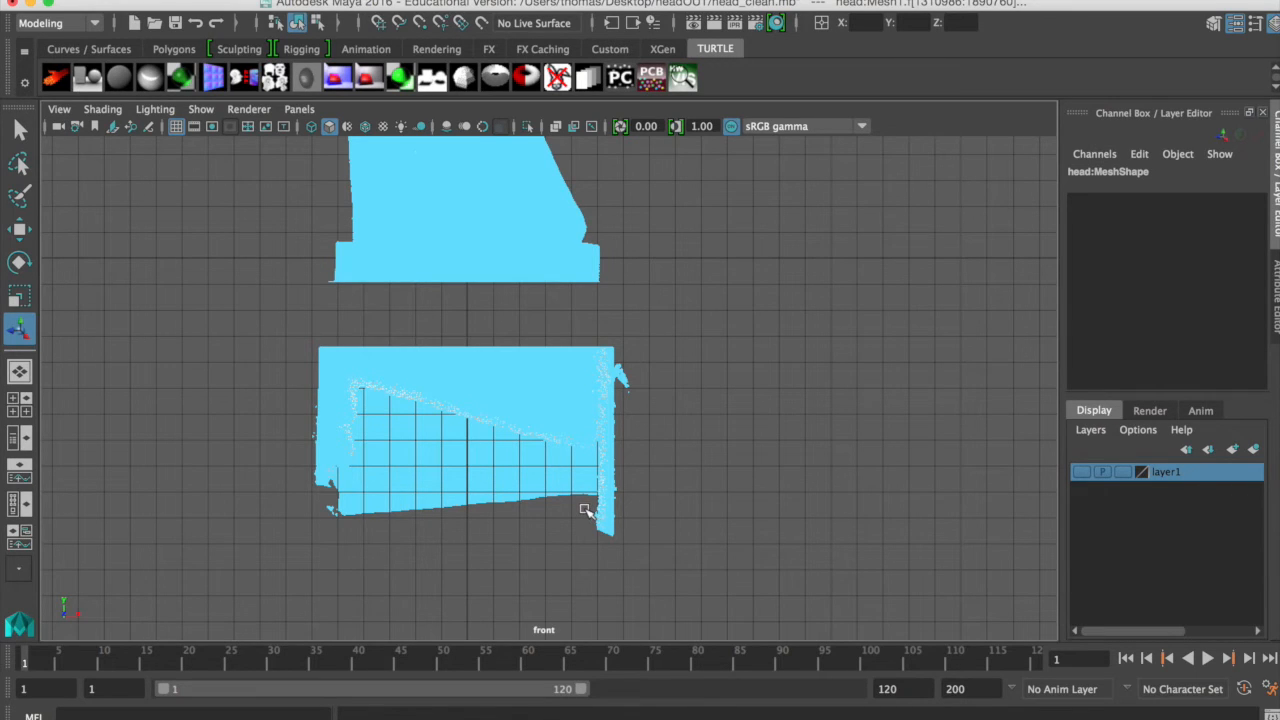
pyautogui.press('Delete')
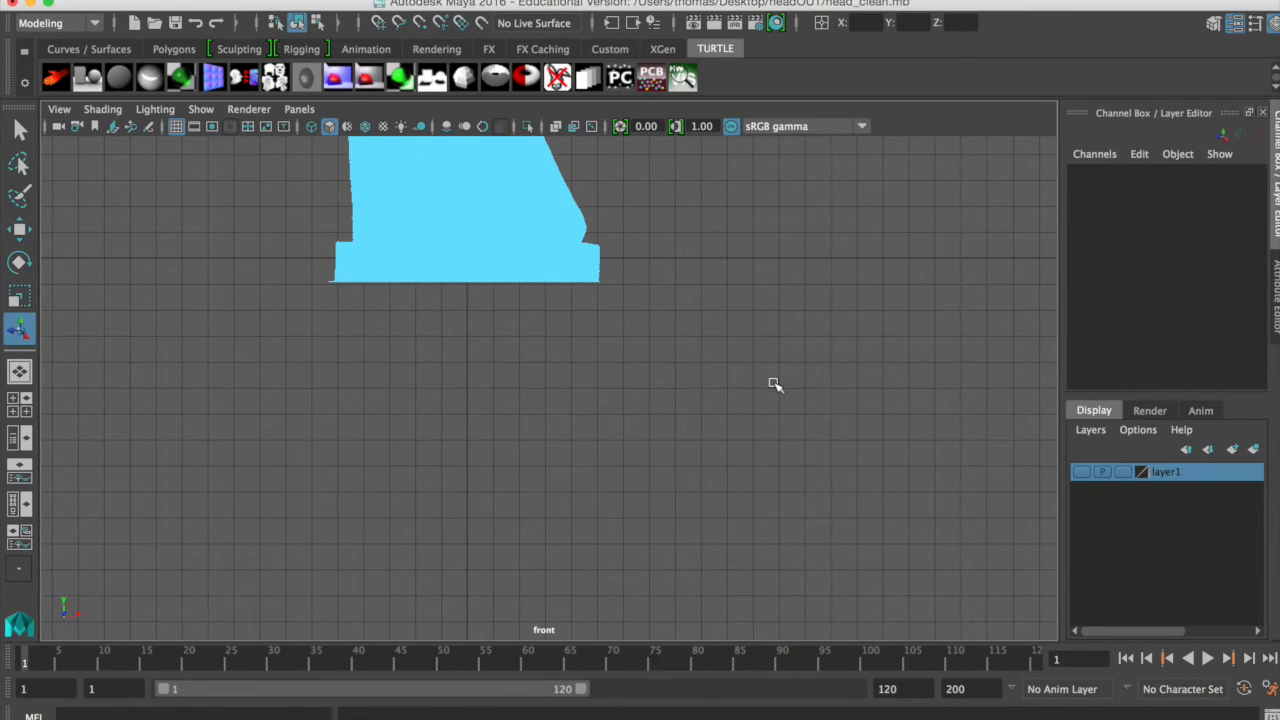
pyautogui.press('space')
pyautogui.press('space')
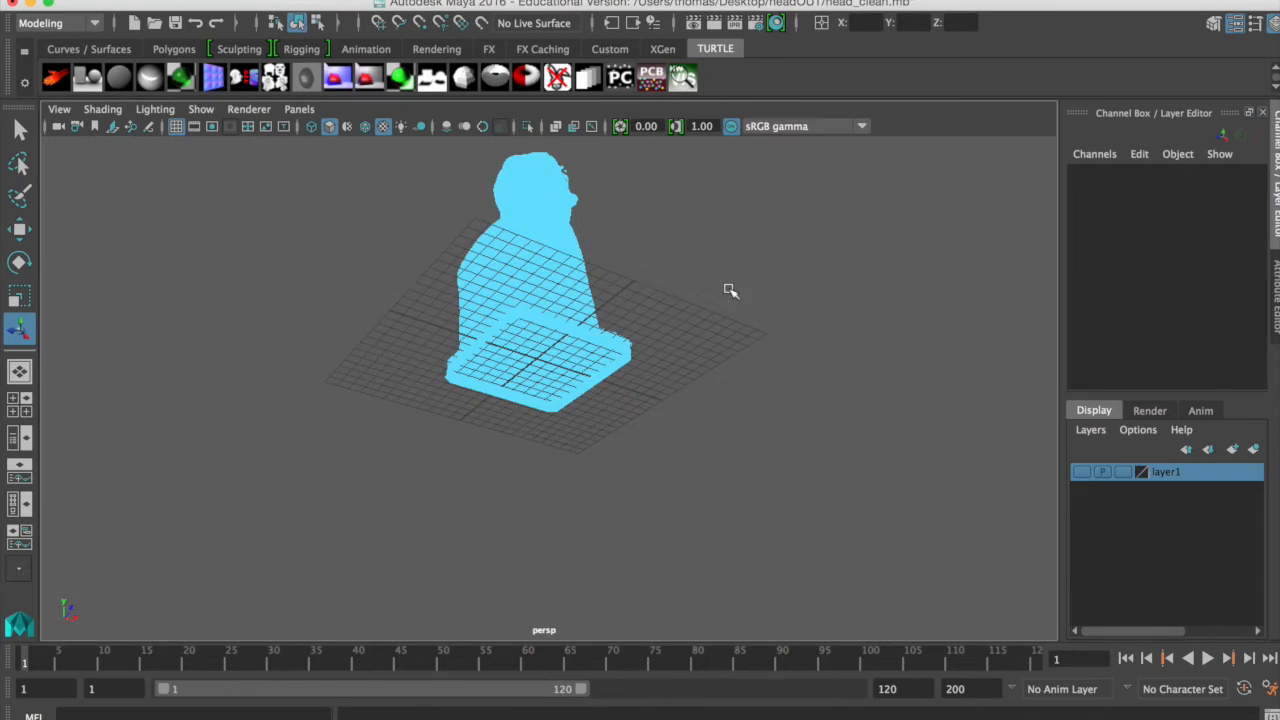
pyautogui.keyDown('alt'); pyautogui.moveTo(685, 344); pyautogui.dragTo(477, 351); pyautogui.keyUp('alt')
pyautogui.moveTo(476, 264); pyautogui.dragTo(557, 240, button='right')
# Examine the bust from the front and the open hole in the top of its head.
pyautogui.keyDown('alt'); pyautogui.moveTo(591, 323); pyautogui.dragTo(588, 418); pyautogui.keyUp('alt')
pyautogui.keyDown('alt'); pyautogui.moveTo(455, 449); pyautogui.dragTo(672, 450, button='right'); pyautogui.keyUp('alt')
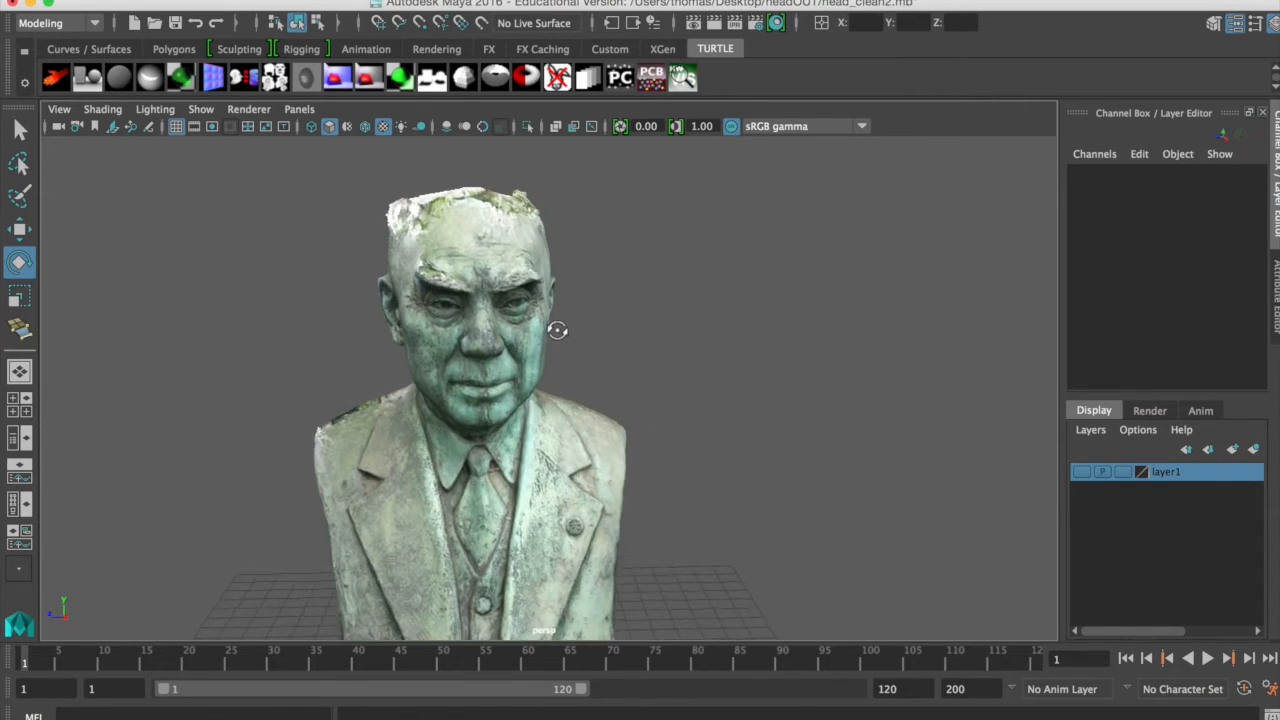
pyautogui.keyDown('alt'); pyautogui.moveTo(557, 330); pyautogui.dragTo(275, 367); pyautogui.keyUp('alt')
pyautogui.keyDown('alt'); pyautogui.moveTo(275, 367); pyautogui.dragTo(532, 207, button='right'); pyautogui.keyUp('alt')
pyautogui.keyDown('alt'); pyautogui.moveTo(532, 207); pyautogui.dragTo(578, 338); pyautogui.keyUp('alt')
pyautogui.keyDown('alt'); pyautogui.moveTo(447, 326); pyautogui.dragTo(525, 335, button='right'); pyautogui.keyUp('alt')
pyautogui.keyDown('alt'); pyautogui.moveTo(440, 292); pyautogui.dragTo(480, 322); pyautogui.keyUp('alt')
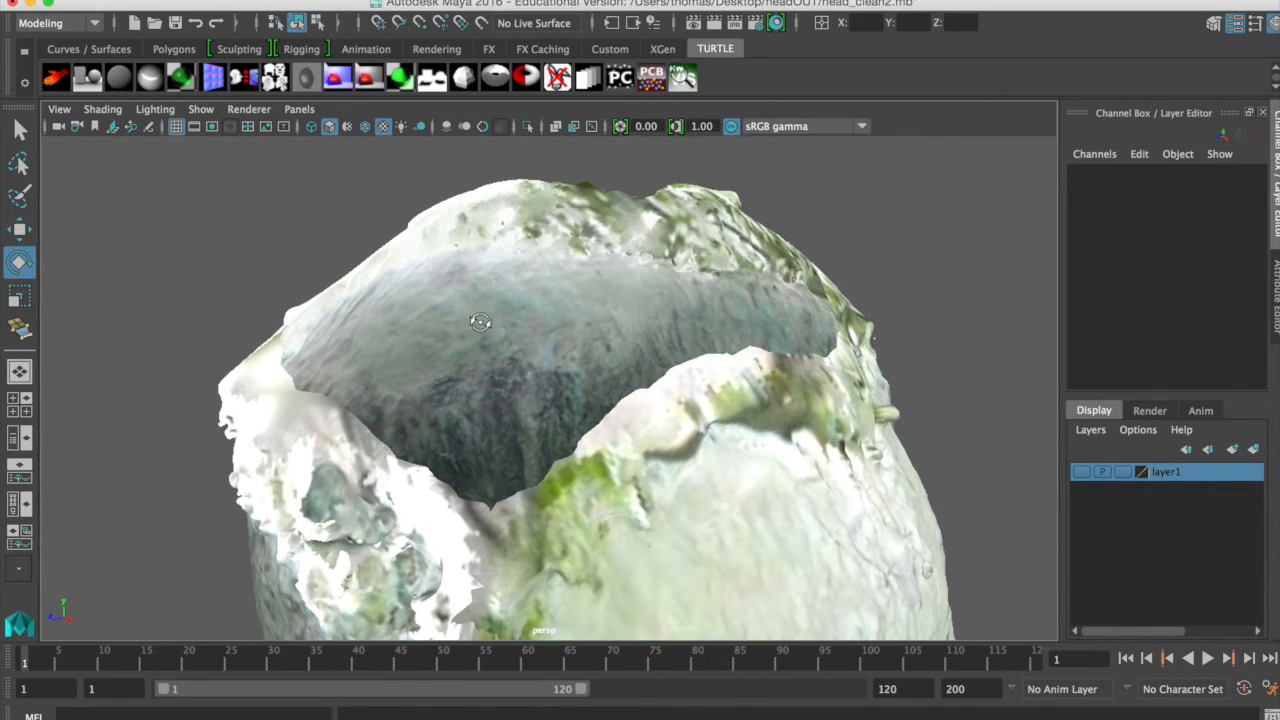
# Switch the bust to edge mode and select the border edges around the open hole in the head.
pyautogui.click(616, 420)
pyautogui.keyDown('alt'); pyautogui.moveTo(616, 420); pyautogui.dragTo(757, 455, button='right'); pyautogui.keyUp('alt')
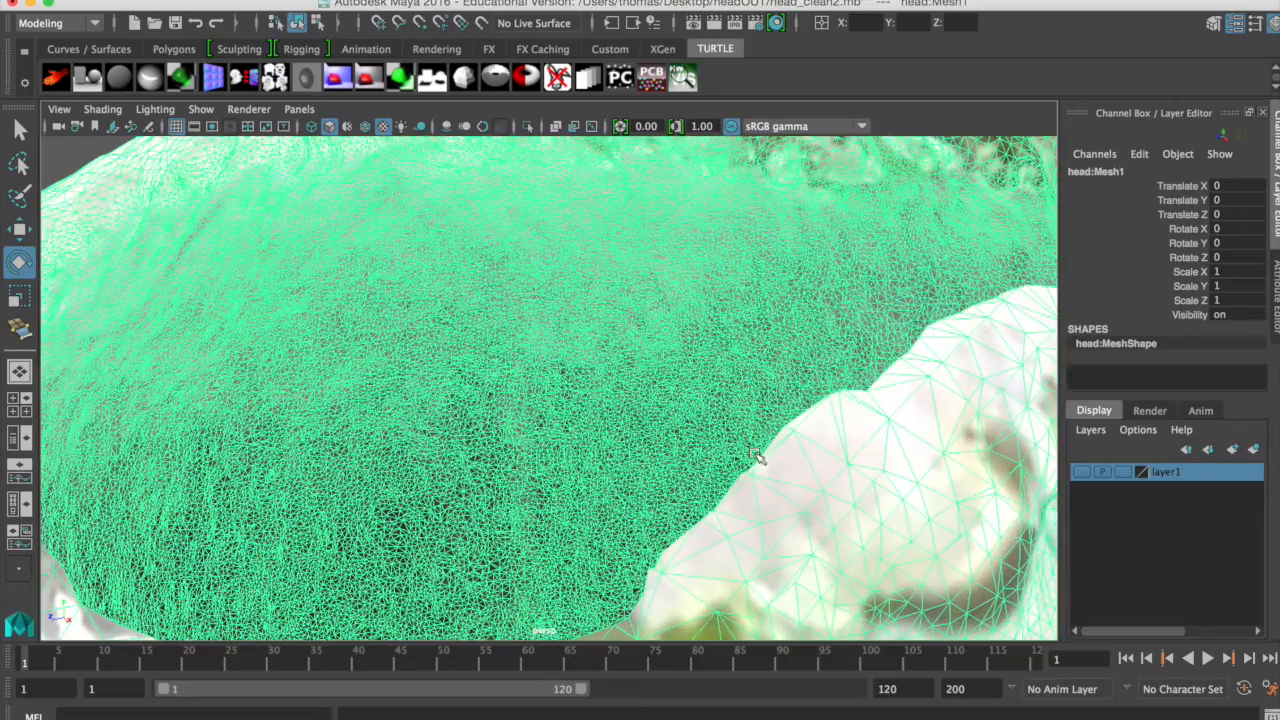
pyautogui.keyDown('alt'); pyautogui.moveTo(651, 466); pyautogui.dragTo(361, 359); pyautogui.keyUp('alt')
pyautogui.keyDown('alt'); pyautogui.moveTo(361, 359); pyautogui.dragTo(459, 309, button='right'); pyautogui.keyUp('alt')
pyautogui.keyDown('alt'); pyautogui.moveTo(518, 222); pyautogui.dragTo(553, 258); pyautogui.keyUp('alt')
pyautogui.rightClick(570, 168)
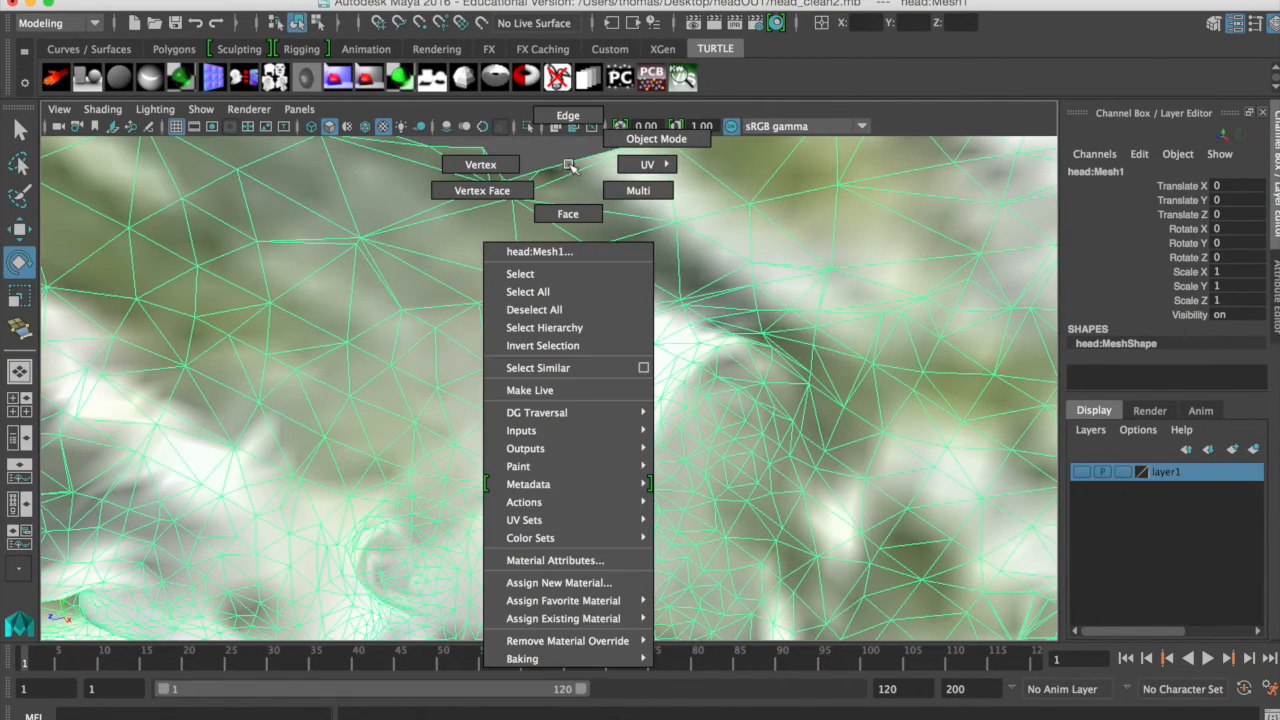
pyautogui.moveTo(570, 165); pyautogui.dragTo(570, 150, button='right')
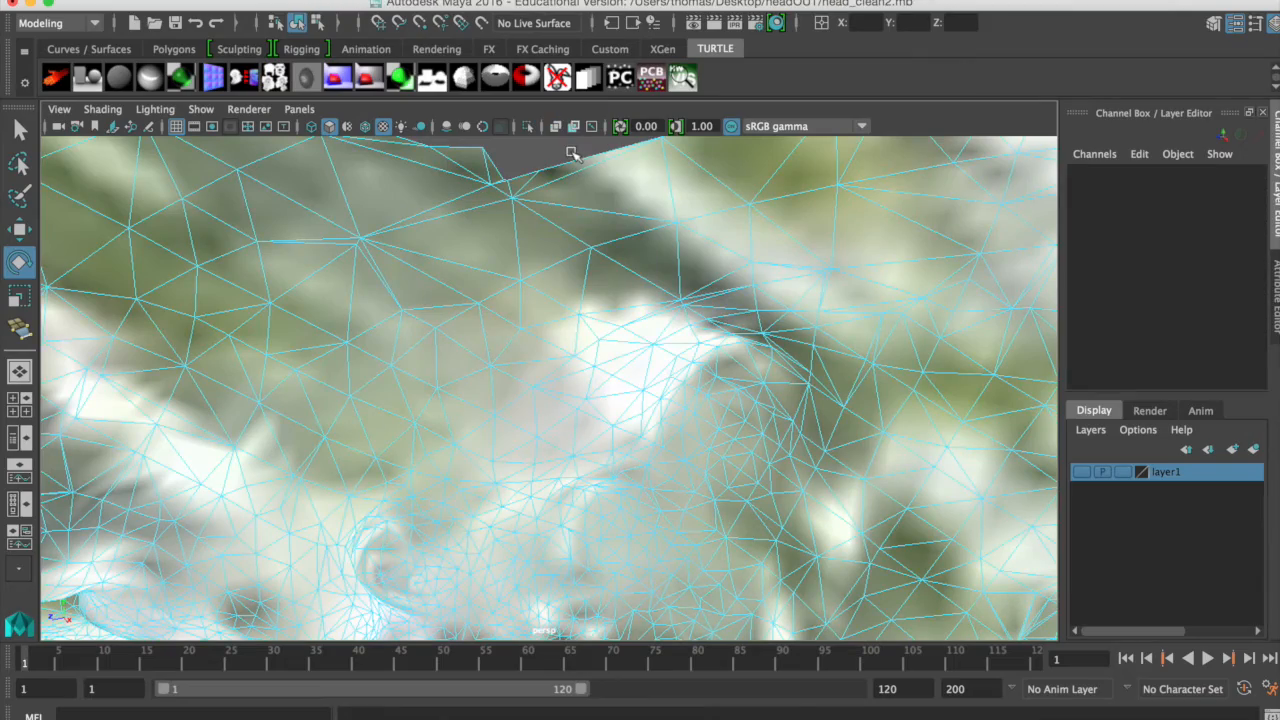
pyautogui.click(577, 162)
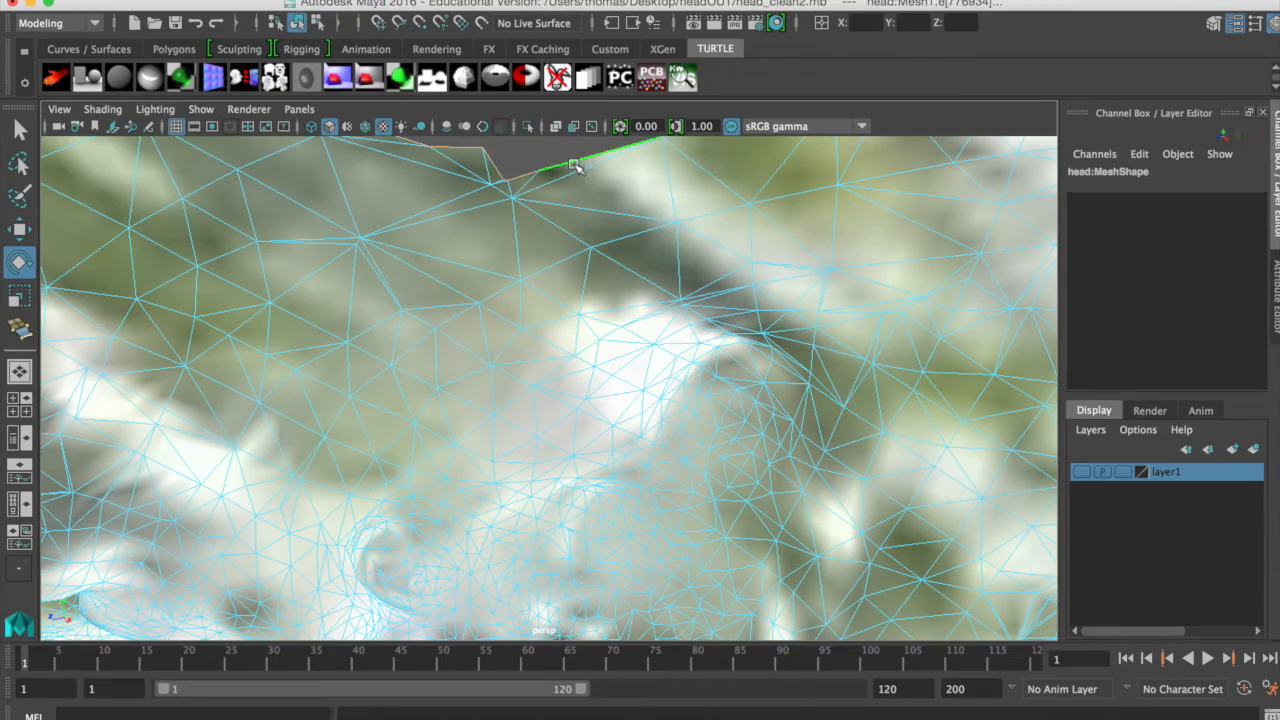
pyautogui.press('f')
pyautogui.keyDown('alt'); pyautogui.moveTo(572, 309); pyautogui.dragTo(497, 300, button='right'); pyautogui.keyUp('alt')
pyautogui.keyDown('alt'); pyautogui.moveTo(502, 290); pyautogui.dragTo(537, 164, button='middle'); pyautogui.keyUp('alt')
pyautogui.keyDown('alt'); pyautogui.moveTo(593, 281); pyautogui.dragTo(528, 241, button='right'); pyautogui.keyUp('alt')
# Extrude the hole's border edges and scale them inward until they converge near the centre of the opening.
pyautogui.keyDown('shift'); pyautogui.rightClick(514, 190); pyautogui.keyUp('shift')
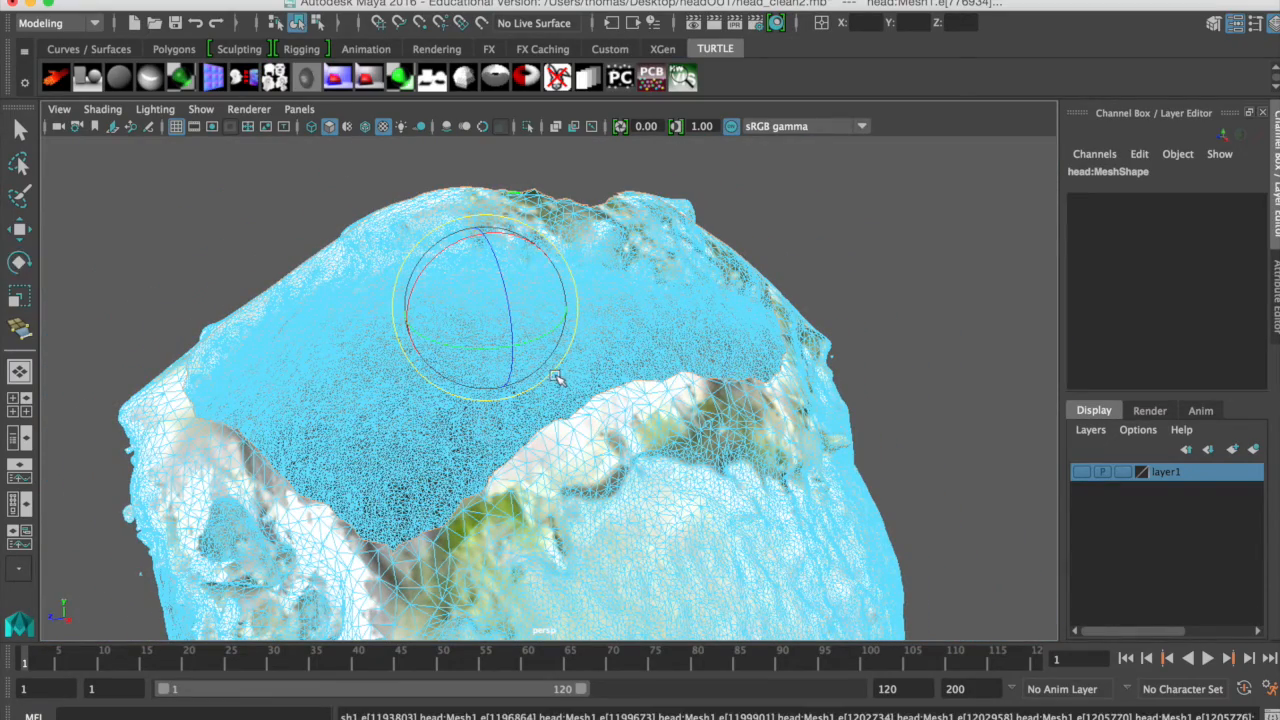
pyautogui.press('r')
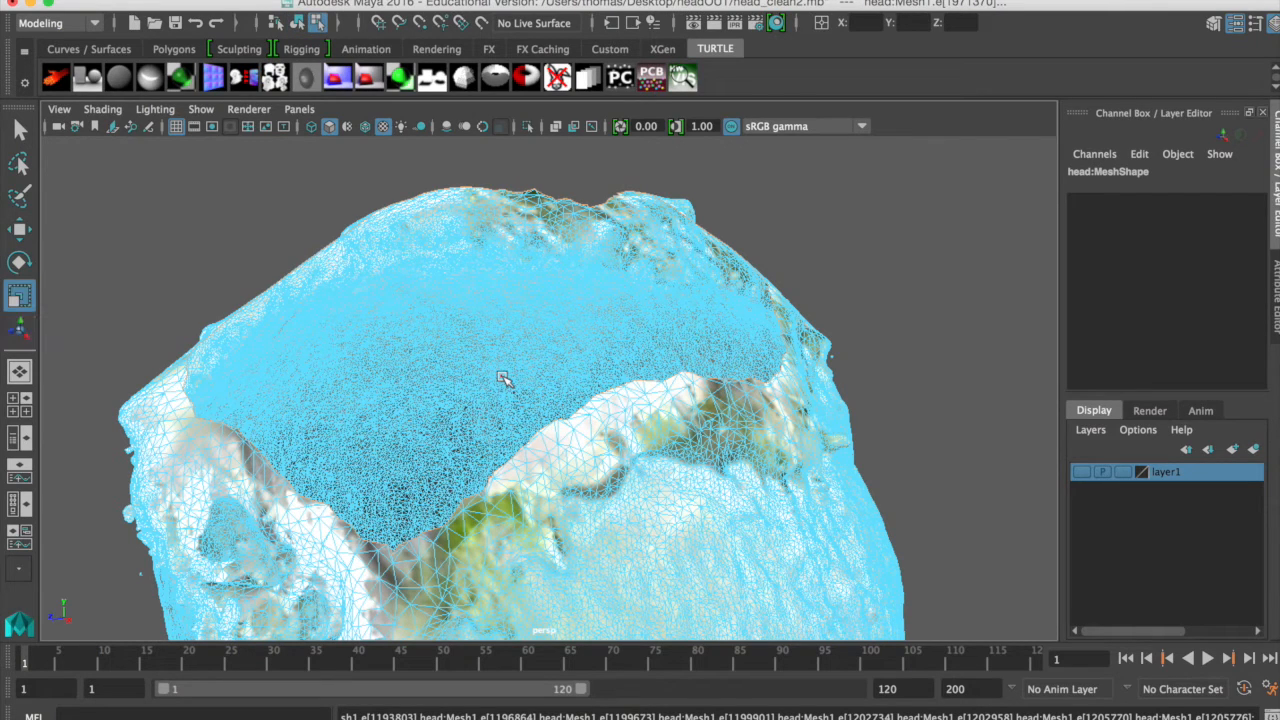
pyautogui.moveTo(455, 320); pyautogui.dragTo(336, 360, button='middle')
pyautogui.moveTo(408, 331); pyautogui.dragTo(472, 316, button='middle')
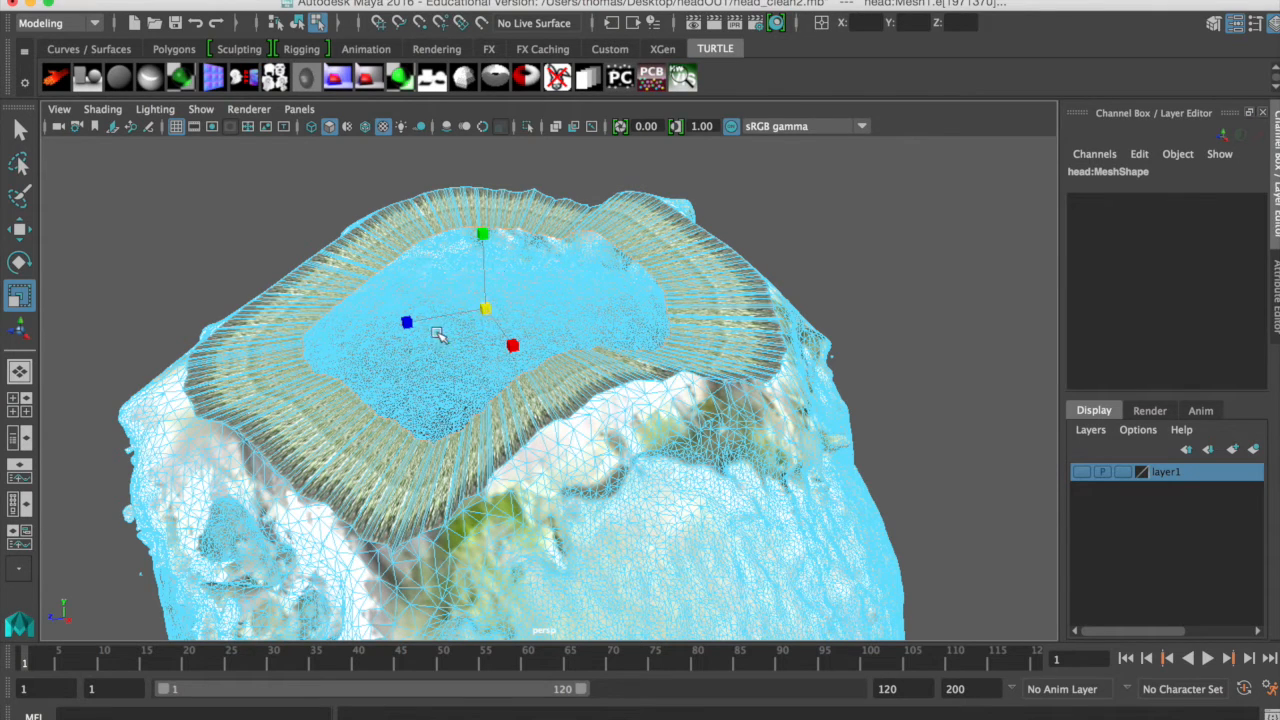
pyautogui.moveTo(410, 345); pyautogui.dragTo(271, 386, button='middle')
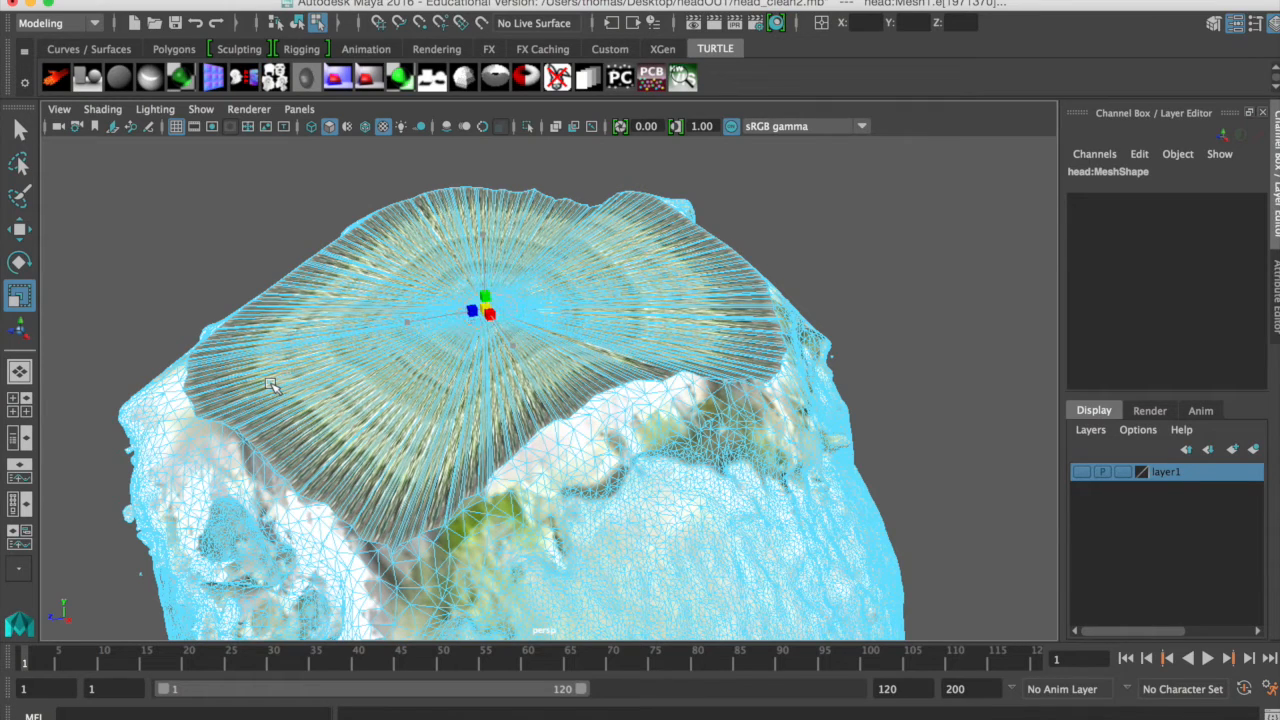
# Move the converged edges upward to raise the new cap into a low peak above the head.
pyautogui.press('w')
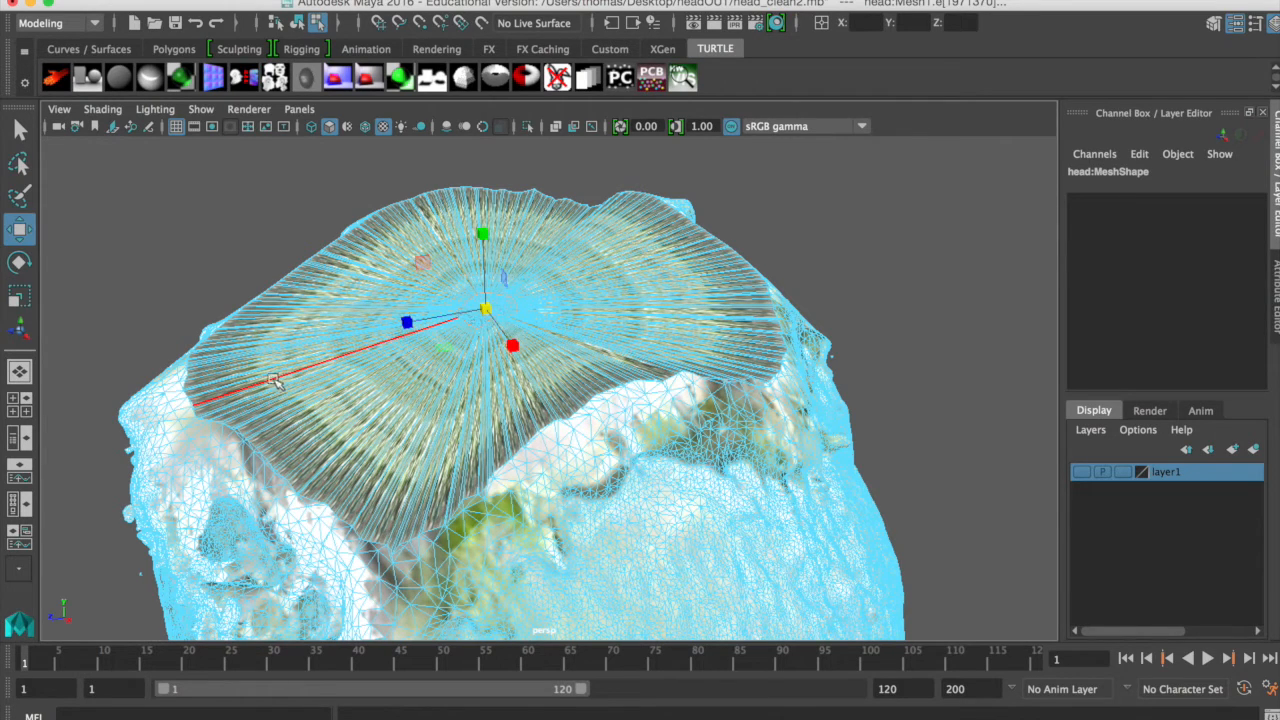
pyautogui.moveTo(483, 230); pyautogui.dragTo(467, 144, button='middle')
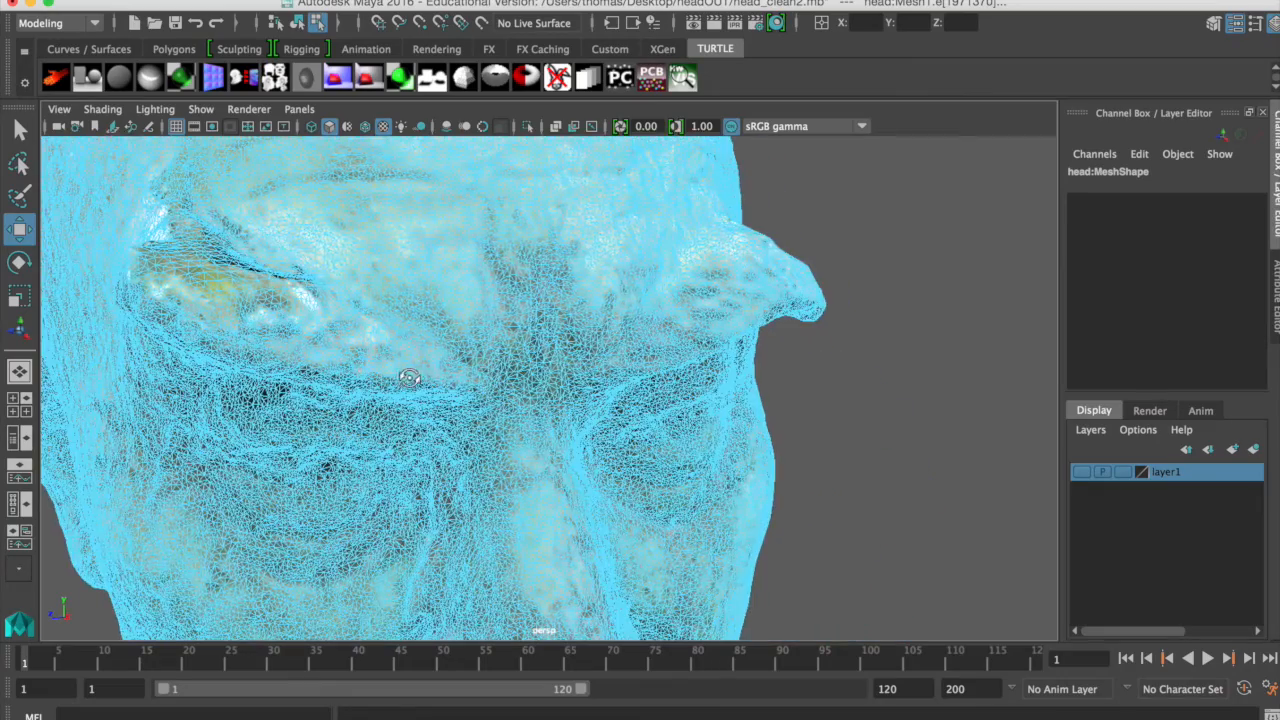
pyautogui.keyDown('alt'); pyautogui.moveTo(492, 308); pyautogui.dragTo(580, 477); pyautogui.keyUp('alt')
# In the side view, select the ring of vertices at the cap's peak and merge them into one central vertex.
pyautogui.press('space')
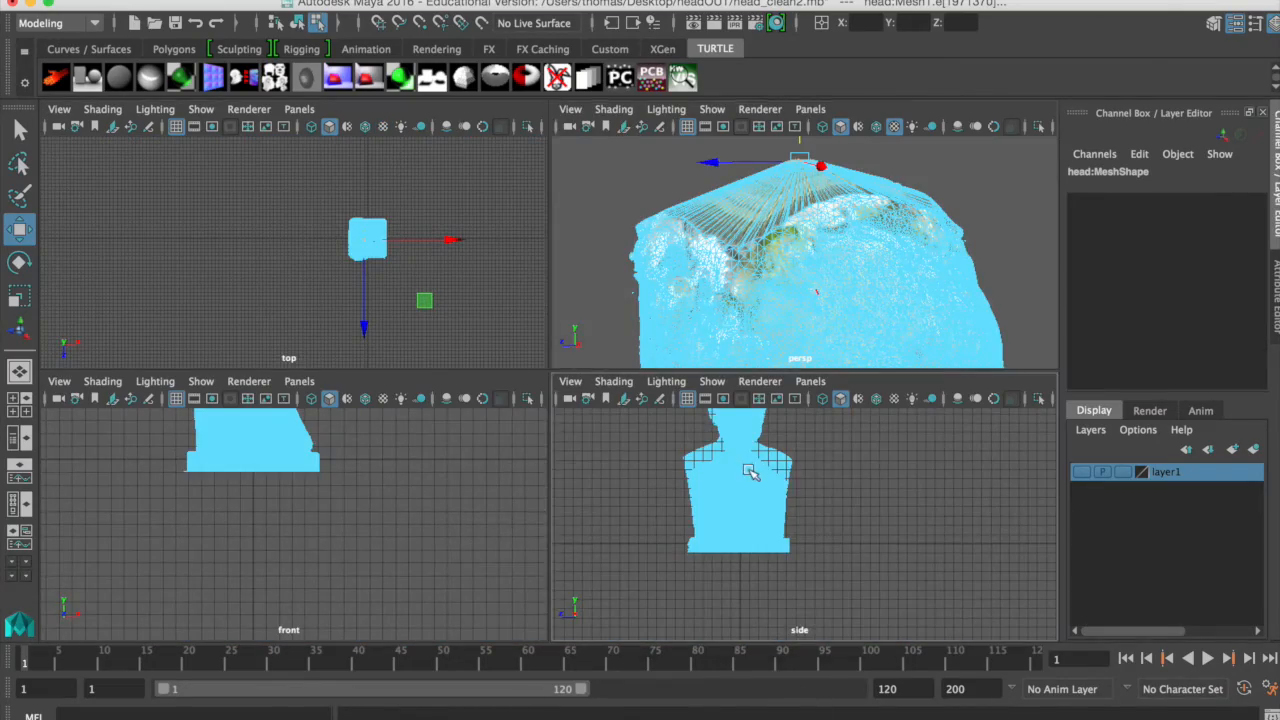
pyautogui.press('space')
pyautogui.press('f')
pyautogui.moveTo(531, 262); pyautogui.dragTo(455, 289, button='right')
pyautogui.moveTo(238, 266); pyautogui.dragTo(846, 491)
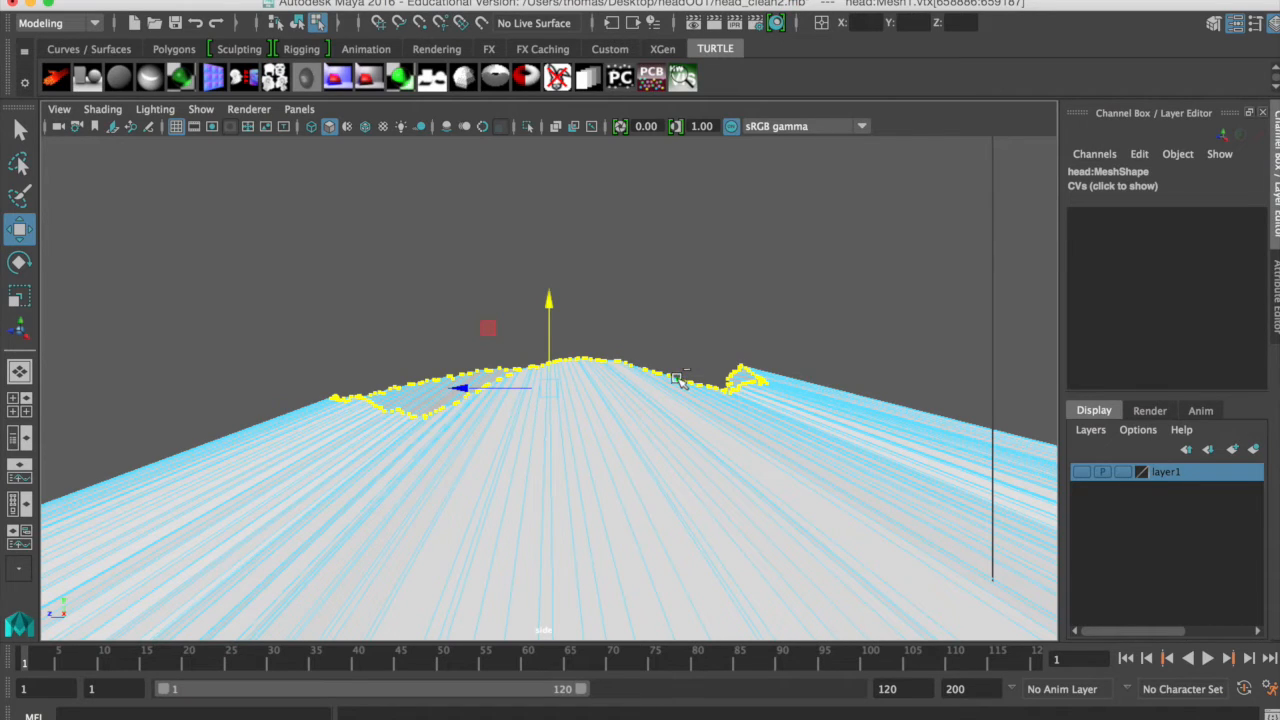
pyautogui.keyDown('shift'); pyautogui.rightClick(678, 380); pyautogui.keyUp('shift')
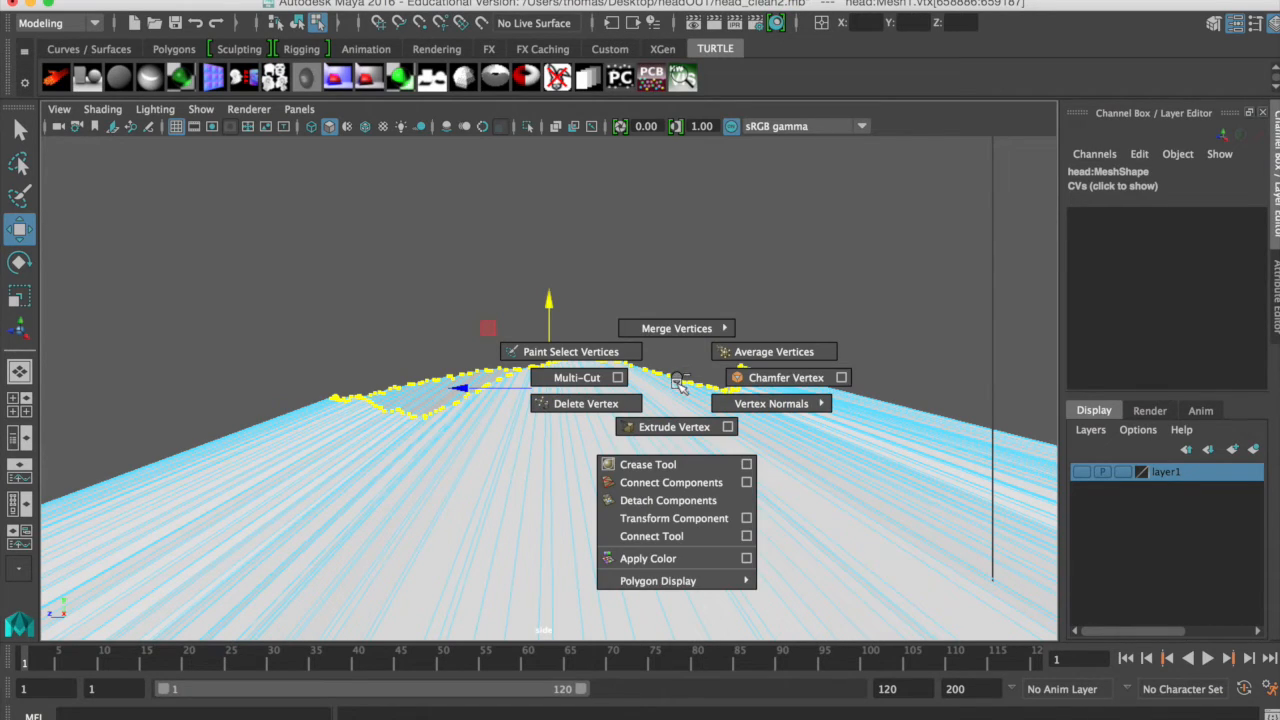
pyautogui.keyDown('shift'); pyautogui.moveTo(678, 383); pyautogui.dragTo(757, 302, button='right'); pyautogui.keyUp('shift')
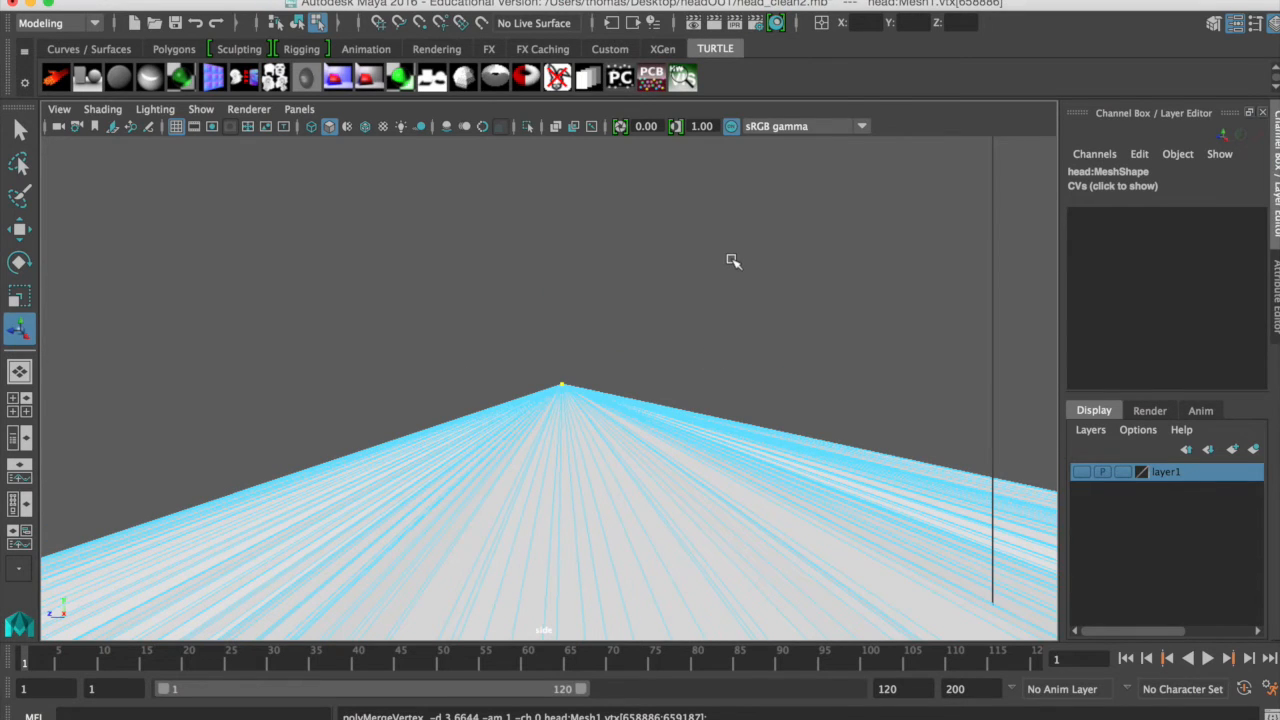
# Return the bust to object mode in the perspective view, deselect it, and inspect its trimmed pedestal.
pyautogui.press('space')
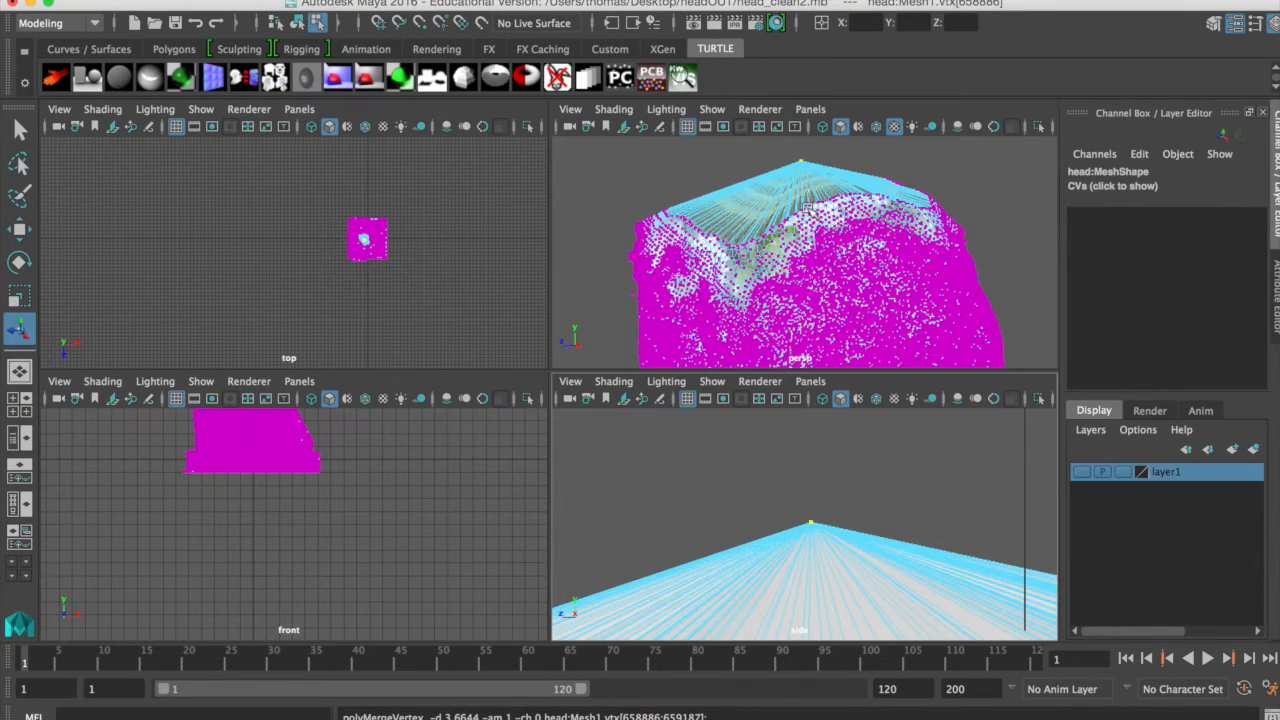
pyautogui.moveTo(808, 214)
pyautogui.mouseDown(button='right')
pyautogui.moveTo(848, 202)
pyautogui.moveTo(829, 222)
pyautogui.mouseUp(button='right')
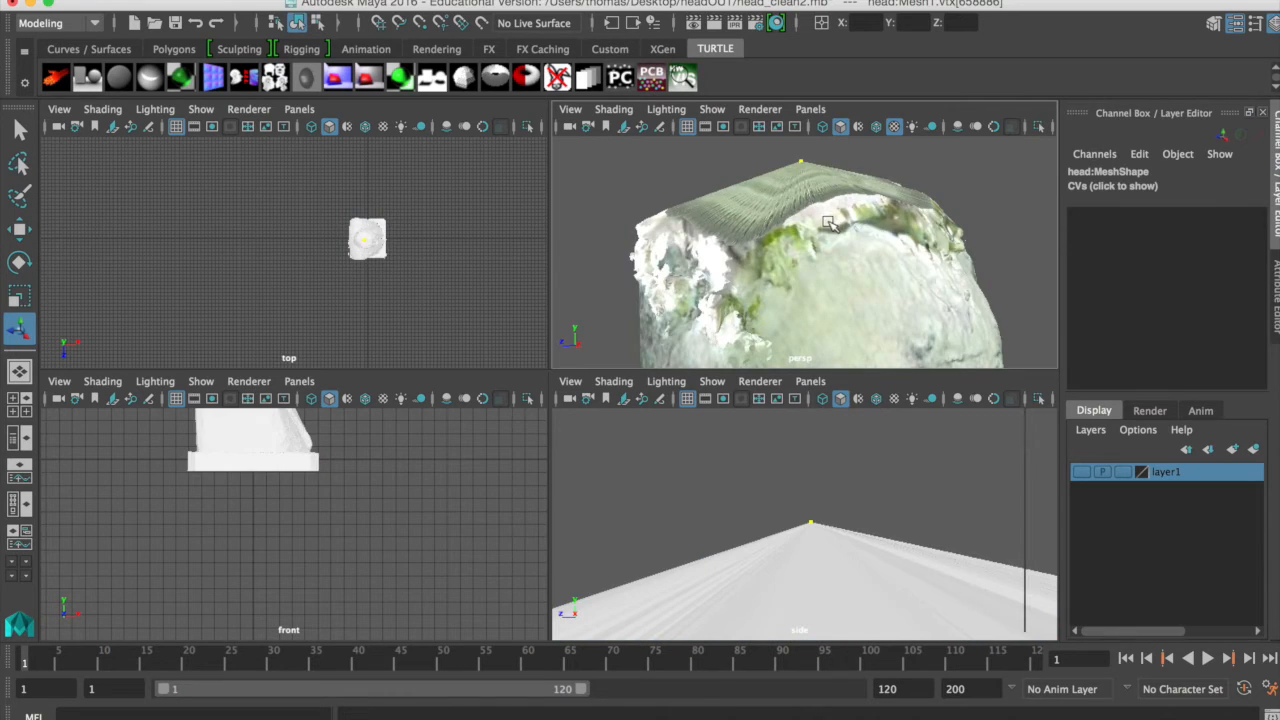
pyautogui.press('space')
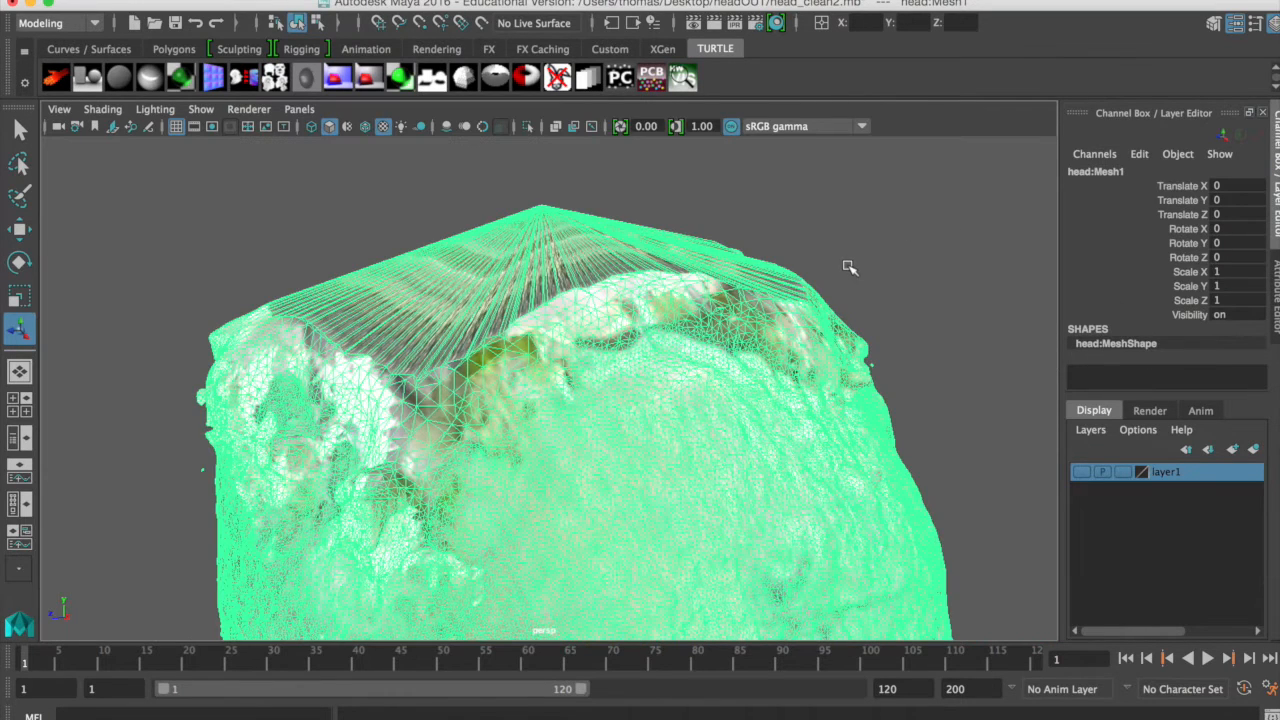
pyautogui.keyDown('alt'); pyautogui.moveTo(931, 378); pyautogui.dragTo(391, 346, button='right'); pyautogui.keyUp('alt')
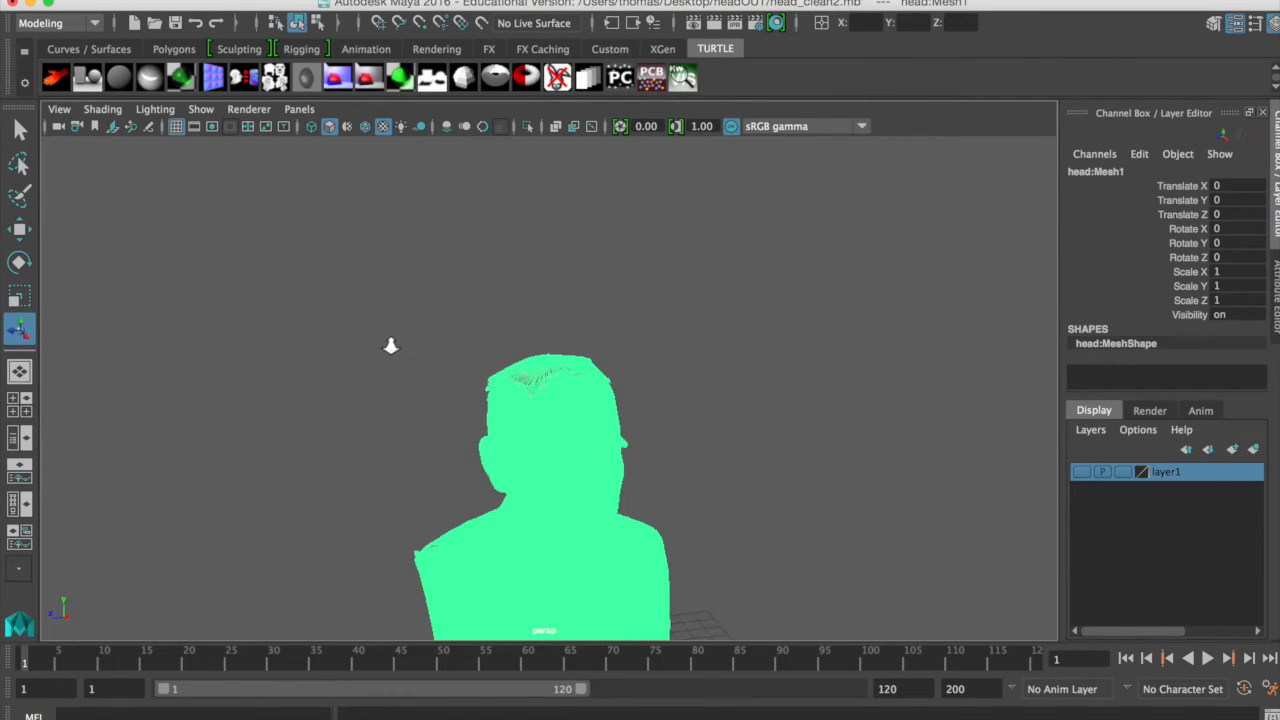
pyautogui.click(719, 435)
pyautogui.keyDown('alt'); pyautogui.moveTo(707, 465); pyautogui.dragTo(670, 336); pyautogui.keyUp('alt')
pyautogui.keyDown('alt'); pyautogui.moveTo(456, 398); pyautogui.dragTo(600, 415, button='right'); pyautogui.keyUp('alt')
pyautogui.keyDown('alt'); pyautogui.moveTo(600, 415); pyautogui.dragTo(535, 408); pyautogui.keyUp('alt')
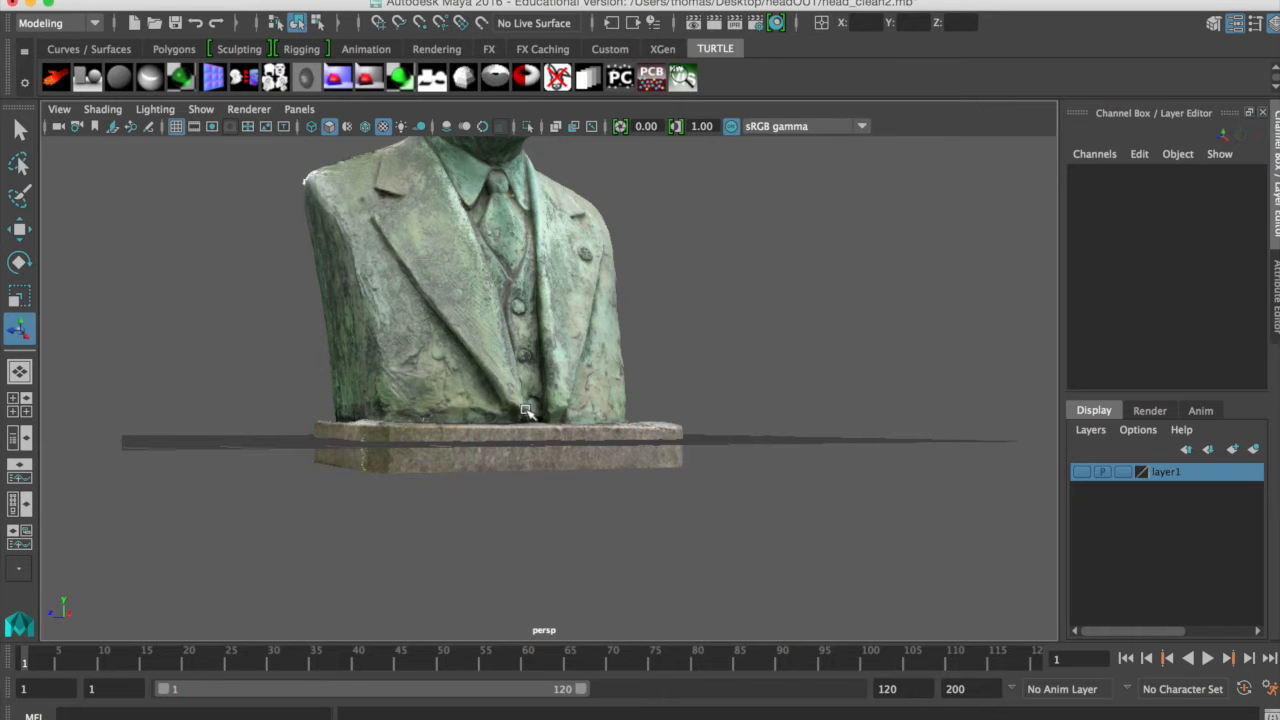
# Switch the bust to edge mode and select the open border loop along the pedestal's lower rim.
pyautogui.keyDown('alt'); pyautogui.moveTo(616, 382); pyautogui.dragTo(626, 246); pyautogui.keyUp('alt')
pyautogui.click(662, 318)
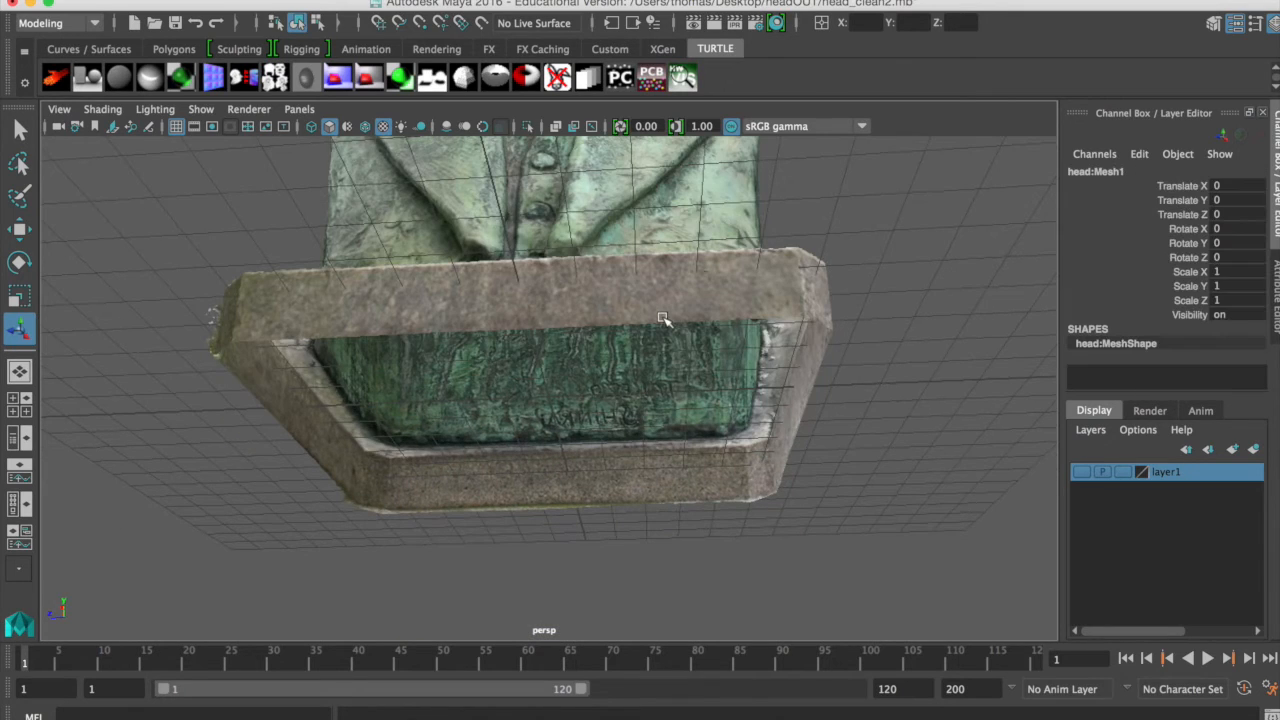
pyautogui.rightClick(650, 506)
pyautogui.moveTo(650, 506); pyautogui.dragTo(640, 216, button='right')
pyautogui.keyDown('alt'); pyautogui.moveTo(467, 508); pyautogui.dragTo(717, 587, button='right'); pyautogui.keyUp('alt')
pyautogui.keyDown('alt'); pyautogui.moveTo(717, 587); pyautogui.dragTo(662, 427, button='middle'); pyautogui.keyUp('alt')
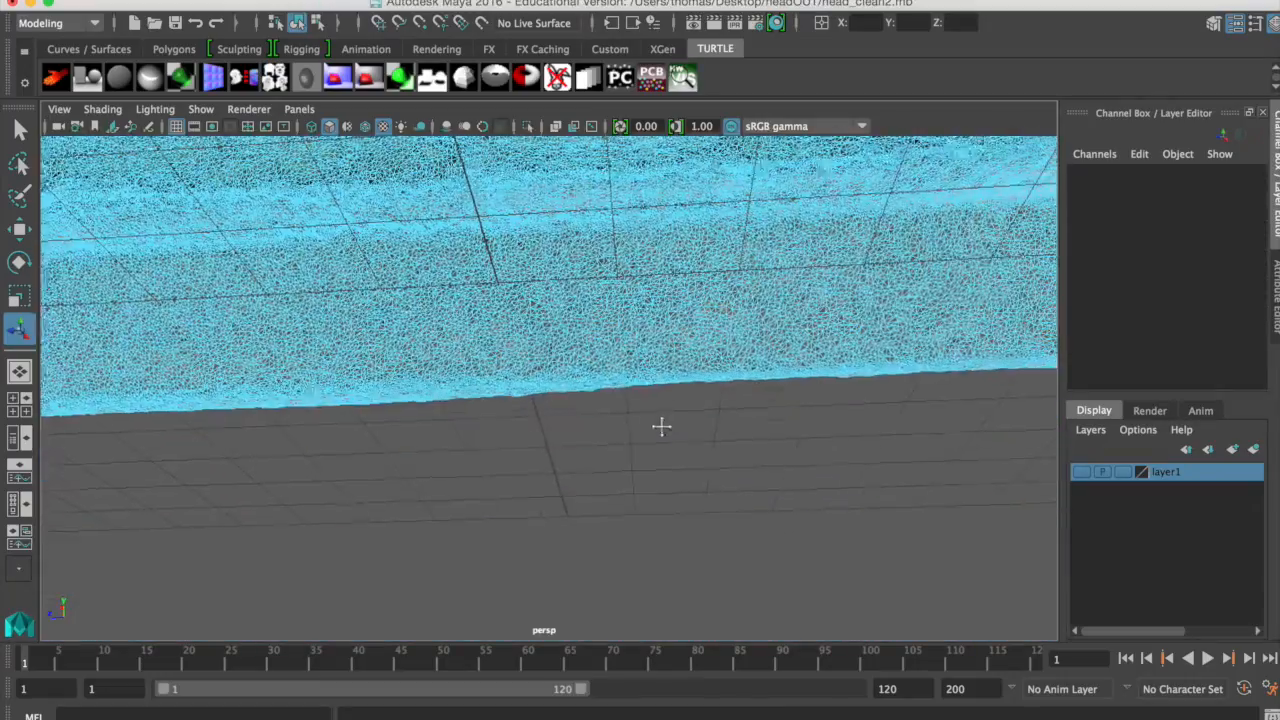
pyautogui.keyDown('alt'); pyautogui.moveTo(540, 443); pyautogui.dragTo(763, 503, button='right'); pyautogui.keyUp('alt')
pyautogui.click(776, 507)
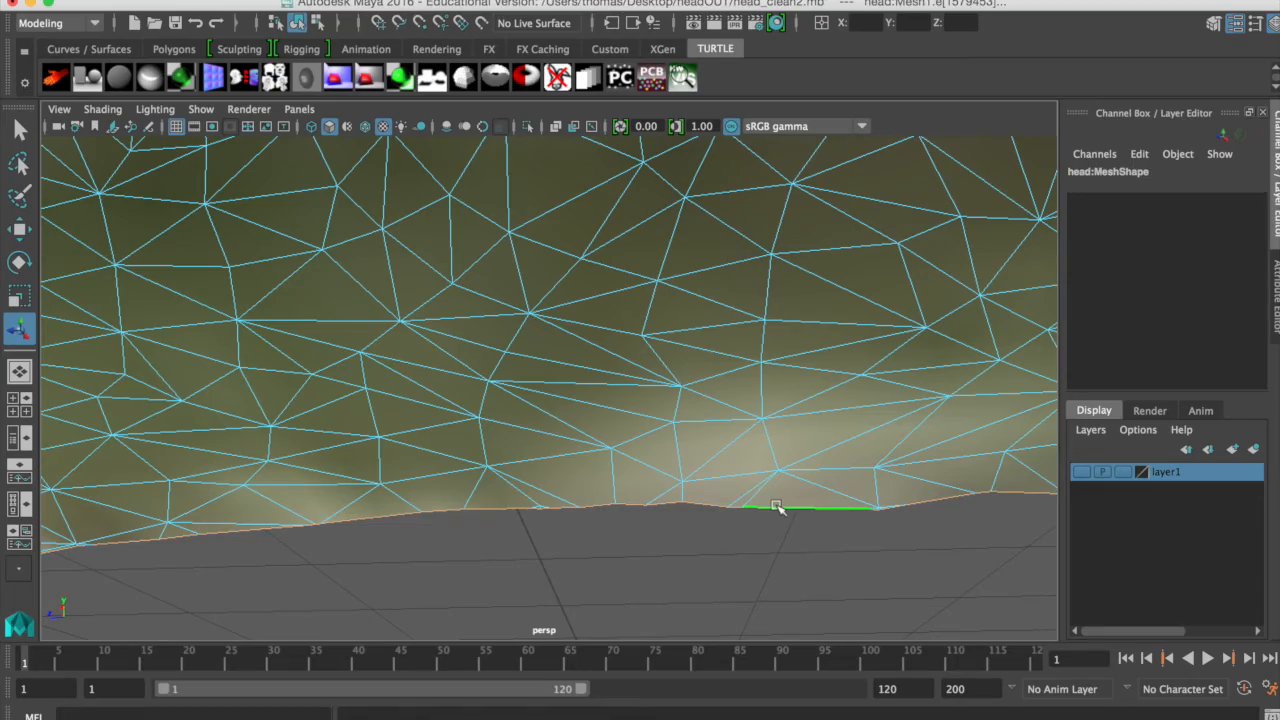
pyautogui.keyDown('alt'); pyautogui.moveTo(797, 546); pyautogui.dragTo(300, 474, button='right'); pyautogui.keyUp('alt')
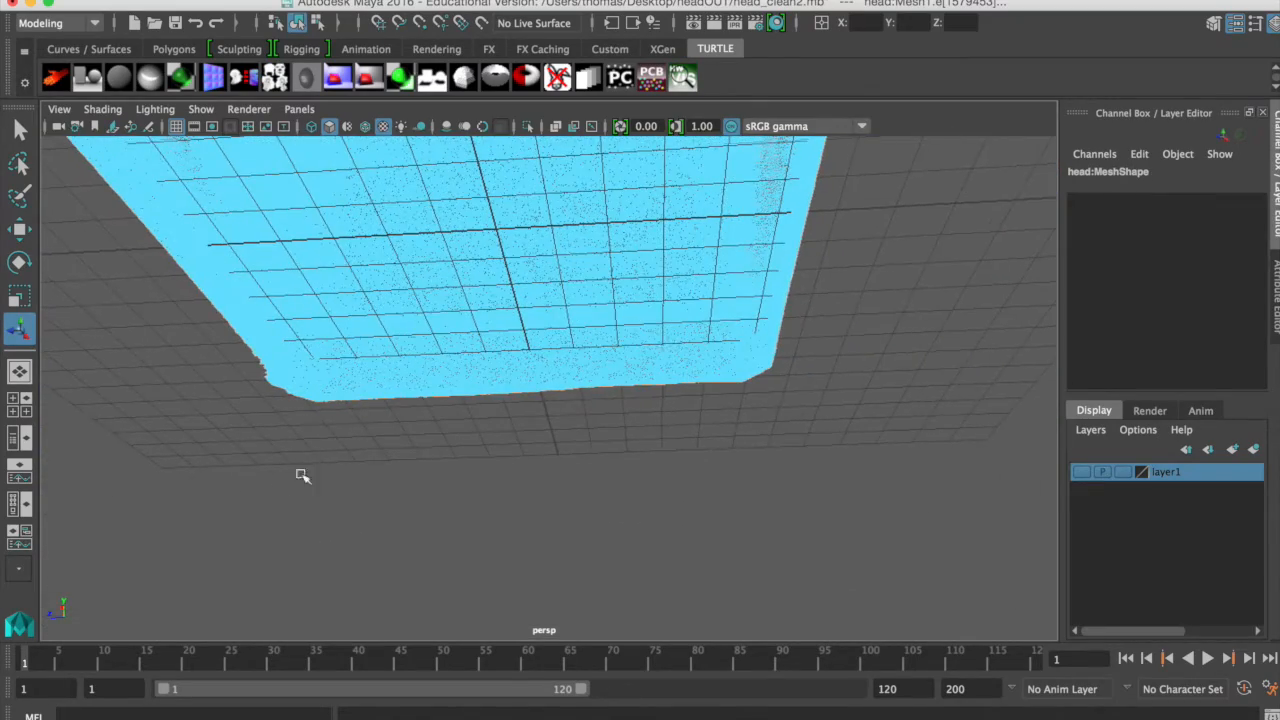
# Extrude the pedestal's lower border edges and scale them inward into a smaller ring around the opening's centre.
pyautogui.keyDown('shift'); pyautogui.rightClick(788, 302); pyautogui.keyUp('shift')
pyautogui.keyDown('shift'); pyautogui.moveTo(787, 300); pyautogui.dragTo(790, 351, button='right'); pyautogui.keyUp('shift')
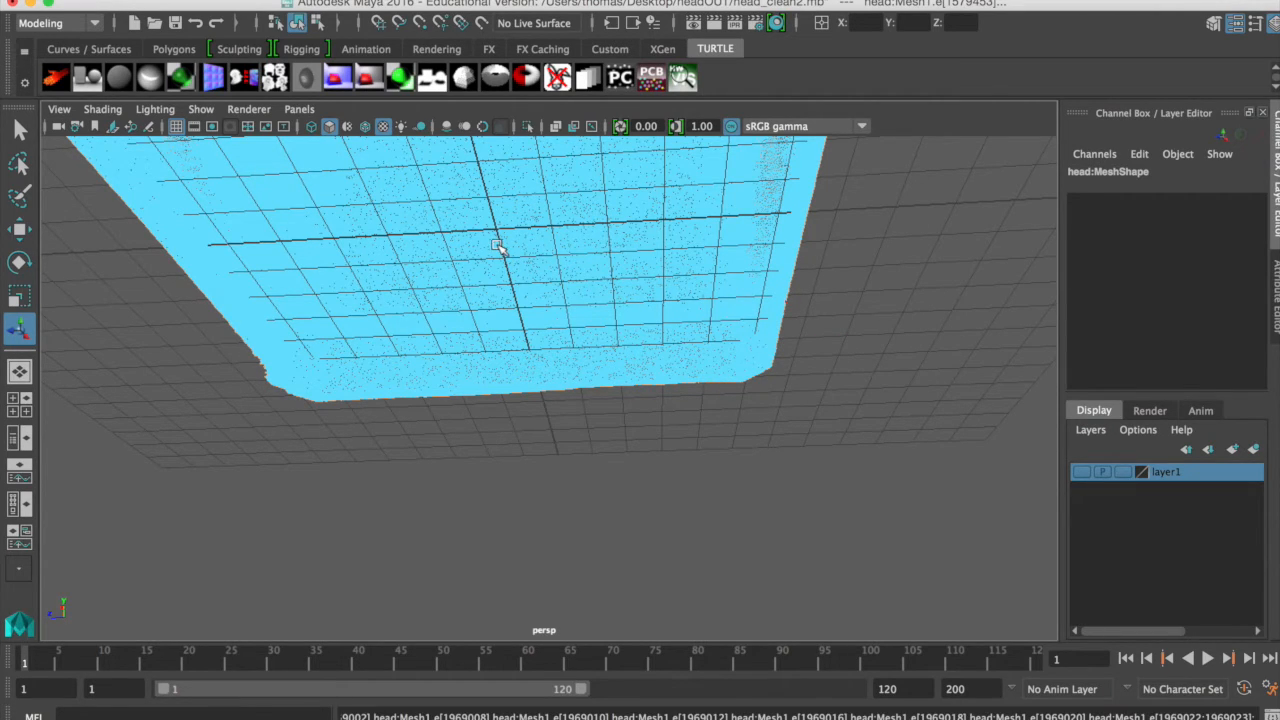
pyautogui.press('r')
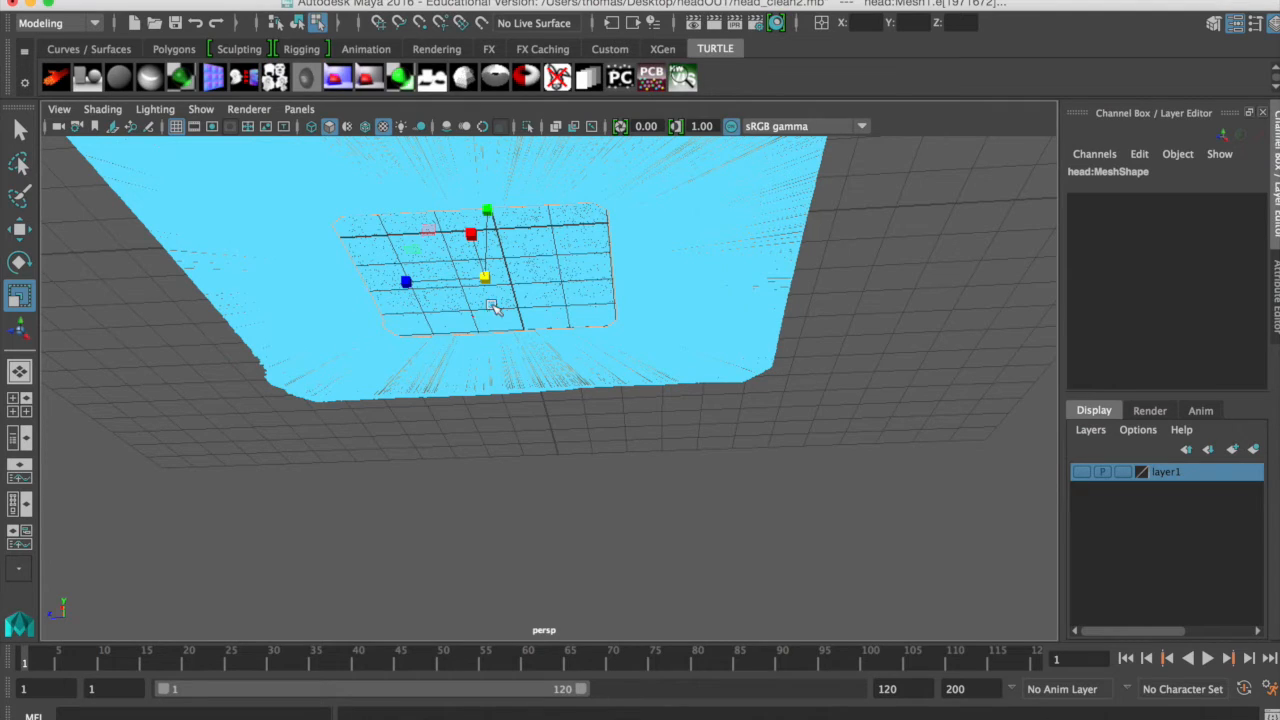
# Move the inner ring of edges straight down until it sits clearly below the pedestal's lower rim.
pyautogui.press('w')
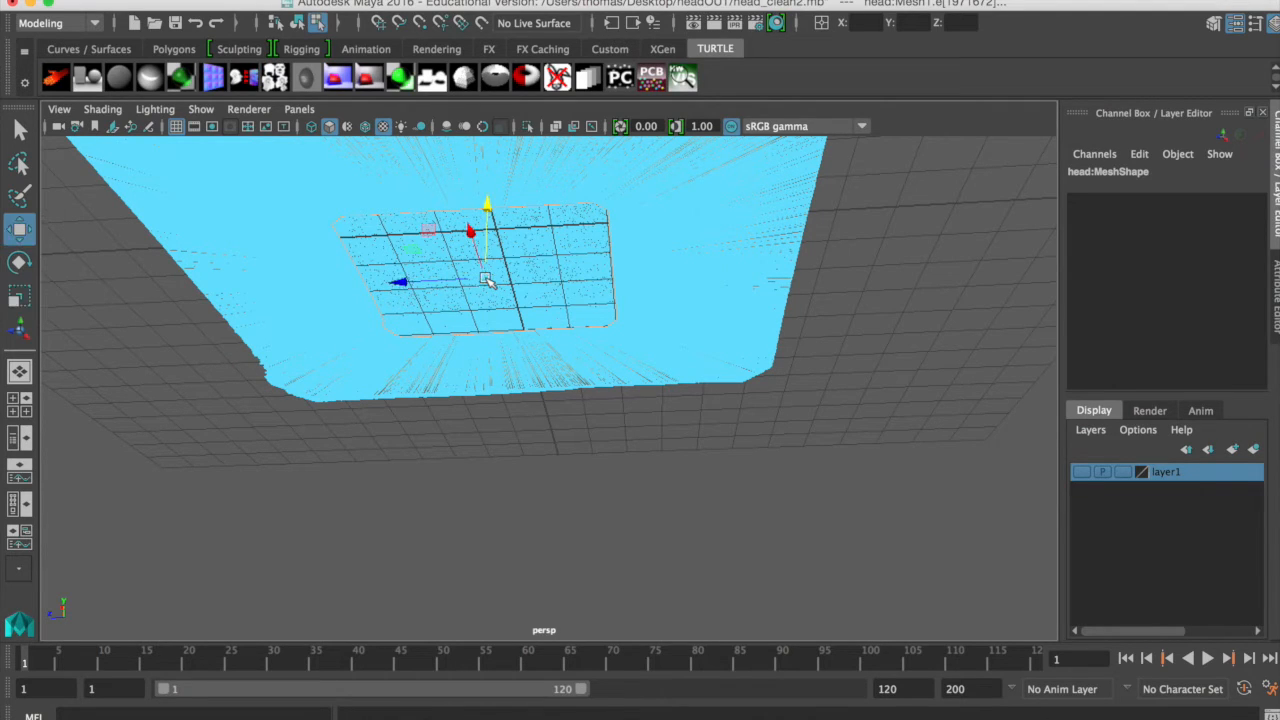
pyautogui.moveTo(486, 207); pyautogui.dragTo(490, 243)
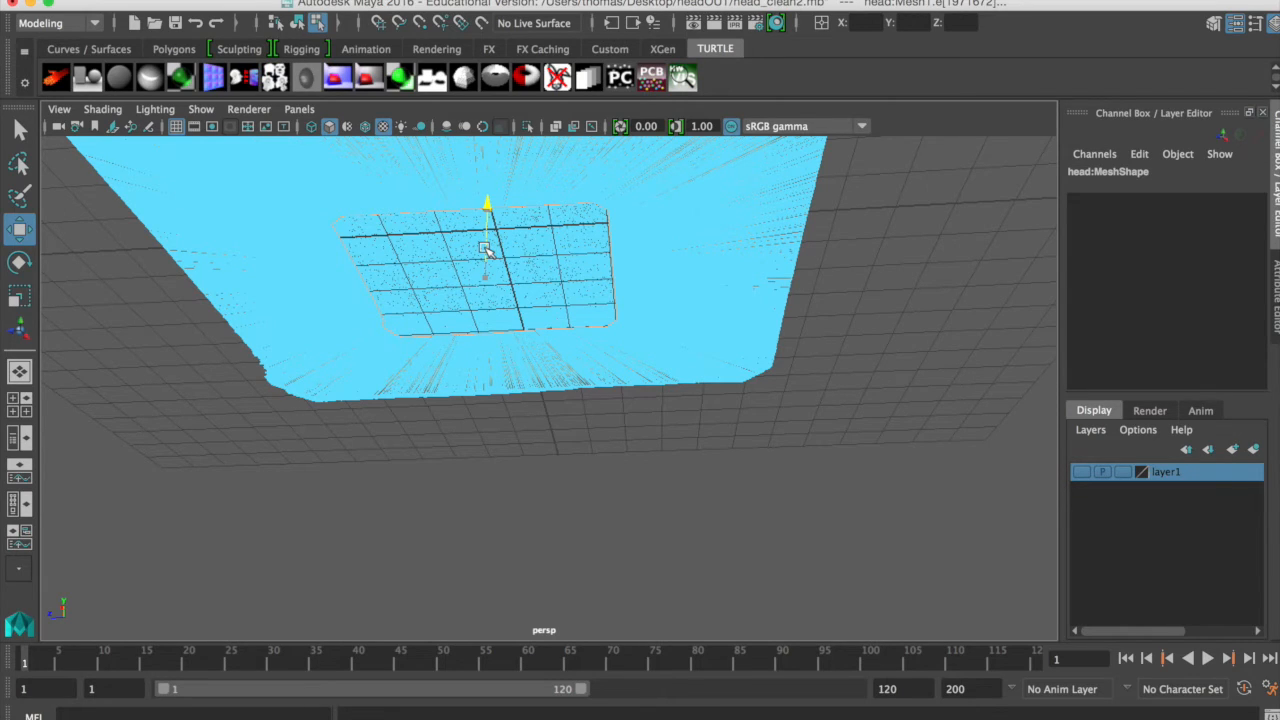
pyautogui.moveTo(485, 248); pyautogui.dragTo(482, 270)
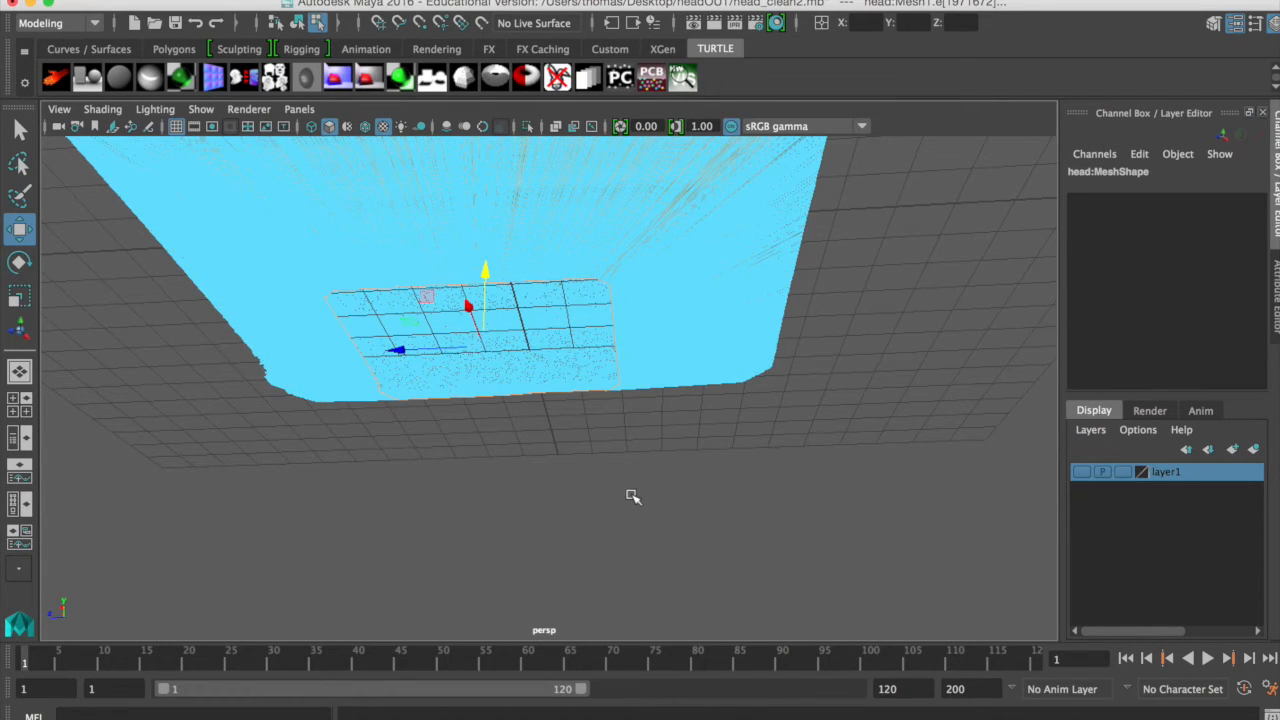
# In the front view, select the ring of vertices under the pedestal and merge them into one central vertex.
pyautogui.press('space')
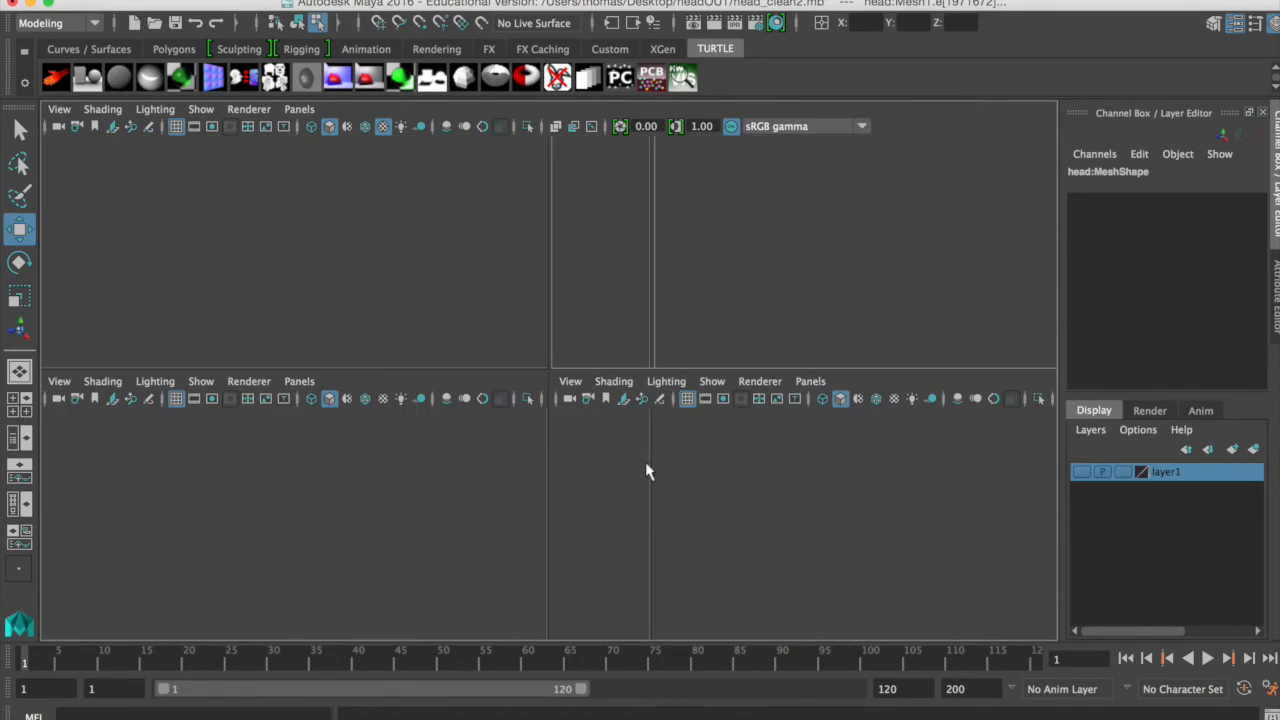
pyautogui.press('space')
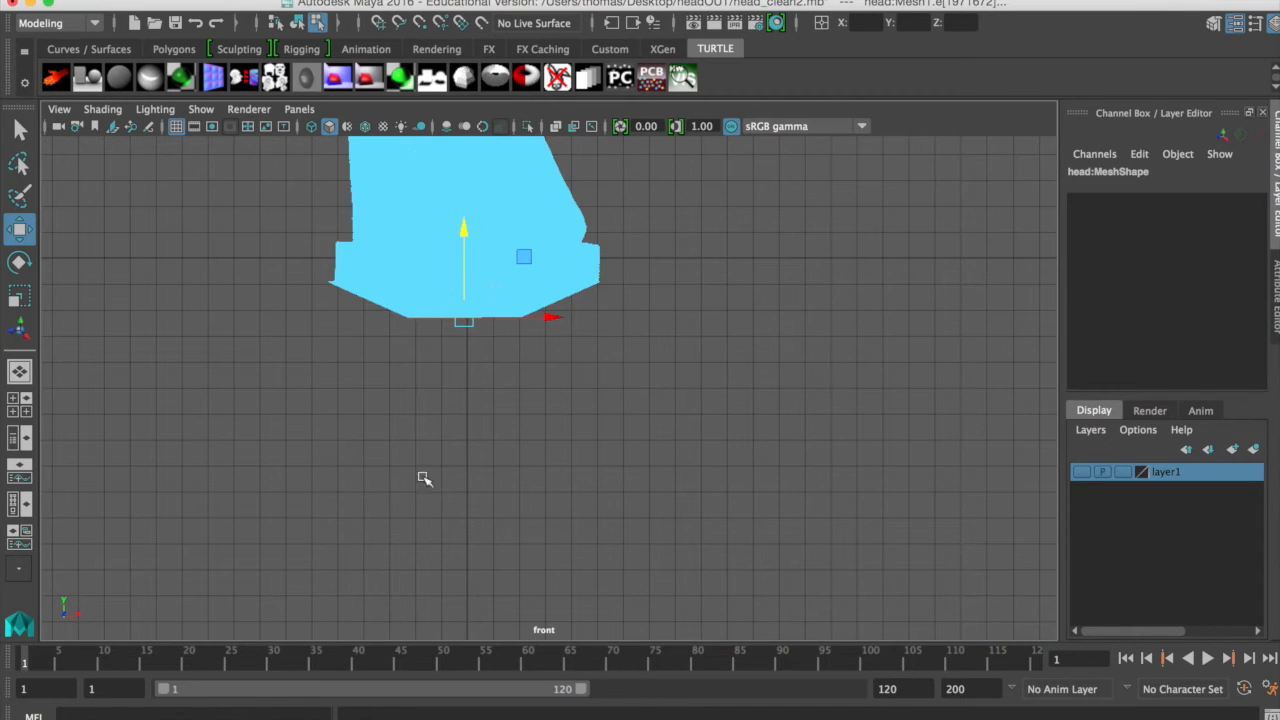
pyautogui.moveTo(528, 240); pyautogui.dragTo(288, 252, button='right')
pyautogui.moveTo(203, 246); pyautogui.dragTo(594, 363)
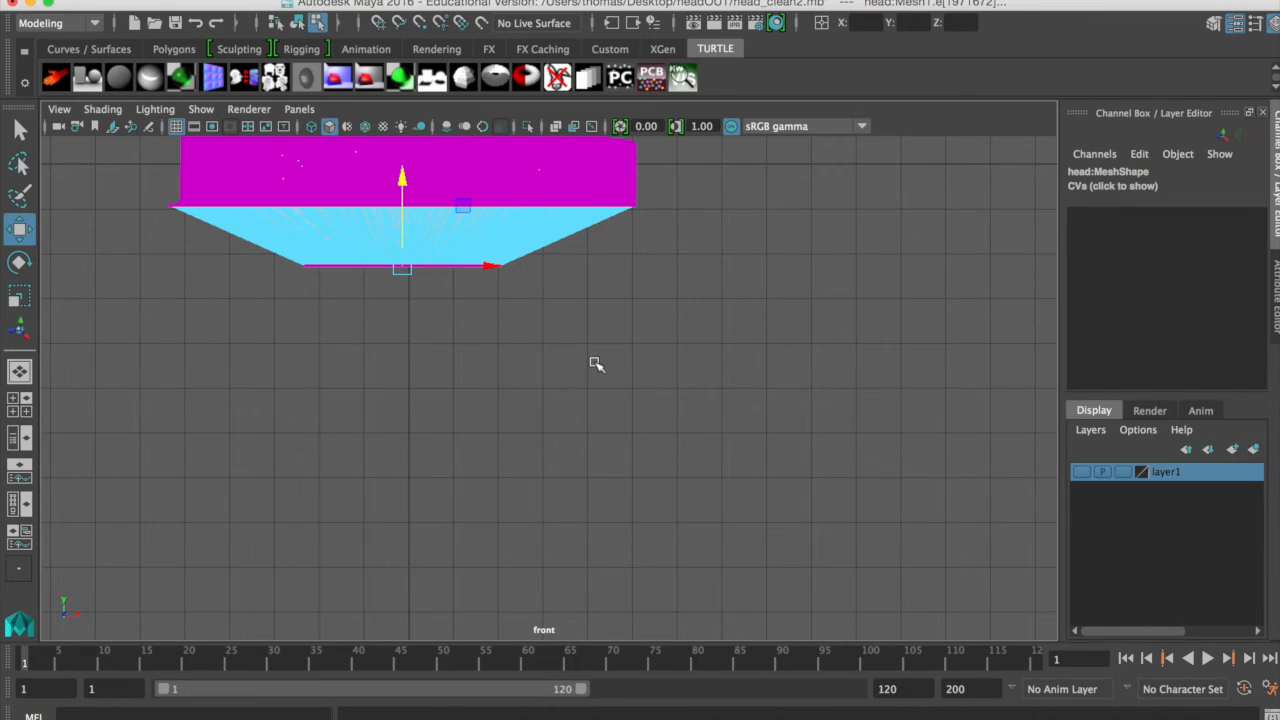
pyautogui.keyDown('shift'); pyautogui.rightClick(358, 270); pyautogui.keyUp('shift')
pyautogui.keyDown('shift'); pyautogui.moveTo(358, 270); pyautogui.dragTo(423, 192, button='right'); pyautogui.keyUp('shift')
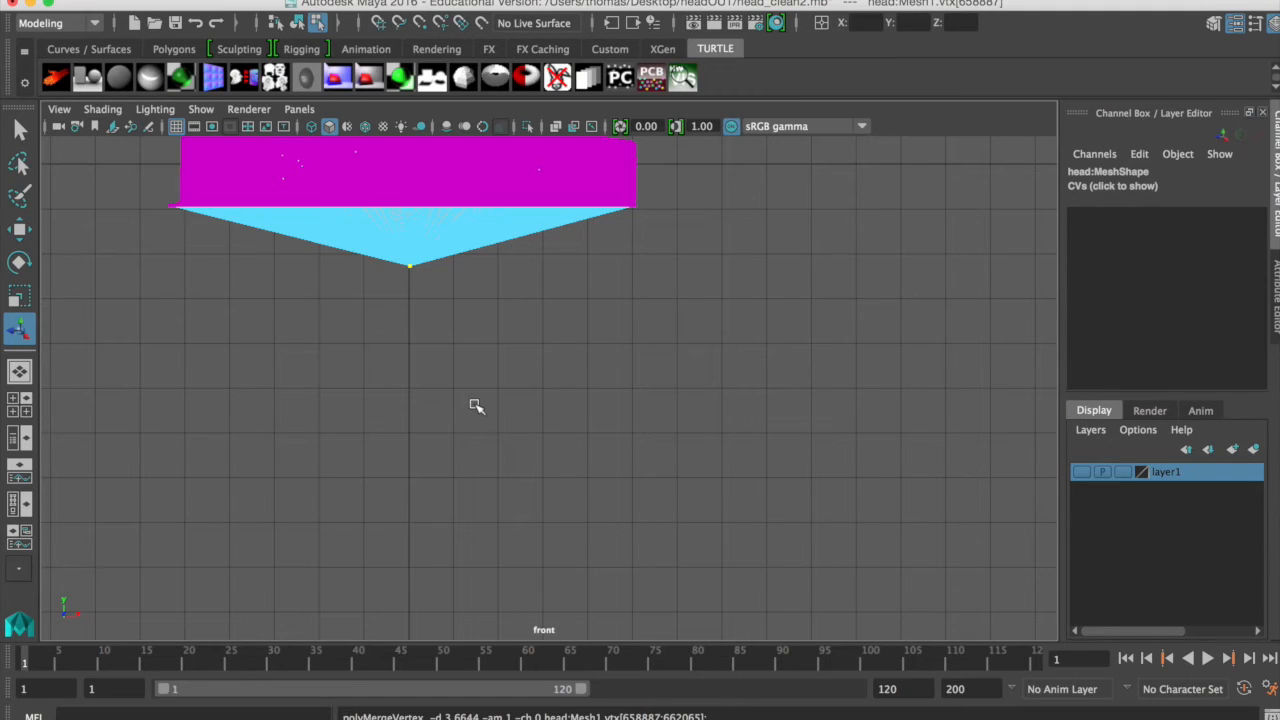
# Pull the merged vertex far below the pedestal to stretch the bottom cap into a long cone.
pyautogui.press('w')
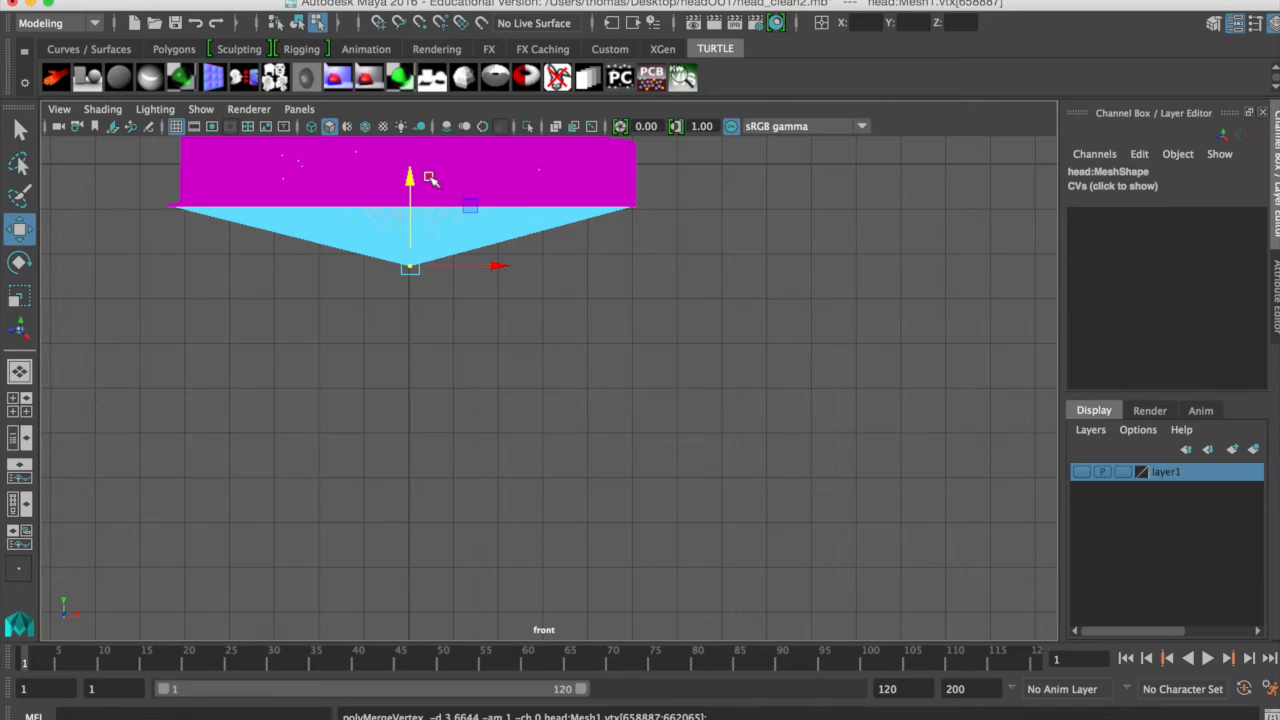
pyautogui.moveTo(410, 176); pyautogui.dragTo(354, 408)
pyautogui.press('f')
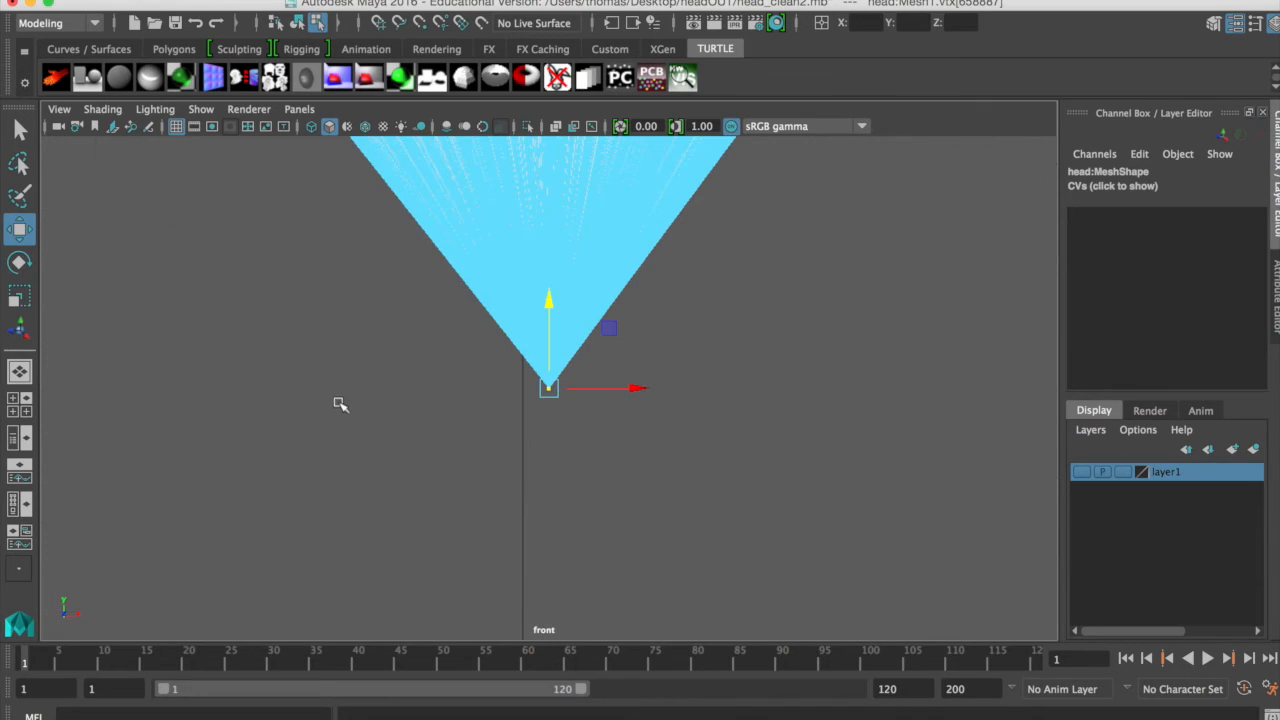
pyautogui.moveTo(548, 302); pyautogui.dragTo(591, 251)
pyautogui.keyDown('alt'); pyautogui.moveTo(700, 305); pyautogui.dragTo(691, 606, button='middle'); pyautogui.keyUp('alt')
pyautogui.keyDown('alt'); pyautogui.moveTo(704, 549); pyautogui.dragTo(326, 426, button='right'); pyautogui.keyUp('alt')
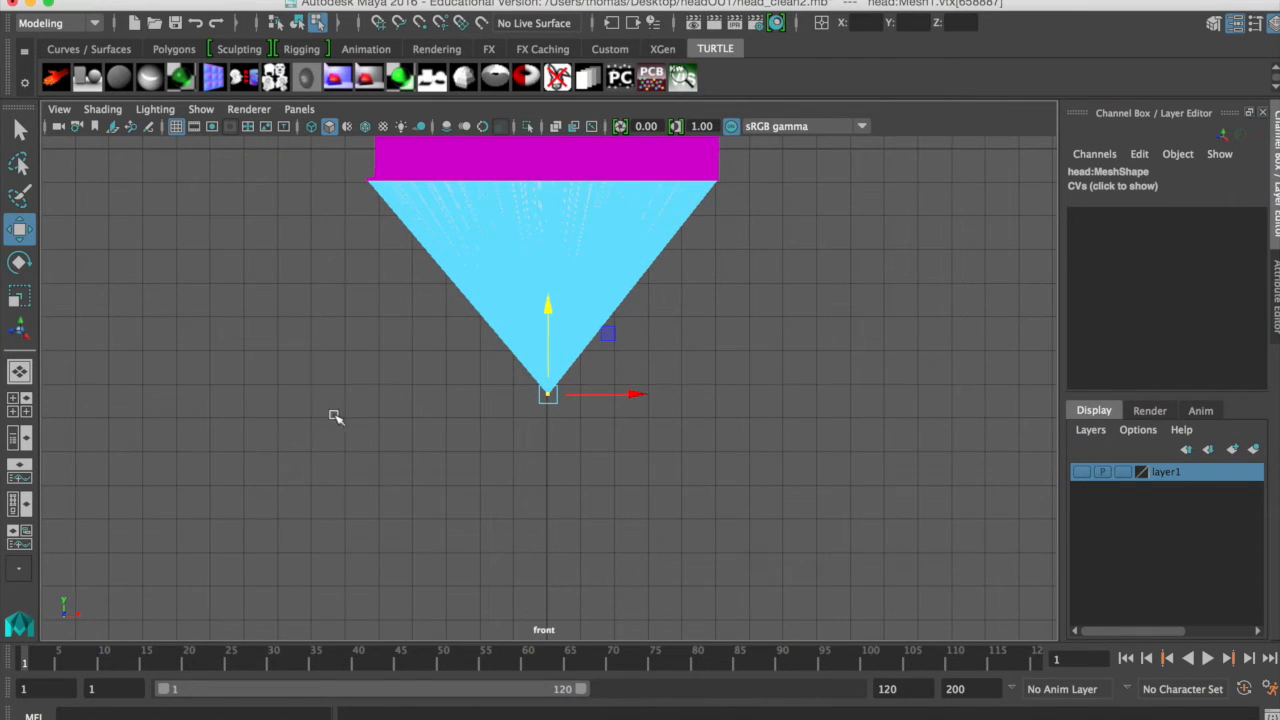
# Raise the merged vertex vertically until the bottom cap lies flush with the pedestal's lower rim.
pyautogui.moveTo(551, 307); pyautogui.dragTo(559, 93)
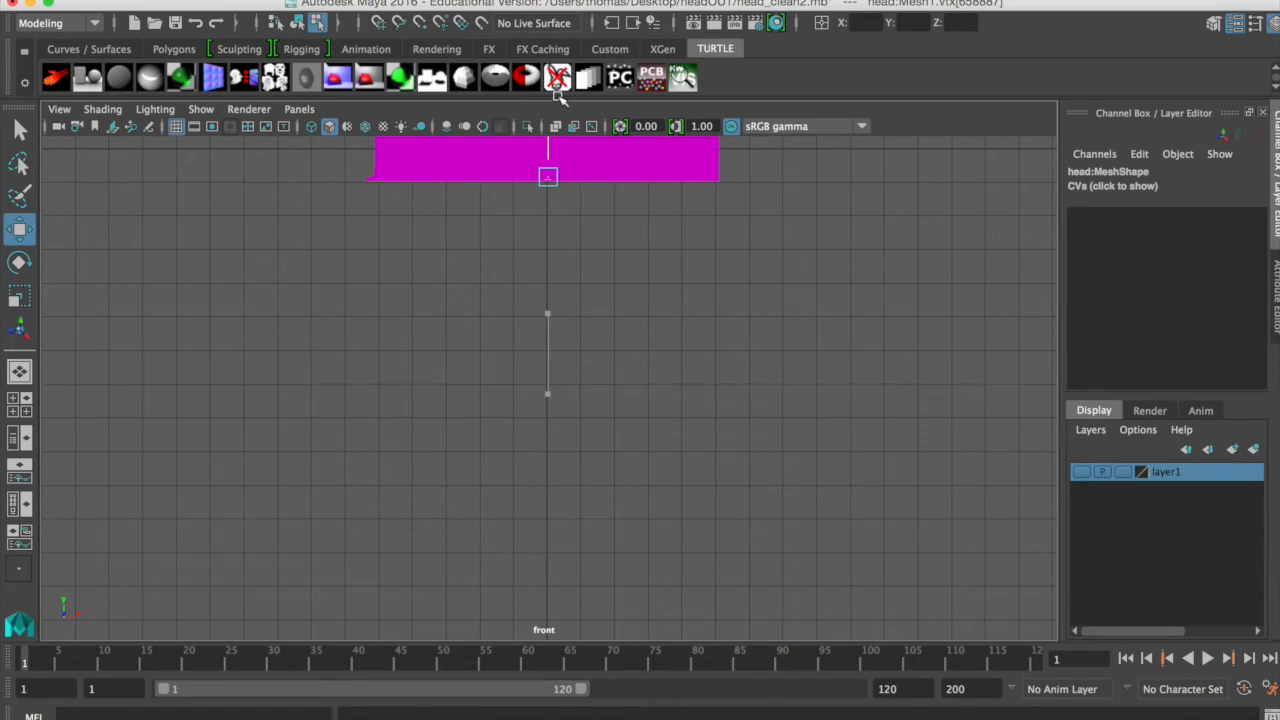
pyautogui.moveTo(566, 431); pyautogui.dragTo(565, 436)
pyautogui.keyDown('alt'); pyautogui.moveTo(401, 302); pyautogui.dragTo(857, 413, button='right'); pyautogui.keyUp('alt')
pyautogui.keyDown('alt'); pyautogui.moveTo(602, 177); pyautogui.dragTo(591, 656, button='middle'); pyautogui.keyUp('alt')
pyautogui.keyDown('alt'); pyautogui.moveTo(176, 315); pyautogui.dragTo(866, 403, button='right'); pyautogui.keyUp('alt')
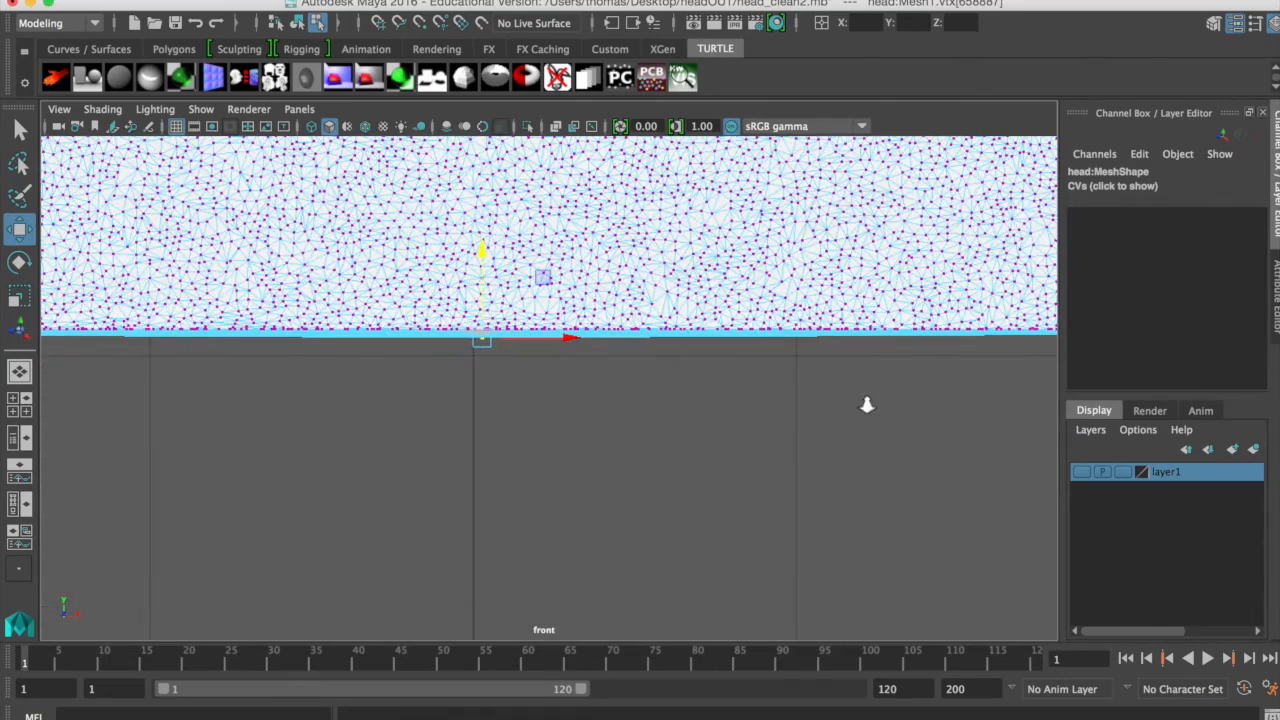
pyautogui.moveTo(486, 251); pyautogui.dragTo(482, 248)
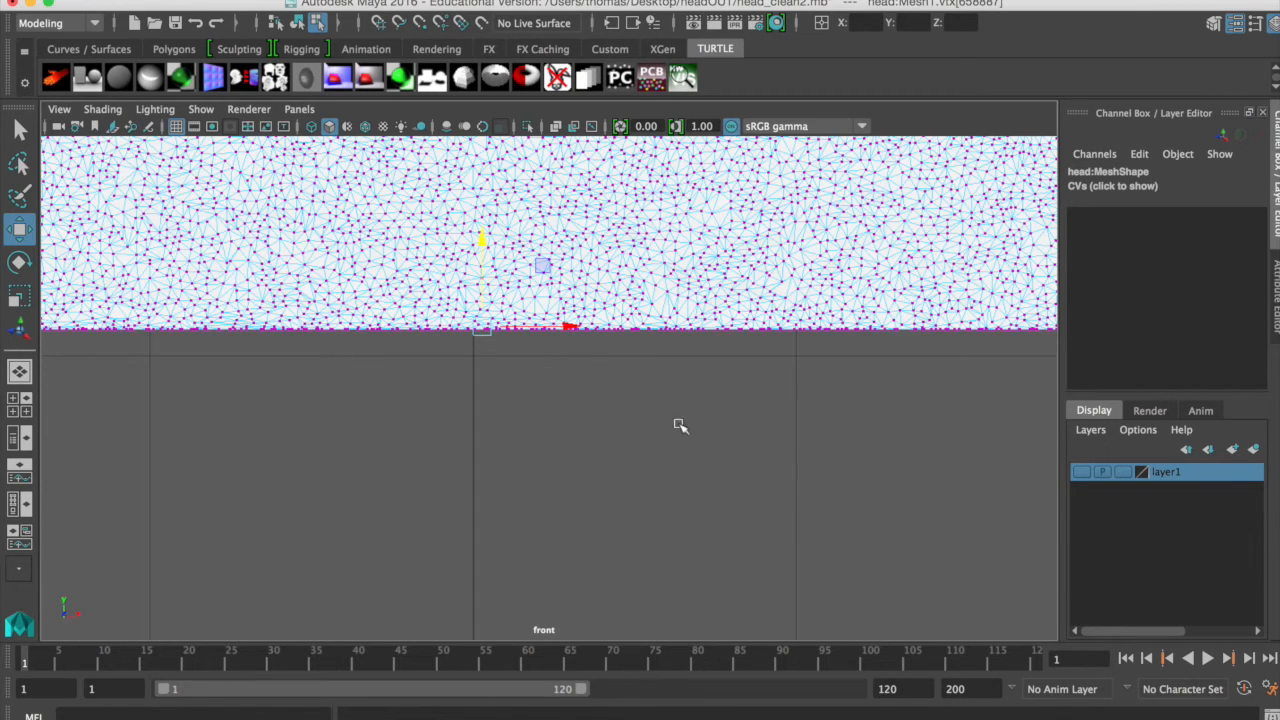
# Return the bust to object mode in the perspective view and inspect the closed model from the side.
pyautogui.press('space')
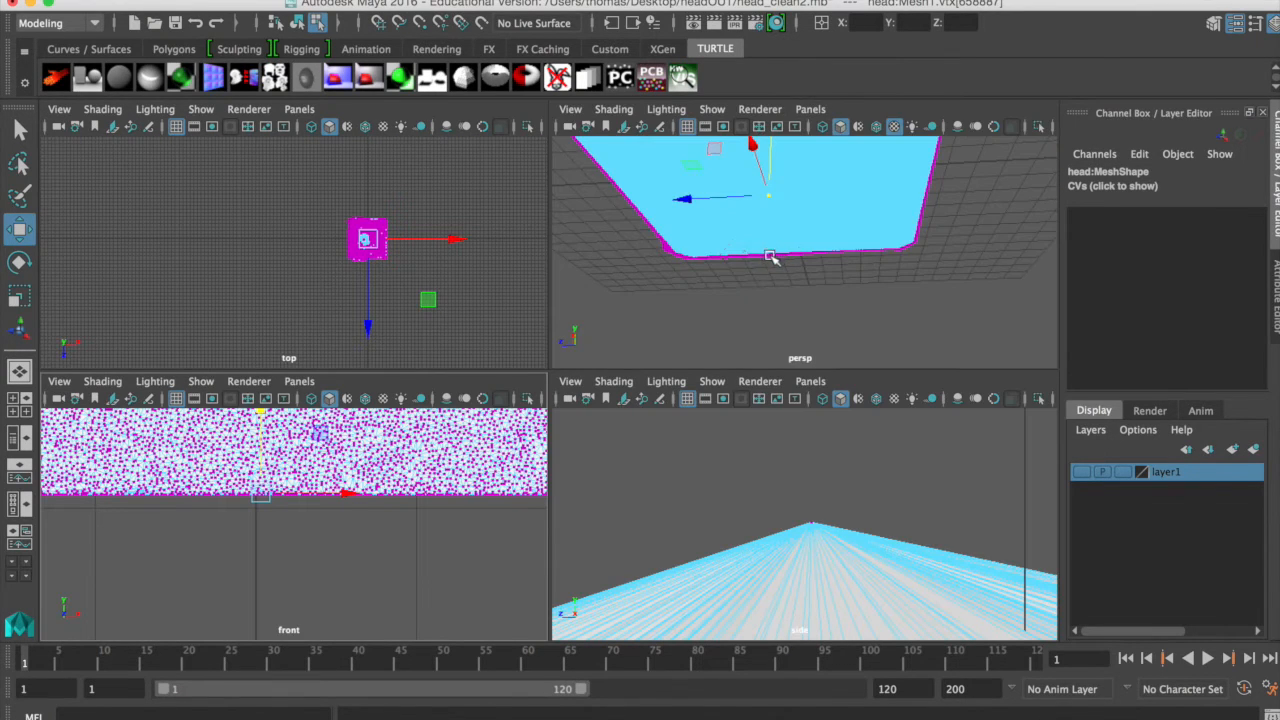
pyautogui.press('space')
pyautogui.keyDown('alt'); pyautogui.moveTo(797, 418); pyautogui.dragTo(545, 410); pyautogui.keyUp('alt')
pyautogui.keyDown('alt'); pyautogui.moveTo(542, 341); pyautogui.dragTo(583, 371); pyautogui.keyUp('alt')
pyautogui.moveTo(581, 371); pyautogui.dragTo(668, 239, button='right')
pyautogui.click(690, 380)
pyautogui.click(940, 395)
pyautogui.keyDown('alt'); pyautogui.moveTo(837, 400); pyautogui.dragTo(780, 410); pyautogui.keyUp('alt')
# Delete the bust's construction history and freeze its transformations.
pyautogui.click(497, 392)
pyautogui.click(147, 1)
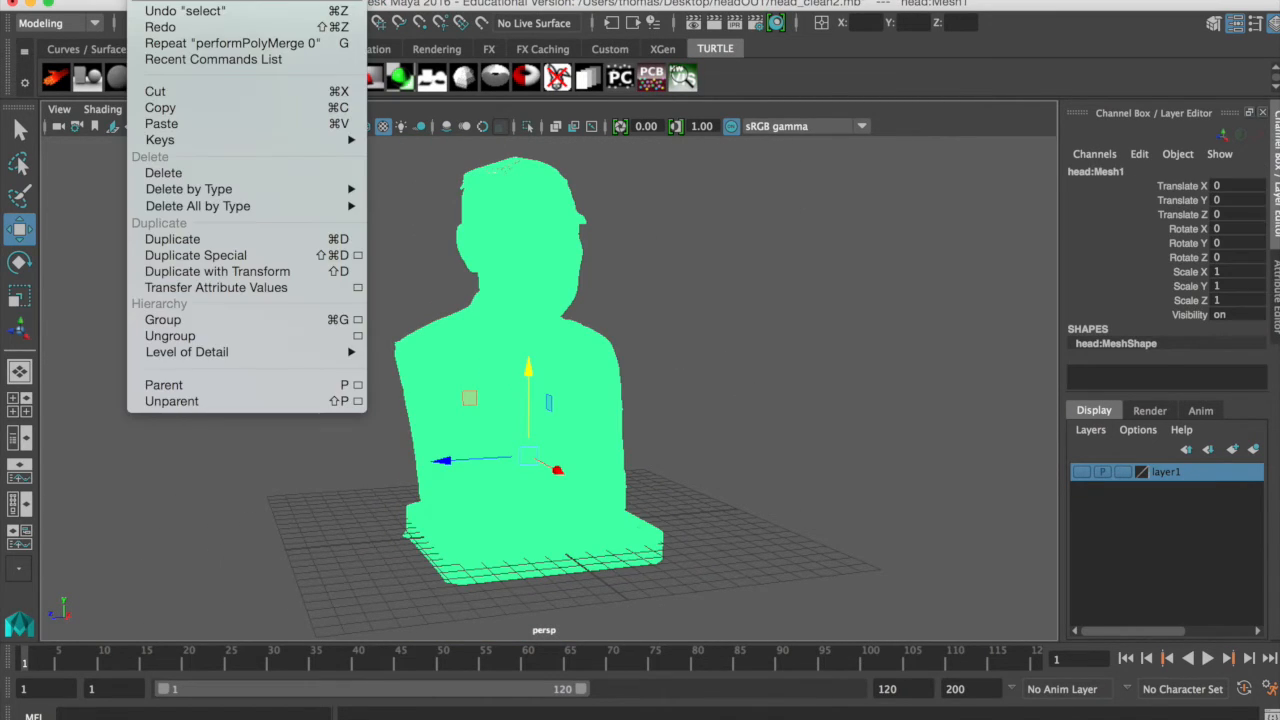
pyautogui.moveTo(215, 190)
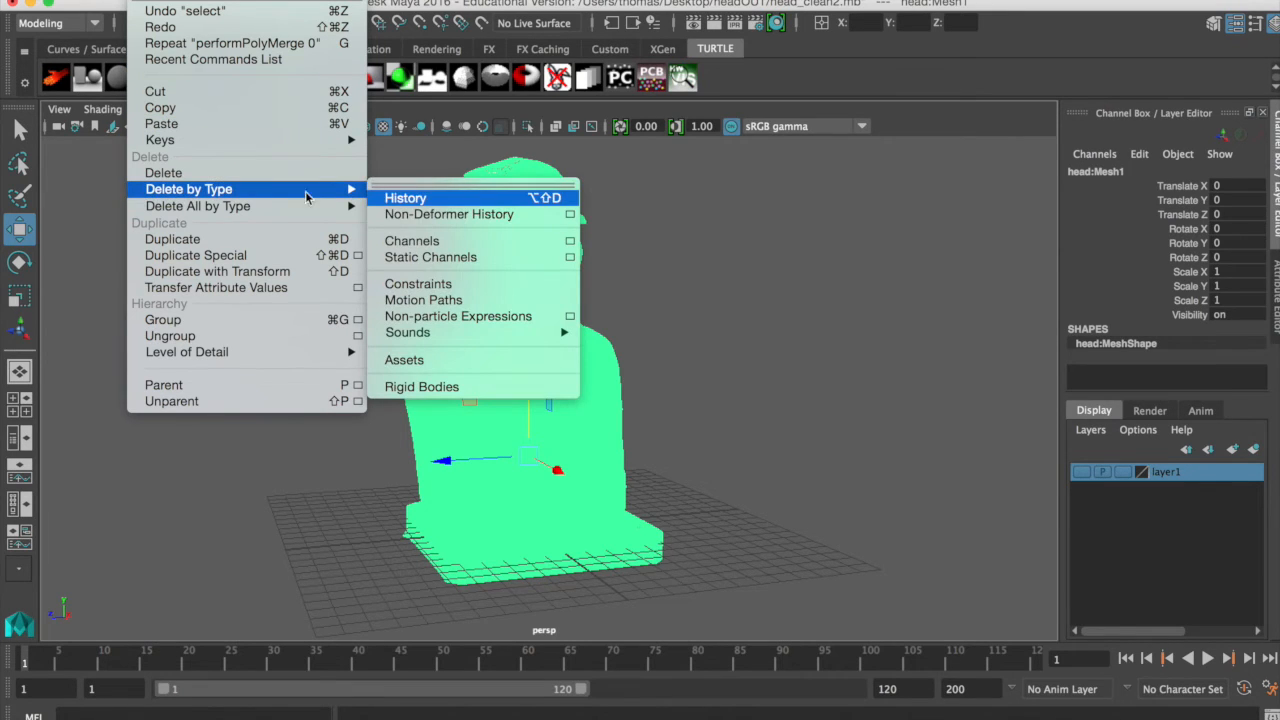
pyautogui.click(410, 196)
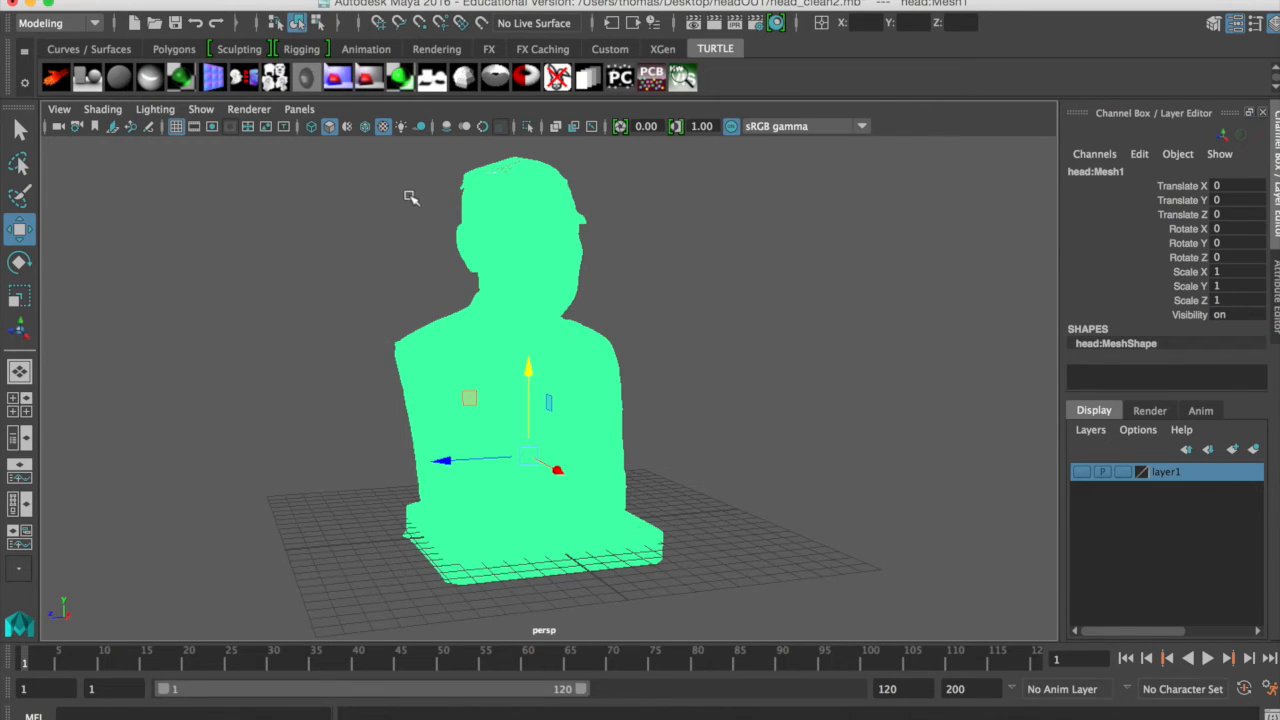
pyautogui.click(300, 1)
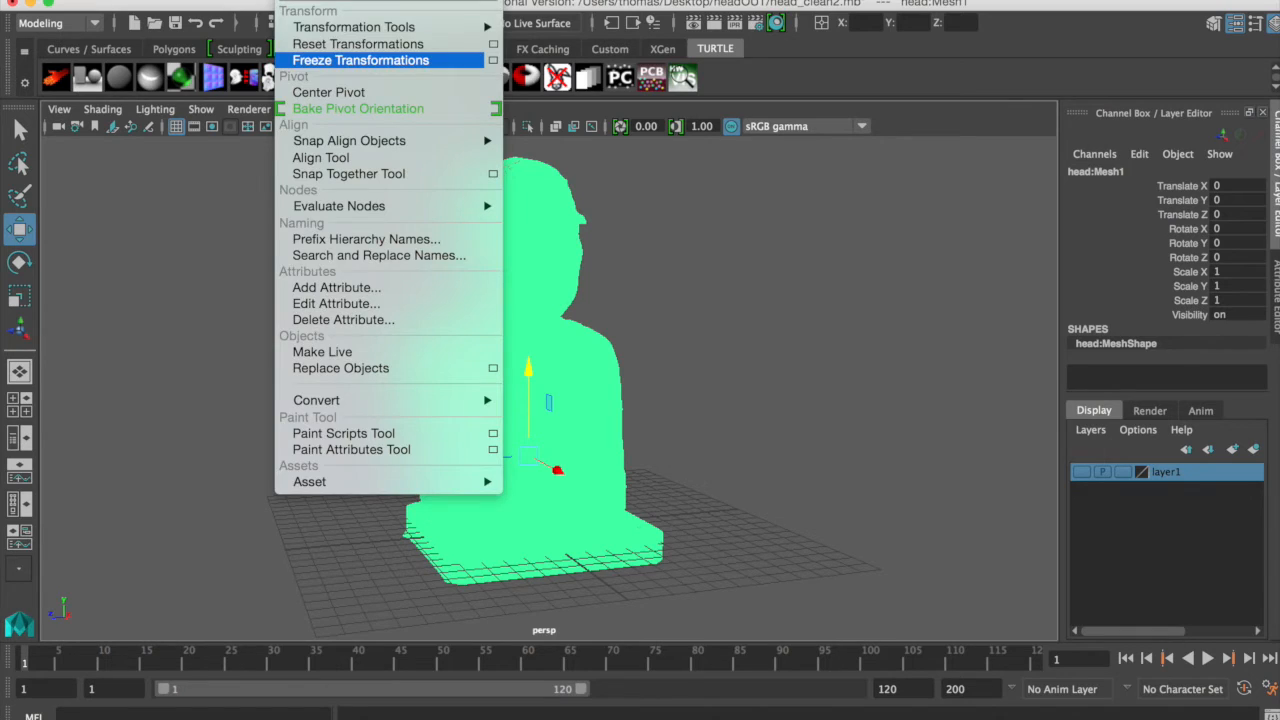
pyautogui.click(323, 62)
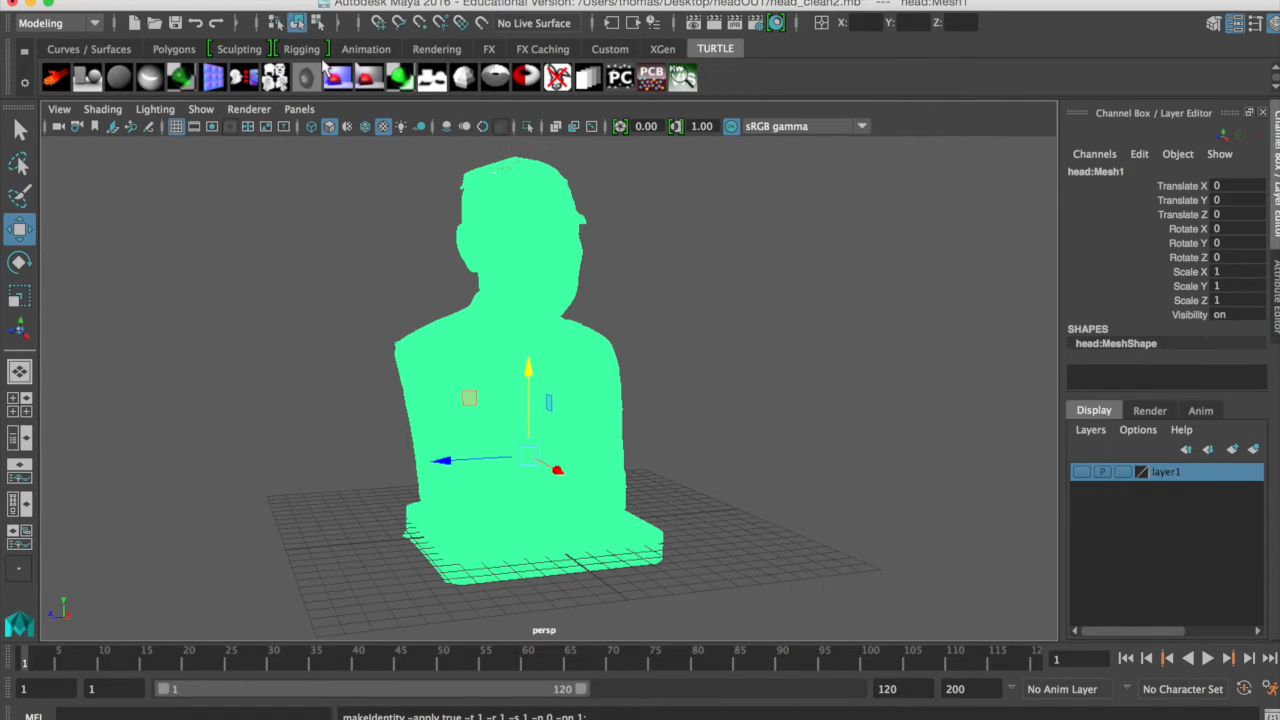
pyautogui.click(400, 215)
pyautogui.click(553, 450)
# Export the whole scene in OBJexport format to the headOUT folder as head_final.
pyautogui.click(110, 1)
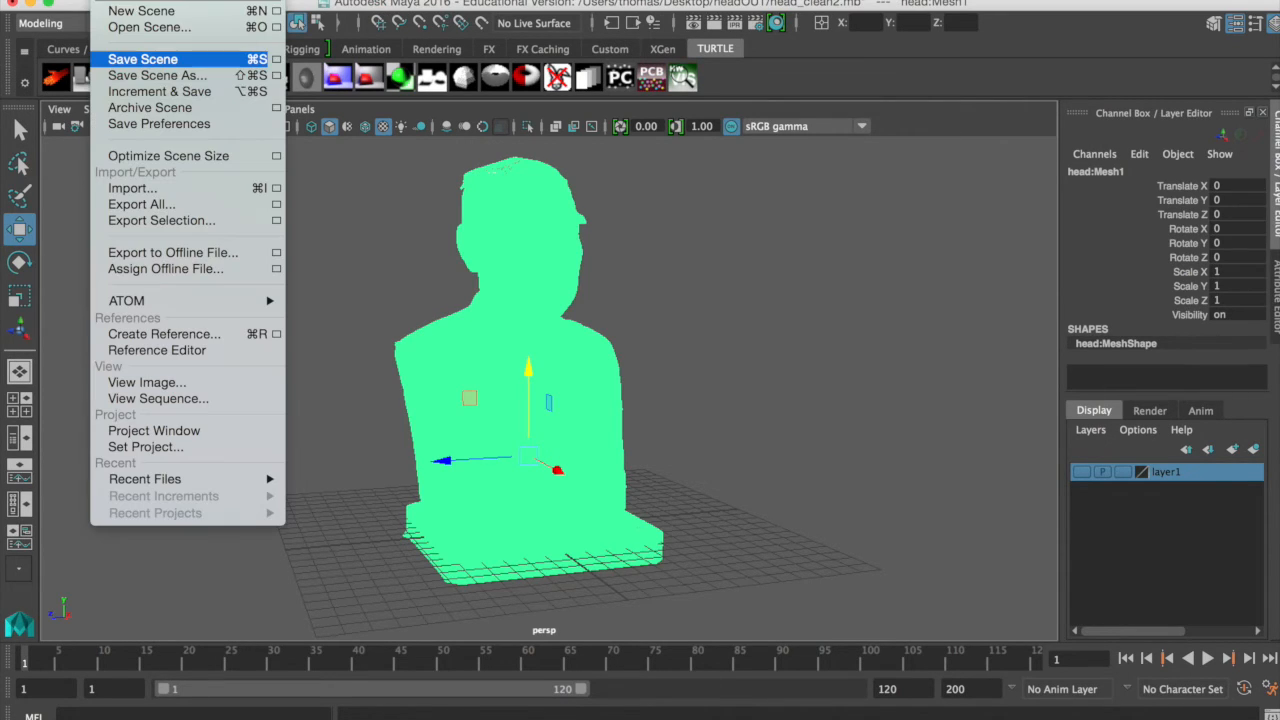
pyautogui.click(167, 205)
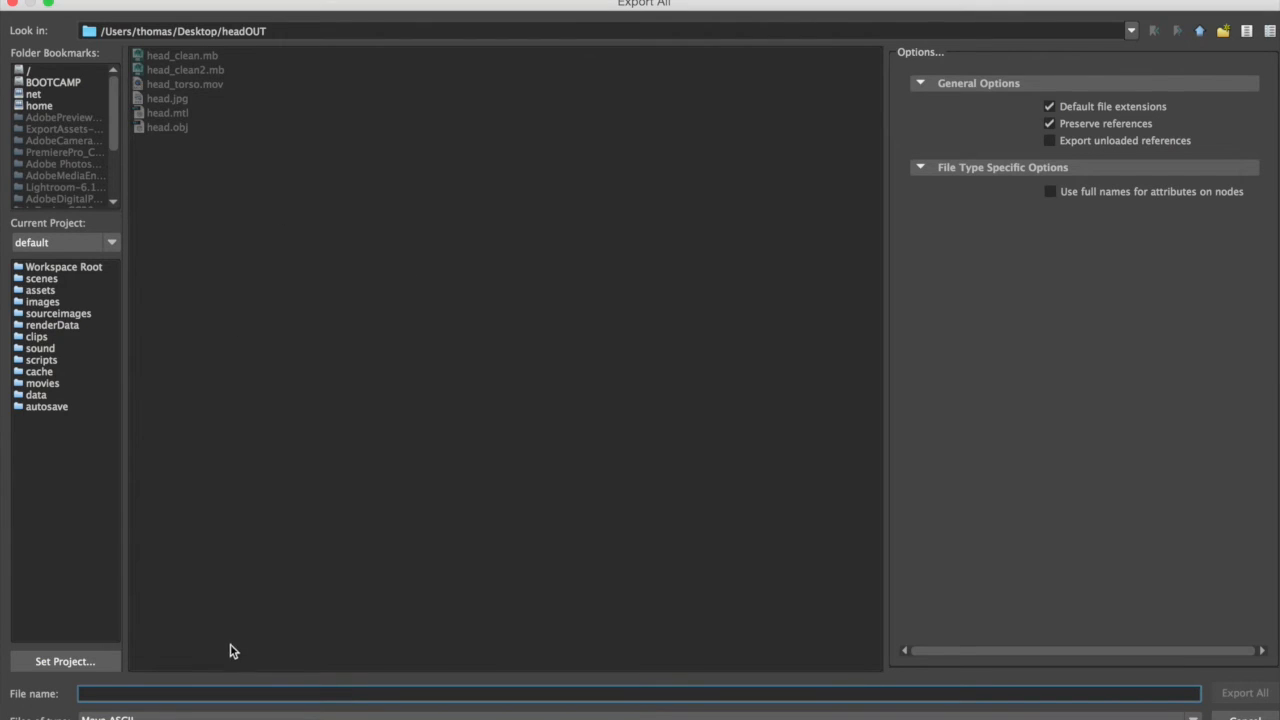
pyautogui.click(224, 717)
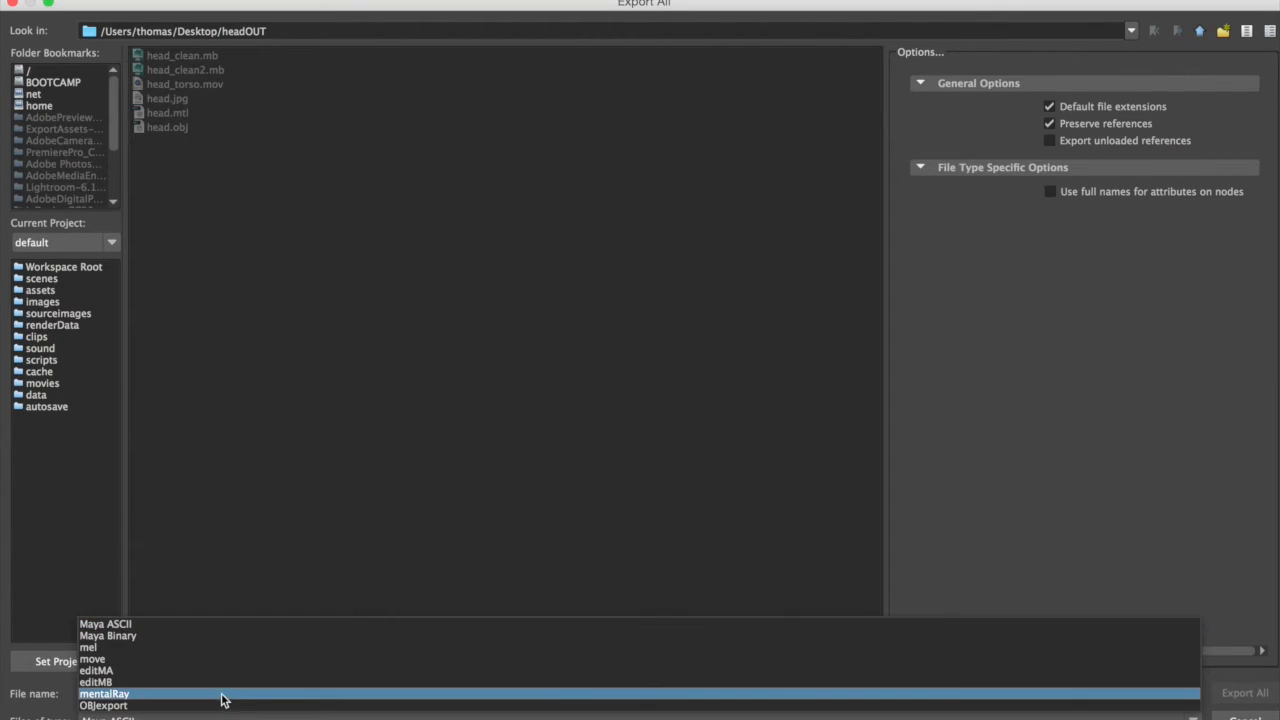
pyautogui.click(224, 702)
pyautogui.click(222, 693)
pyautogui.write('head')
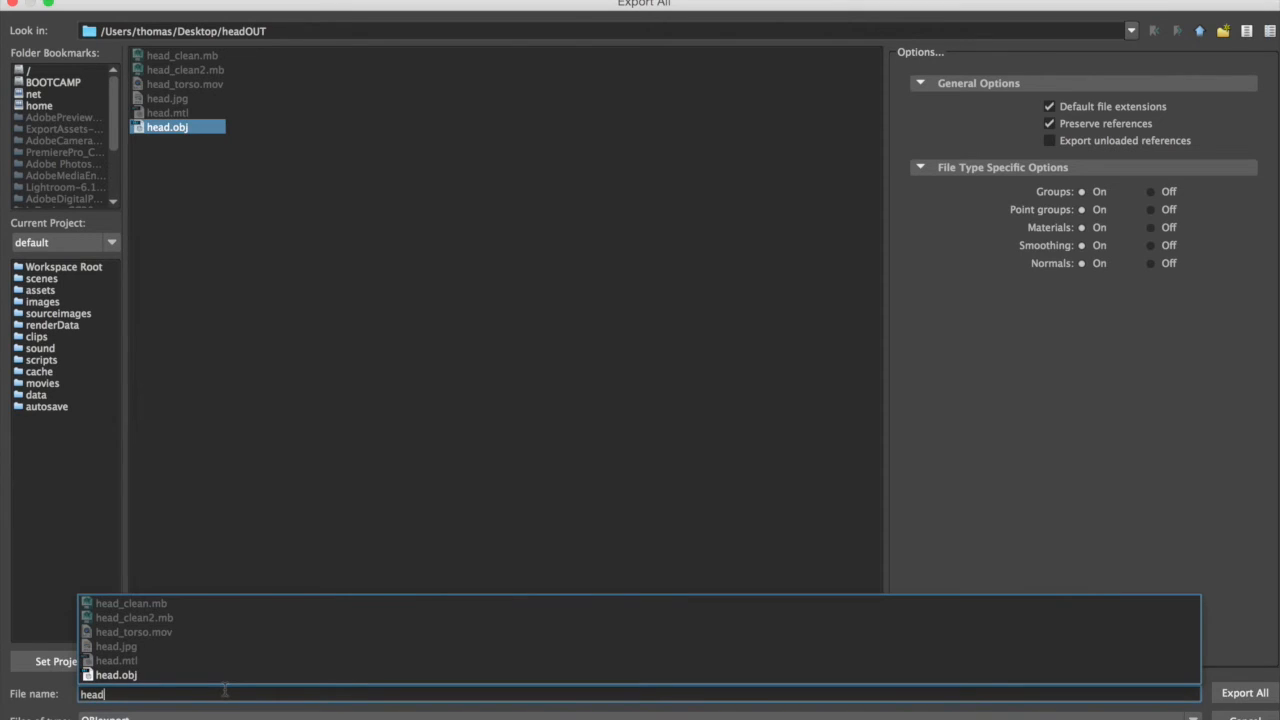
pyautogui.write('_final')
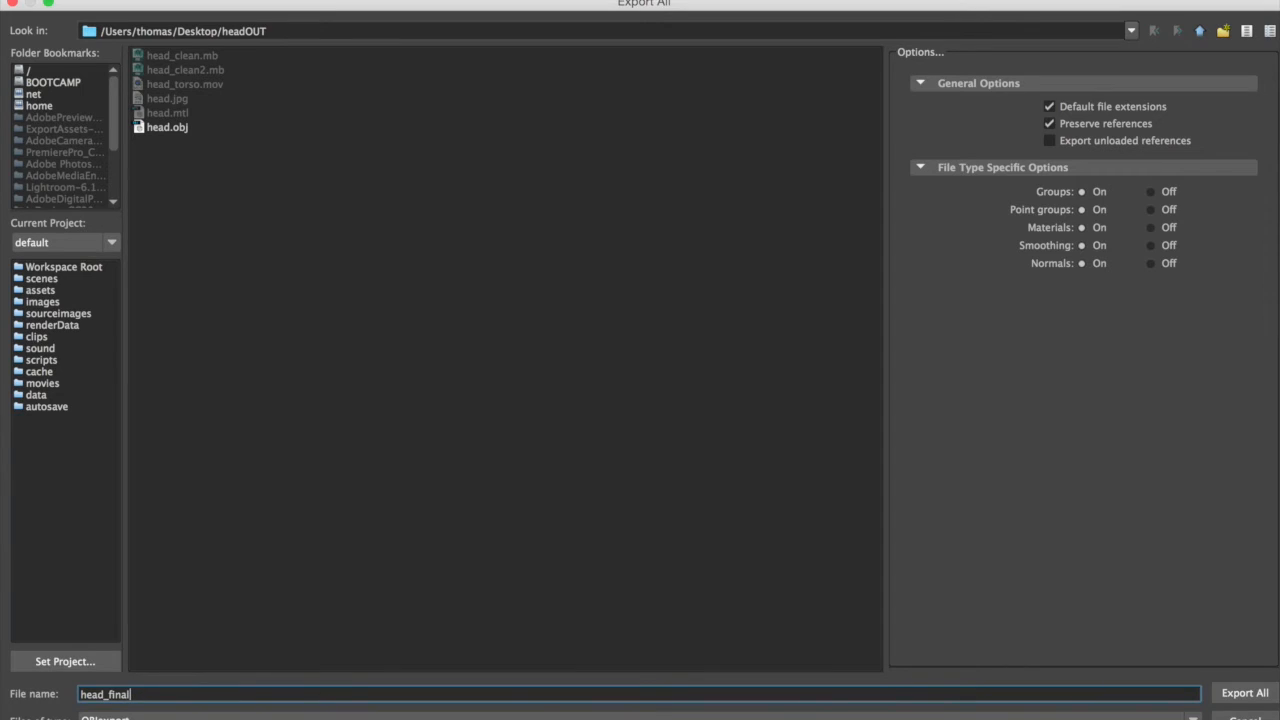
pyautogui.click(1240, 695)
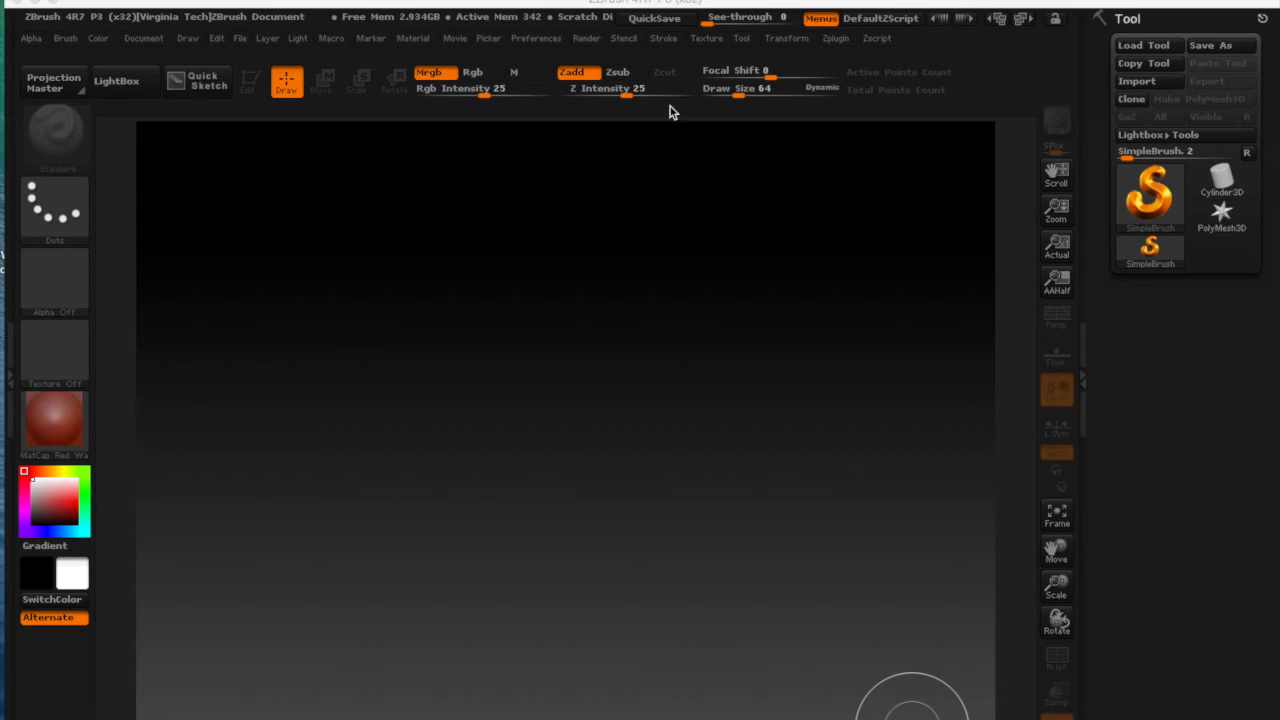
# Switch to ZBrush, import head_final2.obj from the headOUT folder, and draw the bust on the canvas.
pyautogui.click(1137, 83)
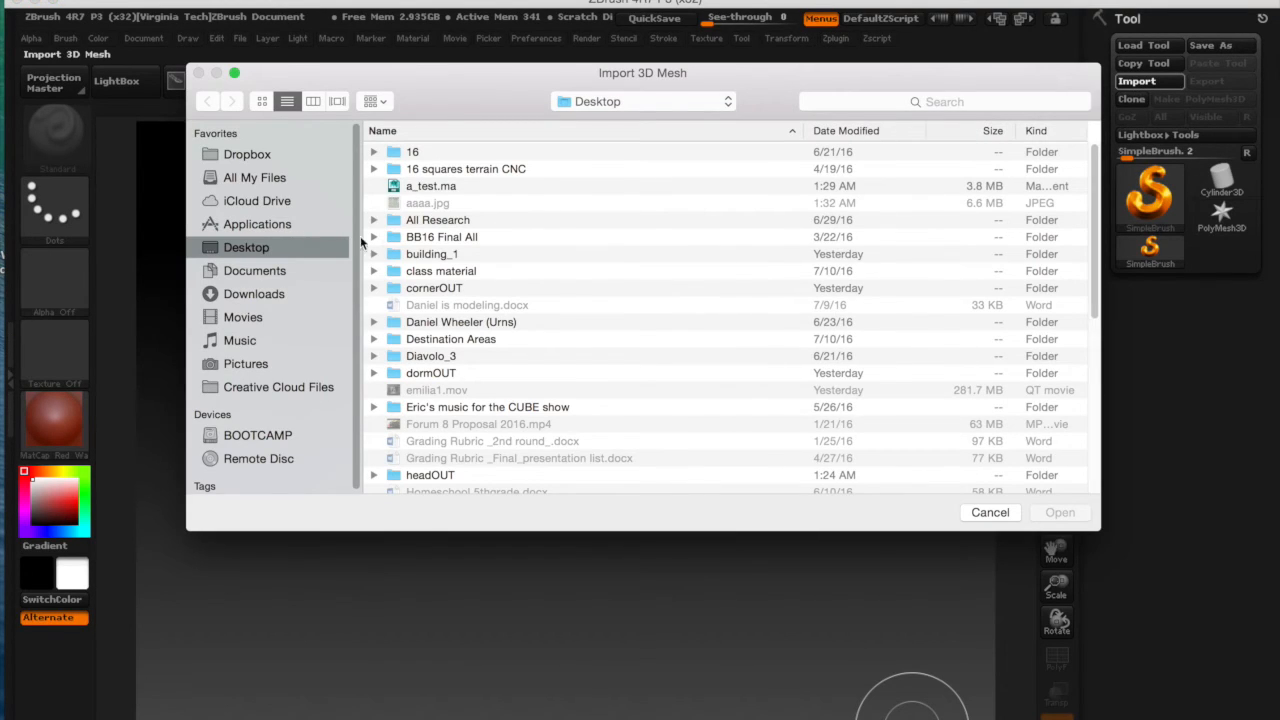
pyautogui.doubleClick(452, 476)
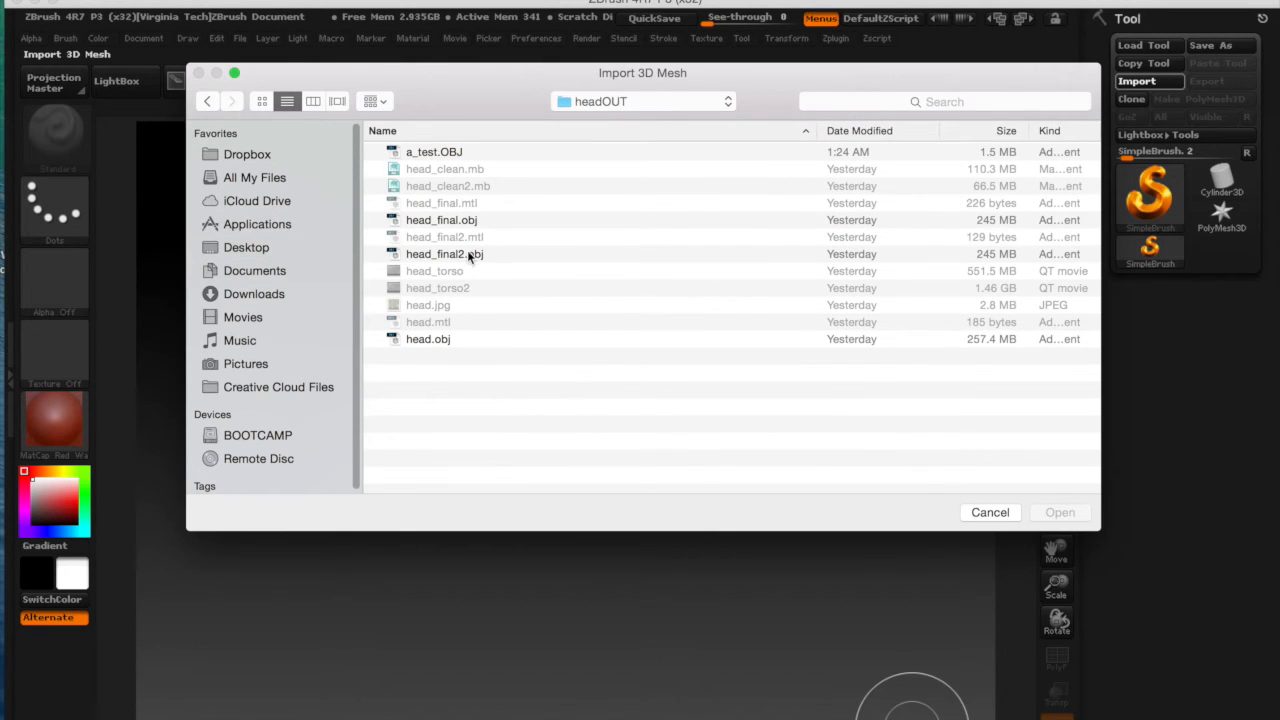
pyautogui.click(477, 256)
pyautogui.click(1060, 512)
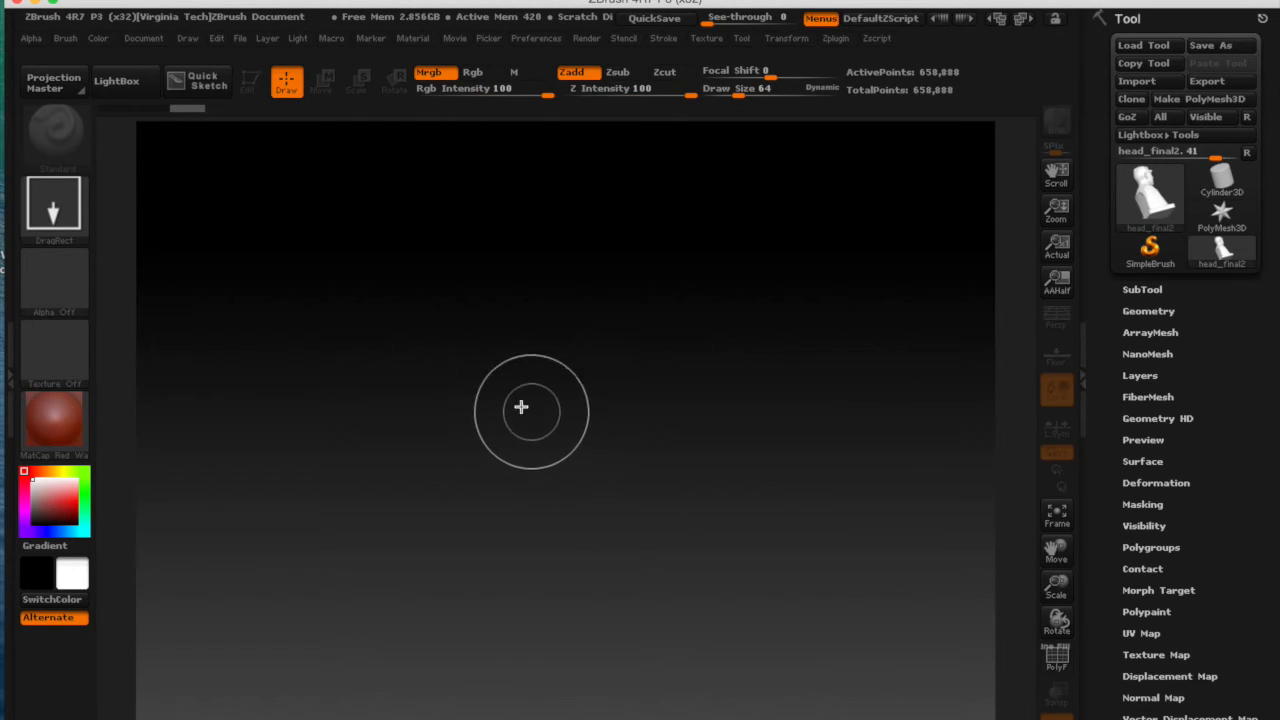
pyautogui.moveTo(551, 451)
pyautogui.mouseDown()
pyautogui.moveTo(618, 617)
pyautogui.moveTo(529, 649)
pyautogui.moveTo(509, 680)
pyautogui.mouseUp()
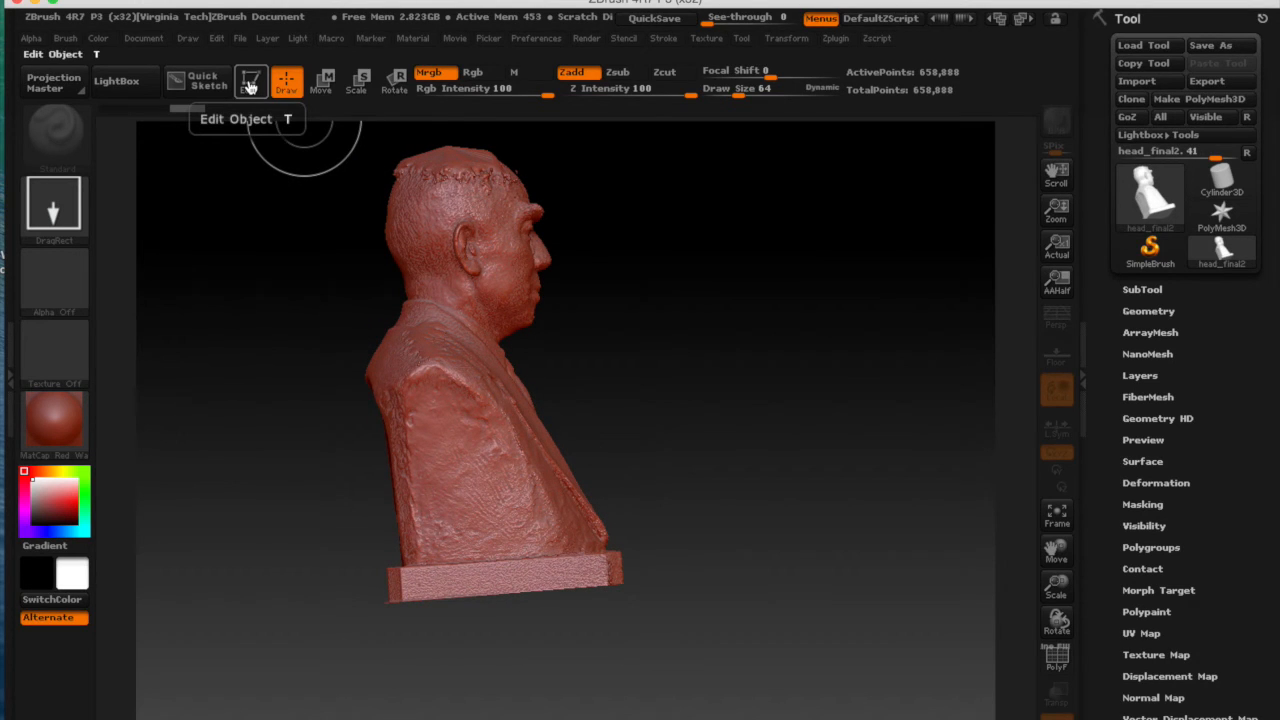
# Put the bust into edit mode facing front and import head.jpg from the headOUT folder as a texture.
pyautogui.click(250, 87)
pyautogui.moveTo(671, 400)
pyautogui.mouseDown()
pyautogui.moveTo(623, 426)
pyautogui.moveTo(592, 425)
pyautogui.mouseUp()
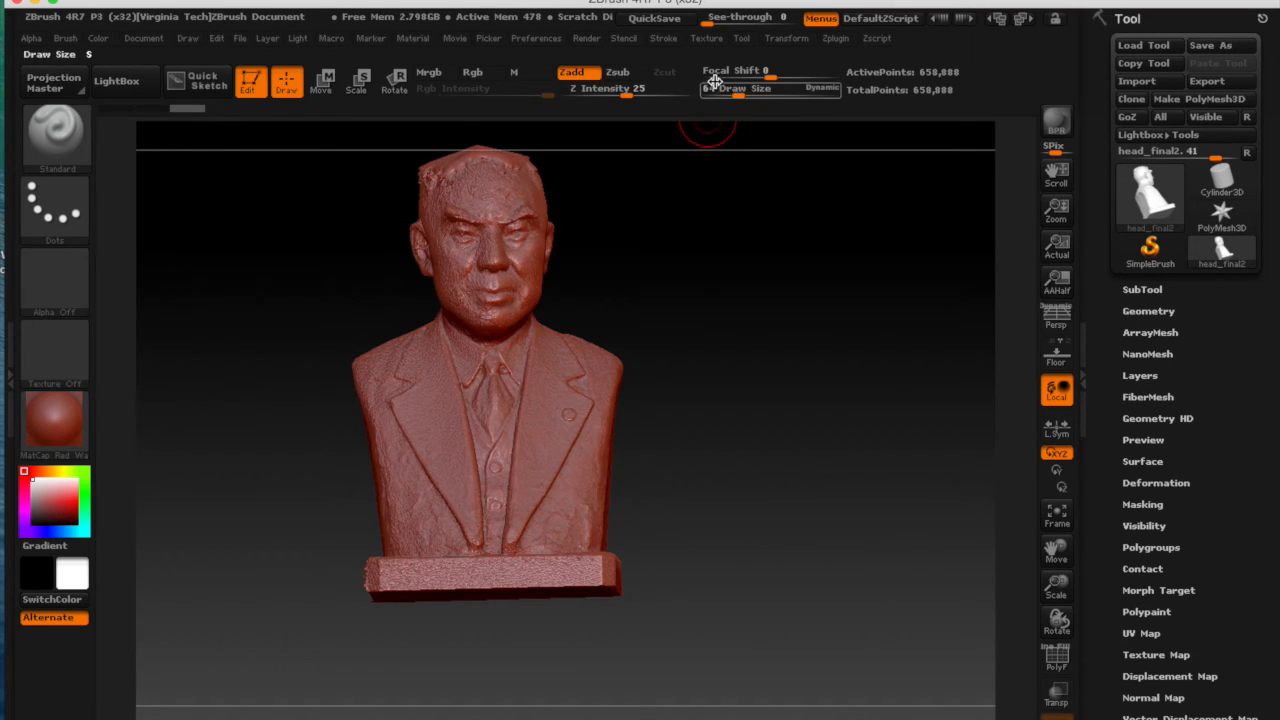
pyautogui.click(707, 38)
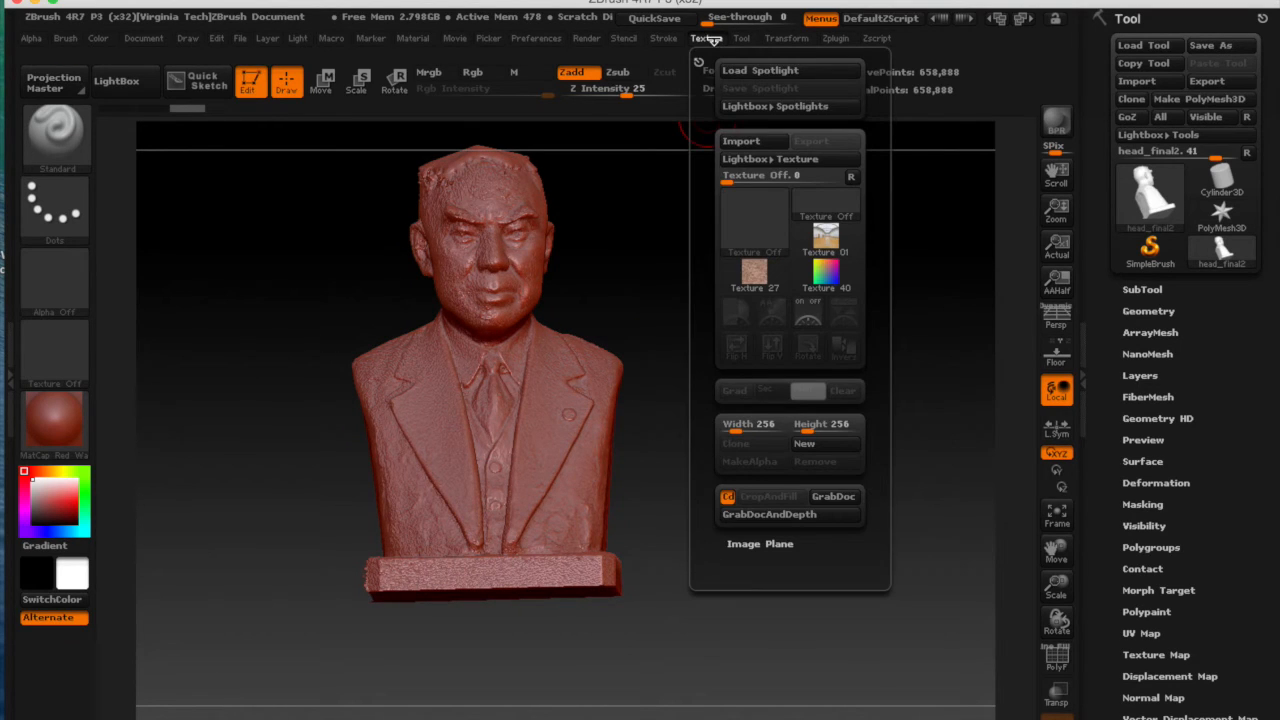
pyautogui.click(746, 143)
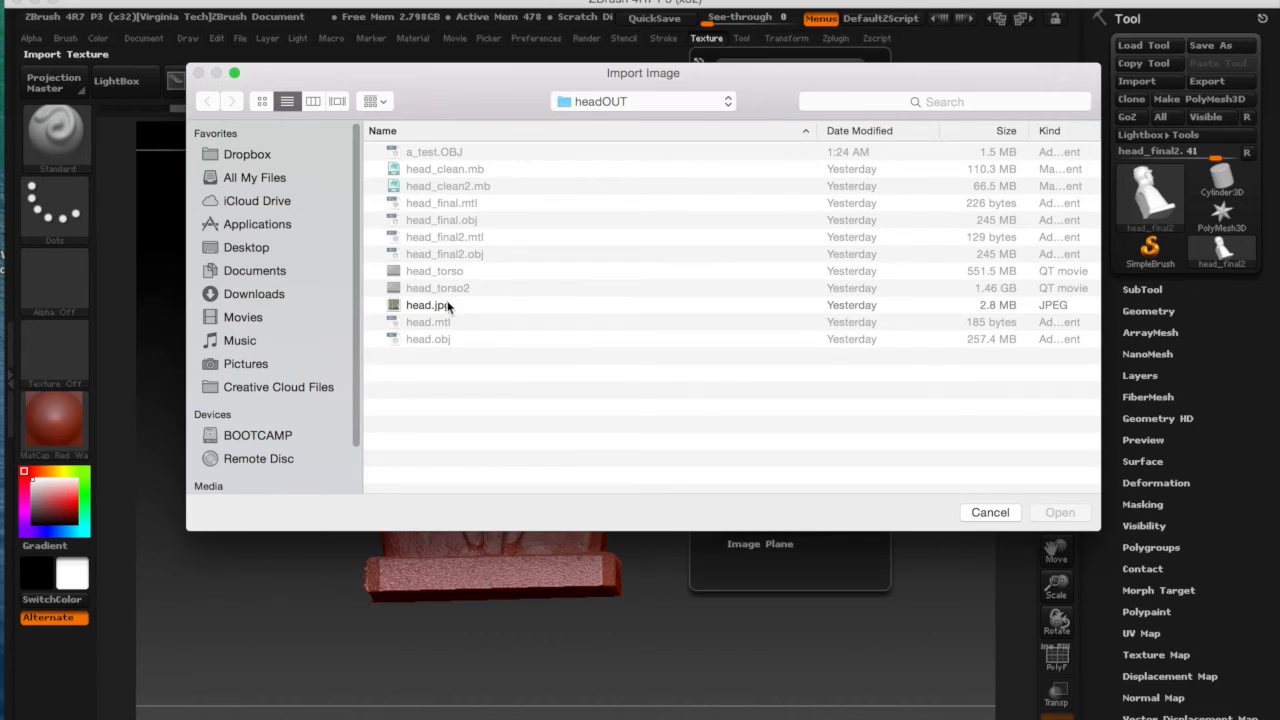
pyautogui.click(450, 306)
pyautogui.click(1065, 518)
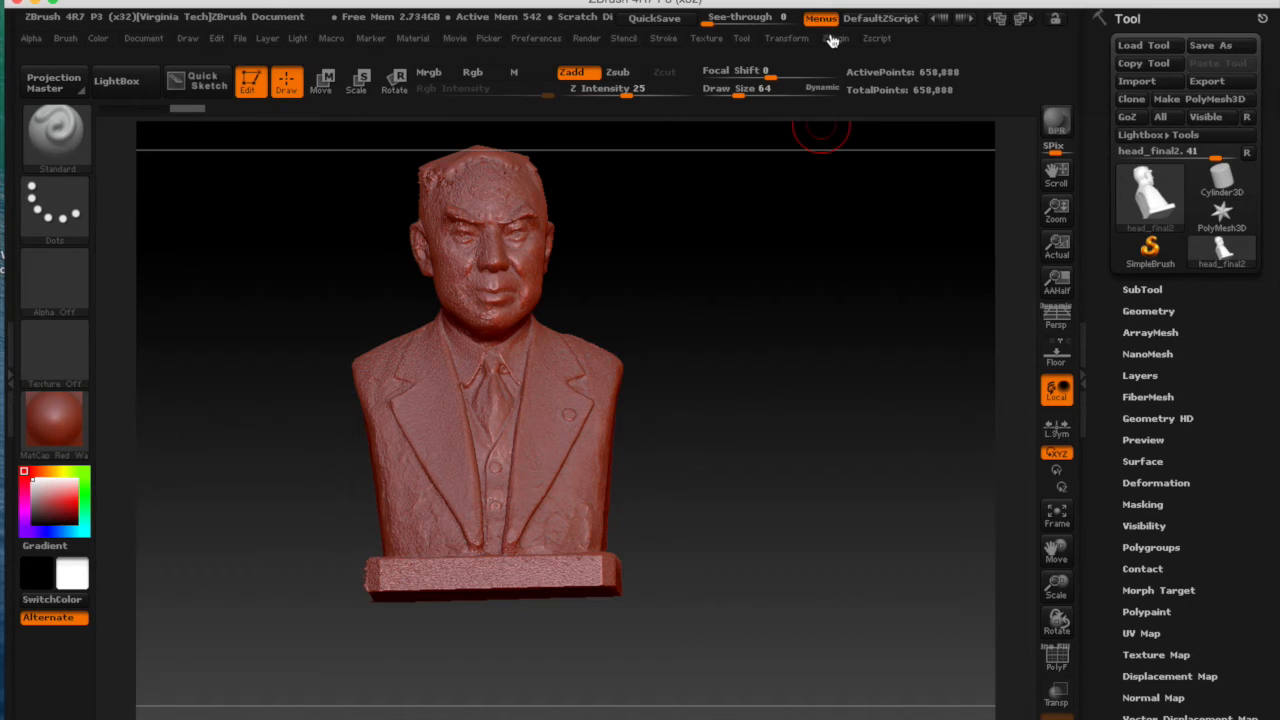
# Make the imported head texture current and flip it vertically.
pyautogui.click(710, 38)
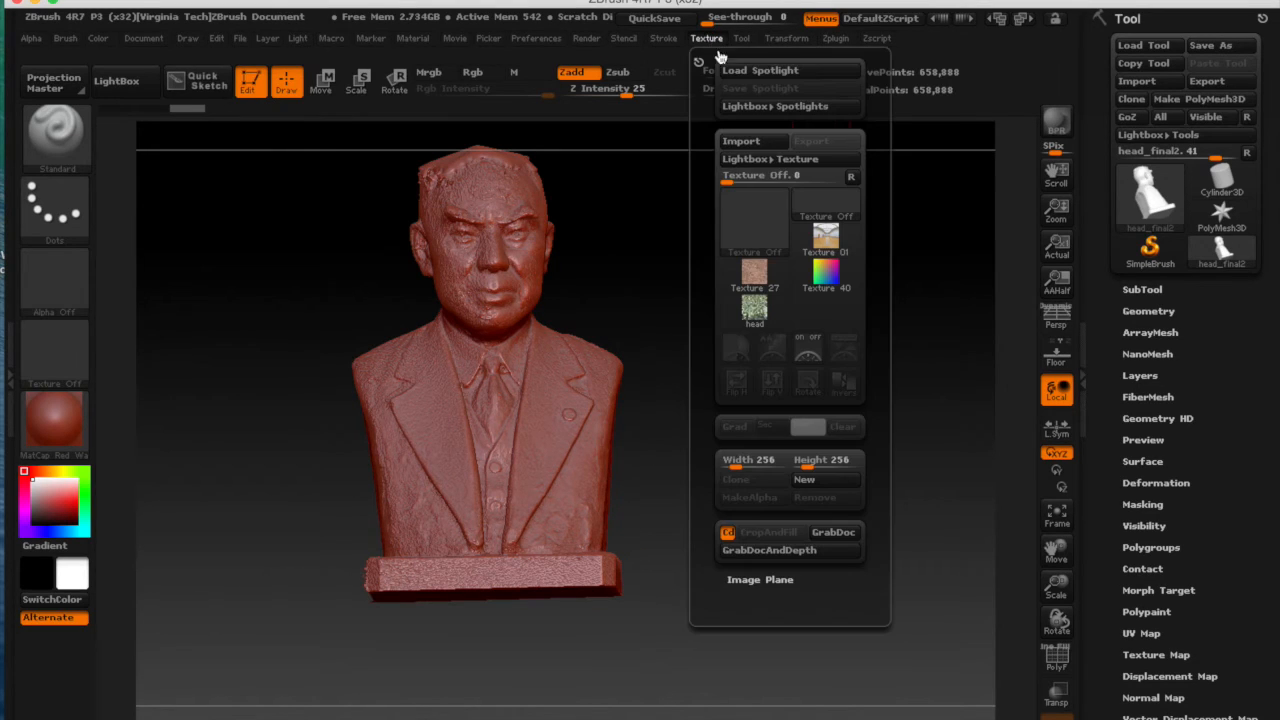
pyautogui.click(757, 313)
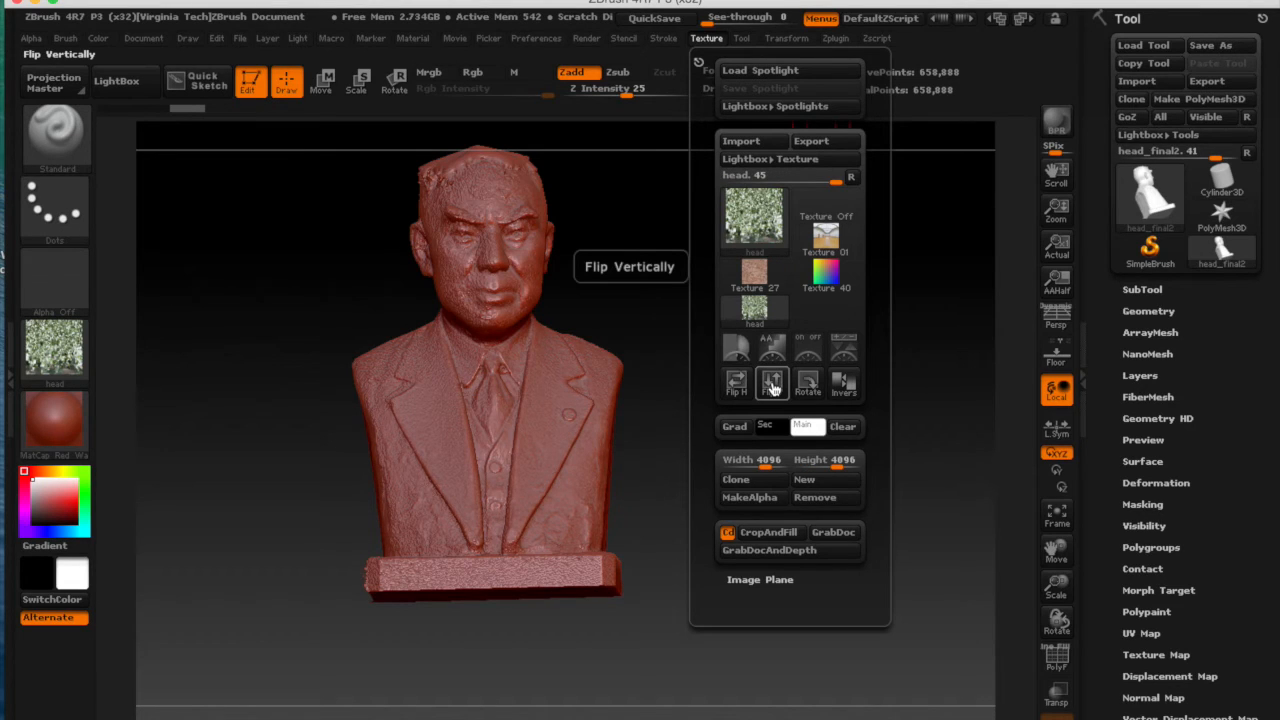
pyautogui.click(772, 386)
pyautogui.click(772, 387)
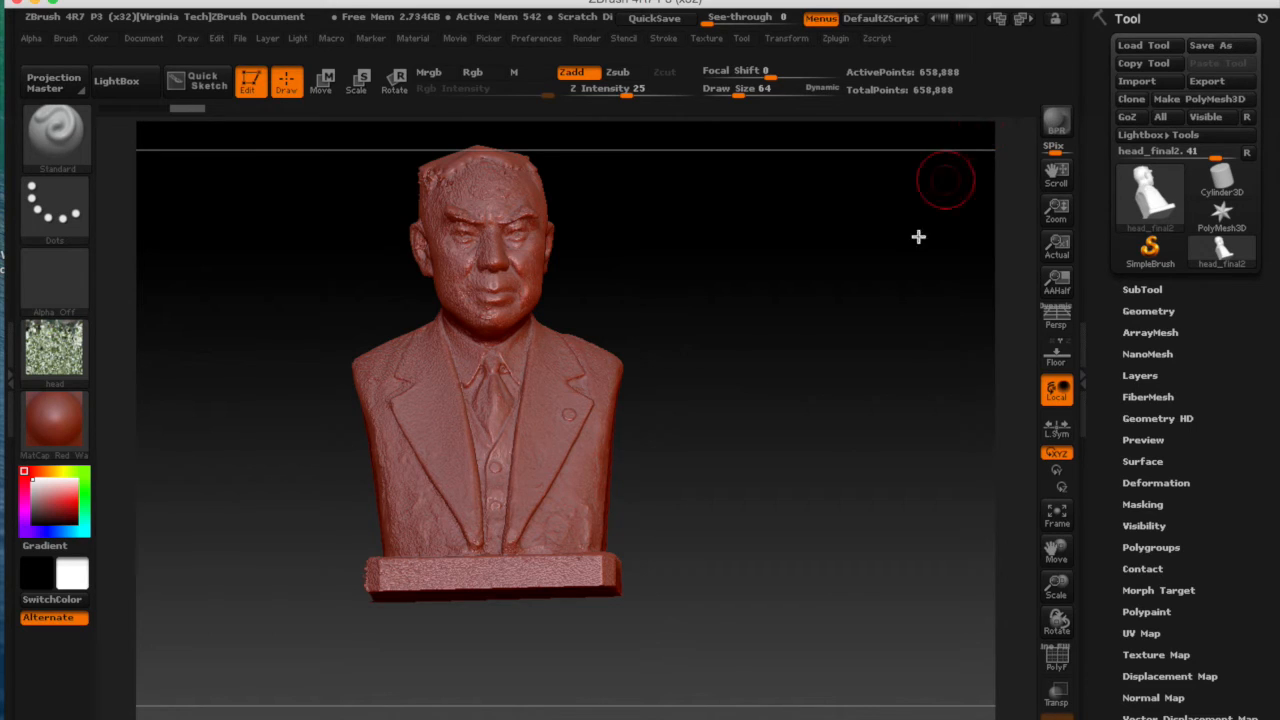
# Divide the bust's mesh once with smoothing and delete its lower subdivision level.
pyautogui.moveTo(739, 367)
pyautogui.mouseDown()
pyautogui.moveTo(766, 383)
pyautogui.moveTo(983, 363)
pyautogui.mouseUp()
pyautogui.click(1175, 291)
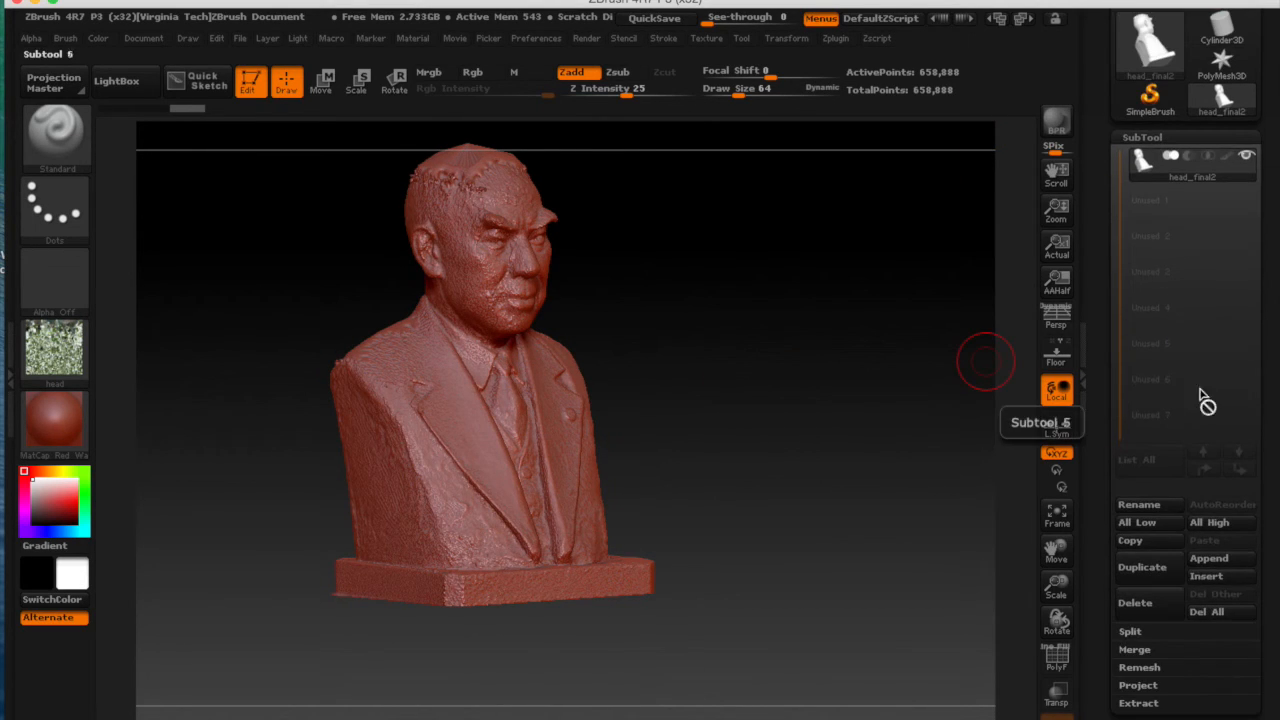
pyautogui.moveTo(1272, 447); pyautogui.dragTo(1222, 277)
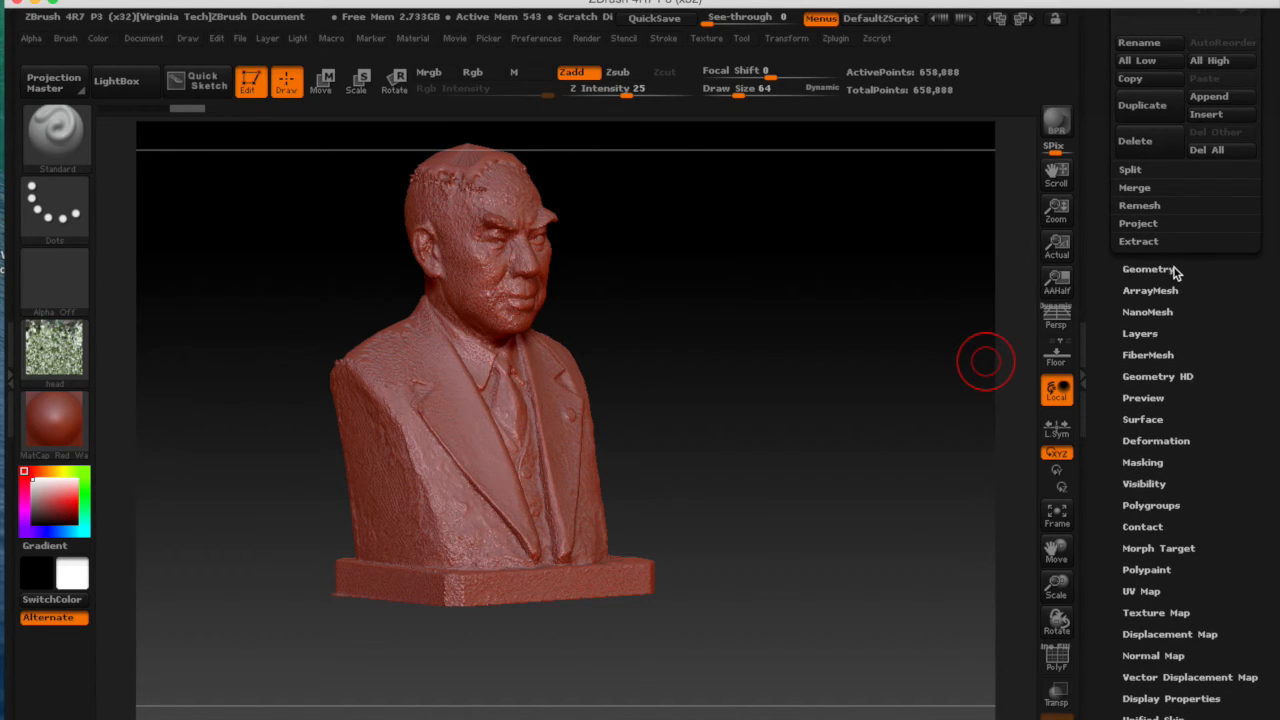
pyautogui.click(1170, 271)
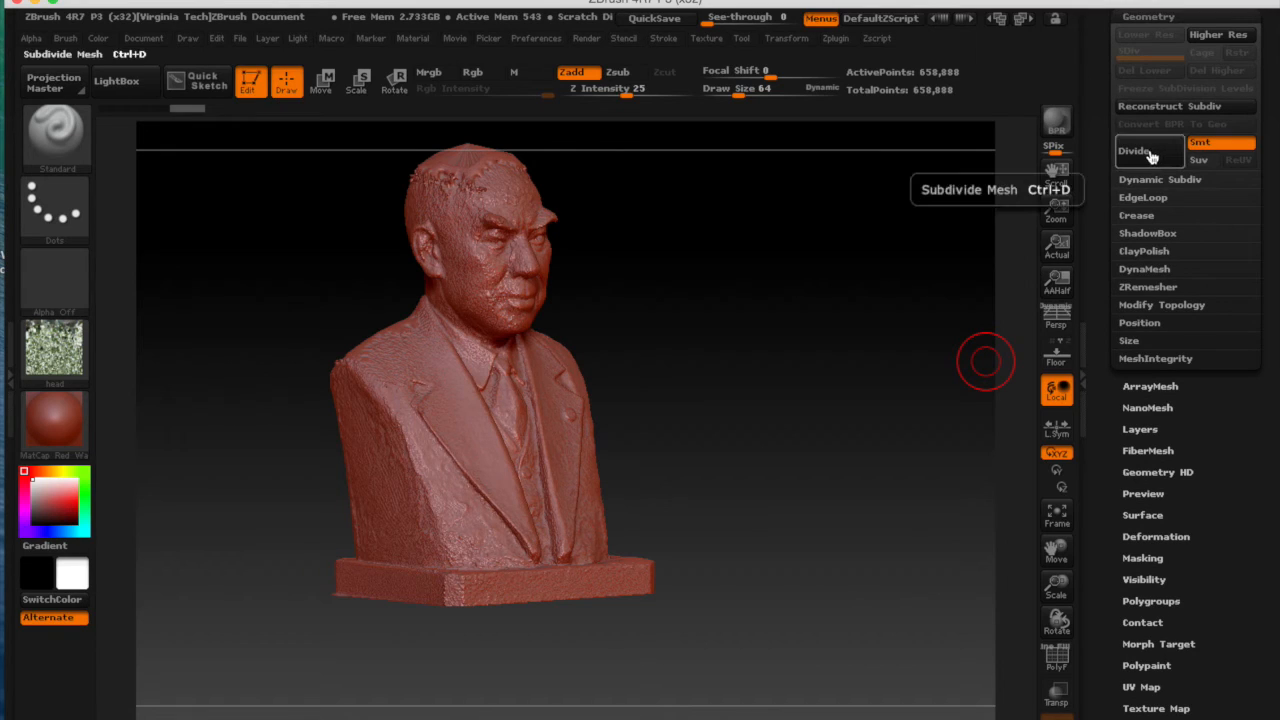
pyautogui.moveTo(1271, 67); pyautogui.dragTo(1271, 285)
pyautogui.moveTo(1151, 125)
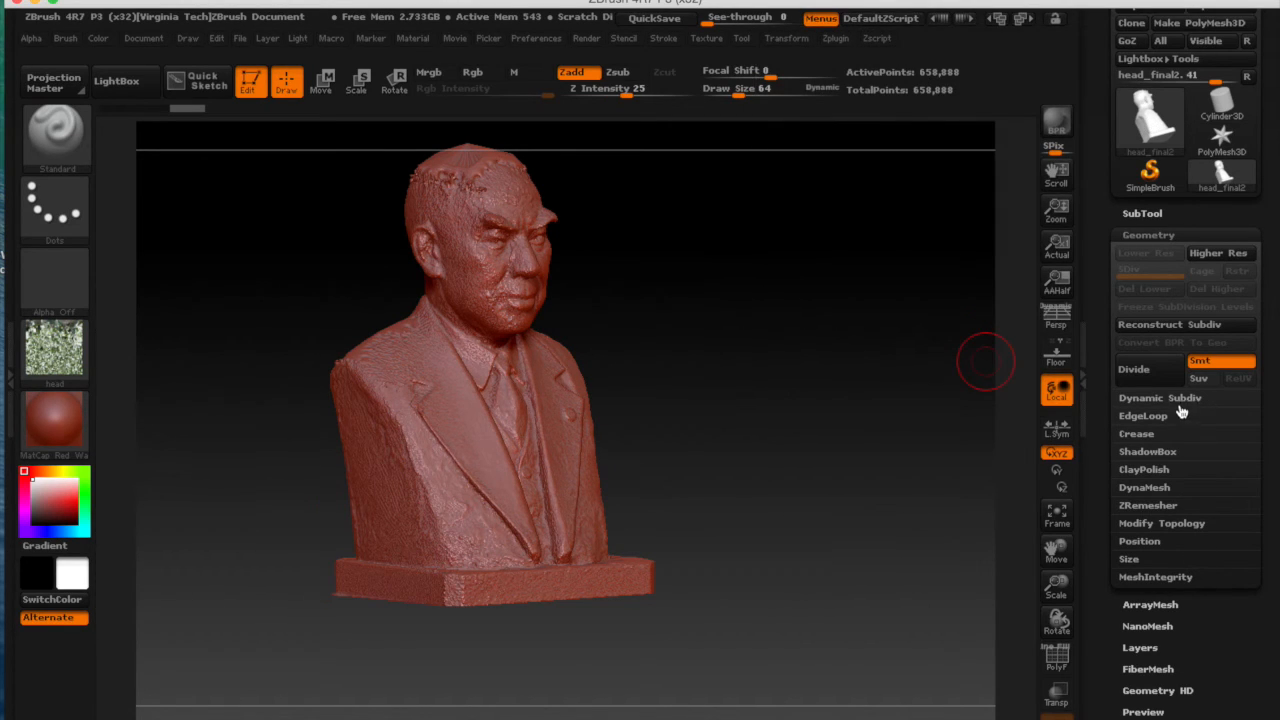
pyautogui.click(1145, 376)
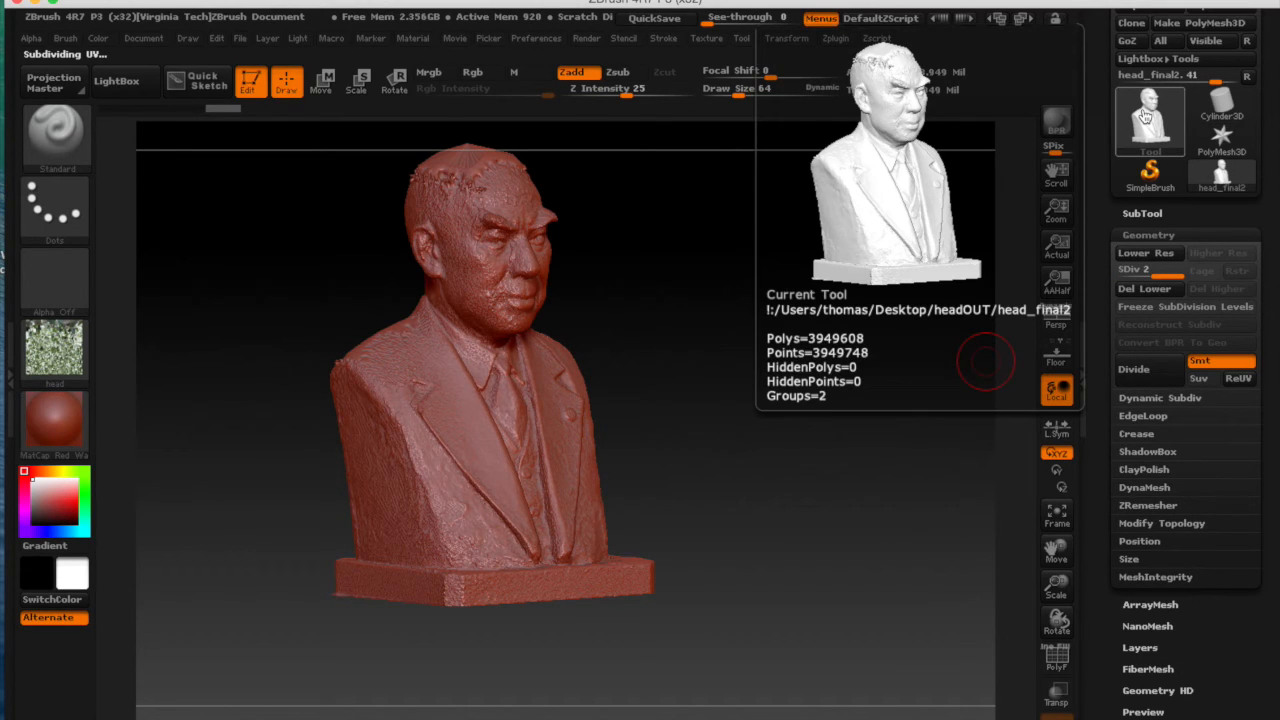
pyautogui.click(1152, 290)
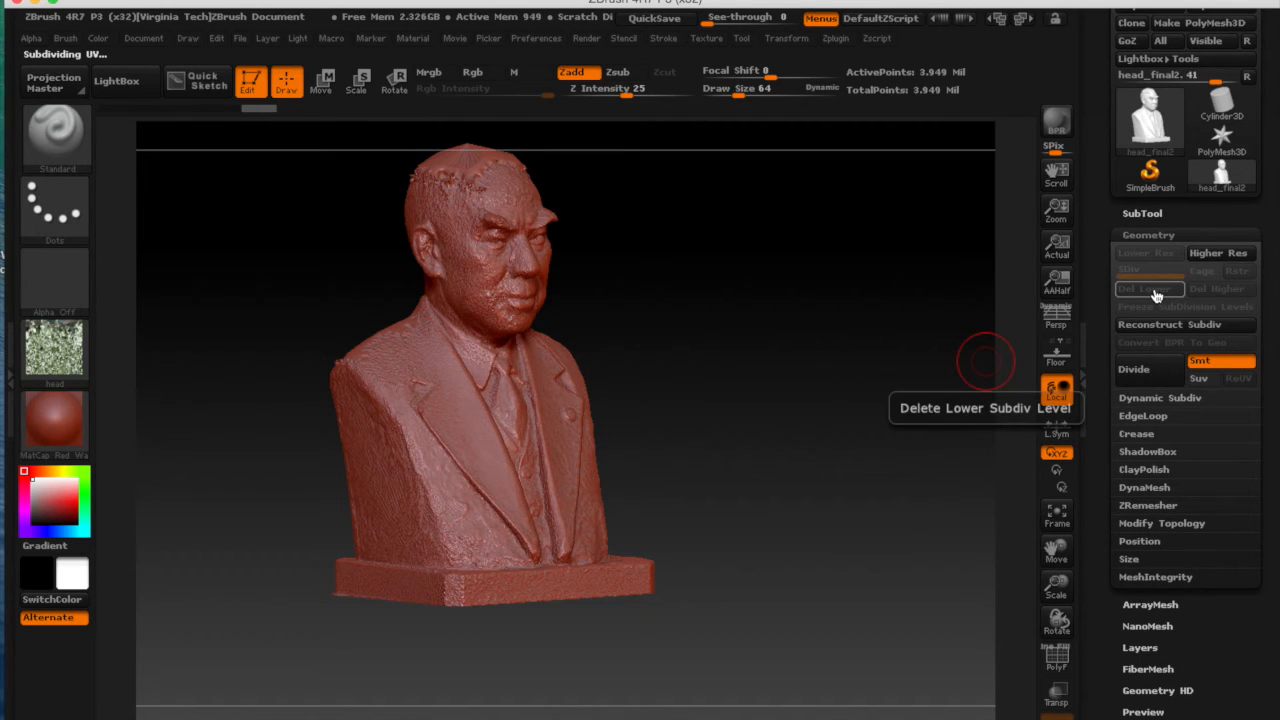
# Enable the Mrgb channel and convert the head texture to polypaint on the bust.
pyautogui.moveTo(1274, 290); pyautogui.dragTo(1277, 365)
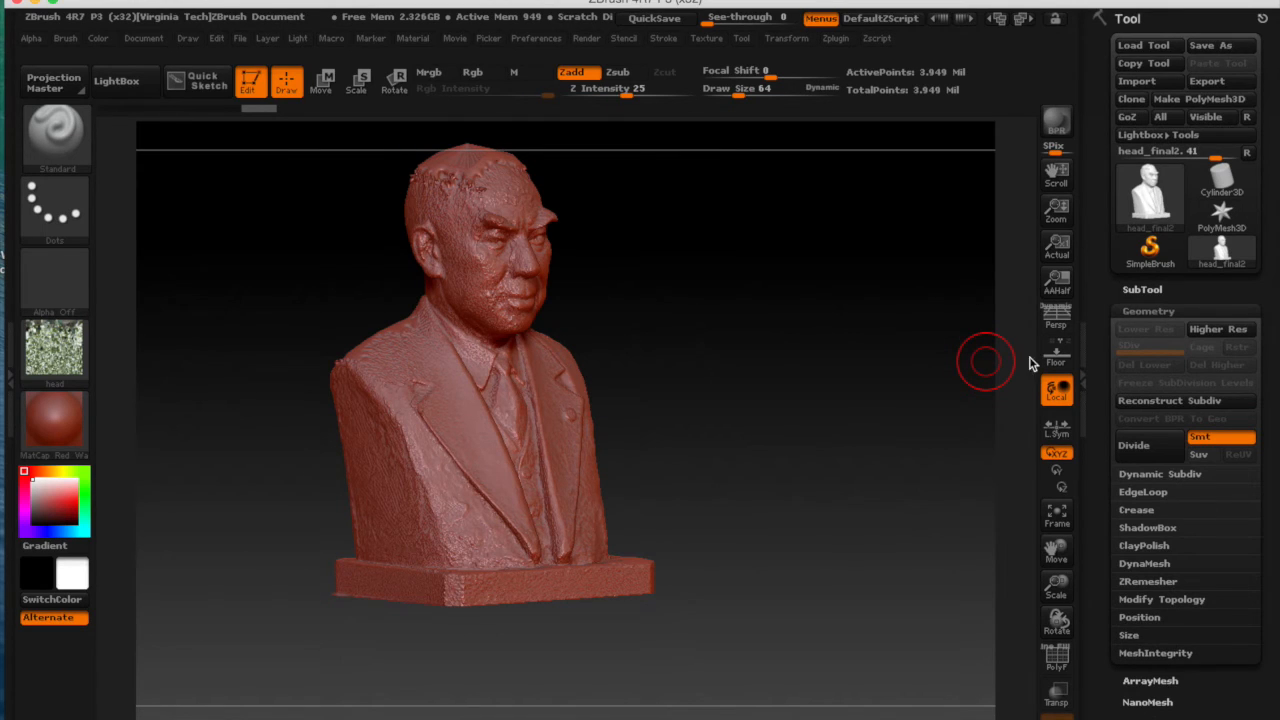
pyautogui.moveTo(1134, 420); pyautogui.dragTo(1060, 250)
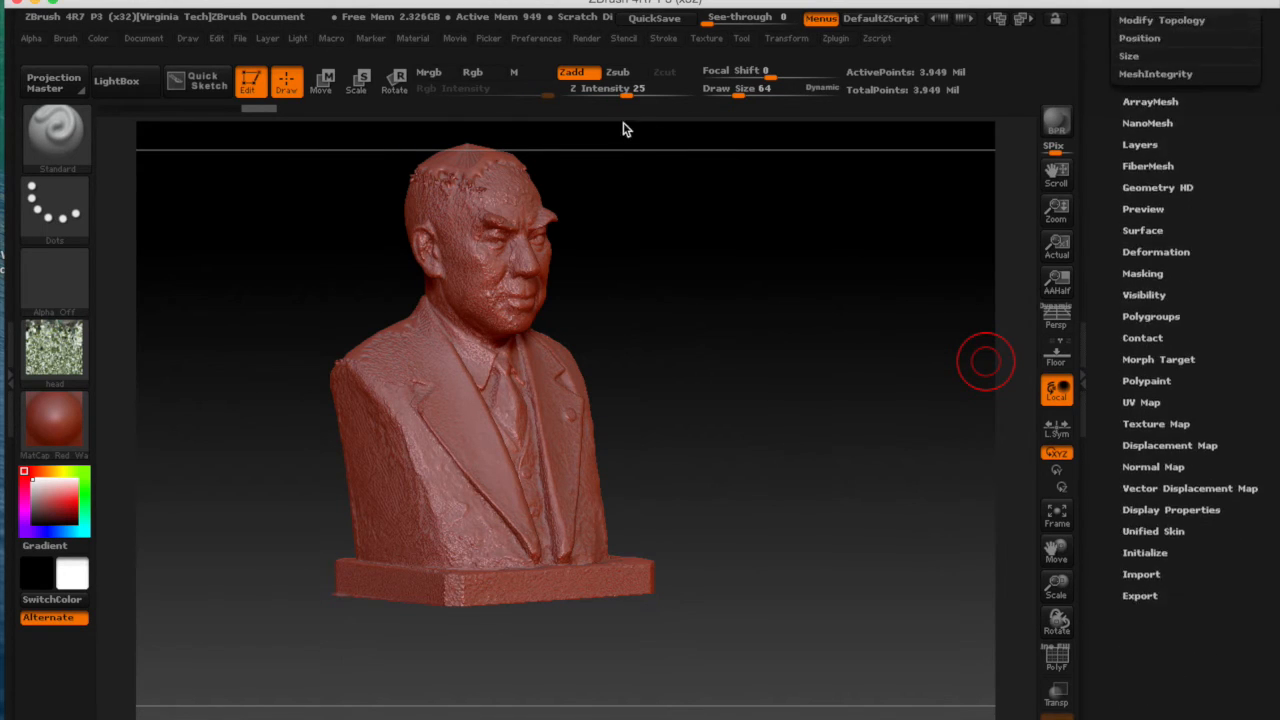
pyautogui.click(440, 72)
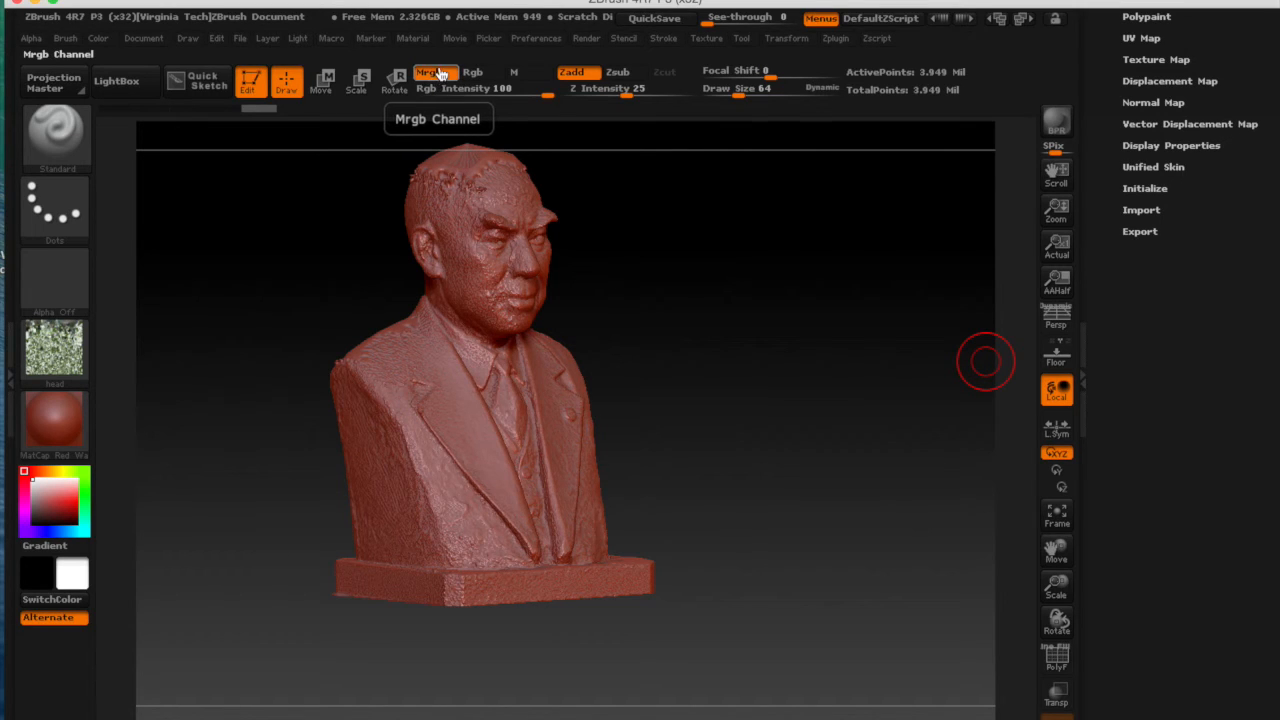
pyautogui.scroll(5, 1256, 213)
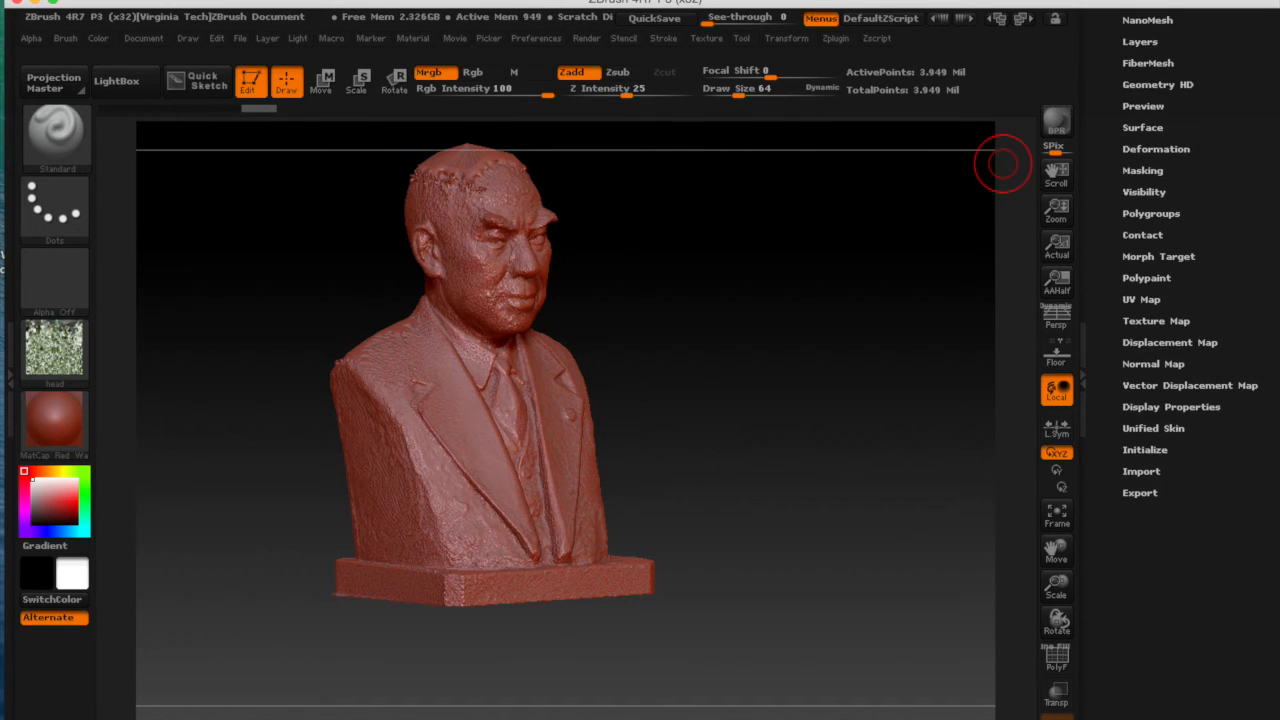
pyautogui.moveTo(1254, 325); pyautogui.dragTo(1258, 392)
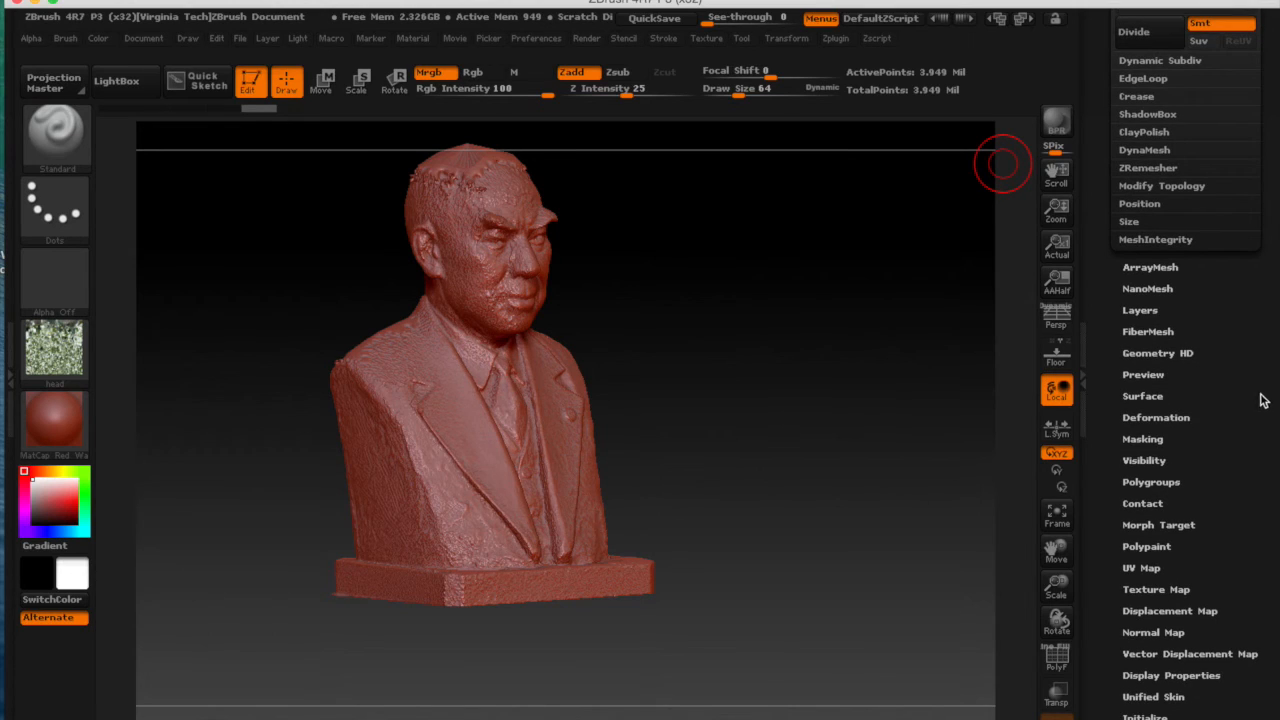
pyautogui.click(1160, 590)
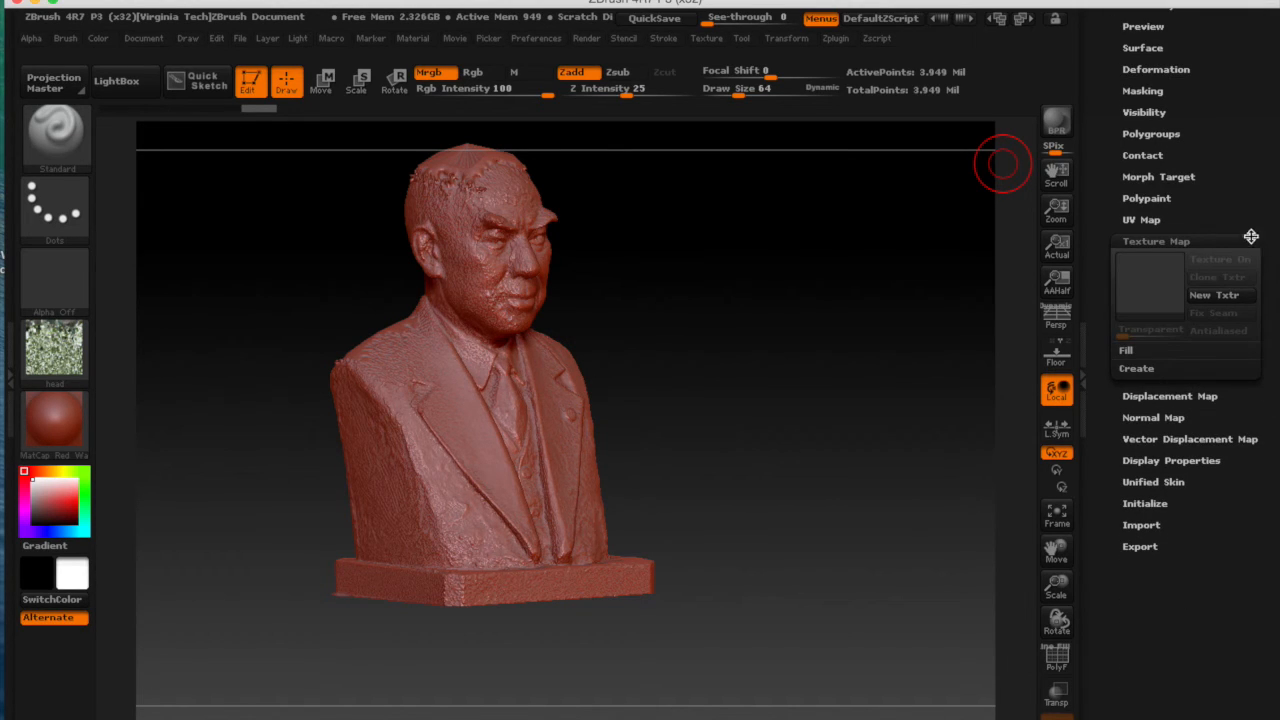
pyautogui.click(1161, 198)
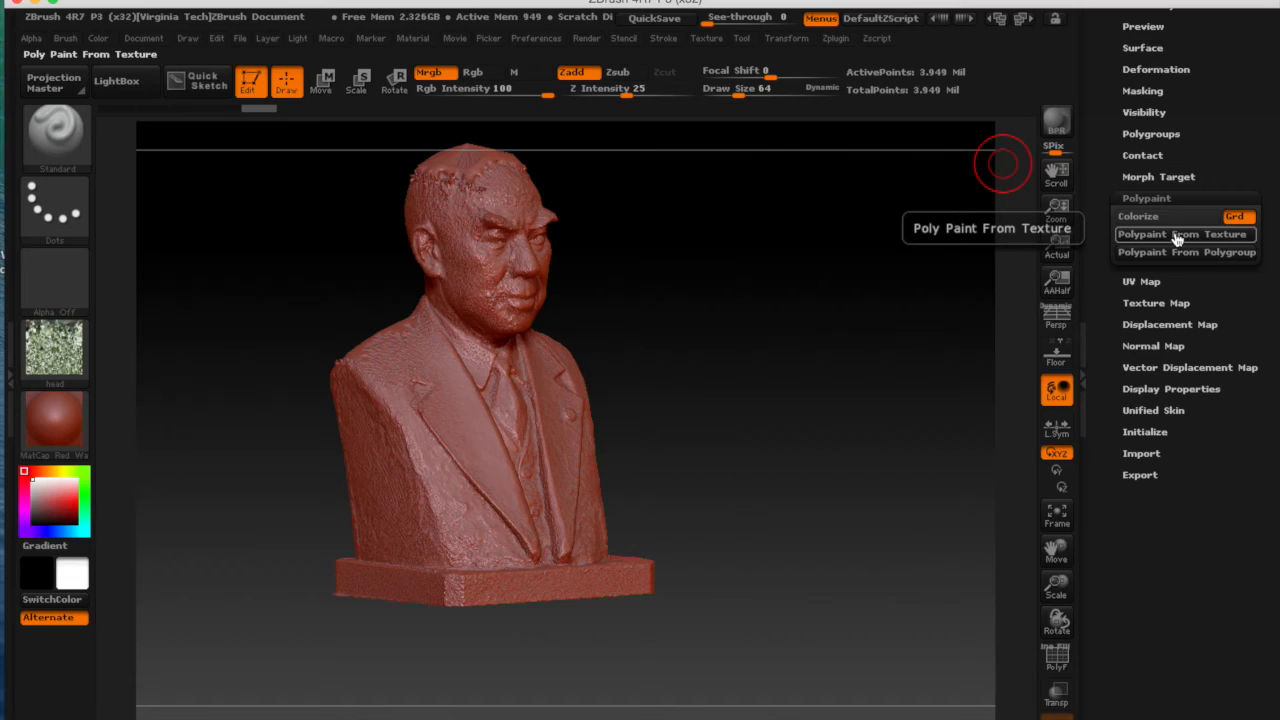
pyautogui.click(1178, 236)
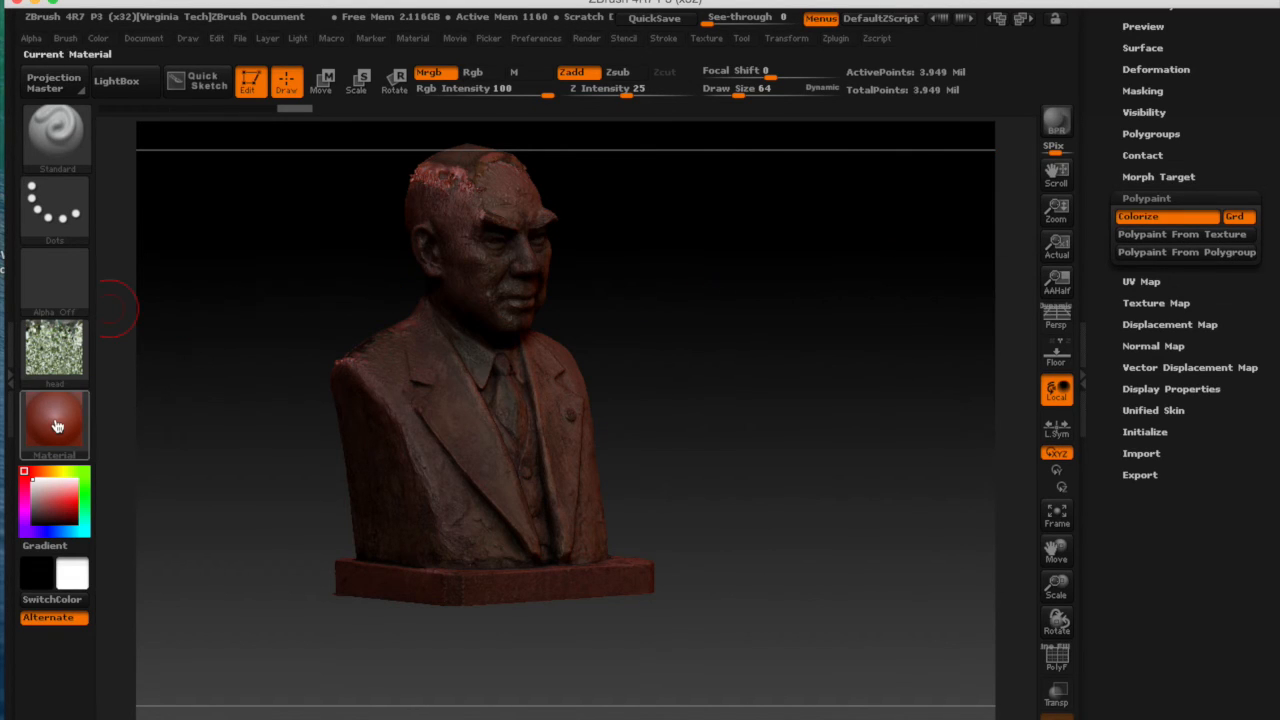
# Change the bust's material to SkinShade4 and frame the model in the canvas.
pyautogui.moveTo(57, 426)
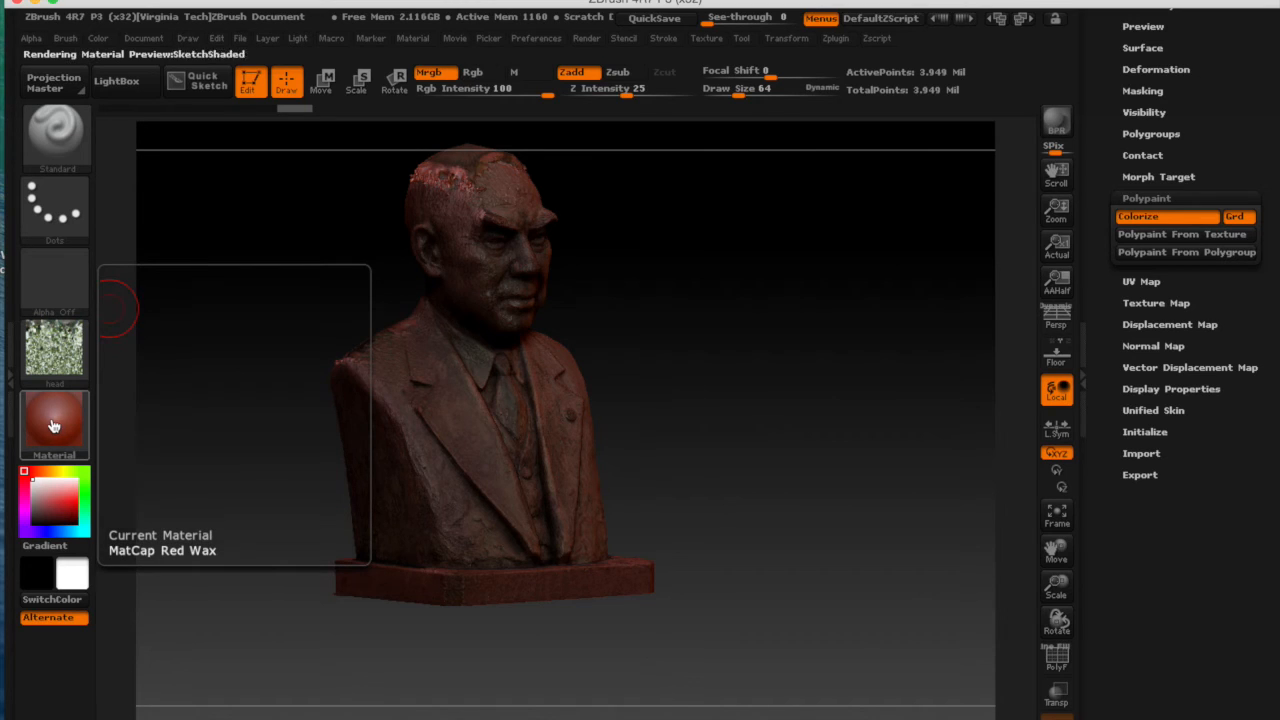
pyautogui.click(56, 425)
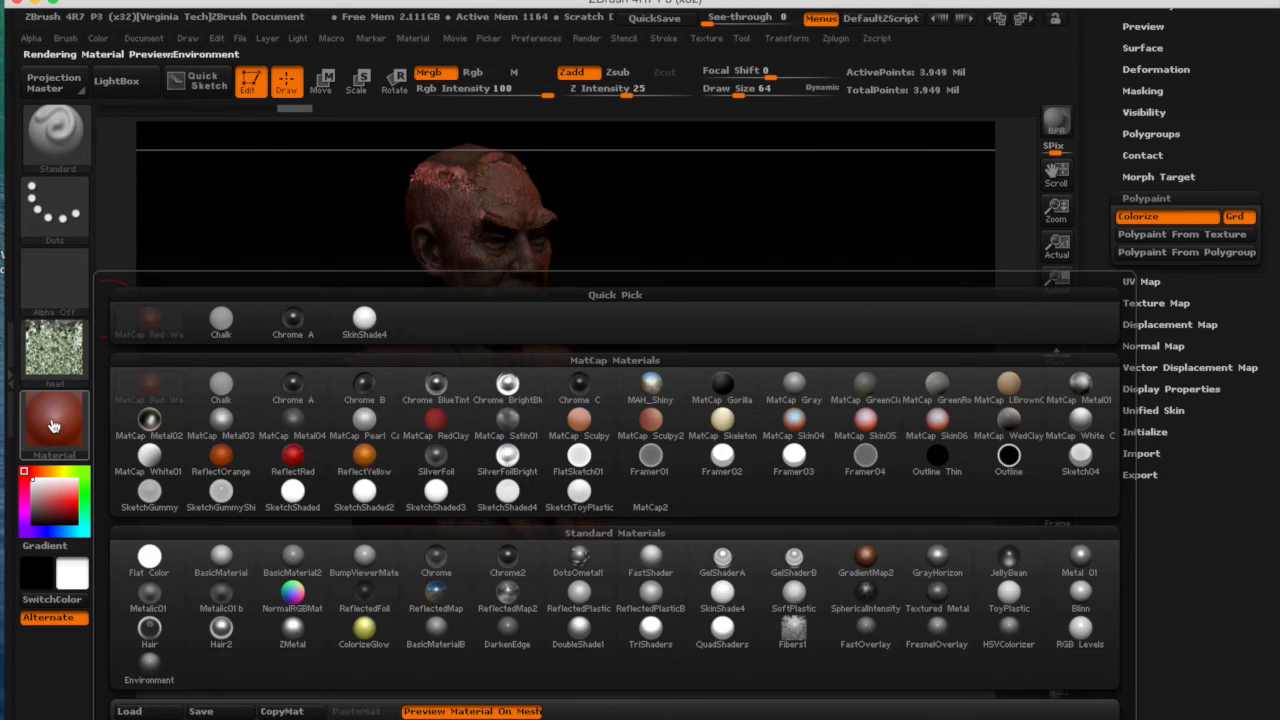
pyautogui.click(364, 318)
pyautogui.moveTo(721, 351); pyautogui.dragTo(663, 449)
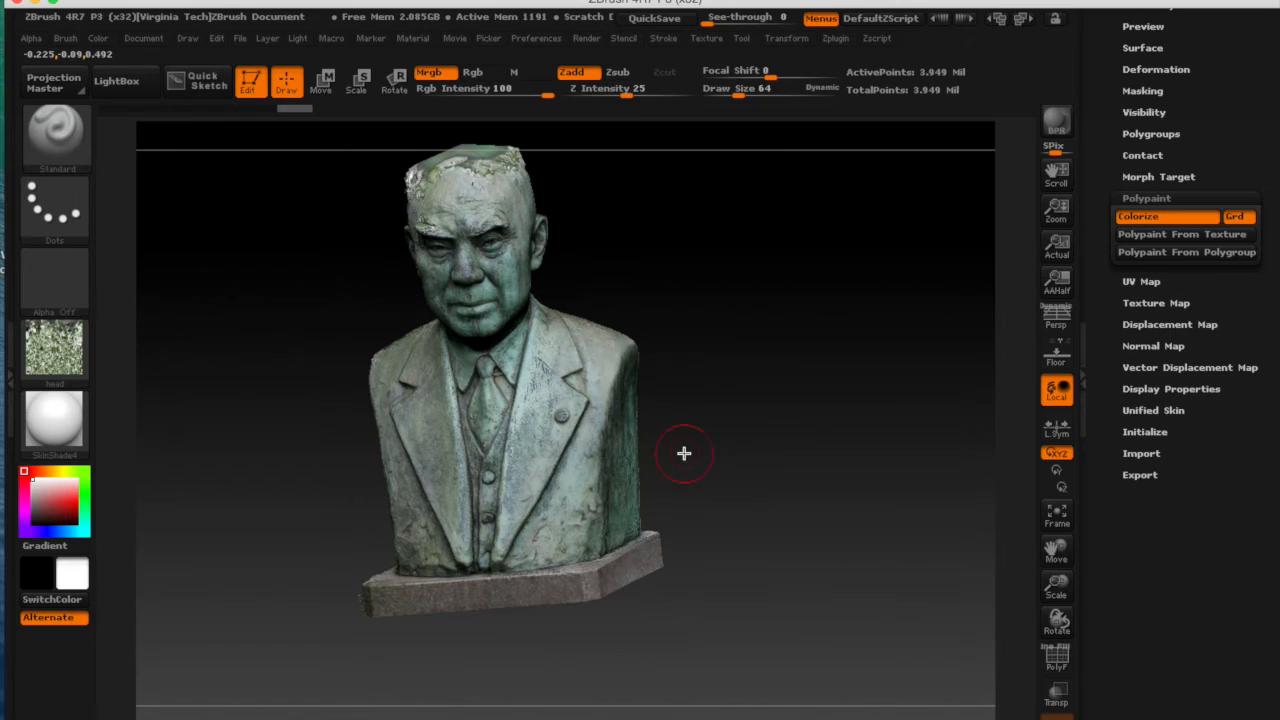
pyautogui.click(1057, 515)
pyautogui.moveTo(897, 397); pyautogui.dragTo(864, 295)
# Duplicate the textured bust subtool.
pyautogui.moveTo(1275, 186); pyautogui.dragTo(1277, 375)
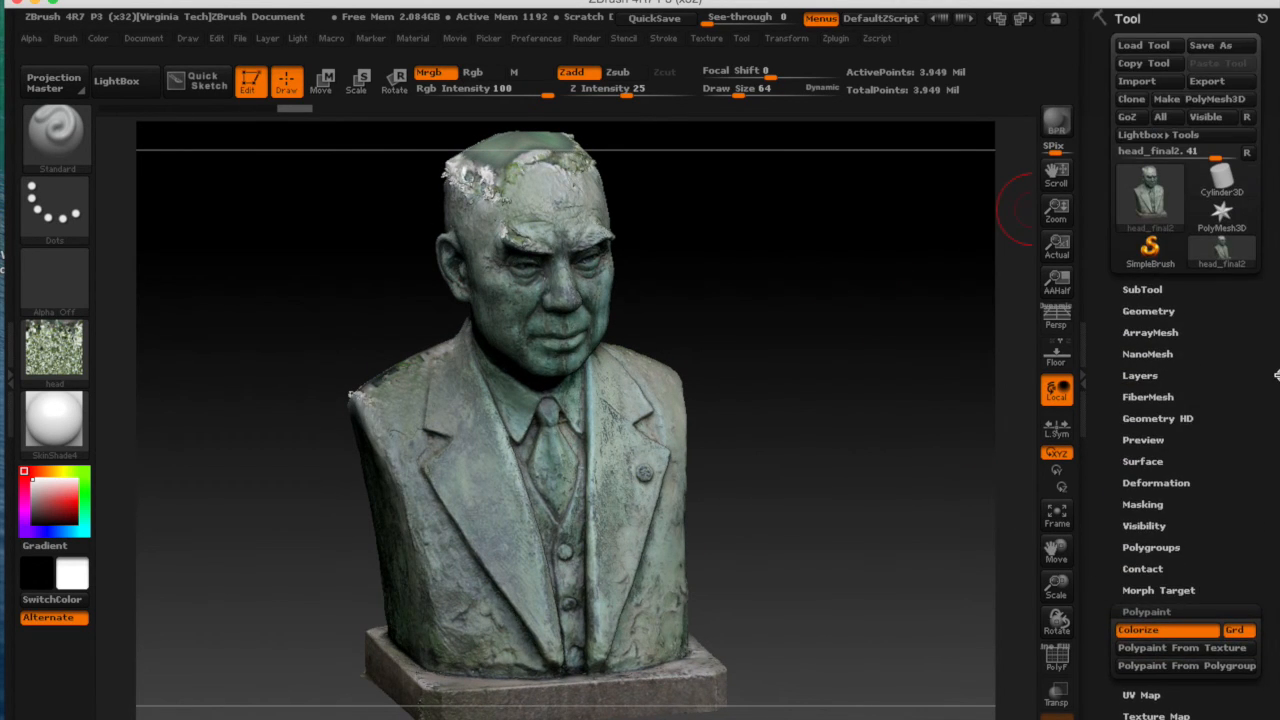
pyautogui.click(1156, 290)
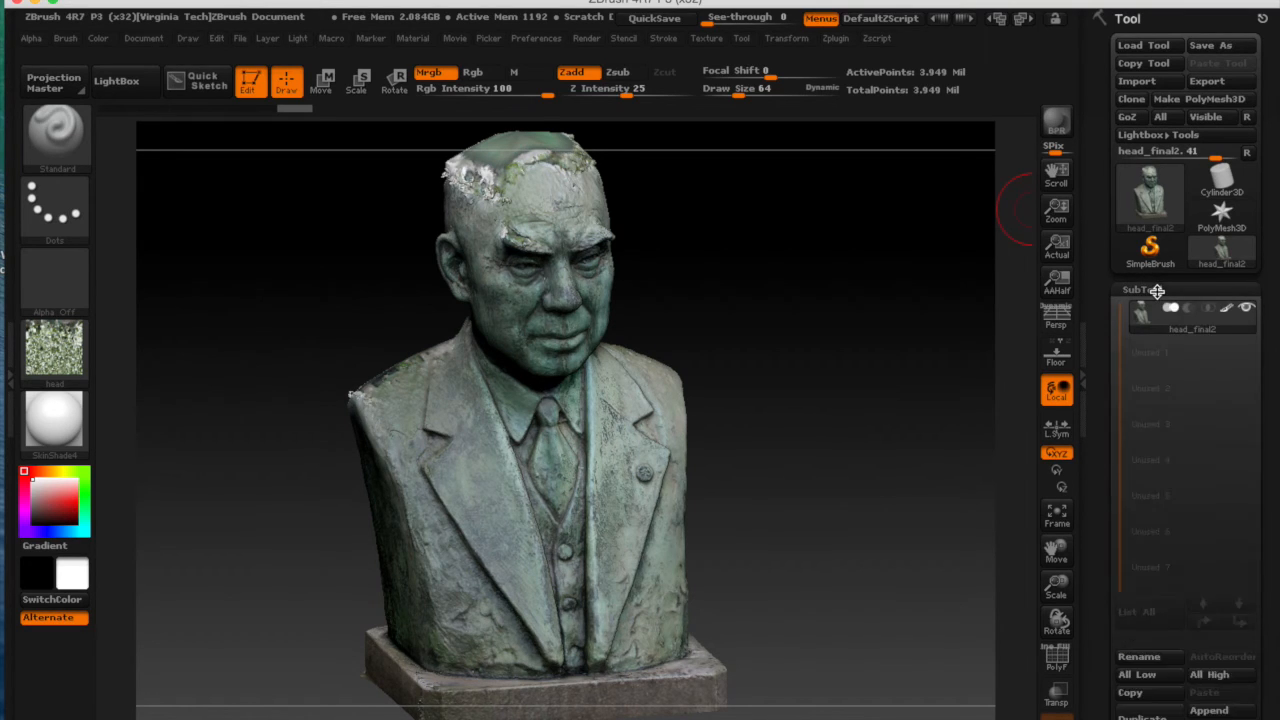
pyautogui.moveTo(1176, 168)
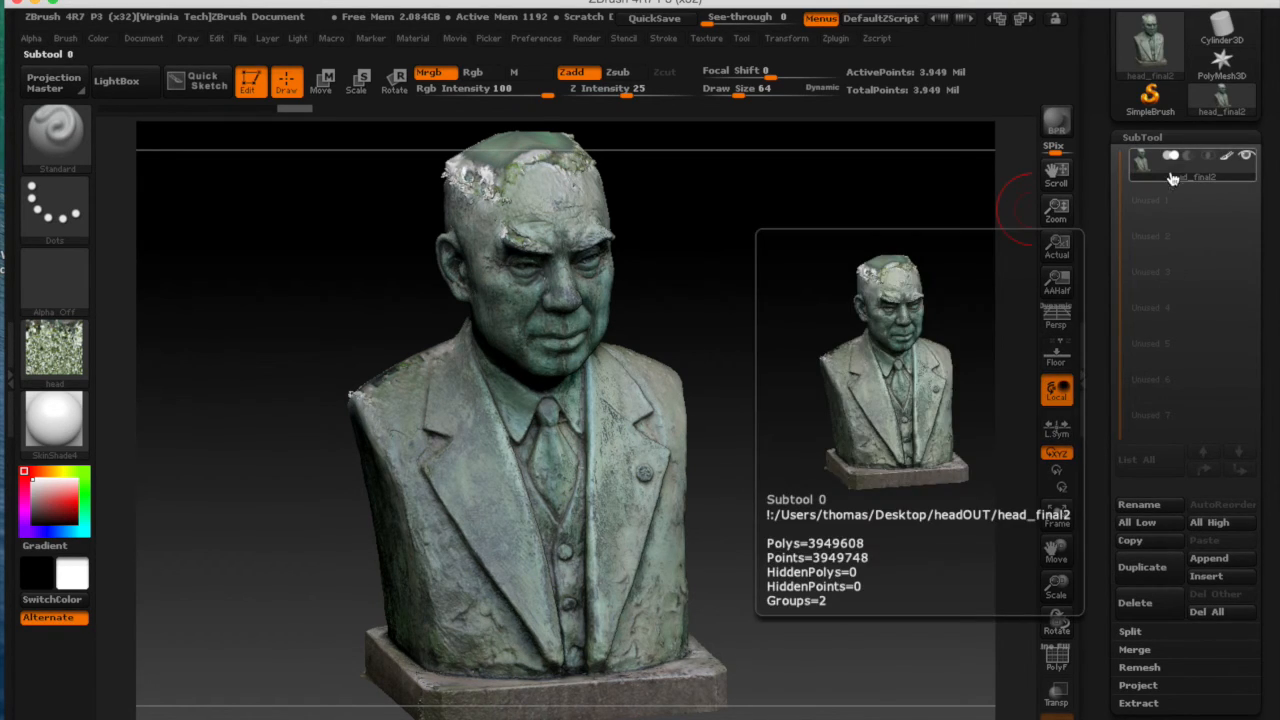
pyautogui.click(1145, 567)
pyautogui.moveTo(1180, 177)
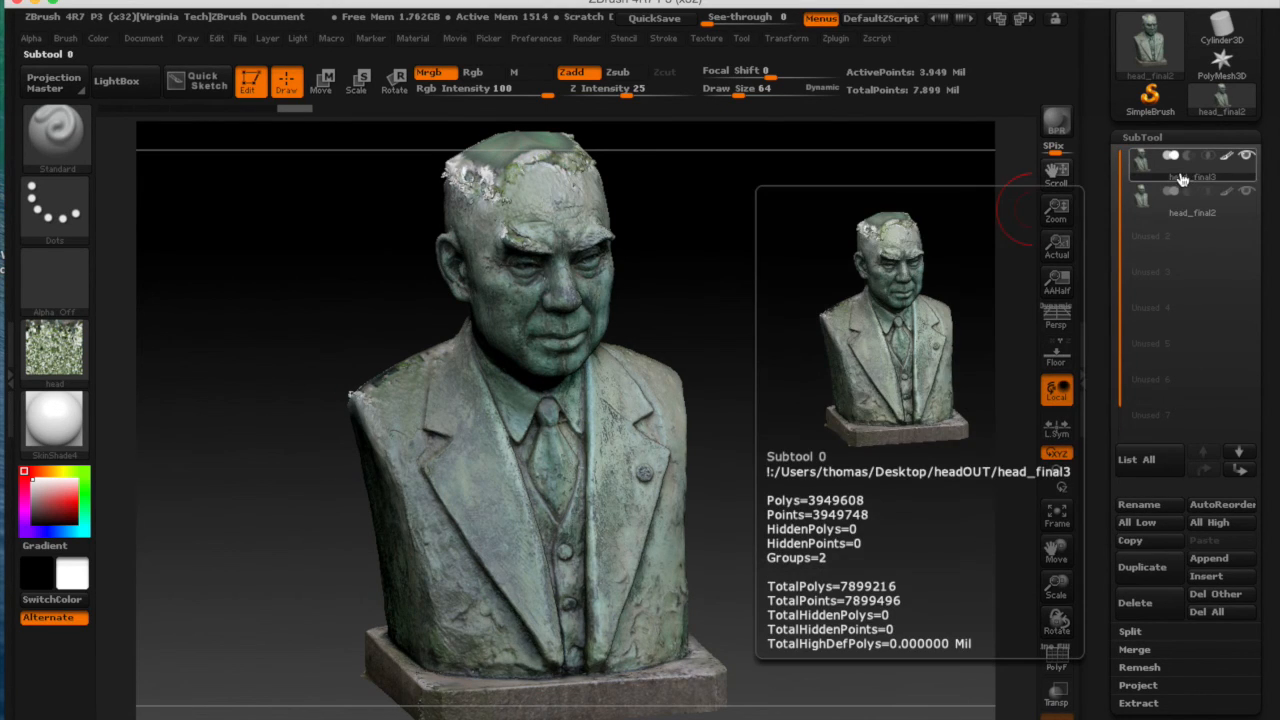
# Convert the head_final3 subtool to a DynaMesh with resolution 128 and check the remeshed bust from the side.
pyautogui.scroll(-3, 1268, 400)
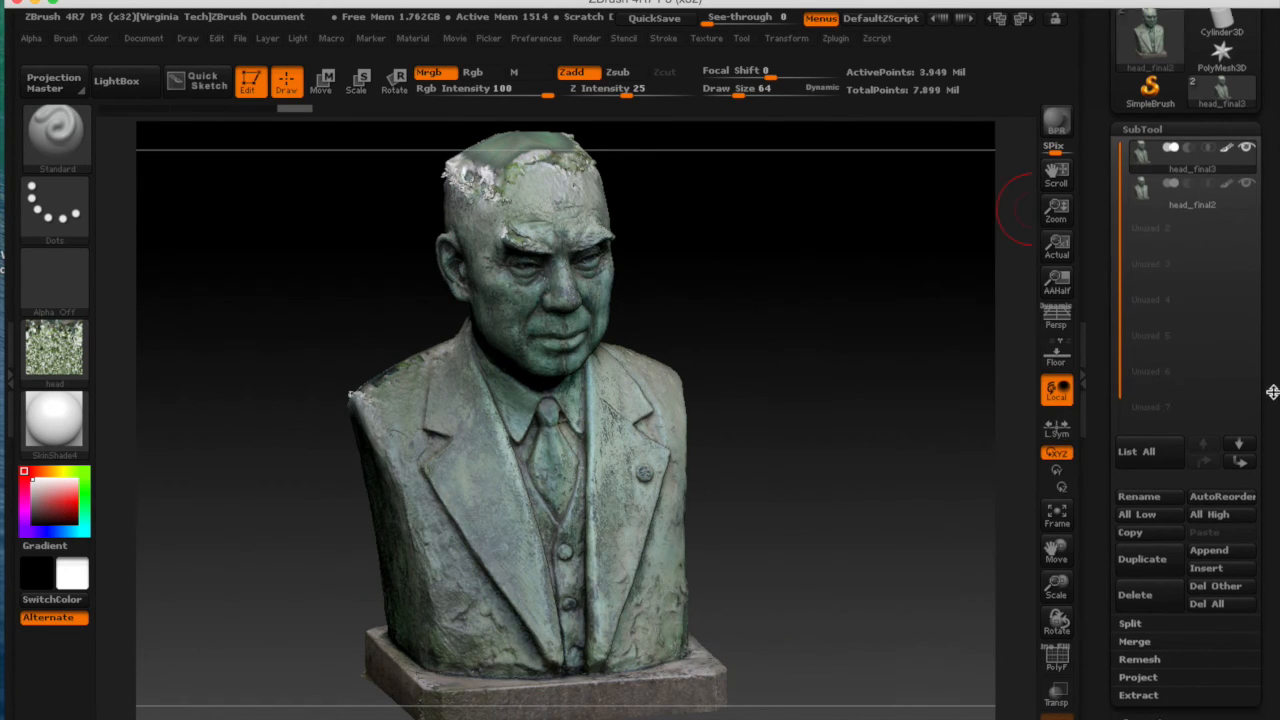
pyautogui.moveTo(1276, 470); pyautogui.dragTo(1277, 372)
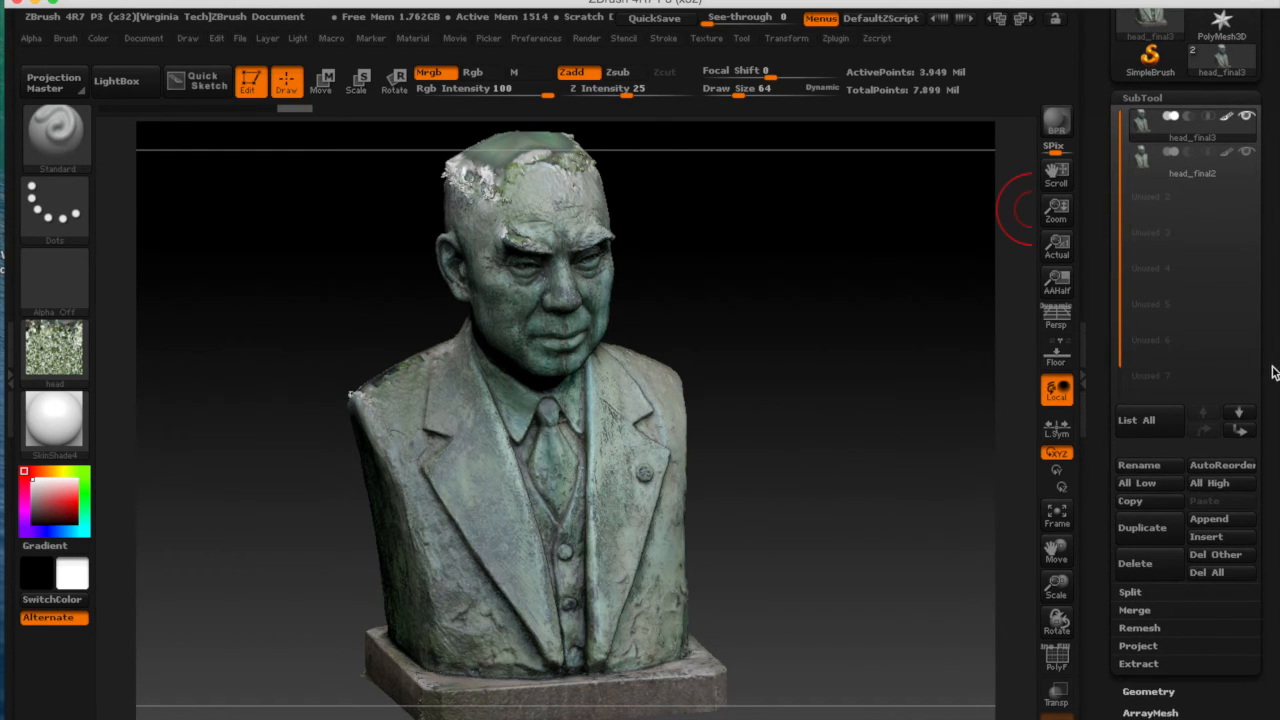
pyautogui.click(1153, 691)
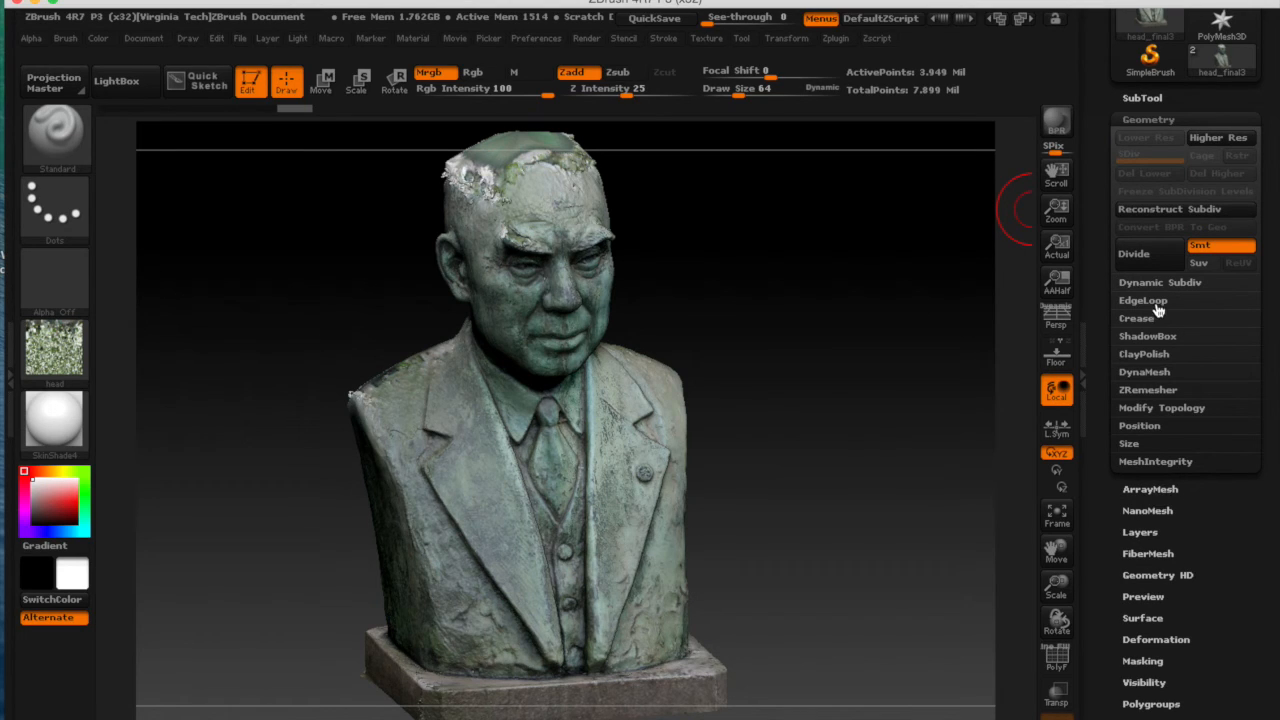
pyautogui.click(1146, 372)
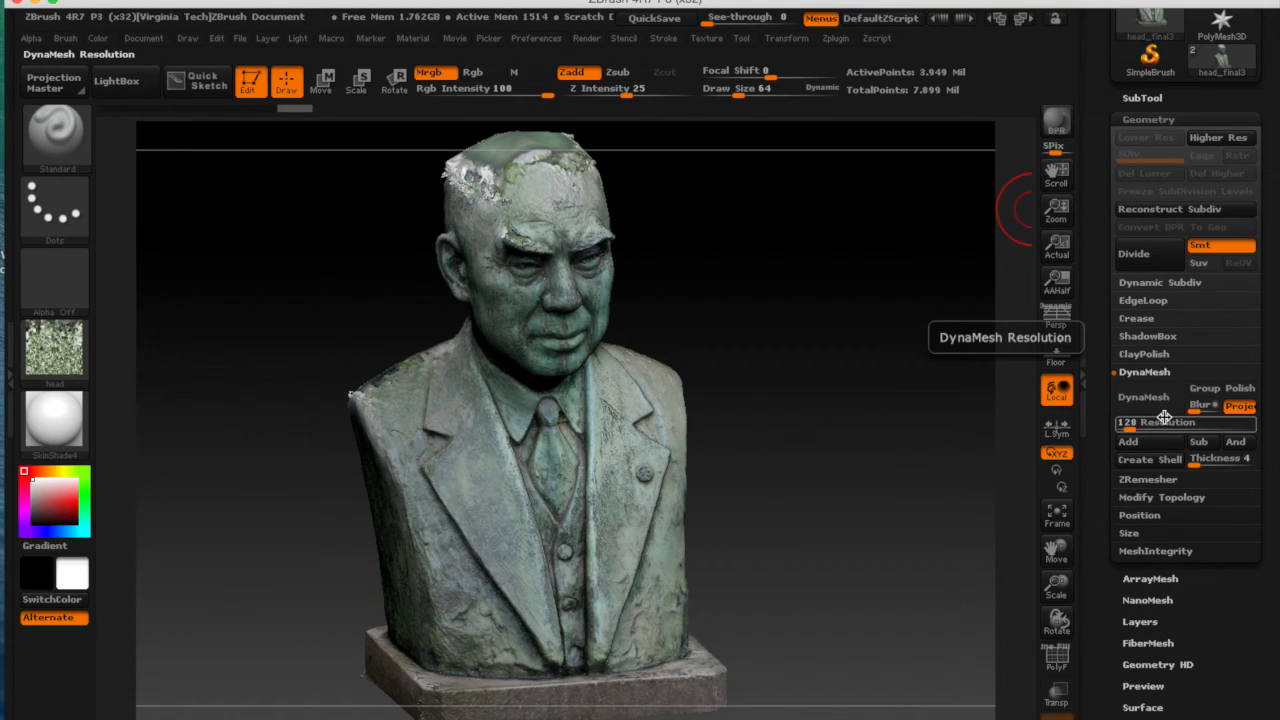
pyautogui.click(1128, 424)
pyautogui.write('200')
pyautogui.press('Return')
pyautogui.click(1162, 403)
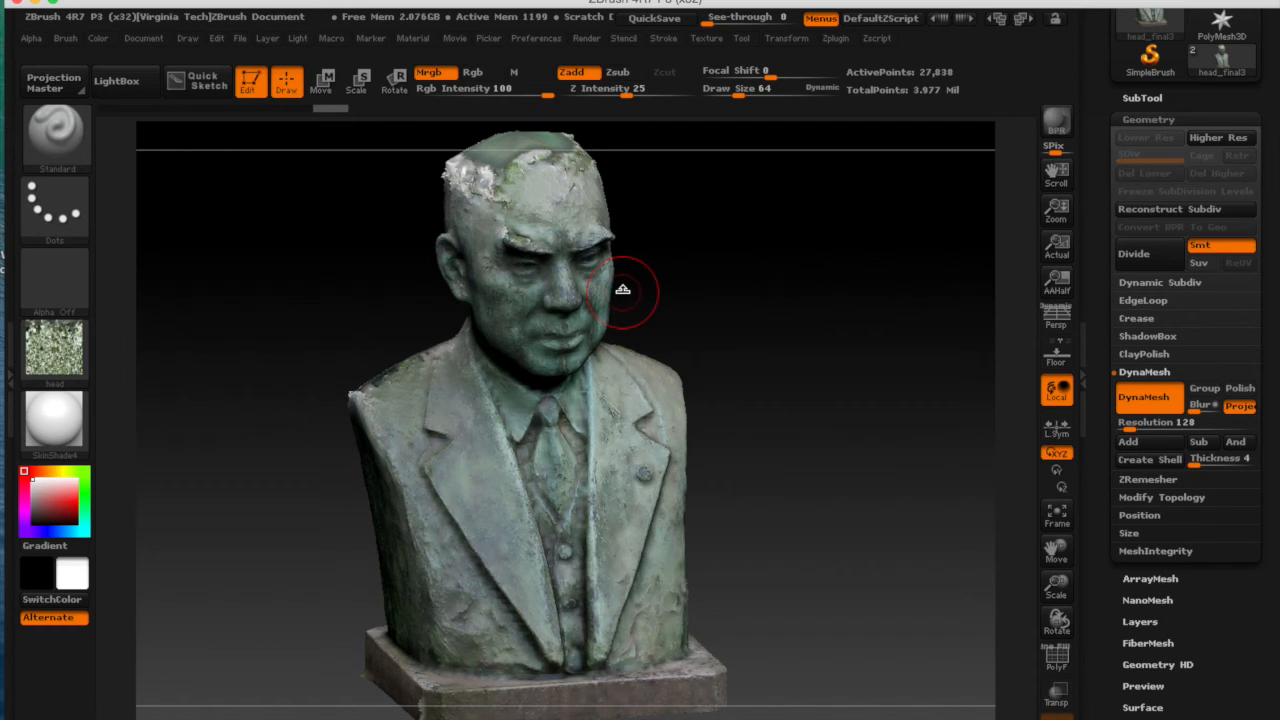
pyautogui.moveTo(700, 306); pyautogui.dragTo(726, 309)
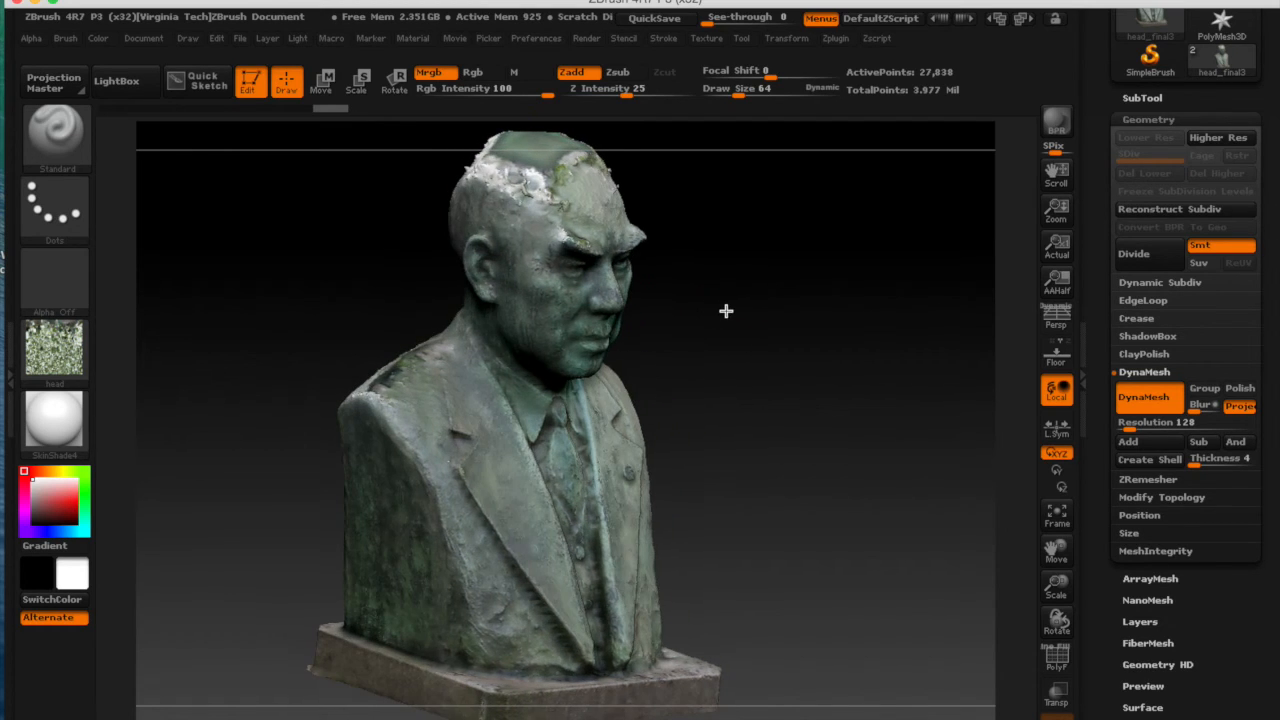
pyautogui.moveTo(1275, 216); pyautogui.dragTo(1253, 372)
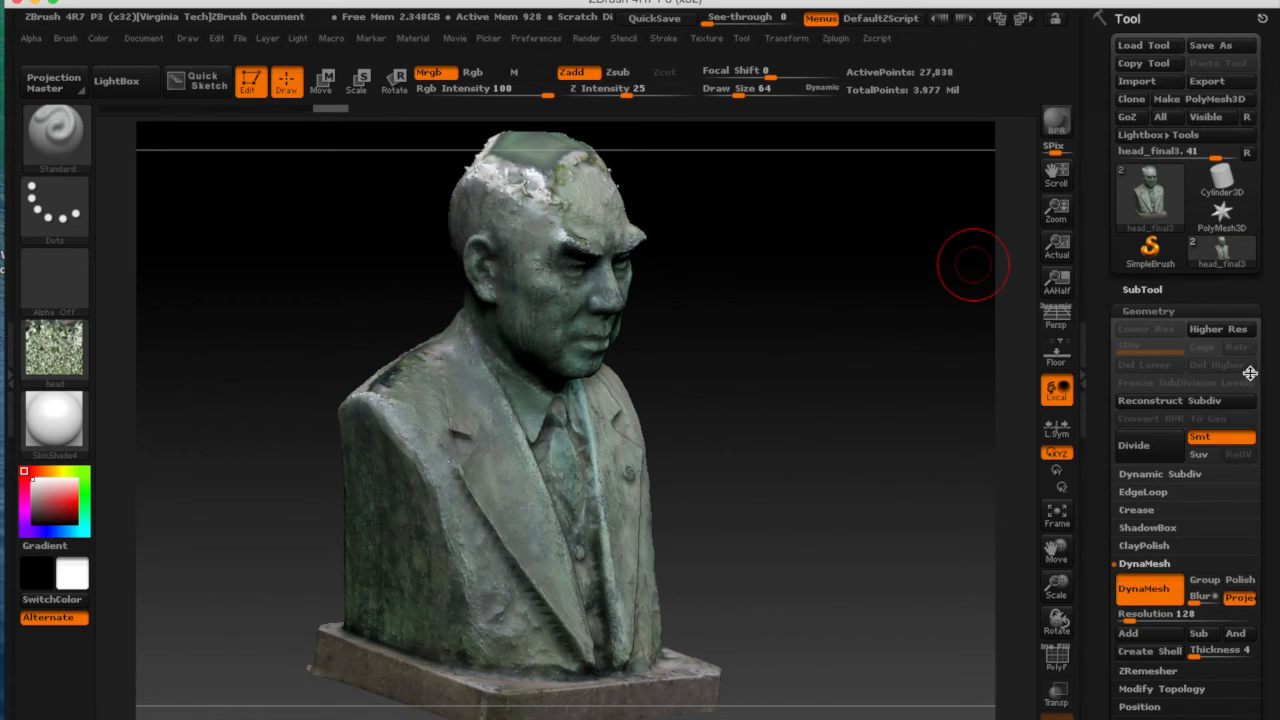
# Compare the two subtools, hide head_final2 and view the remeshed head_final3 bust from the front.
pyautogui.click(1150, 289)
pyautogui.moveTo(1180, 174)
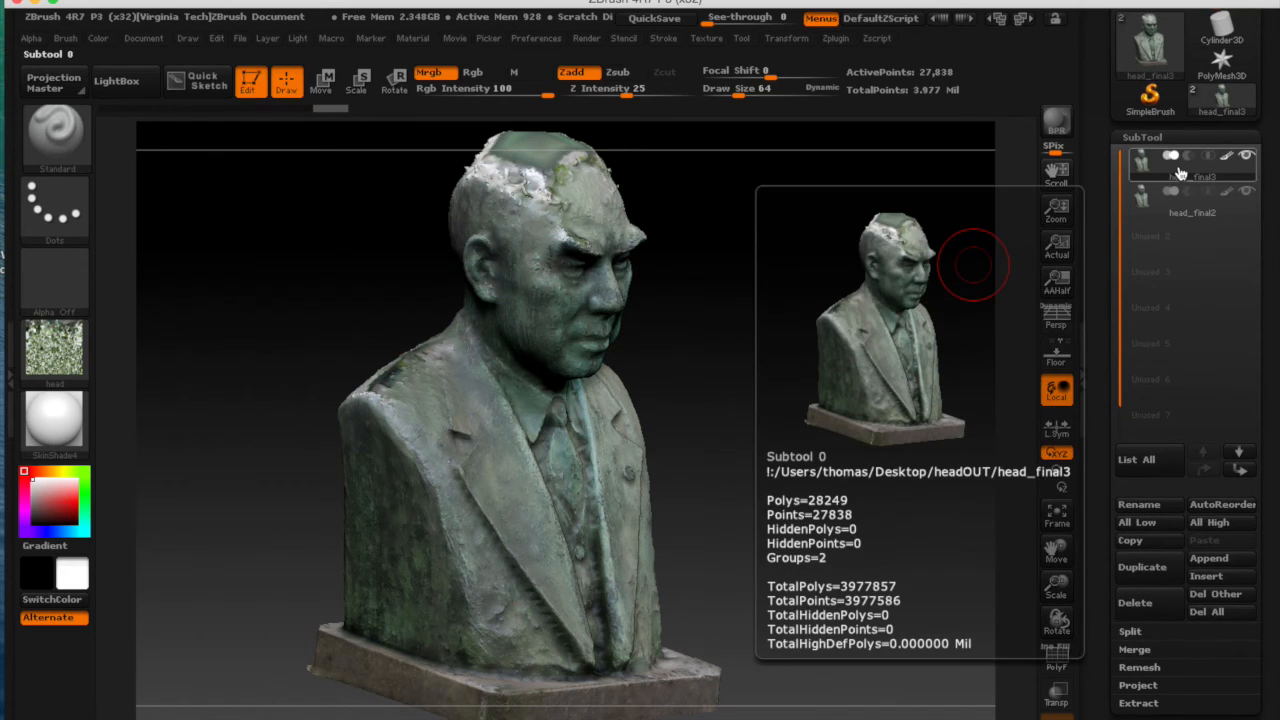
pyautogui.moveTo(1176, 211)
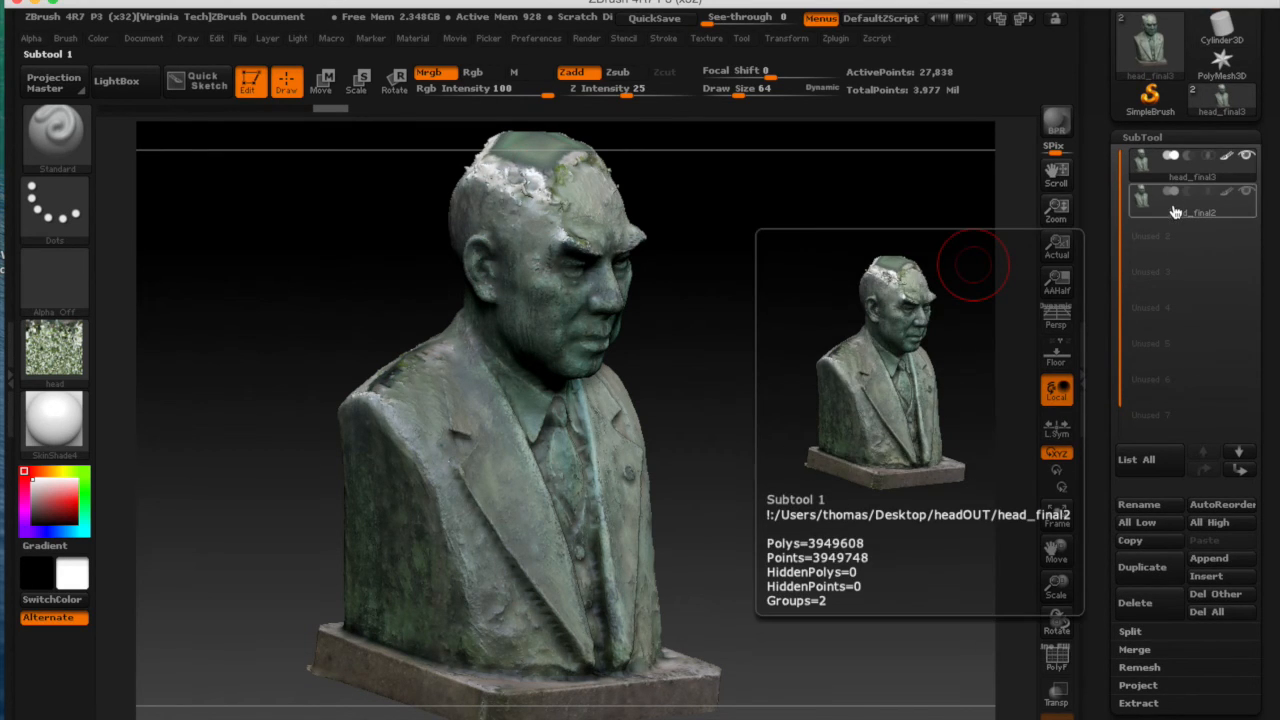
pyautogui.click(1184, 166)
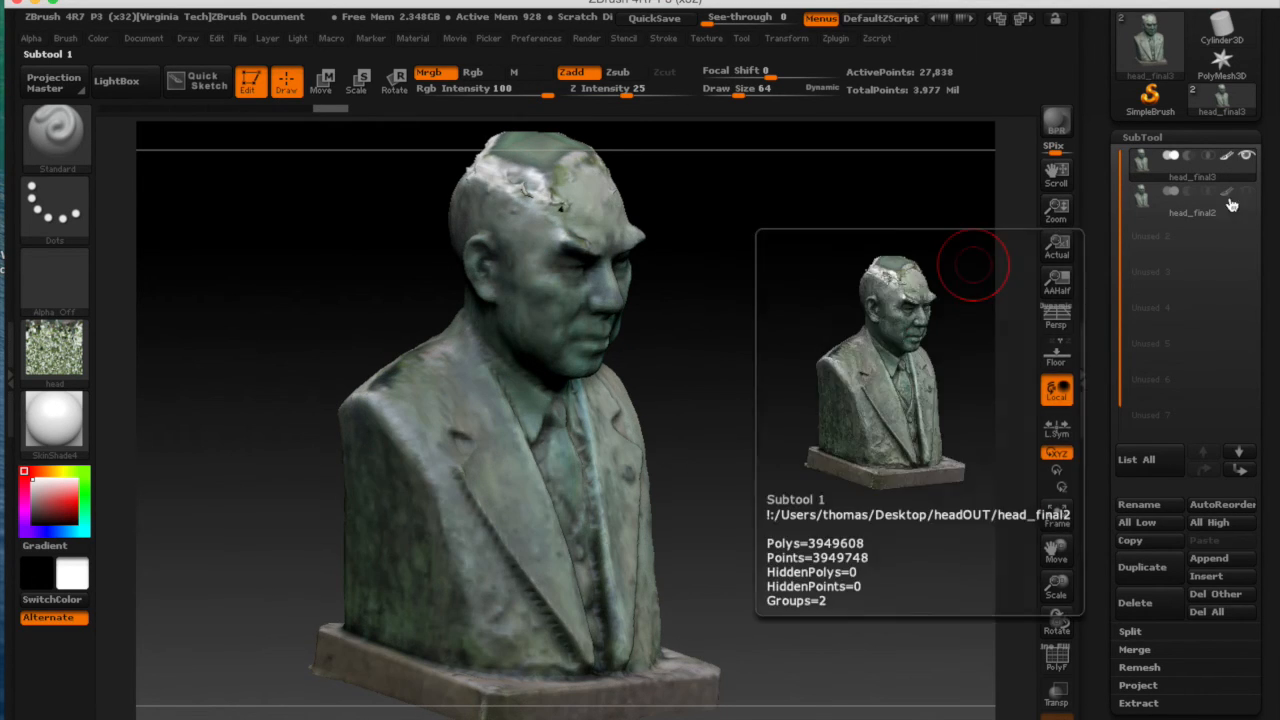
pyautogui.moveTo(725, 392); pyautogui.dragTo(847, 297)
pyautogui.moveTo(1250, 180)
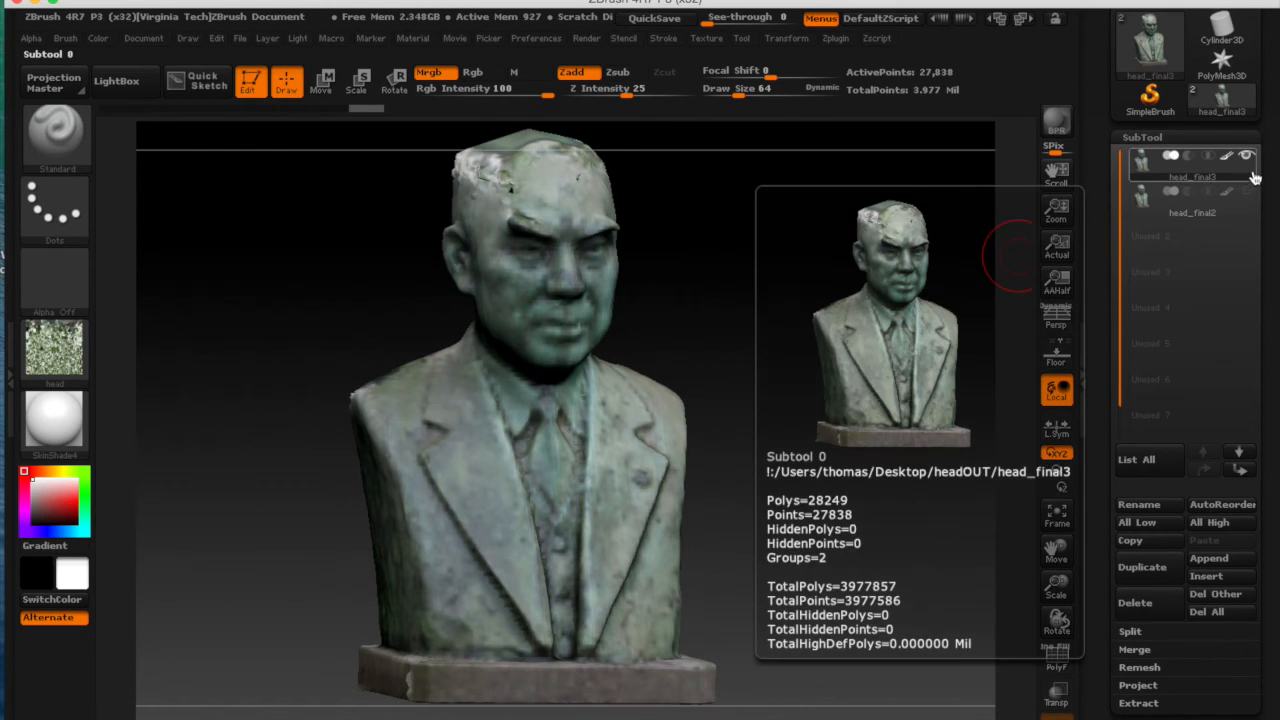
# Export the remeshed head_final3 bust in OBJ format as a_test3 to the headOUT folder.
pyautogui.scroll(3, 1240, 150)
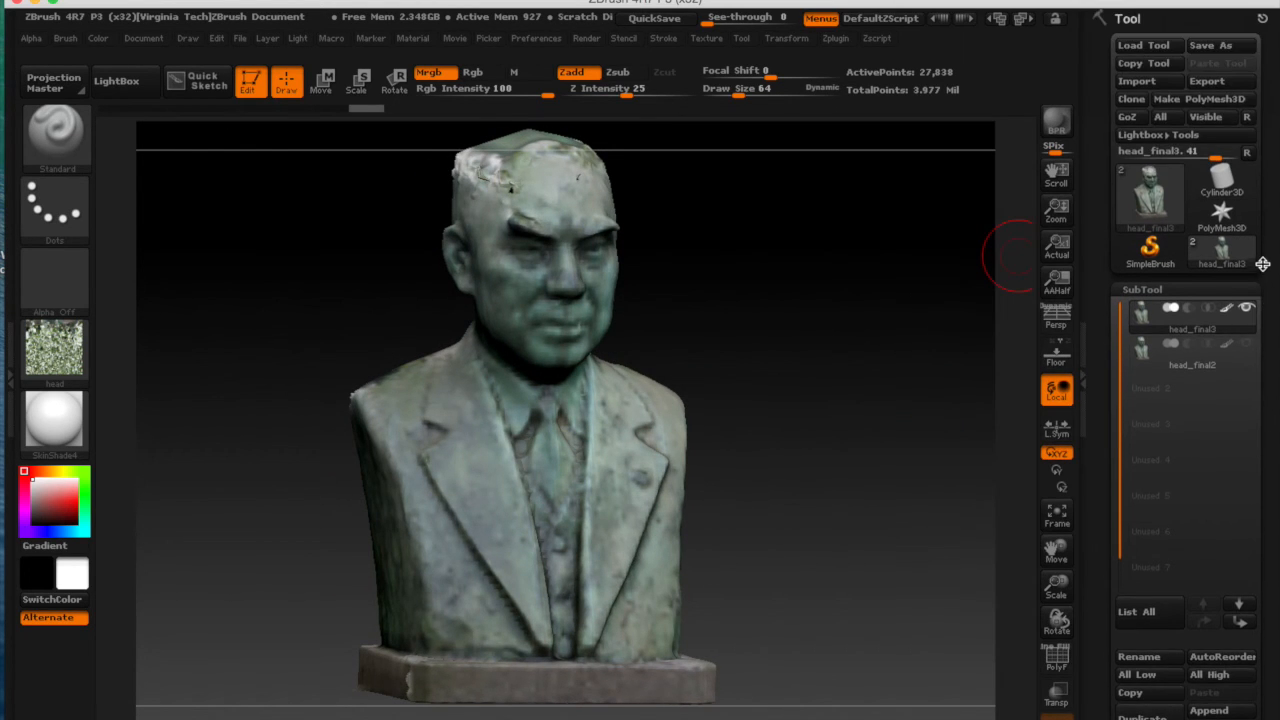
pyautogui.click(1230, 81)
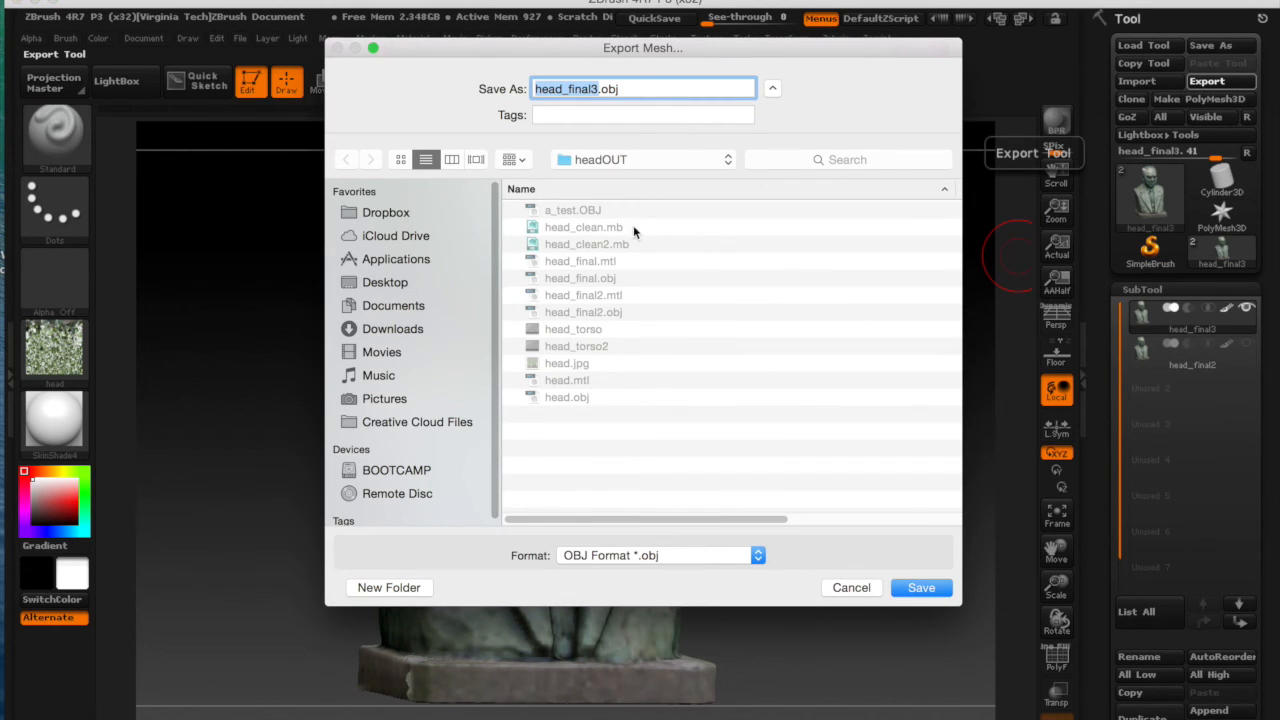
pyautogui.write('a_')
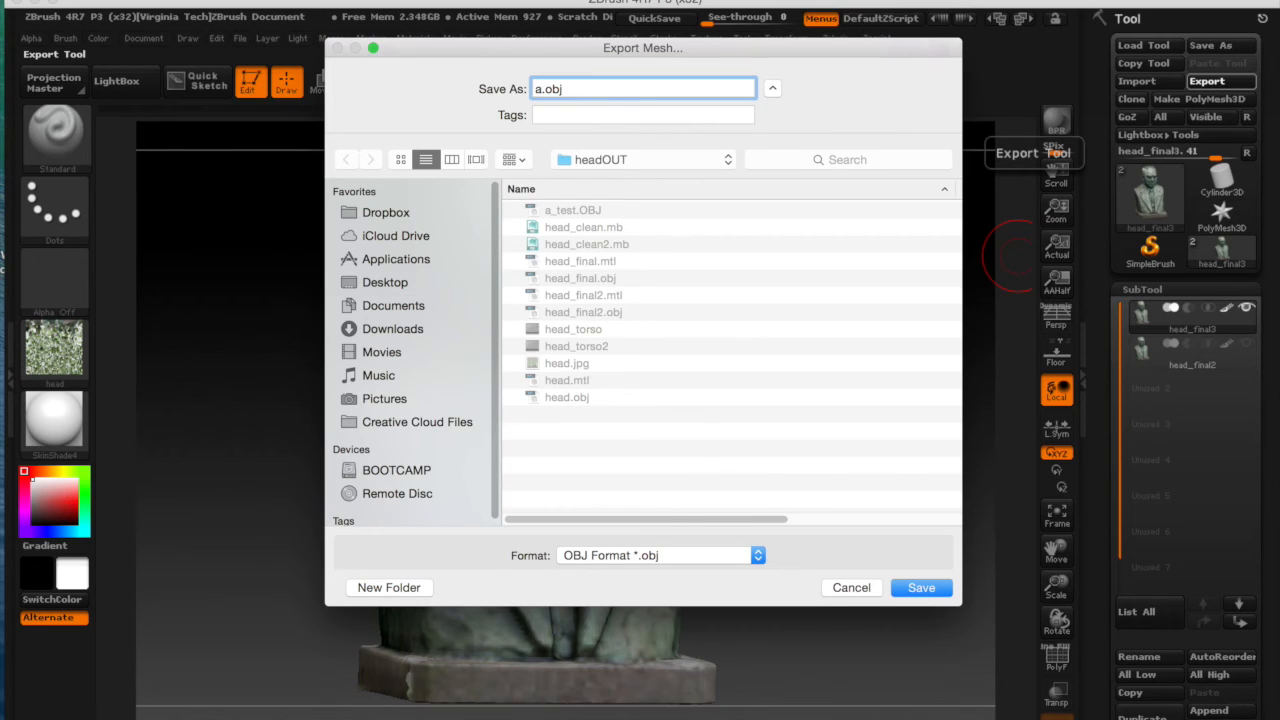
pyautogui.write('test3')
pyautogui.click(920, 588)
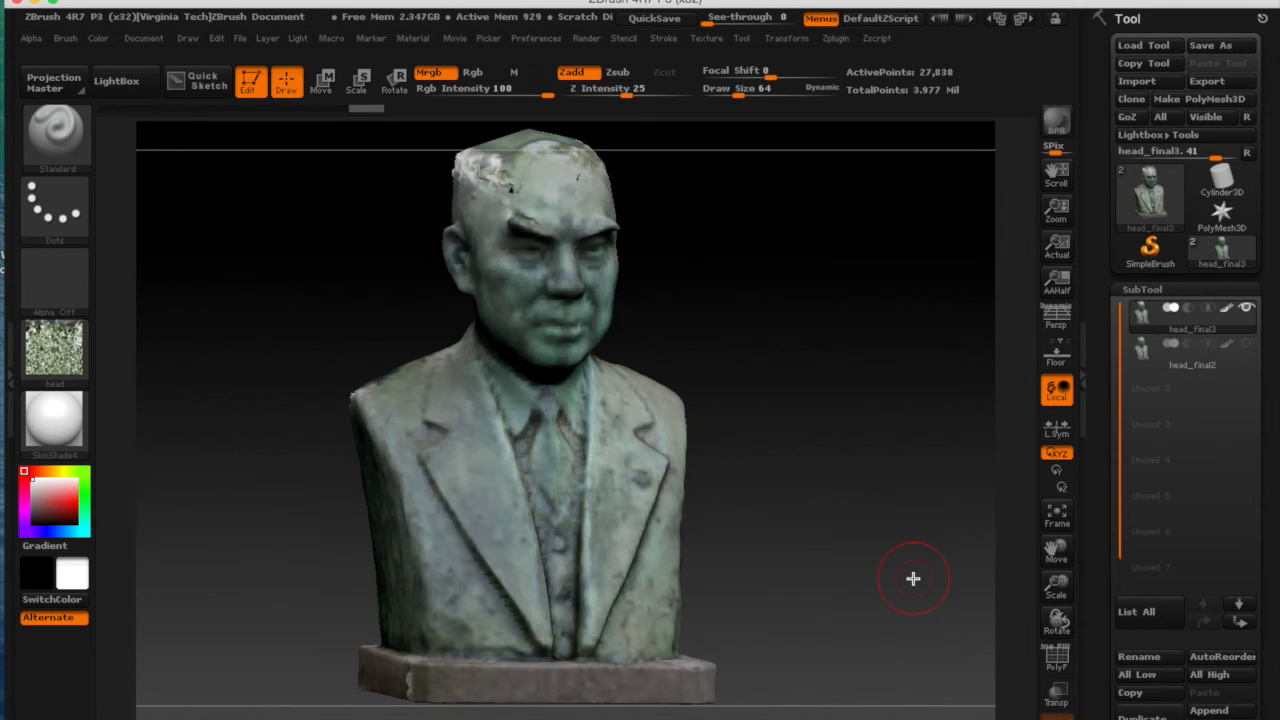
# Export the head texture as the JPEG image aTest_3.jpg to the headOUT folder.
pyautogui.click(705, 38)
pyautogui.click(742, 200)
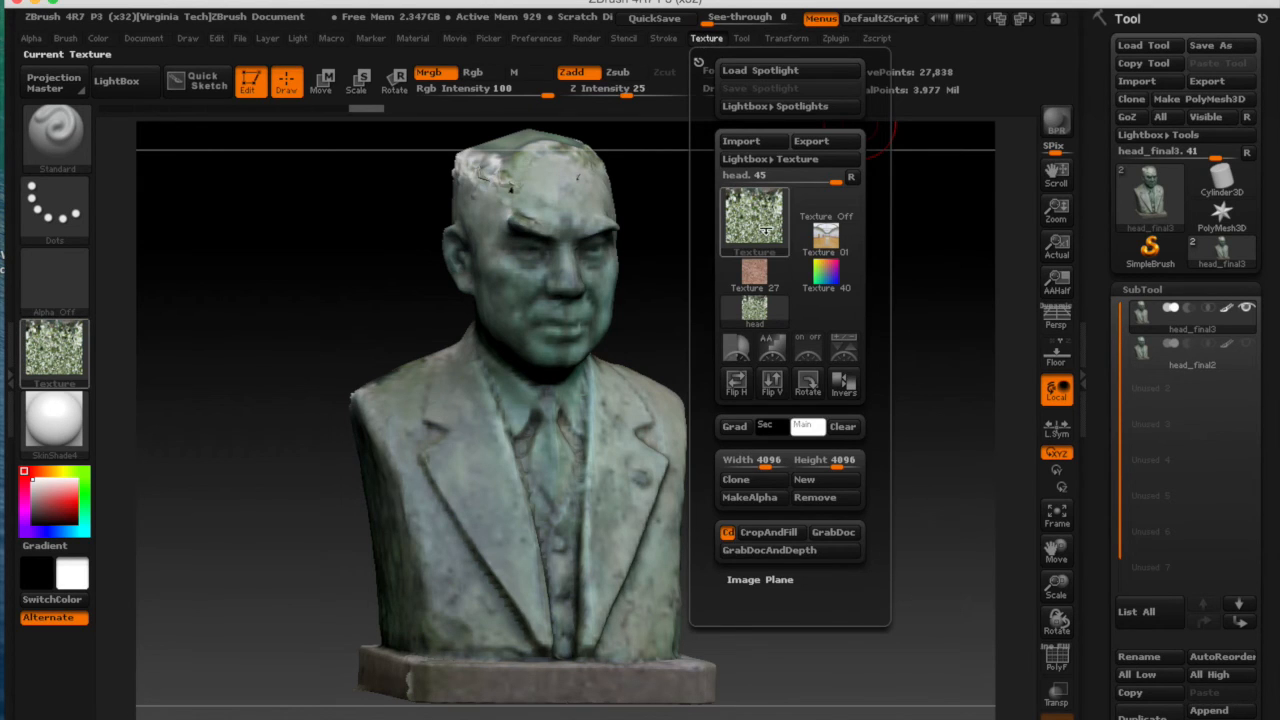
pyautogui.click(811, 141)
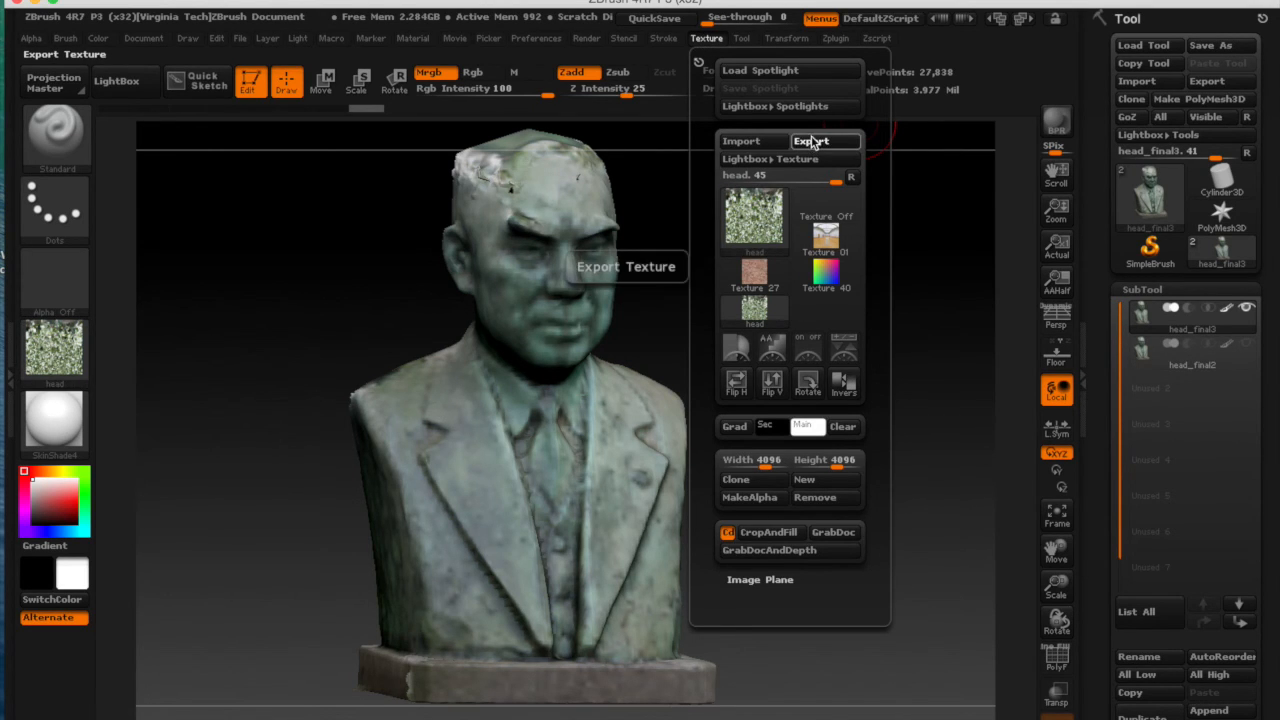
pyautogui.write('aTest')
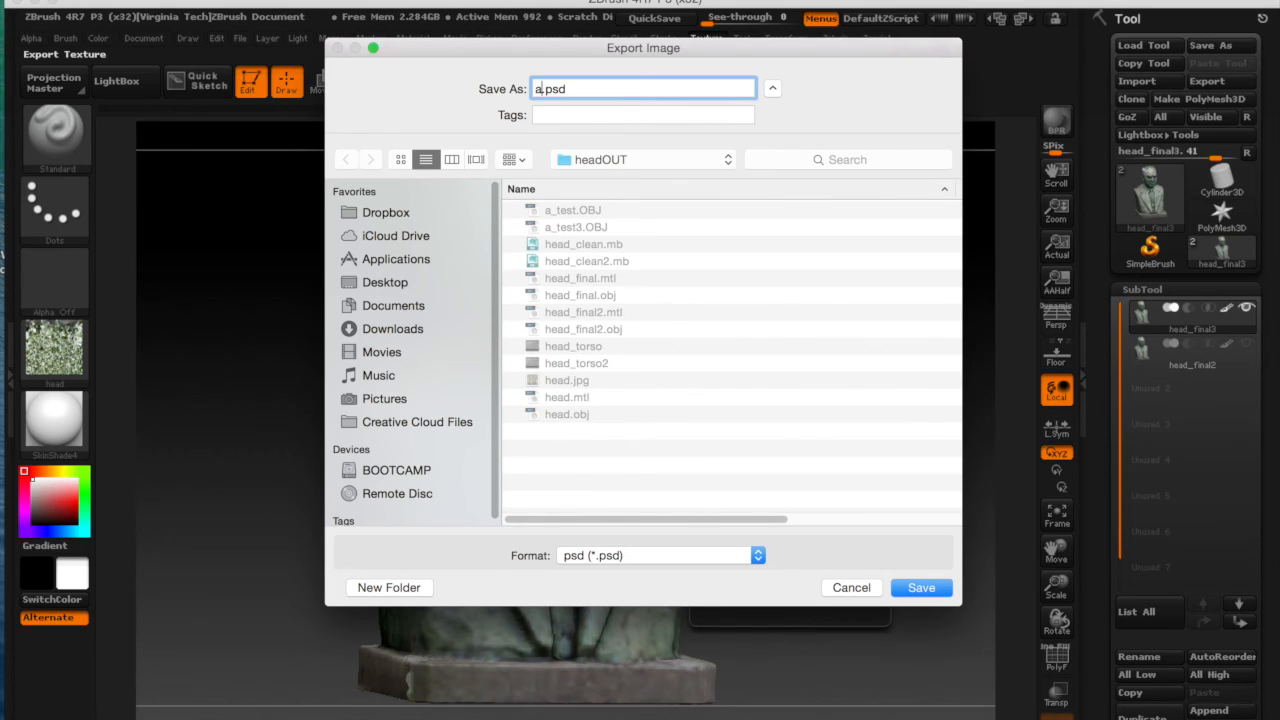
pyautogui.write('_3')
pyautogui.click(652, 553)
pyautogui.click(664, 569)
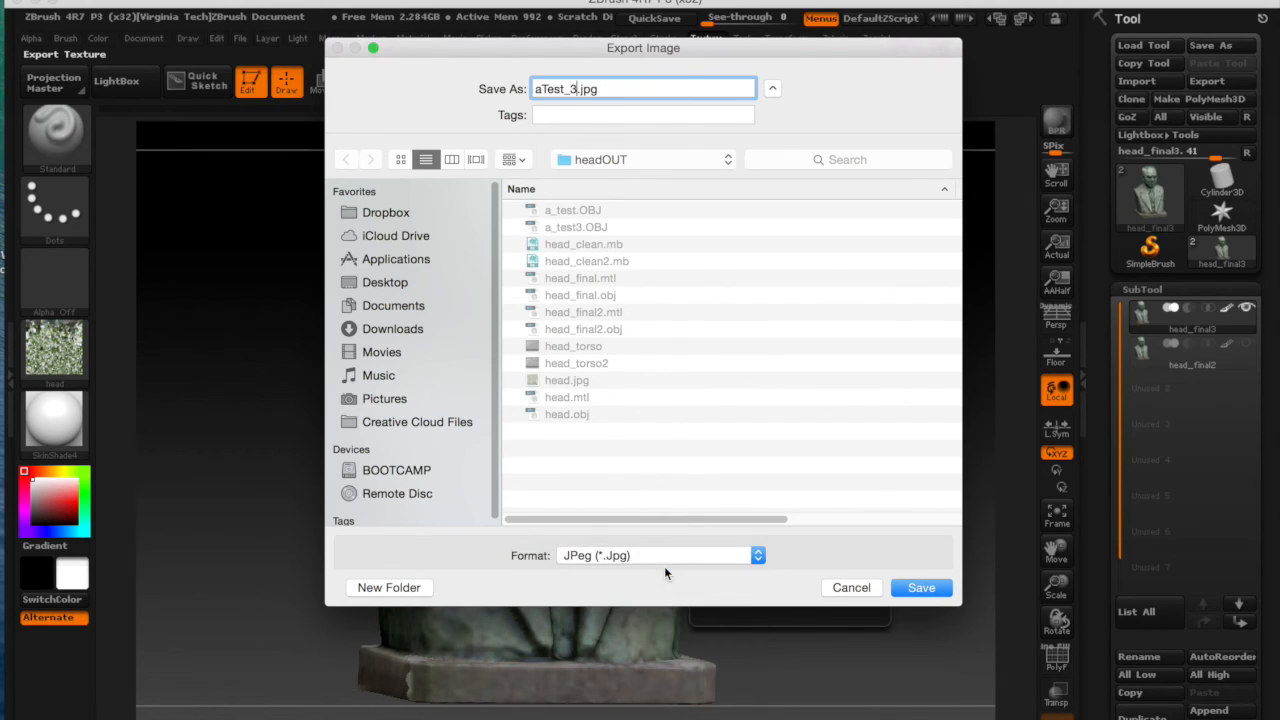
pyautogui.click(920, 588)
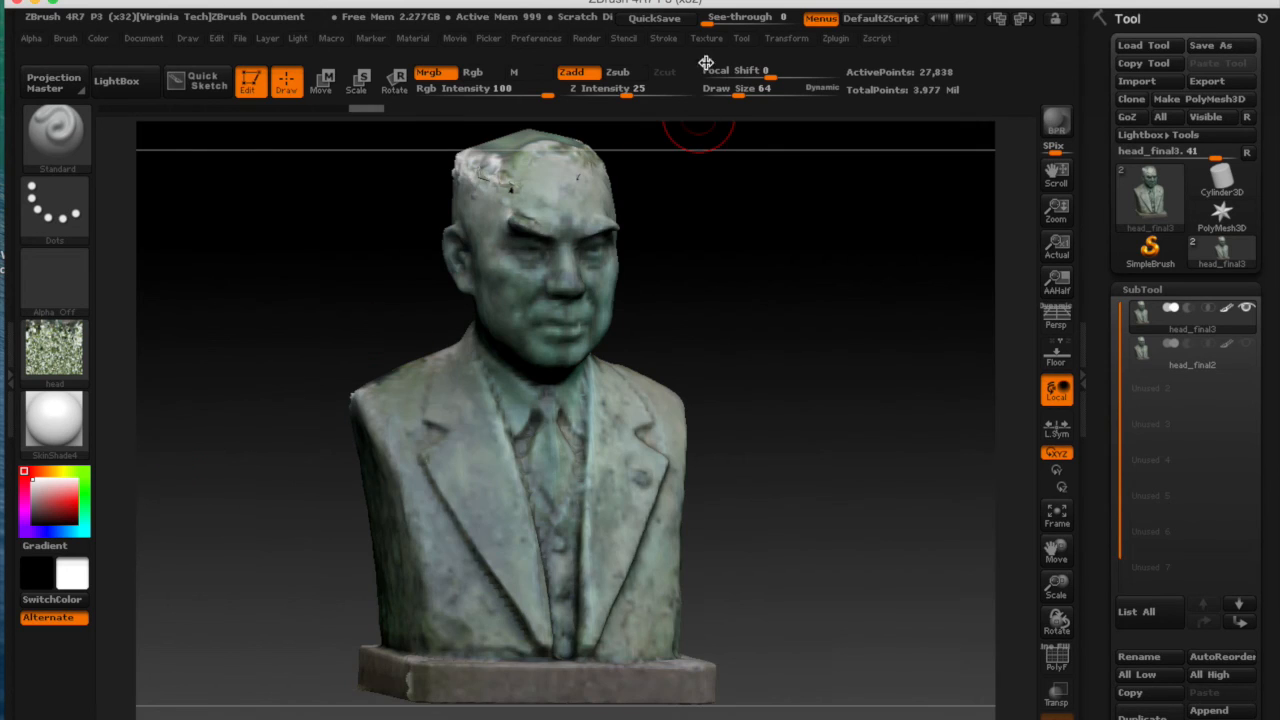
# Flip the head texture vertically and export it as the JPEG image aTest_3_2.jpg.
pyautogui.click(706, 38)
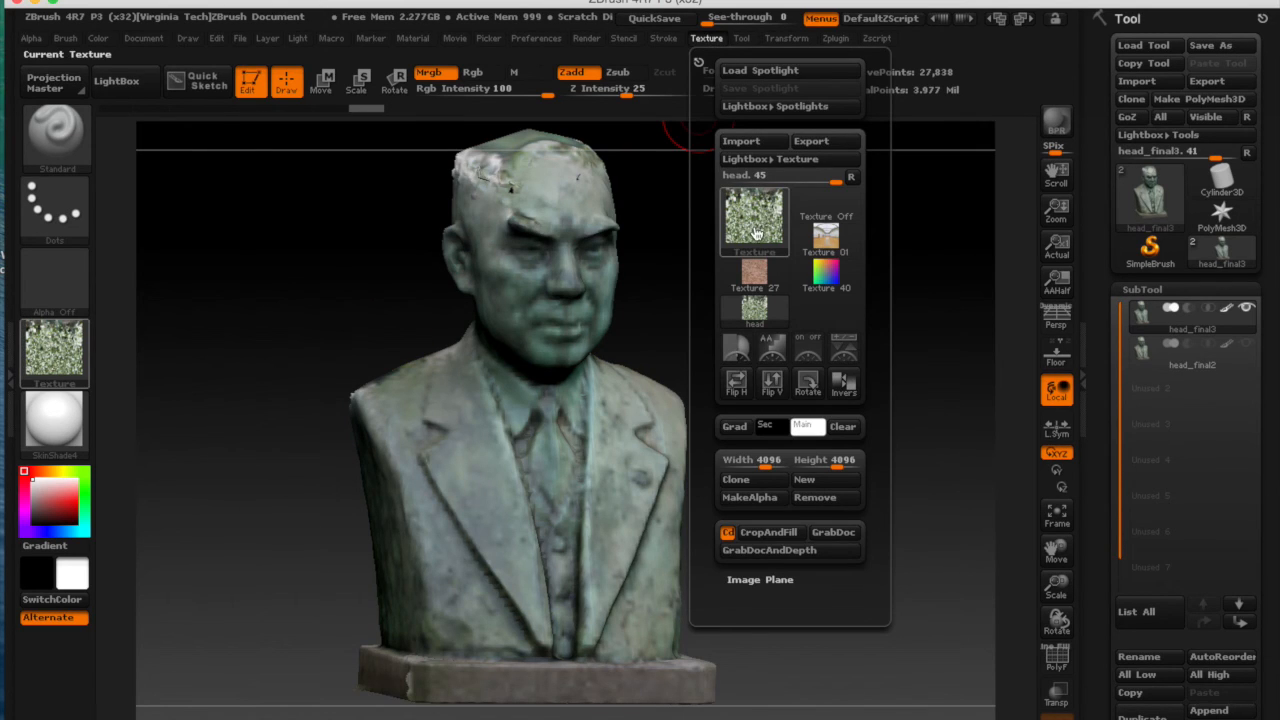
pyautogui.click(771, 384)
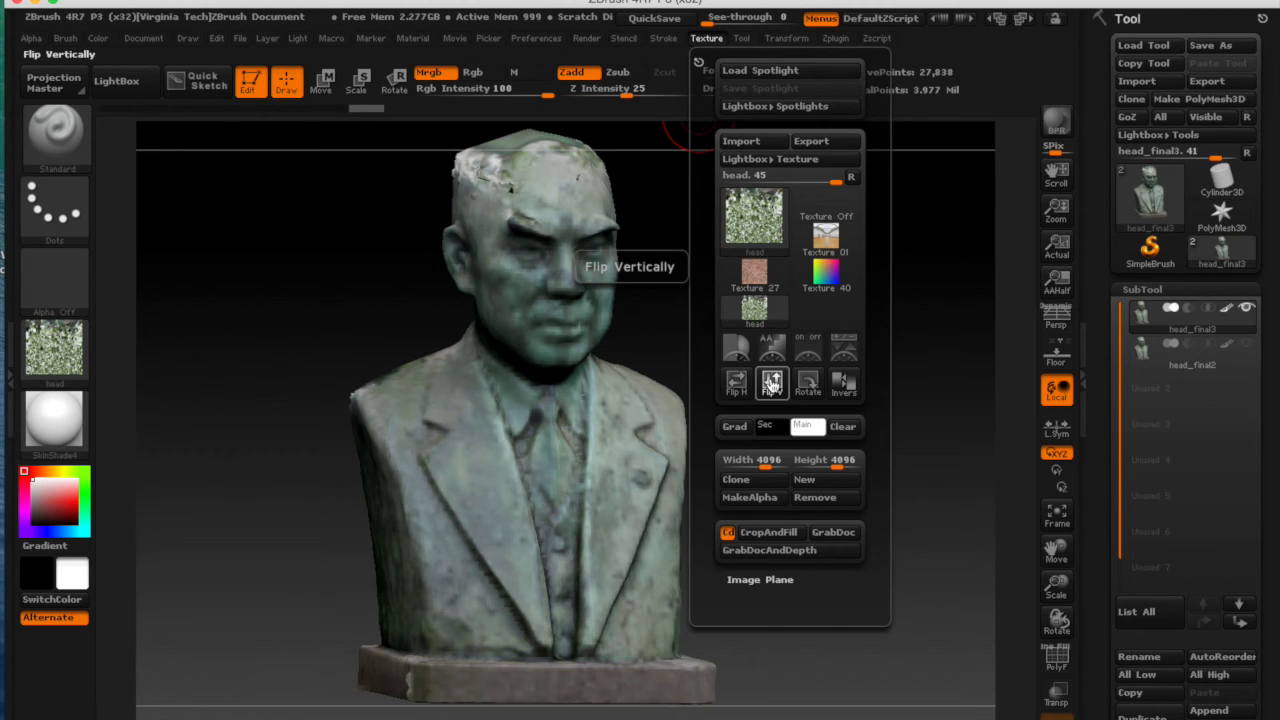
pyautogui.click(811, 143)
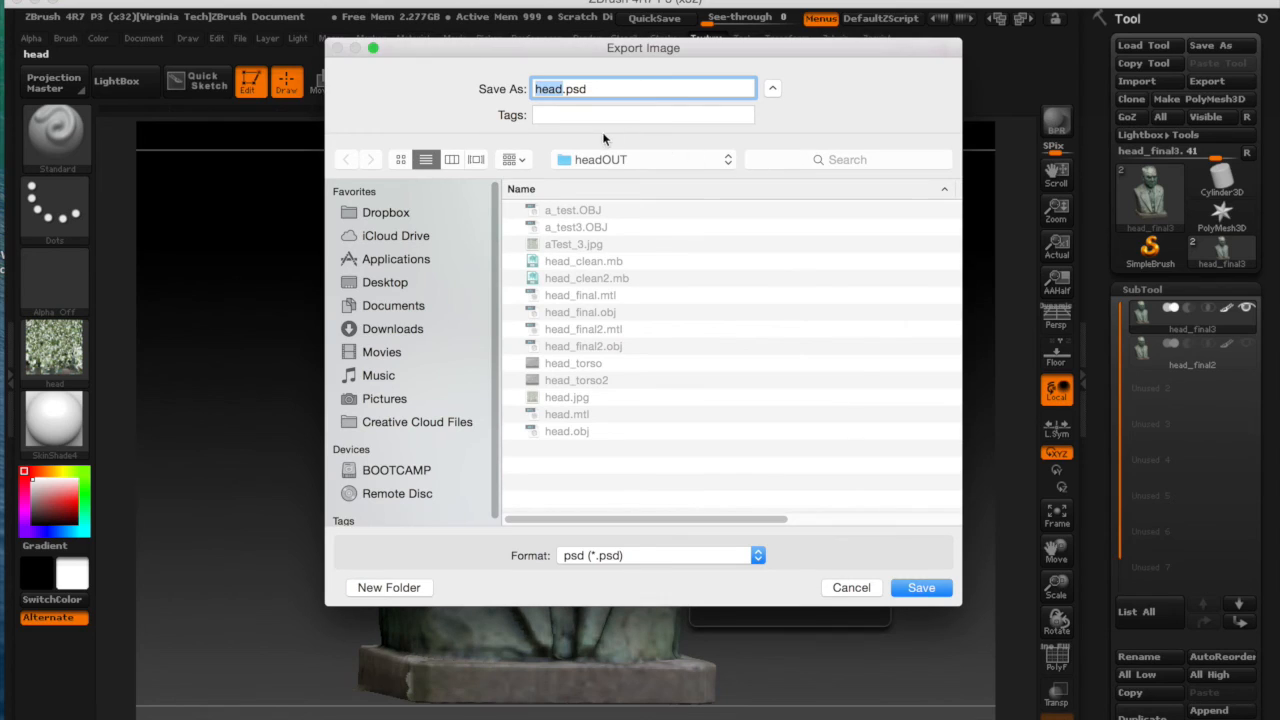
pyautogui.click(603, 243)
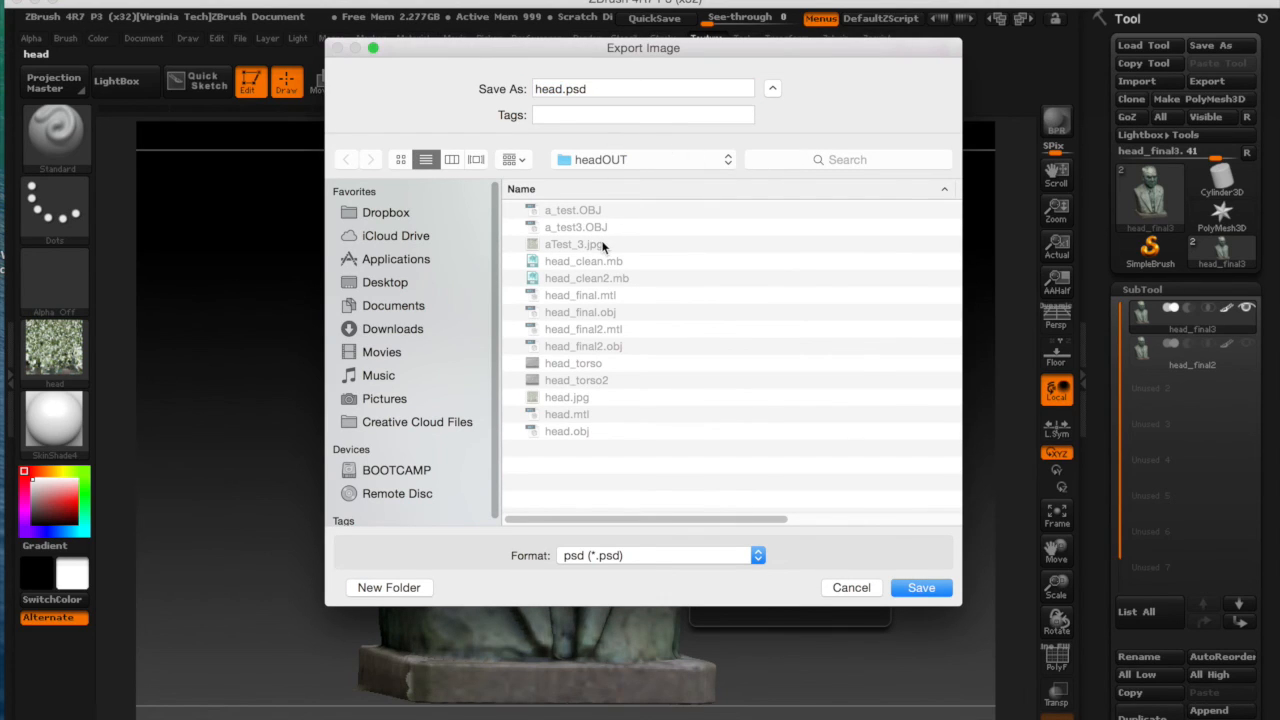
pyautogui.click(580, 245)
pyautogui.click(574, 88)
pyautogui.write('_2.jpg')
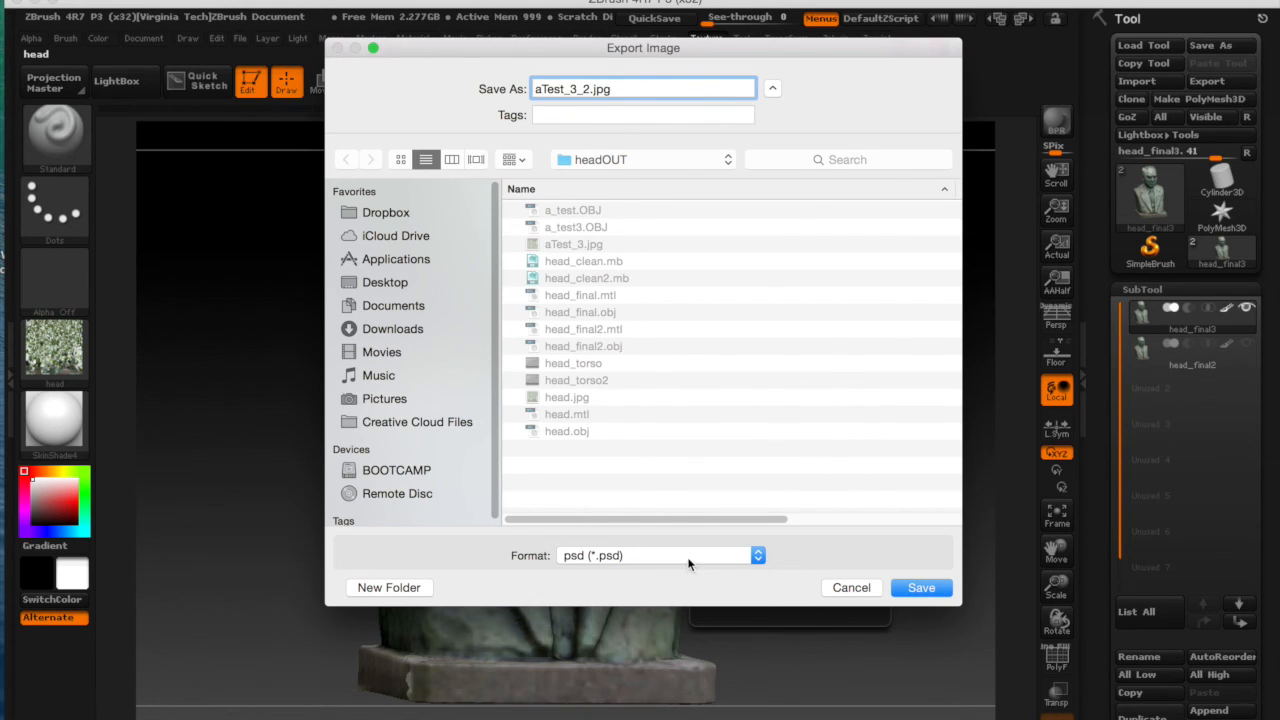
pyautogui.click(688, 563)
pyautogui.click(688, 571)
pyautogui.click(924, 591)
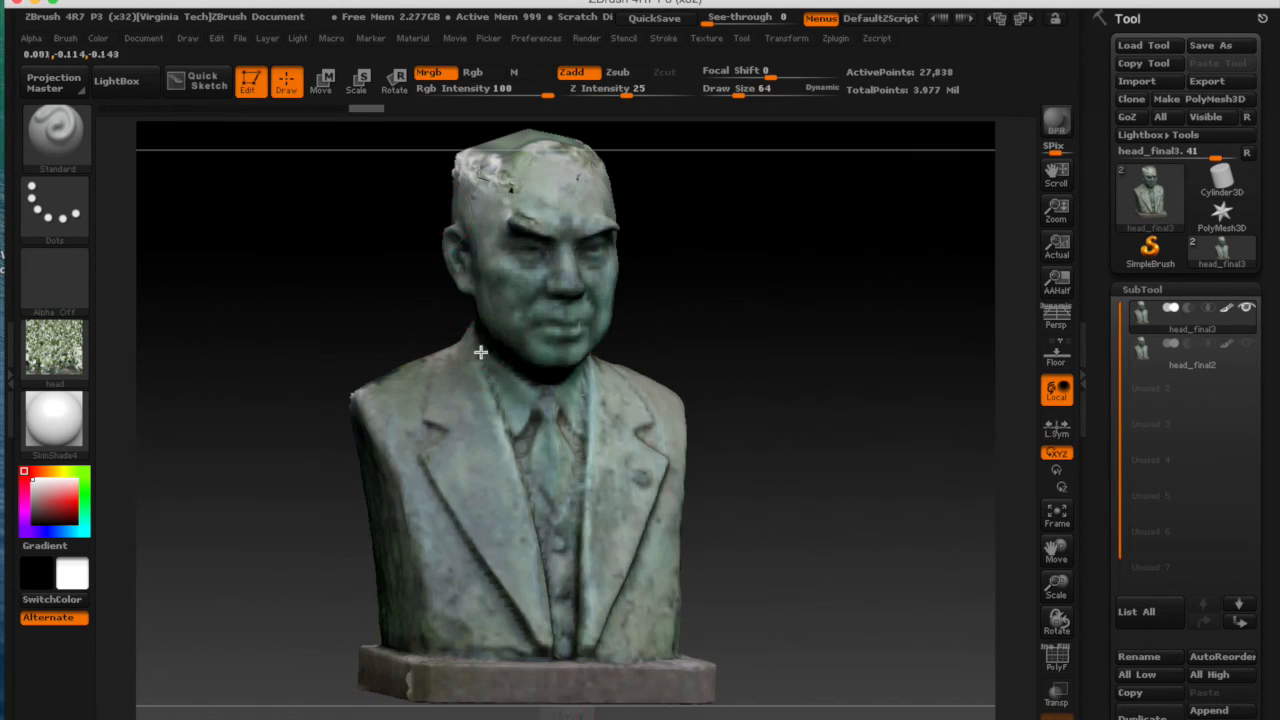
pyautogui.click(434, 212)
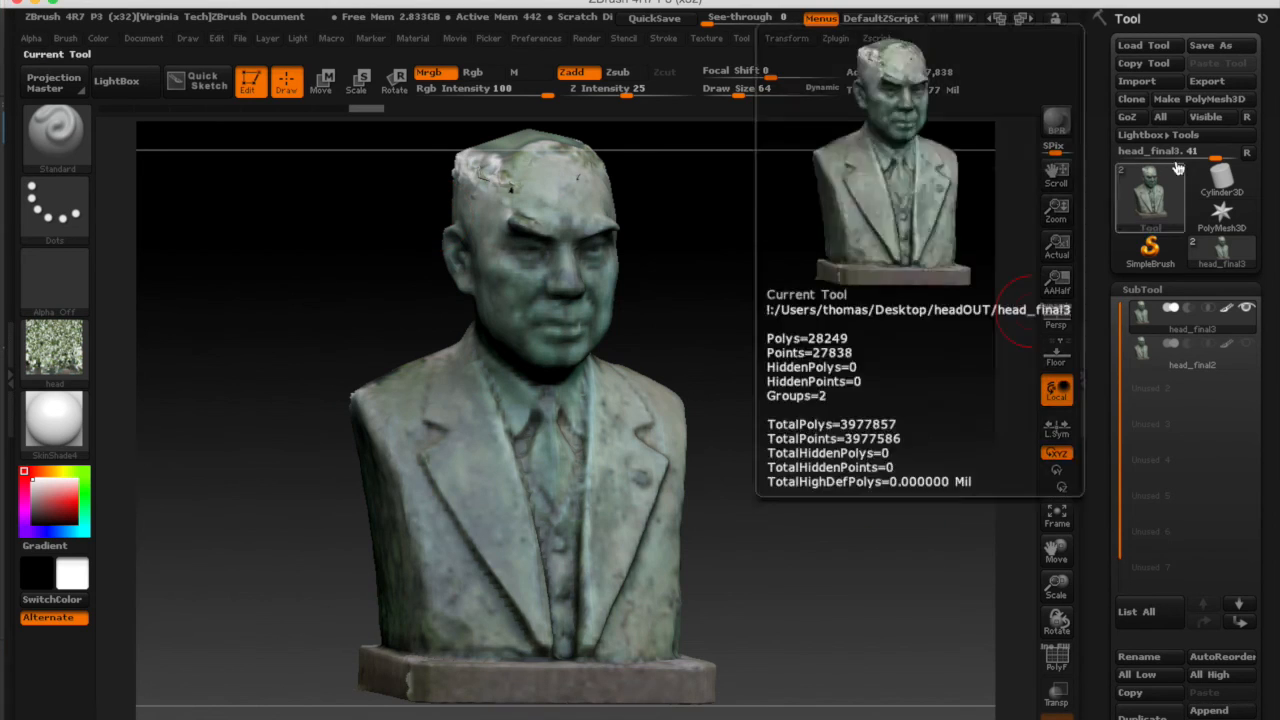
# Export the remeshed bust in Maya .ma format as head_final3 to the headOUT folder.
pyautogui.click(1207, 81)
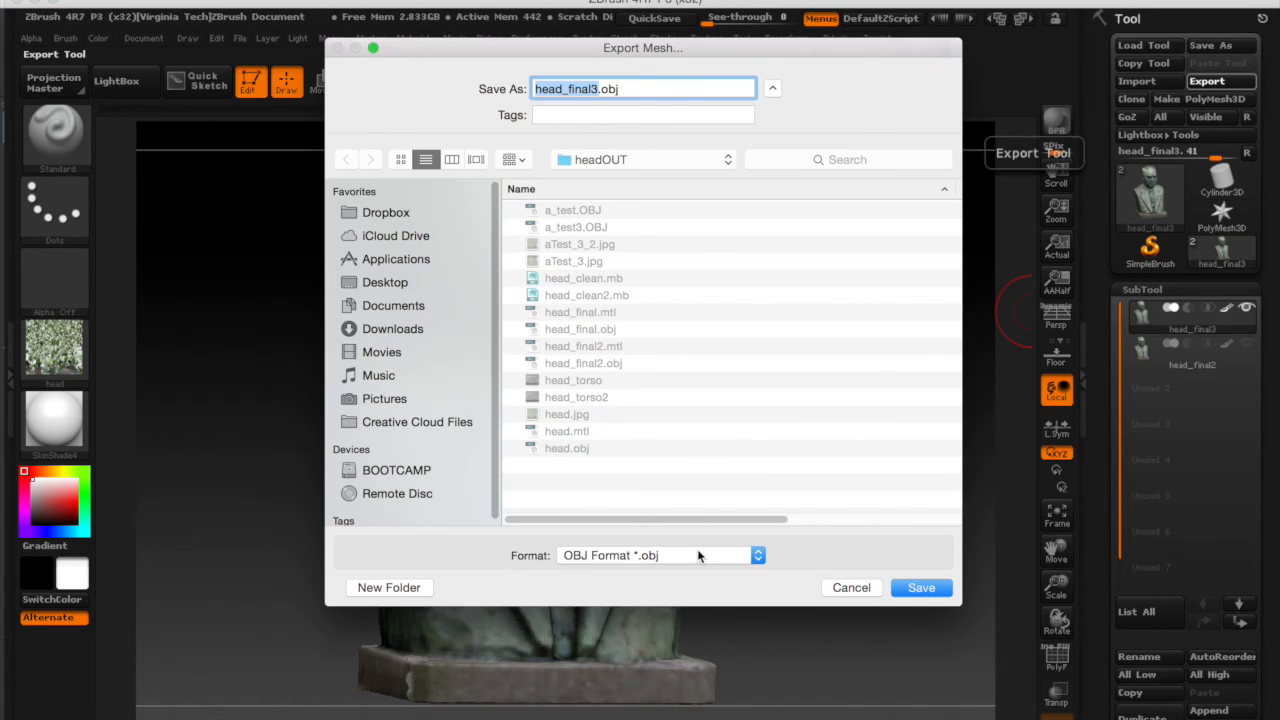
pyautogui.click(700, 555)
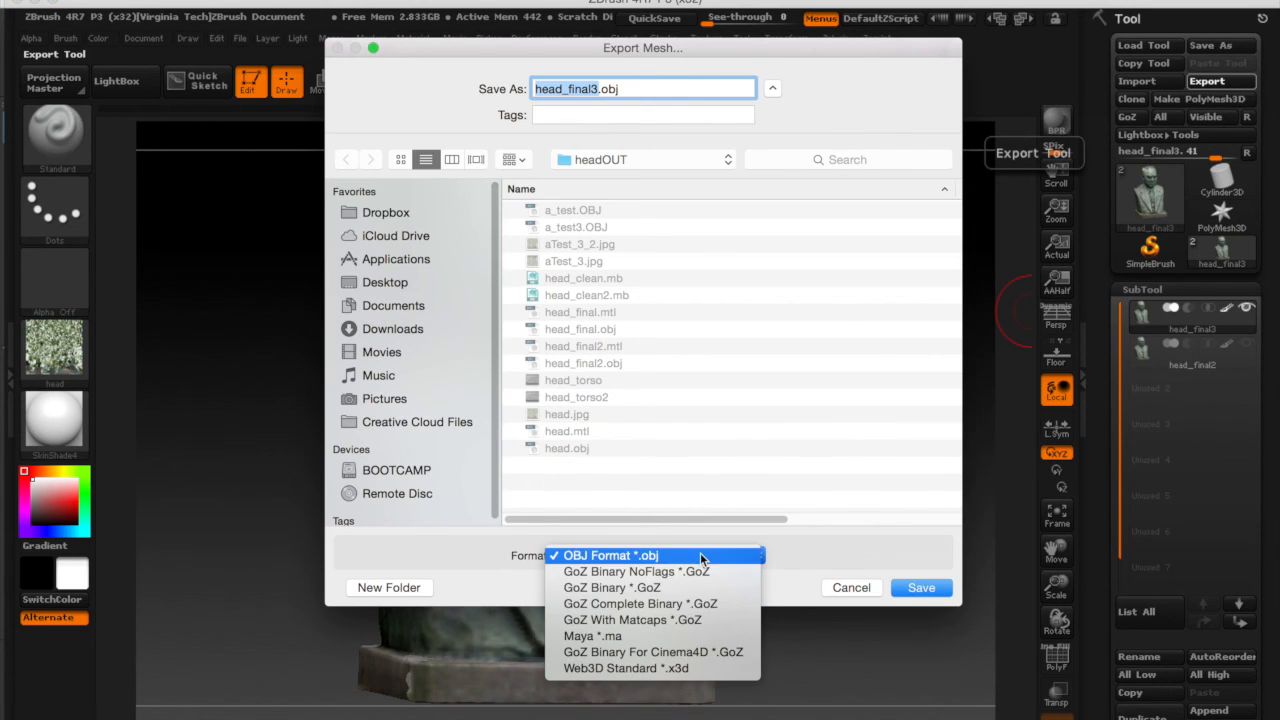
pyautogui.click(691, 637)
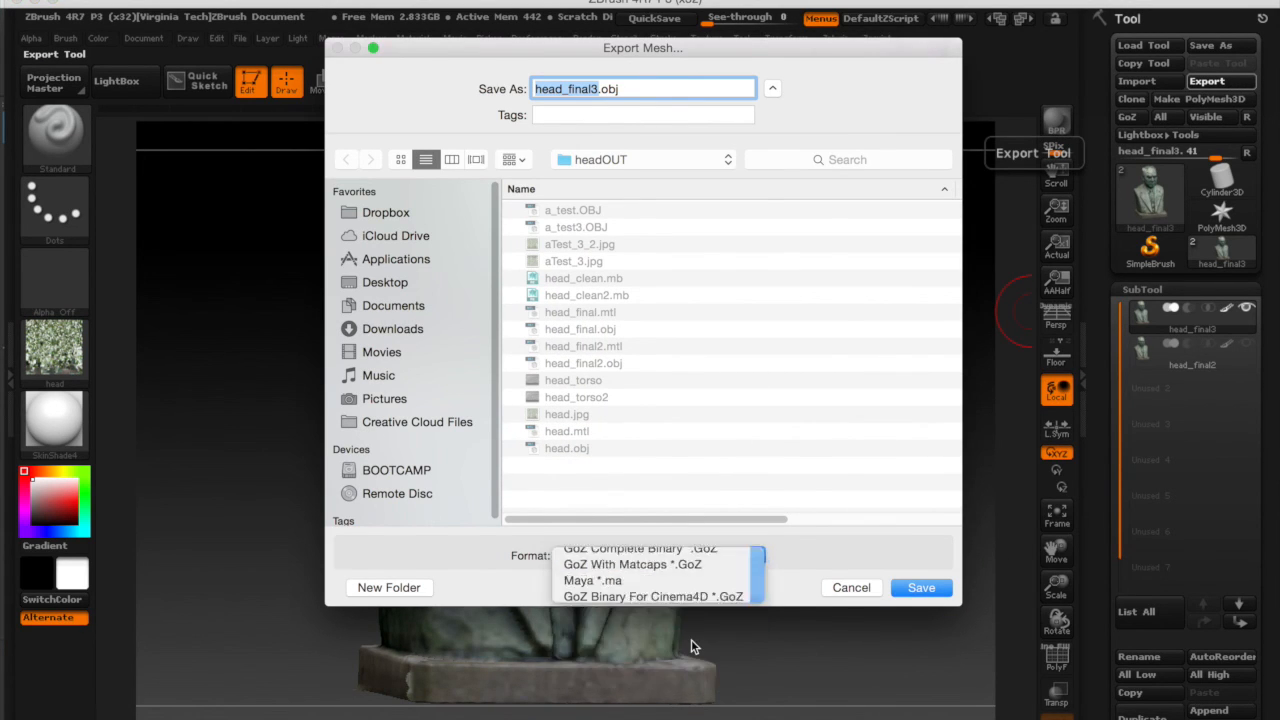
pyautogui.click(912, 580)
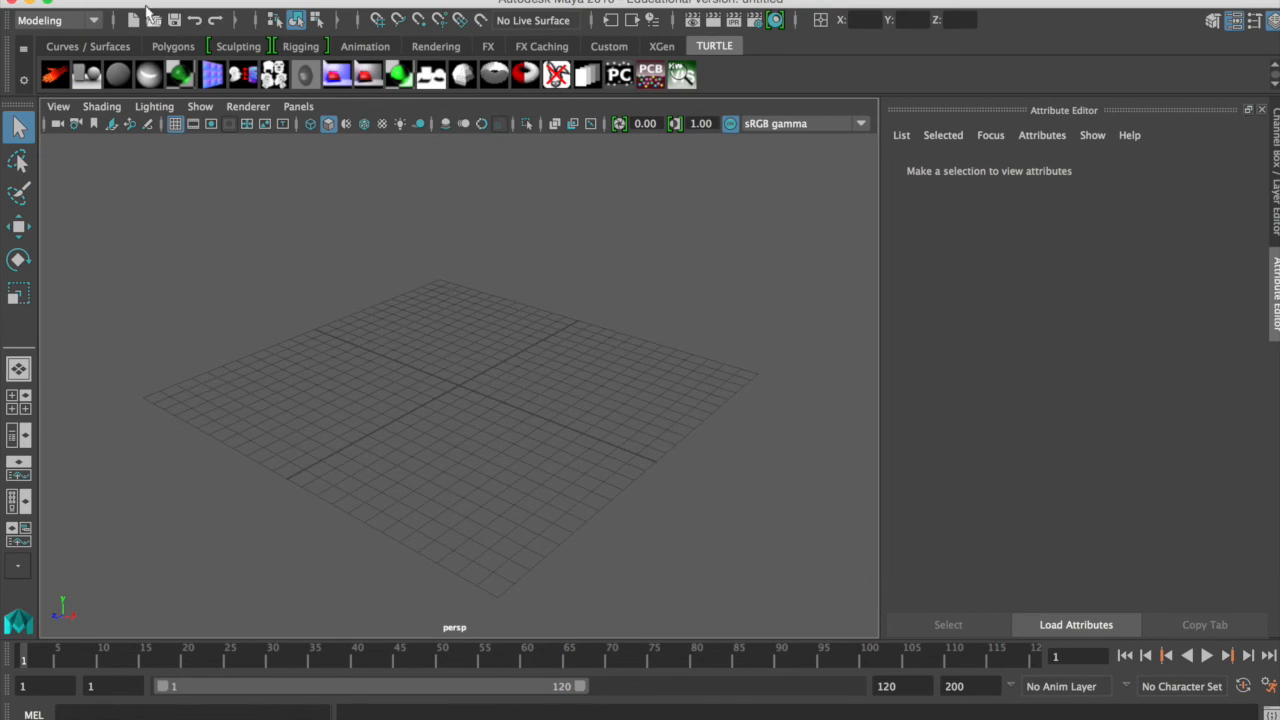
# Switch to Maya and open the exported scene head_final3.ma from the headOUT folder.
pyautogui.click(150, 8)
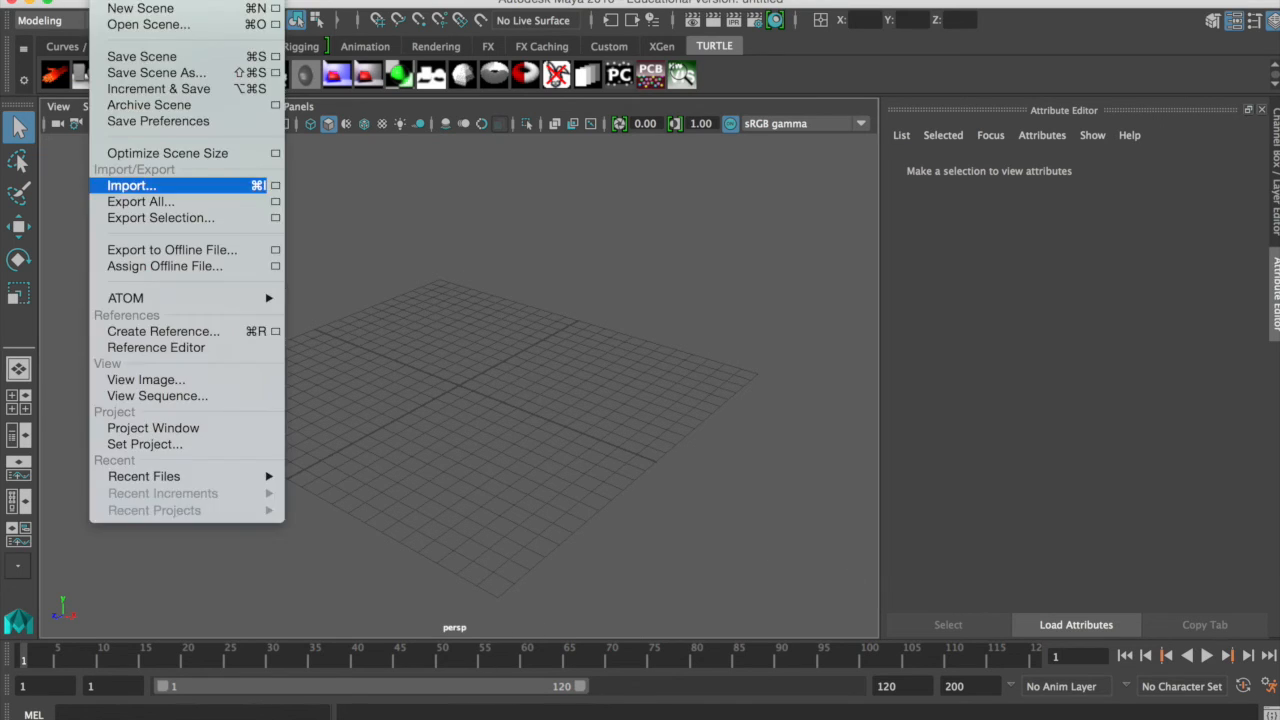
pyautogui.click(148, 24)
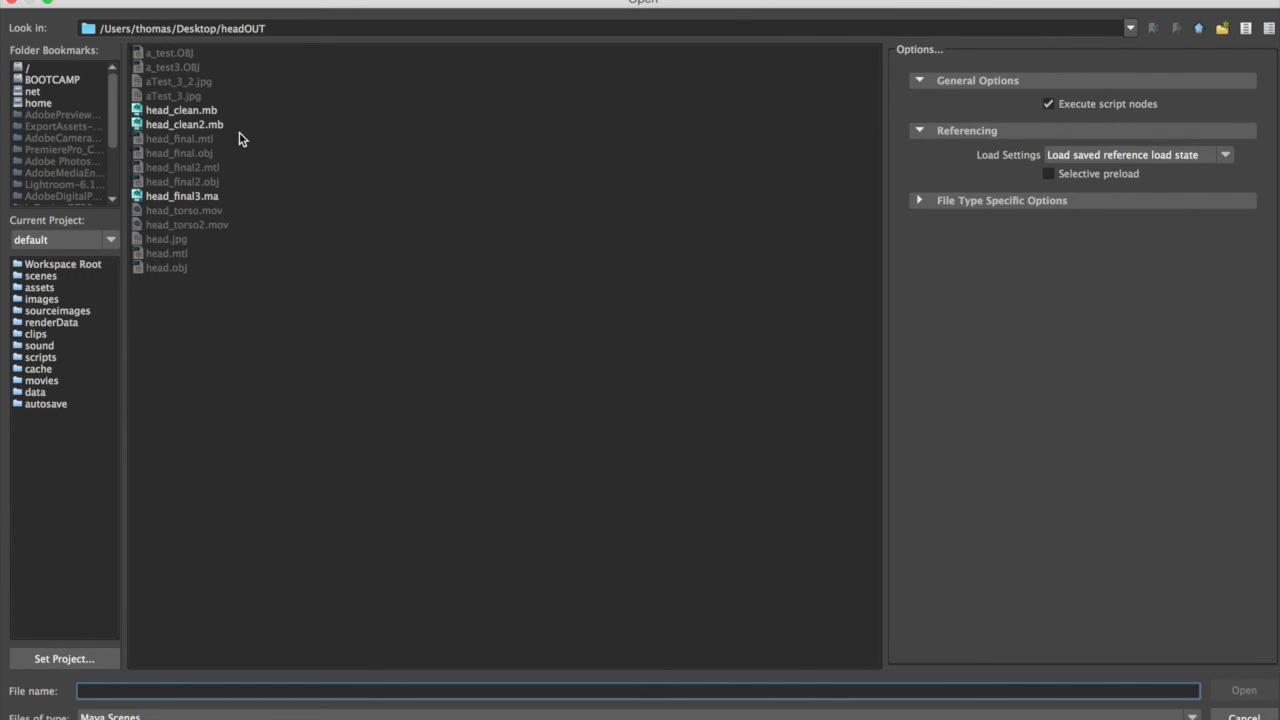
pyautogui.click(212, 196)
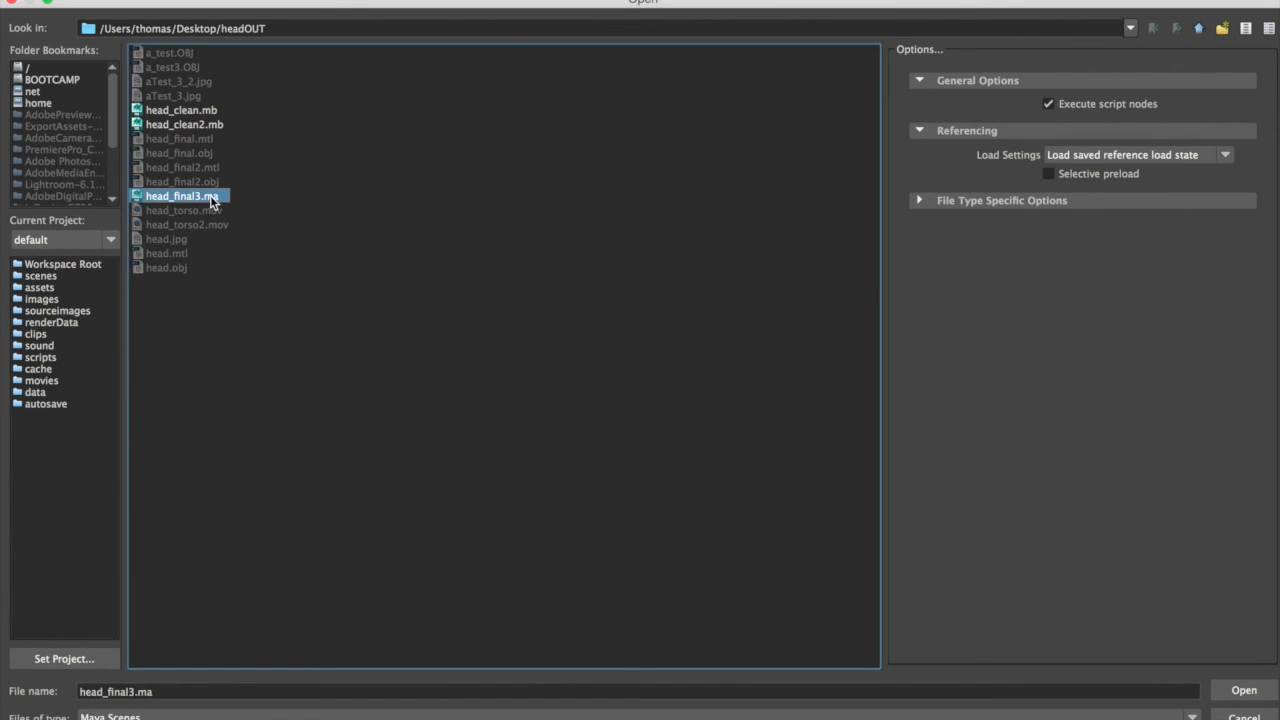
pyautogui.click(1265, 699)
pyautogui.click(664, 373)
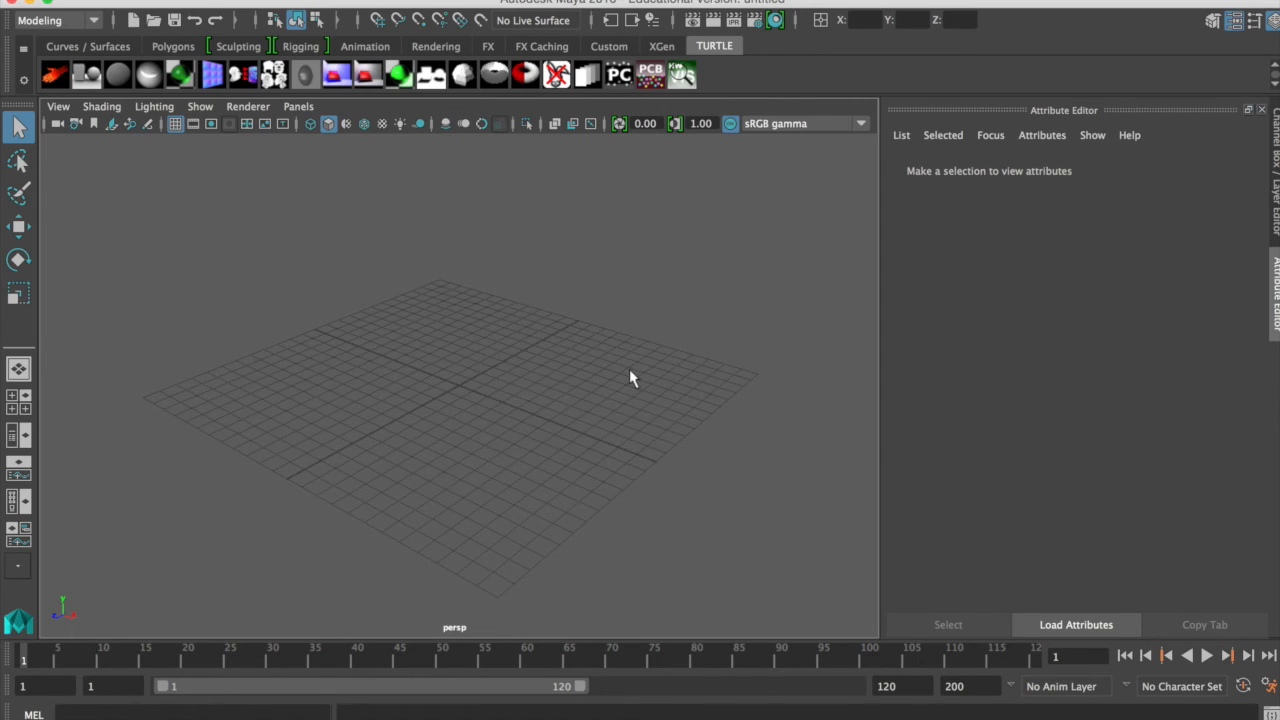
pyautogui.click(530, 372)
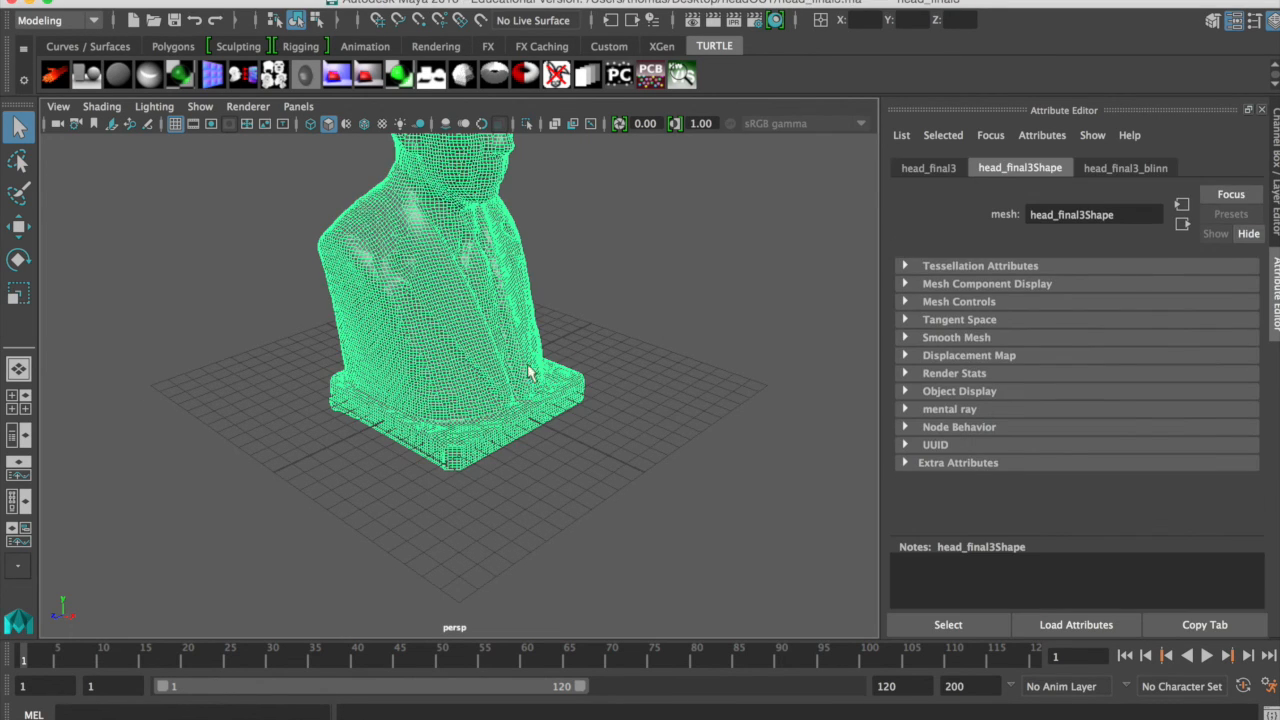
# Open the UV Editor beside the bust and frame the UV space to check the mesh's UV layout.
pyautogui.keyDown('alt'); pyautogui.moveTo(588, 384); pyautogui.dragTo(547, 425); pyautogui.keyUp('alt')
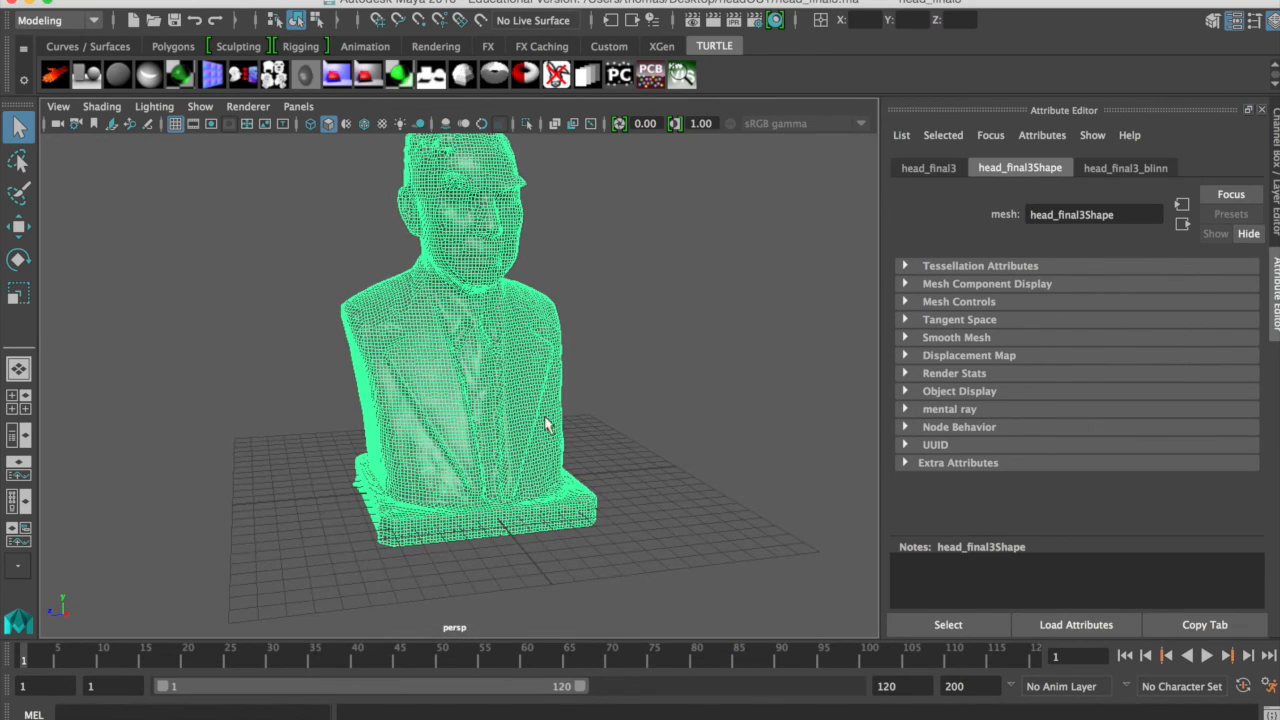
pyautogui.click(654, 310)
pyautogui.keyDown('alt'); pyautogui.moveTo(650, 306); pyautogui.dragTo(678, 372); pyautogui.keyUp('alt')
pyautogui.click(463, 400)
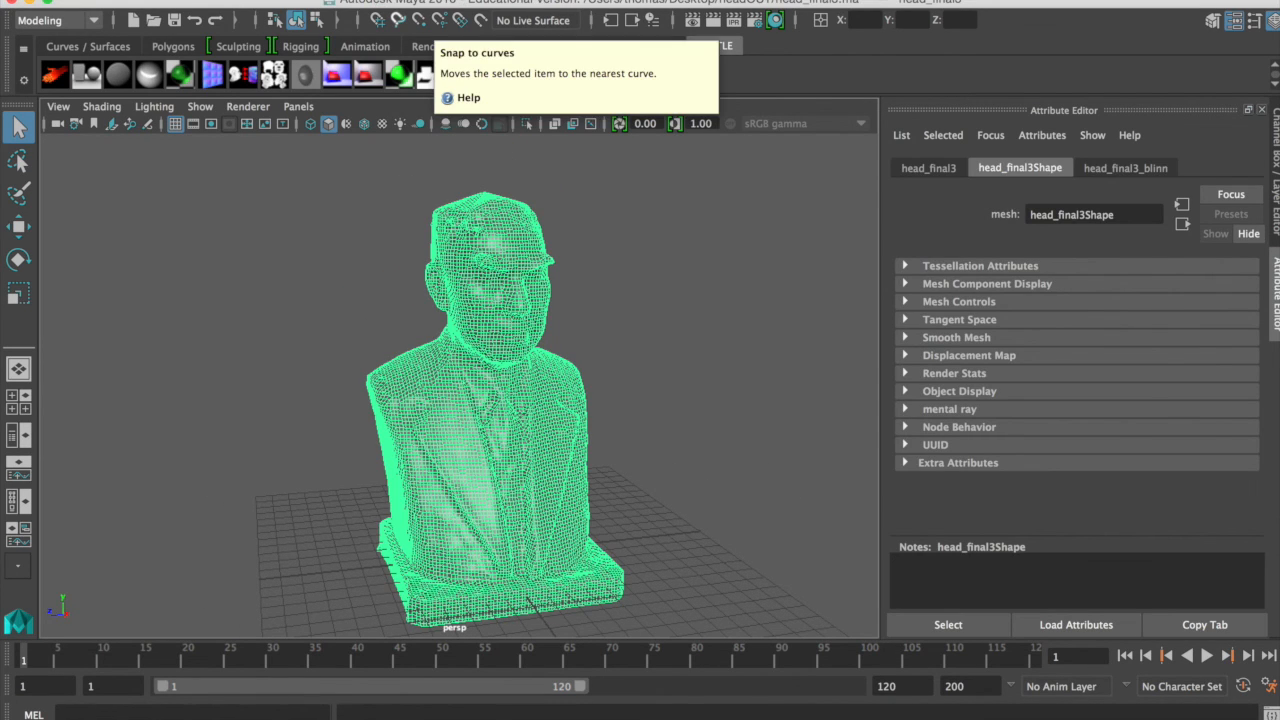
pyautogui.click(416, 1)
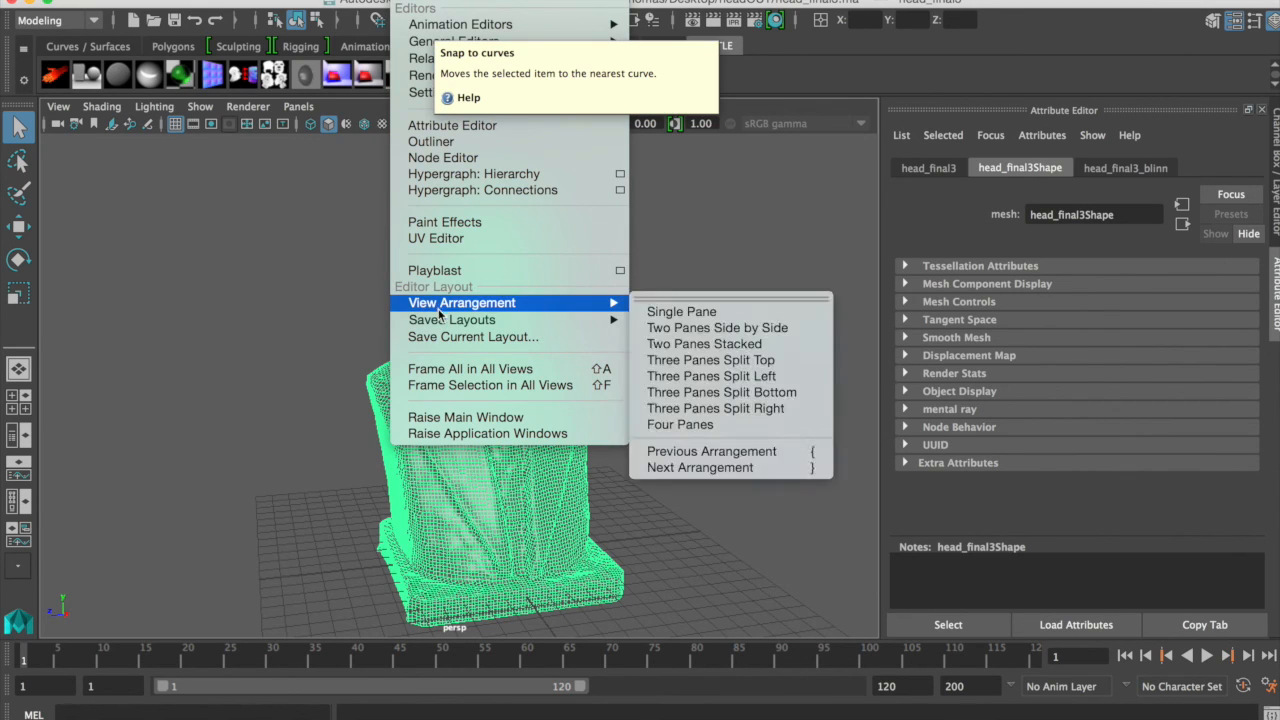
pyautogui.click(436, 238)
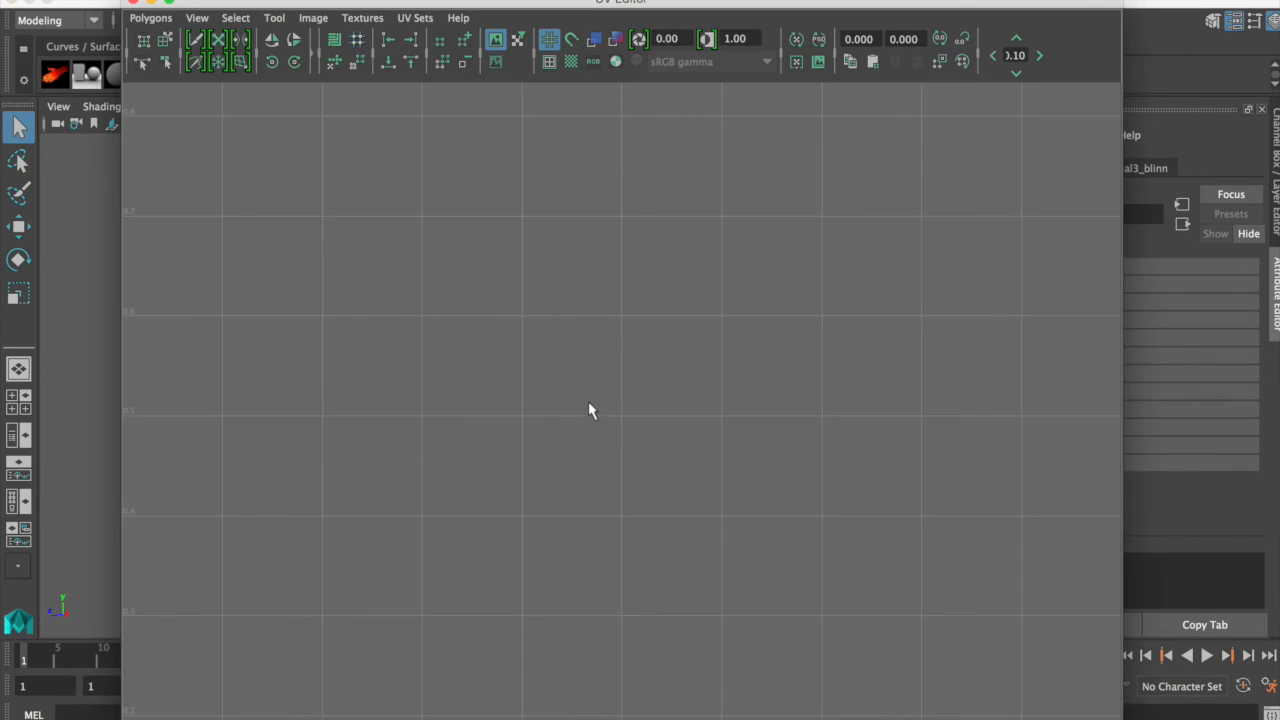
pyautogui.moveTo(487, 9); pyautogui.dragTo(789, 9)
pyautogui.click(394, 383)
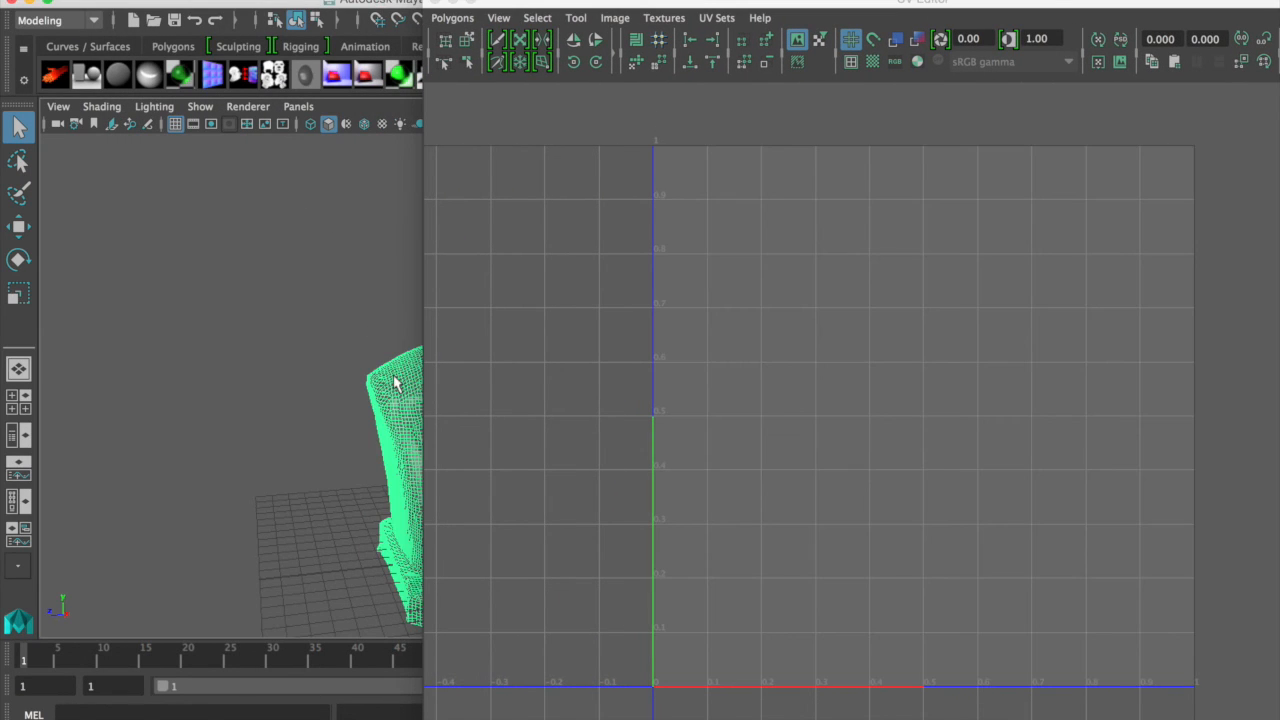
pyautogui.press('f')
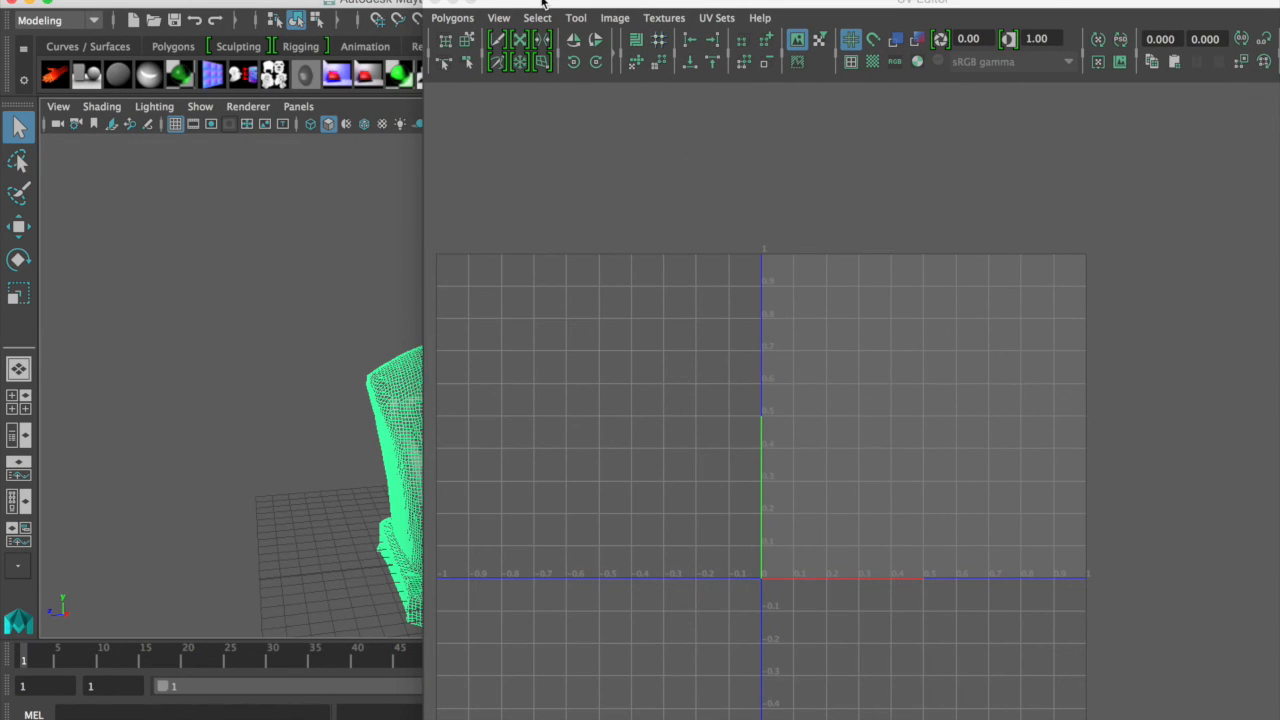
# Move the UV Editor out of the way and connect a File texture to the Color of the bust's head_final3_blinn material.
pyautogui.moveTo(545, 8); pyautogui.dragTo(240, 610)
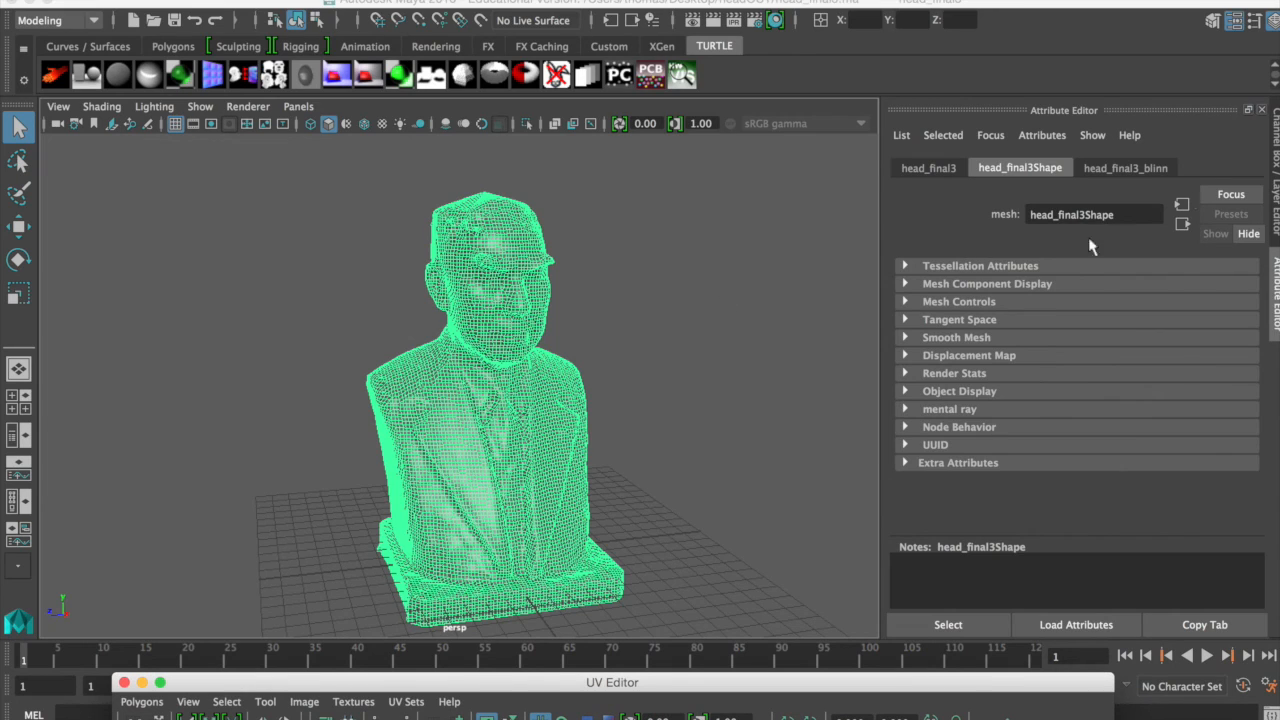
pyautogui.click(1152, 169)
pyautogui.click(1228, 370)
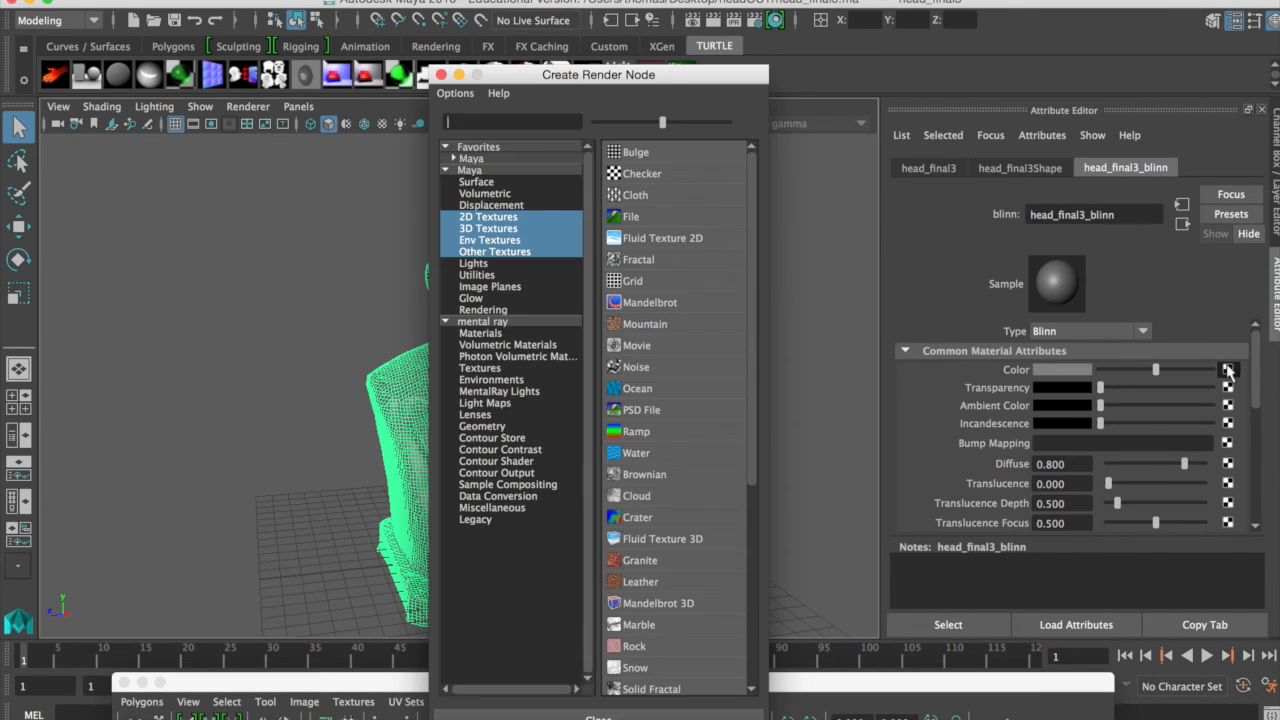
pyautogui.click(654, 212)
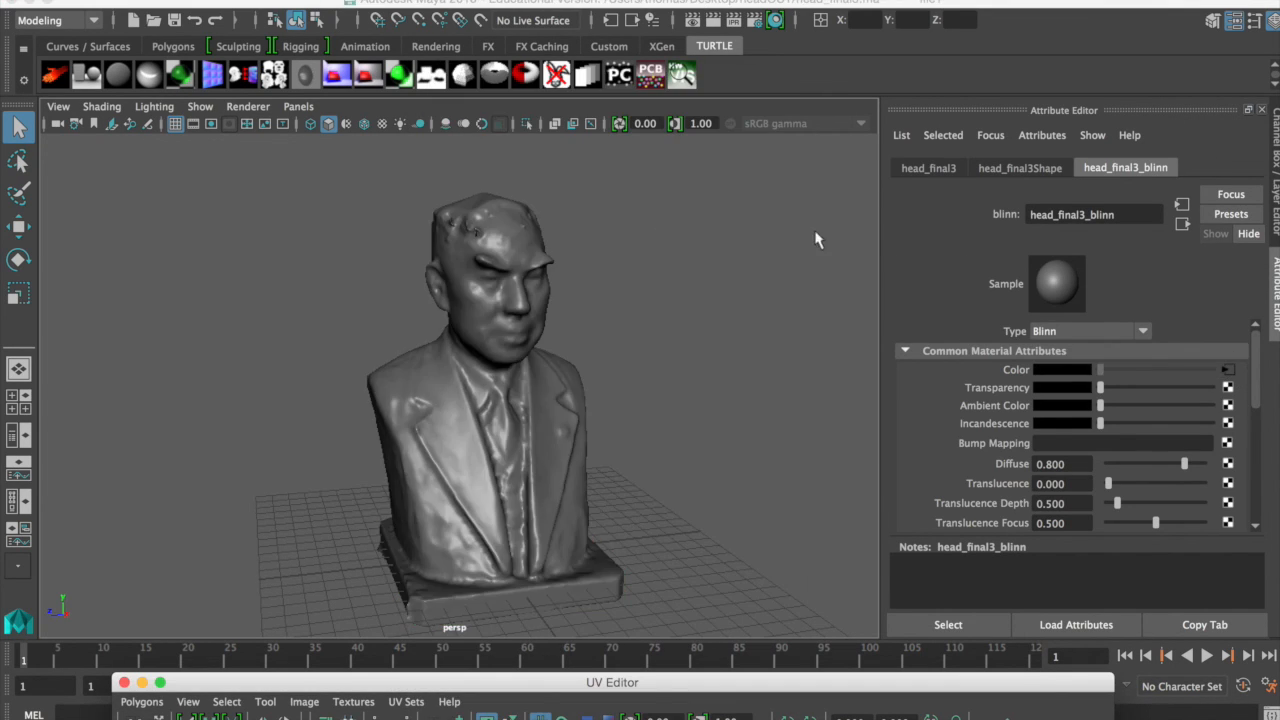
# Load aTest_3.jpg from the headOUT folder on the Desktop as the file texture's image.
pyautogui.click(1232, 410)
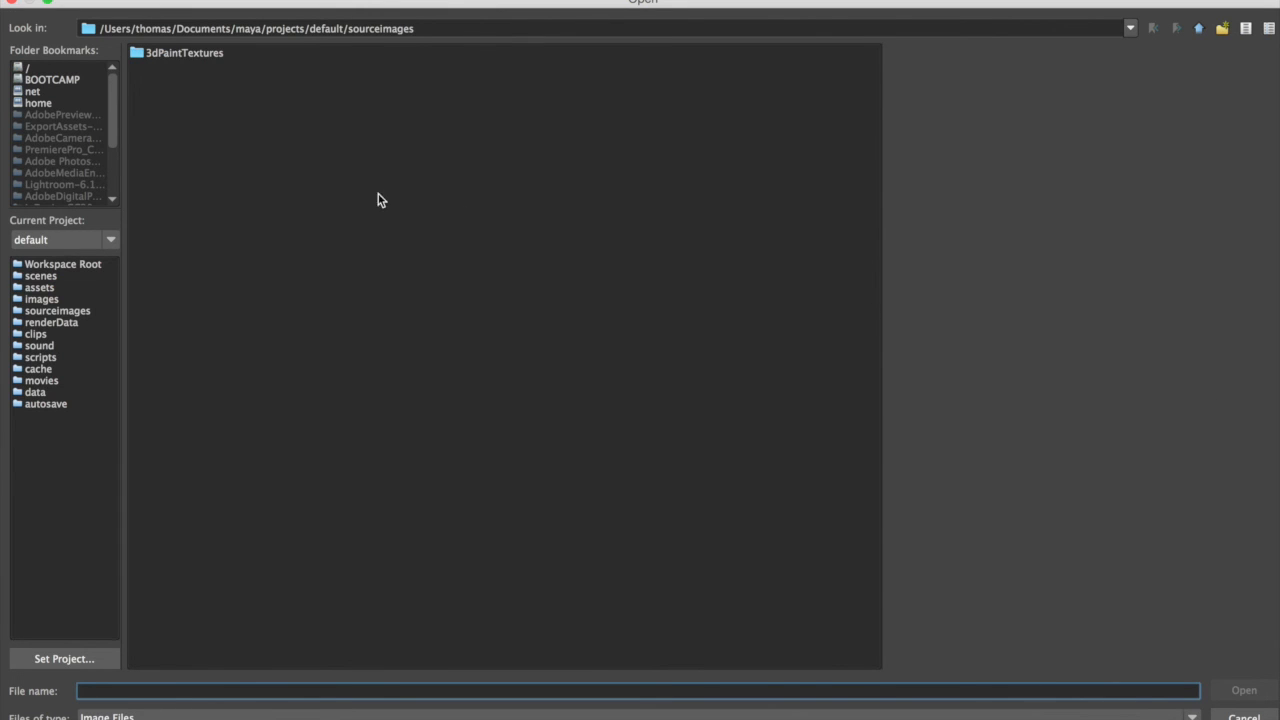
pyautogui.moveTo(115, 125); pyautogui.dragTo(109, 171)
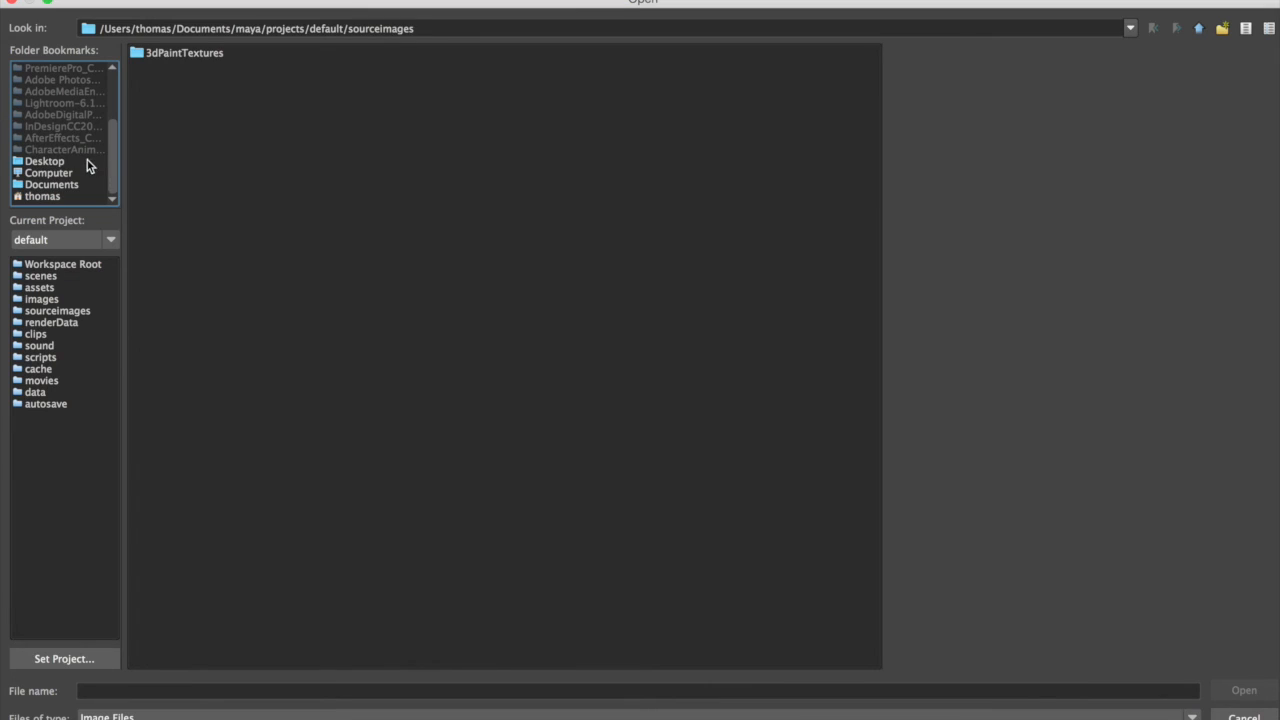
pyautogui.click(87, 161)
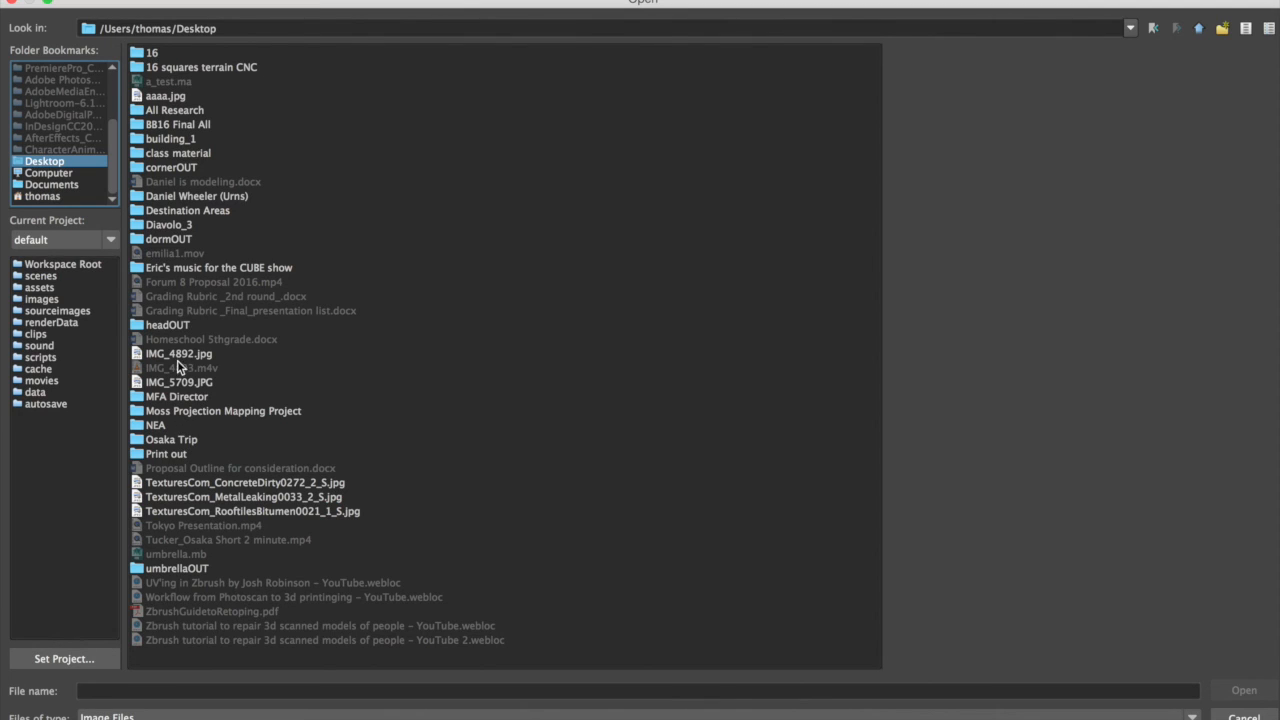
pyautogui.doubleClick(167, 326)
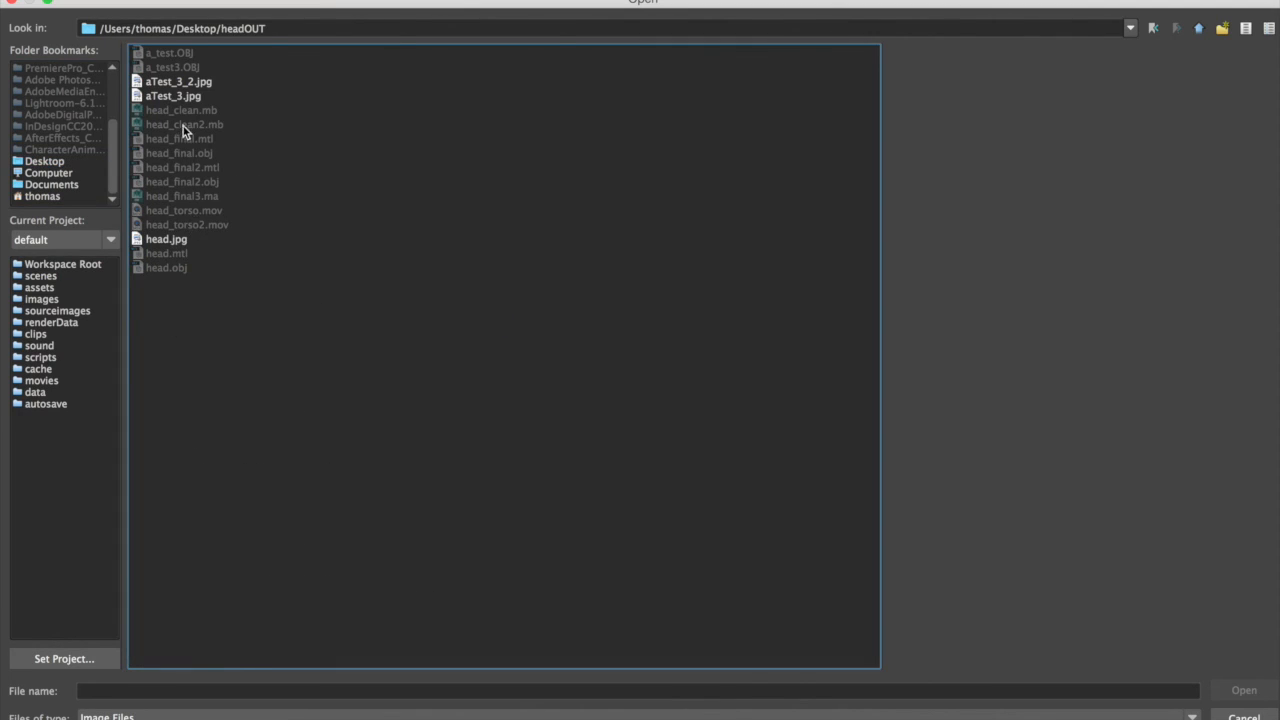
pyautogui.click(184, 98)
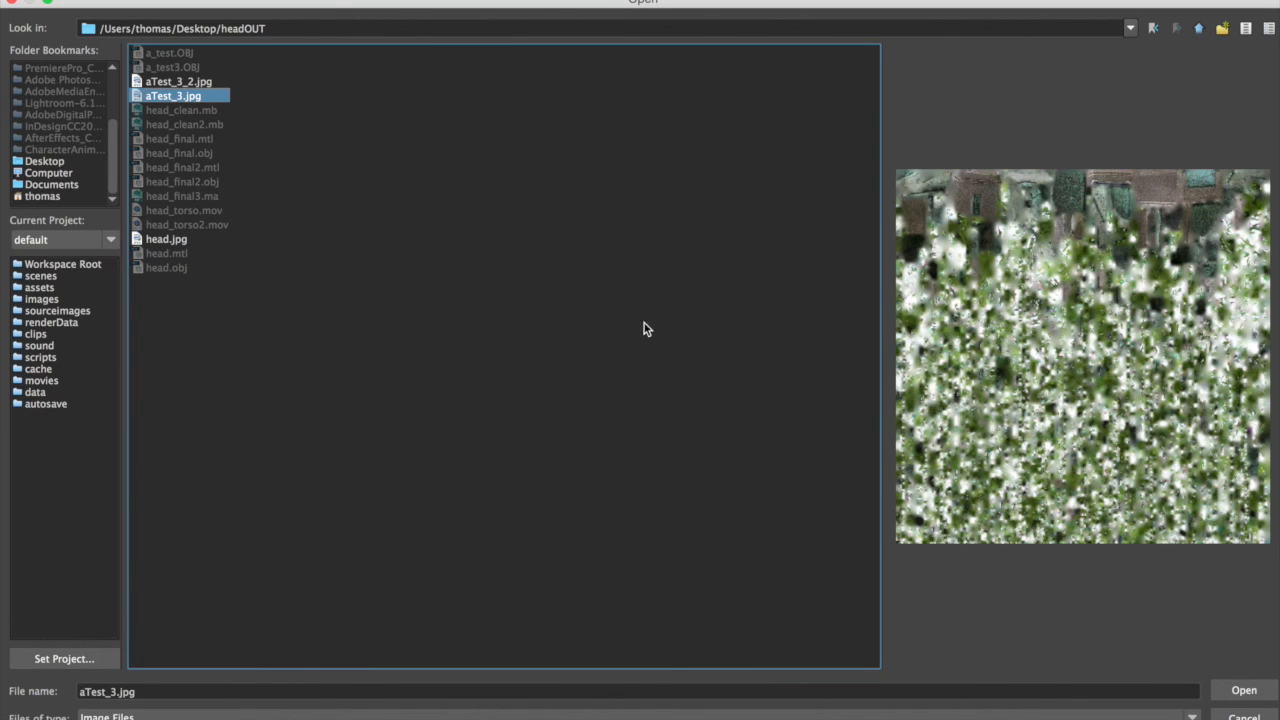
pyautogui.click(1238, 690)
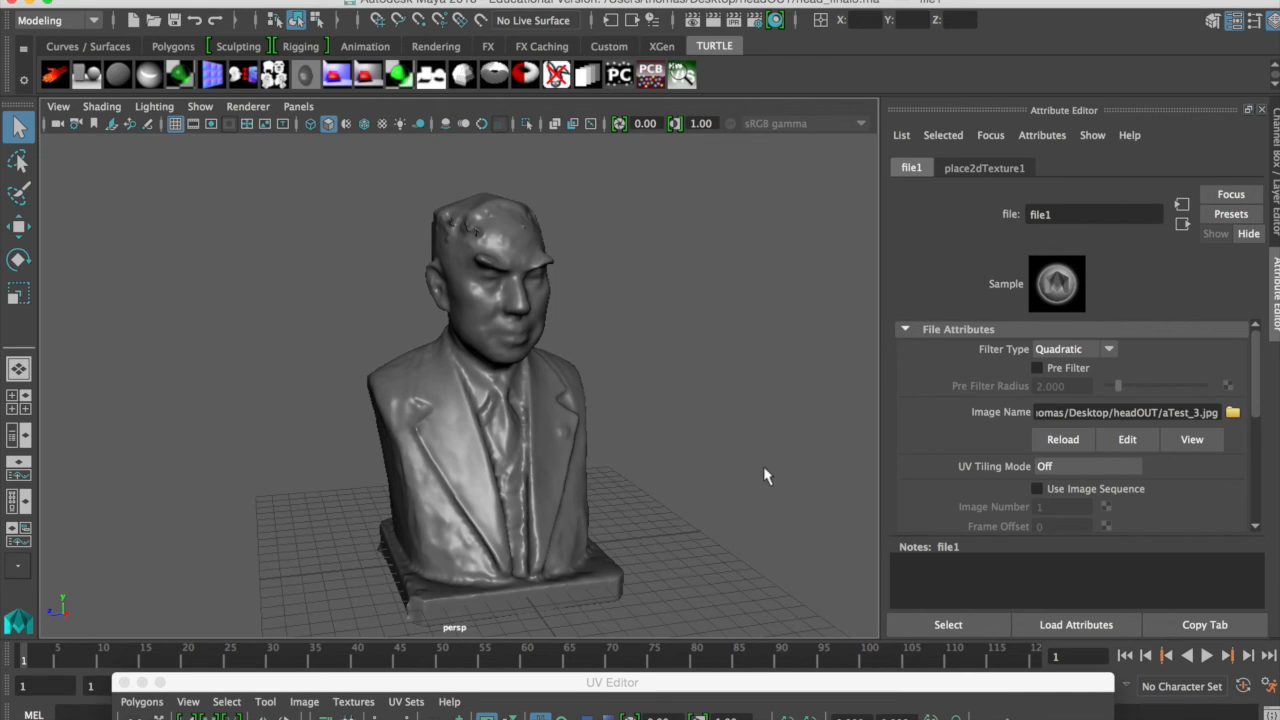
# Deselect the bust and display it shaded with texture maps, viewing the head and jacket up close.
pyautogui.click(517, 400)
pyautogui.click(688, 405)
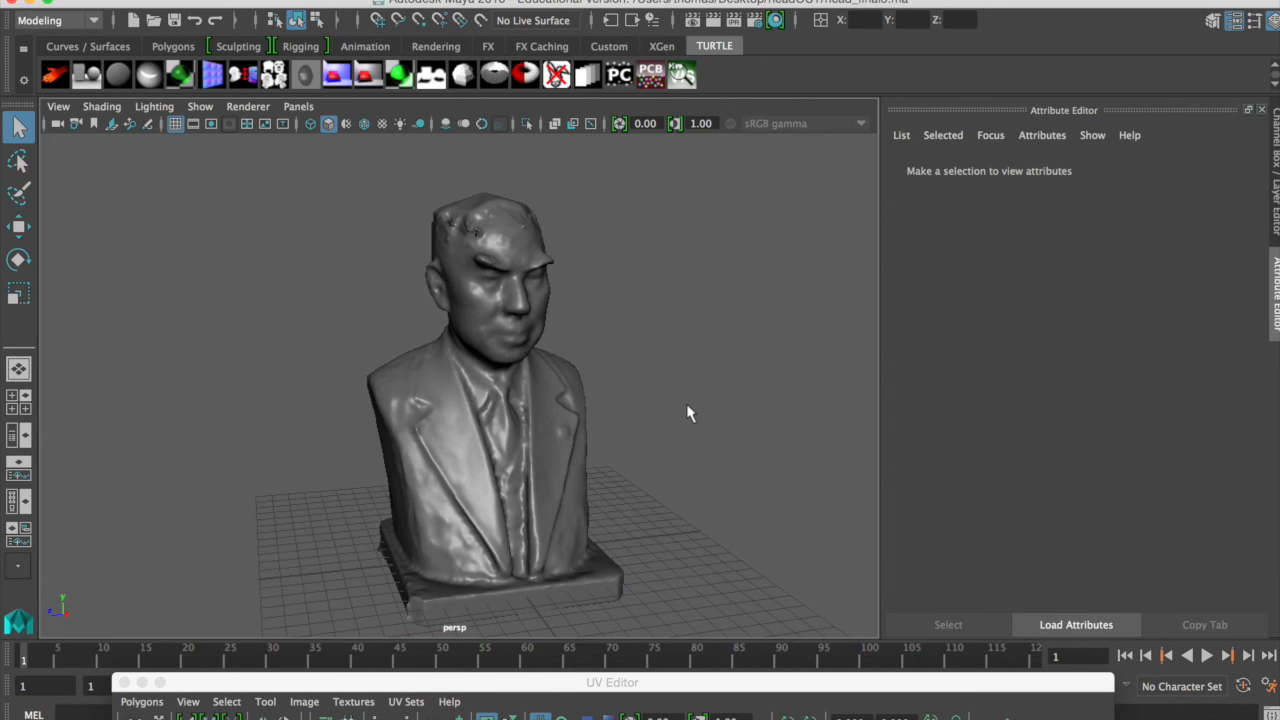
pyautogui.press('6')
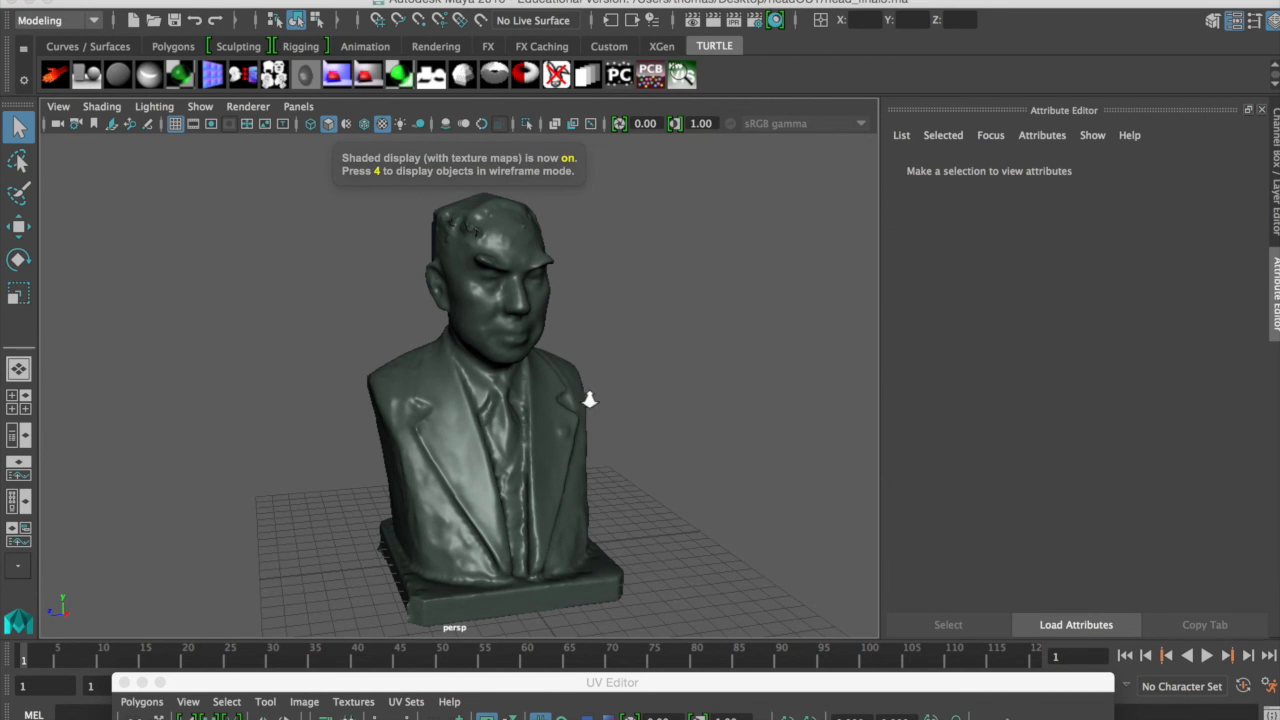
pyautogui.keyDown('alt'); pyautogui.moveTo(585, 399); pyautogui.dragTo(758, 408, button='right'); pyautogui.keyUp('alt')
pyautogui.moveTo(758, 408)
pyautogui.keyDown('alt'); pyautogui.mouseDown()
pyautogui.moveTo(771, 417)
pyautogui.moveTo(745, 412)
pyautogui.mouseUp(); pyautogui.keyUp('alt')
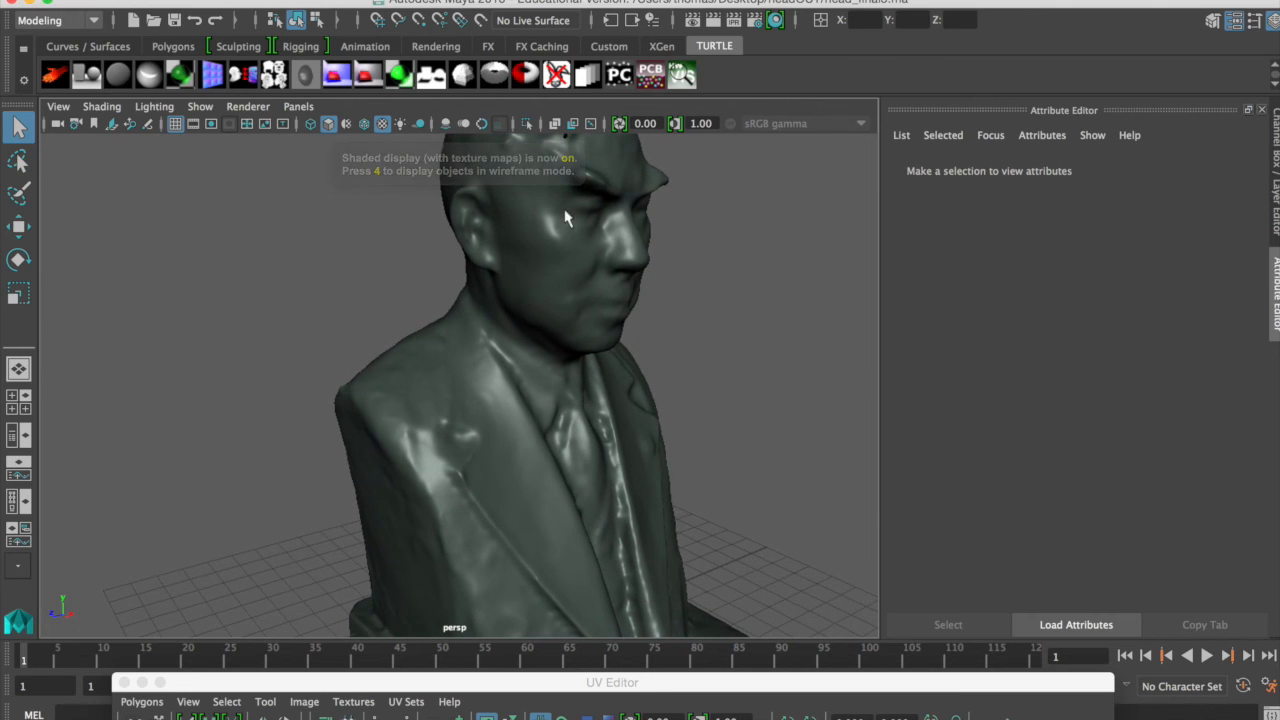
# Switch the perspective view to a different viewport renderer and view the textured bust from its other side.
pyautogui.click(247, 106)
pyautogui.click(262, 156)
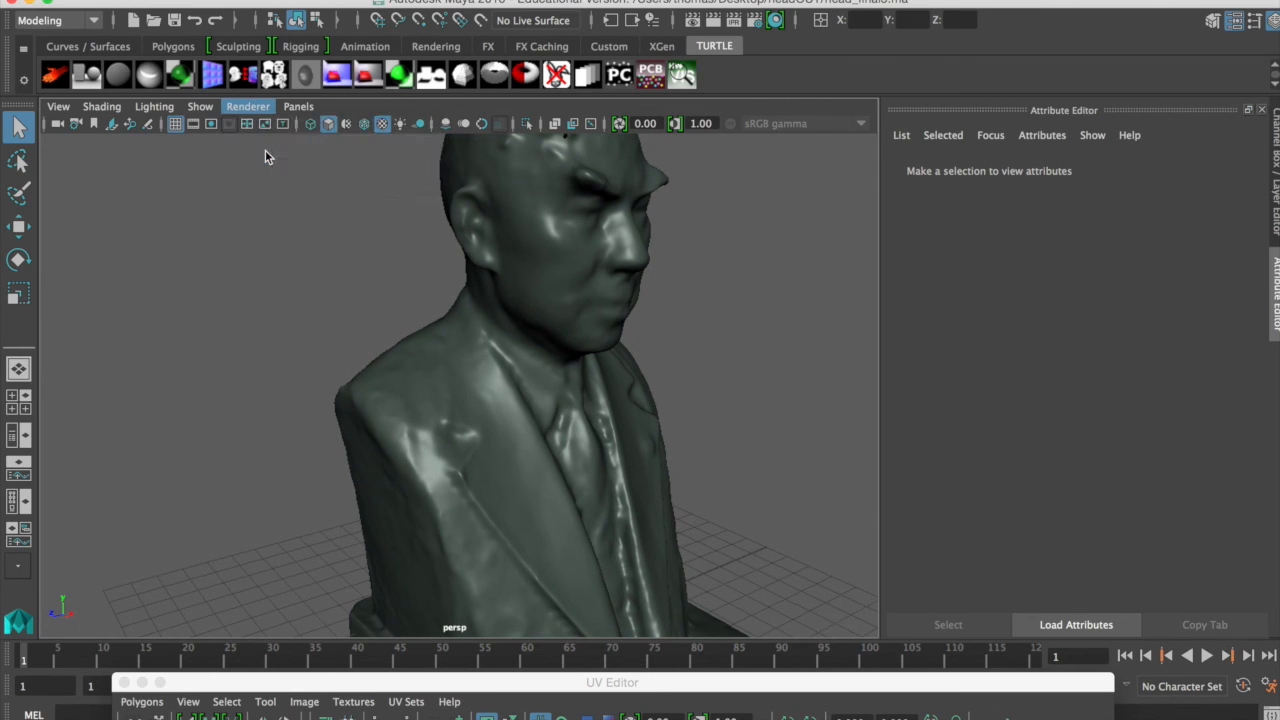
pyautogui.keyDown('alt'); pyautogui.moveTo(703, 391); pyautogui.dragTo(560, 387, button='right'); pyautogui.keyUp('alt')
pyautogui.keyDown('alt'); pyautogui.moveTo(560, 387); pyautogui.dragTo(355, 370); pyautogui.keyUp('alt')
pyautogui.keyDown('alt'); pyautogui.moveTo(355, 370); pyautogui.dragTo(536, 398, button='right'); pyautogui.keyUp('alt')
# Select the bust and check its texture image in the UV Editor, placing the editor beside the model.
pyautogui.click(536, 398)
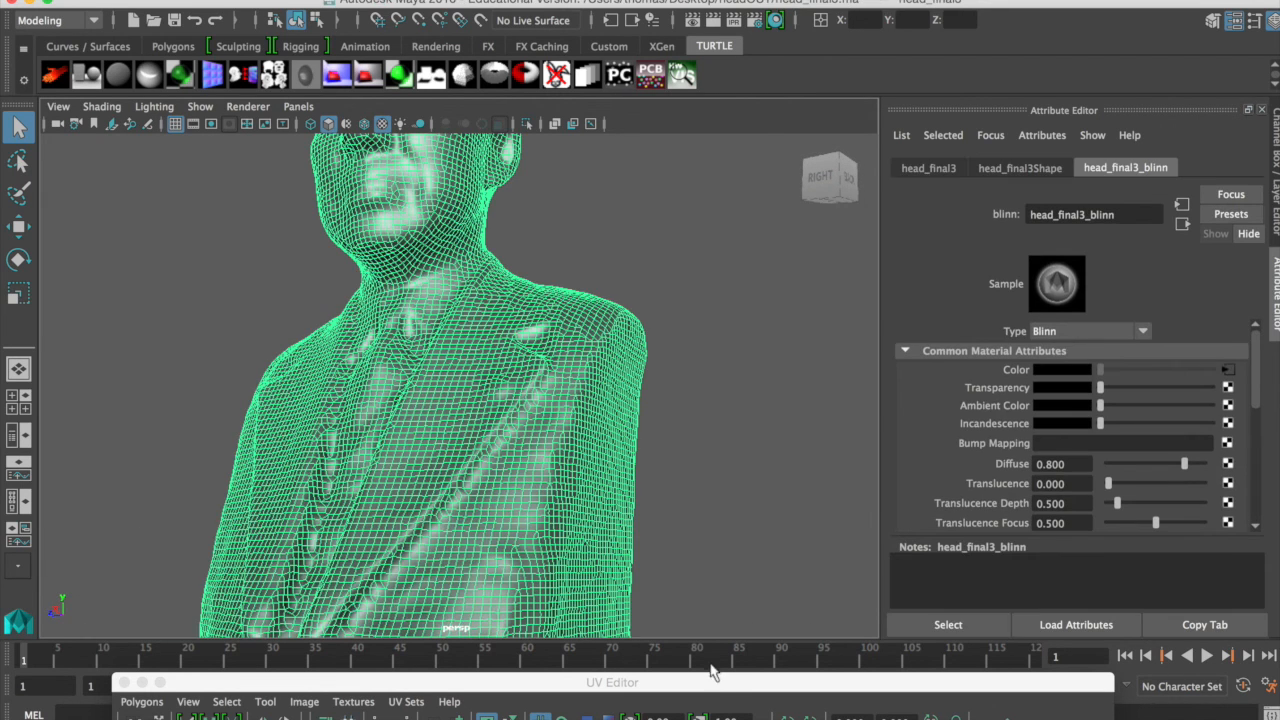
pyautogui.moveTo(710, 682); pyautogui.dragTo(697, 117)
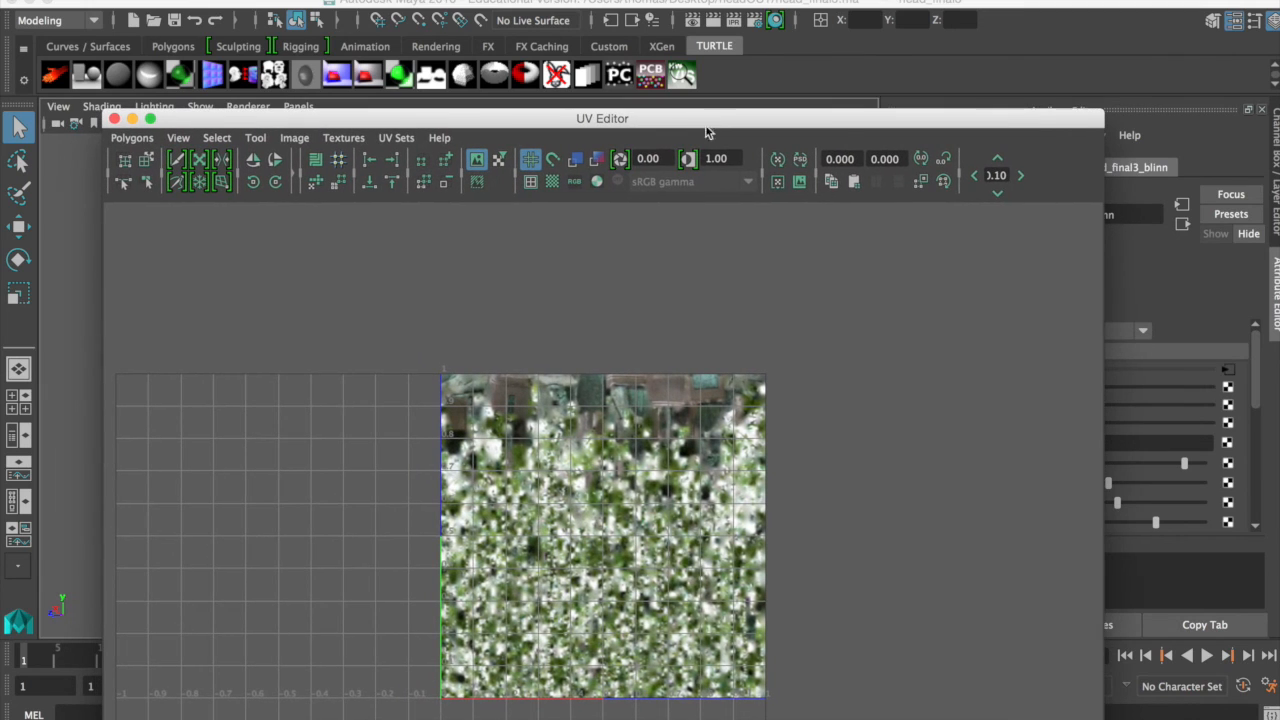
pyautogui.moveTo(602, 116); pyautogui.dragTo(1279, 307)
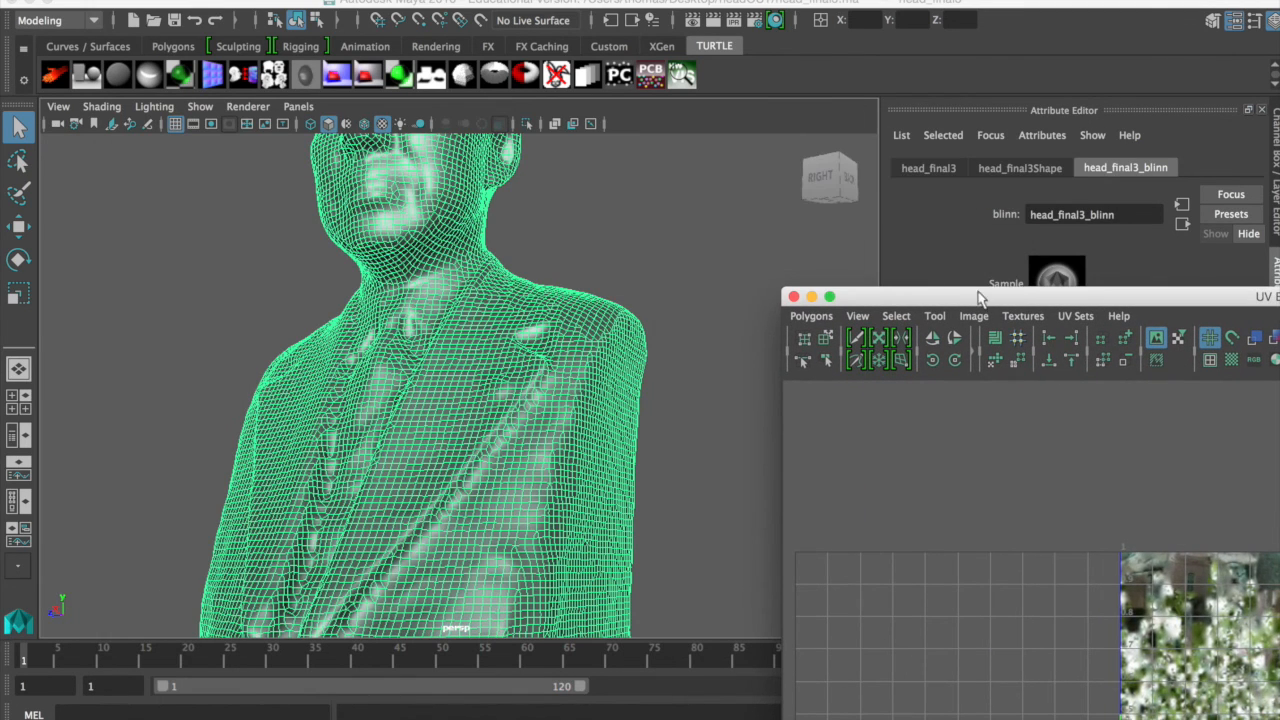
# Deselect the bust, cycle through wireframe, shaded and textured display, and examine the texture from the side and front.
pyautogui.click(646, 245)
pyautogui.keyDown('alt'); pyautogui.moveTo(574, 251); pyautogui.dragTo(515, 293); pyautogui.keyUp('alt')
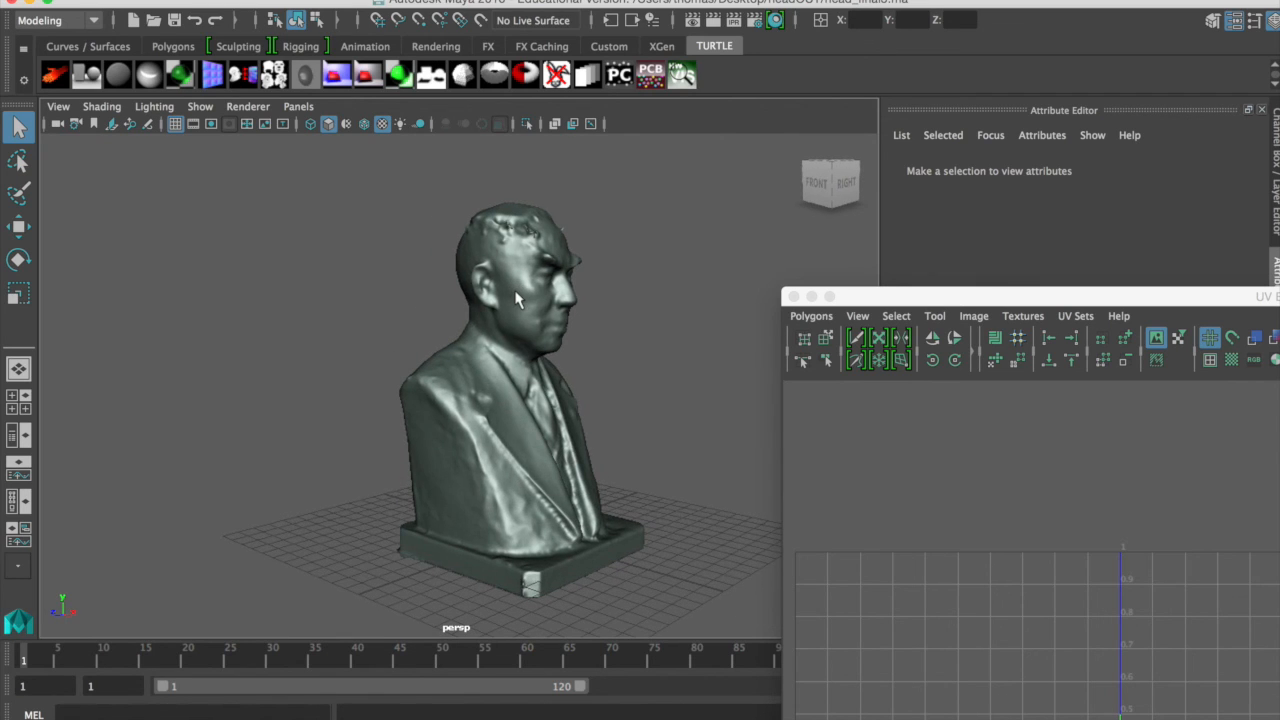
pyautogui.press('4')
pyautogui.press('5')
pyautogui.press('6')
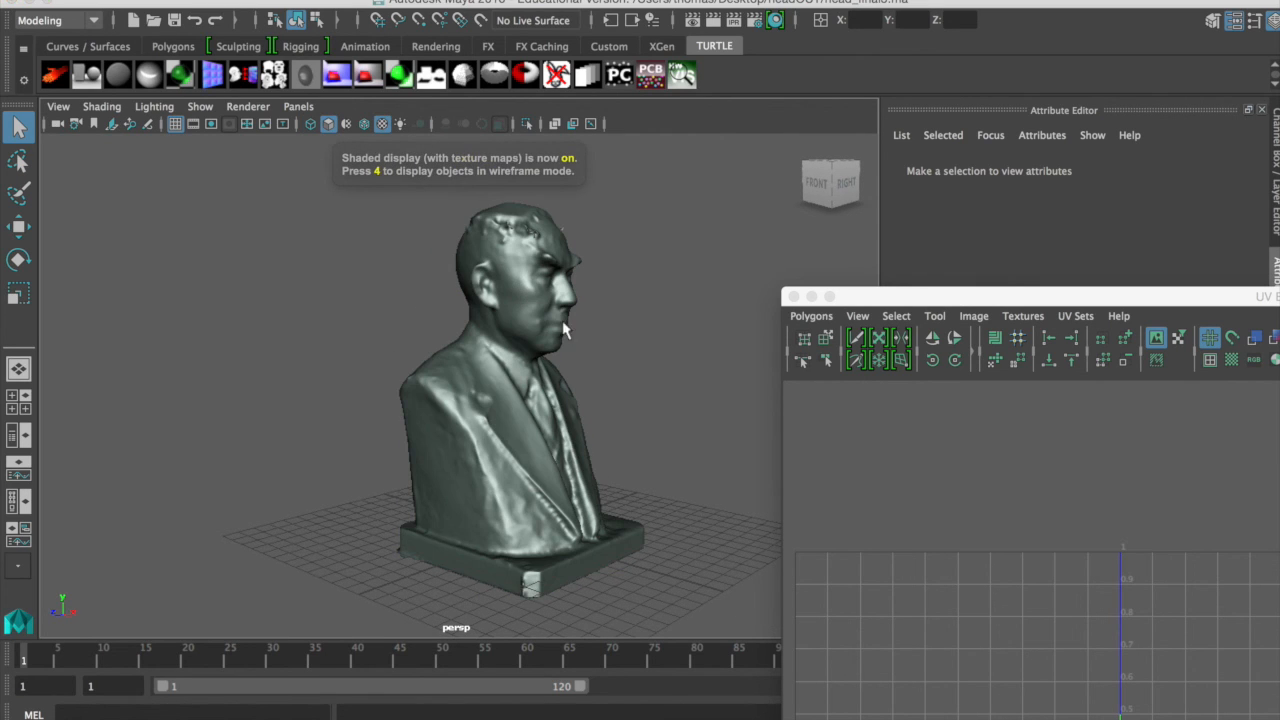
pyautogui.keyDown('alt'); pyautogui.moveTo(628, 399); pyautogui.dragTo(352, 398); pyautogui.keyUp('alt')
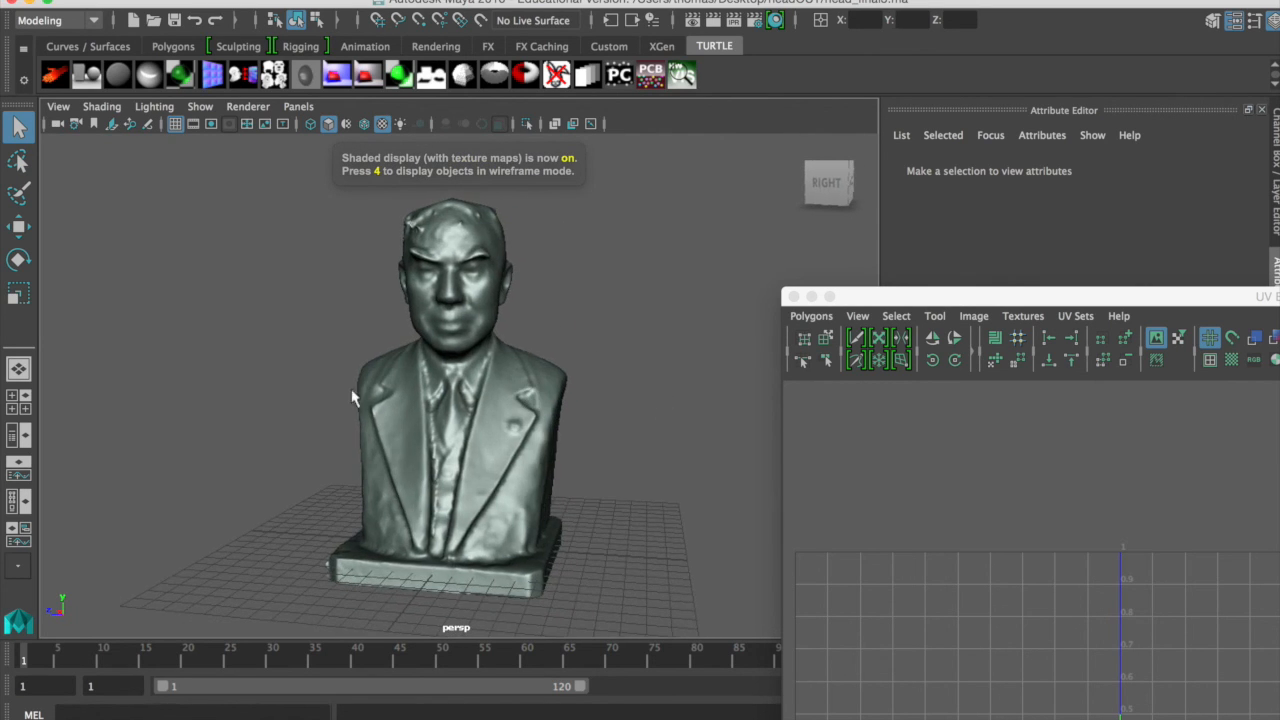